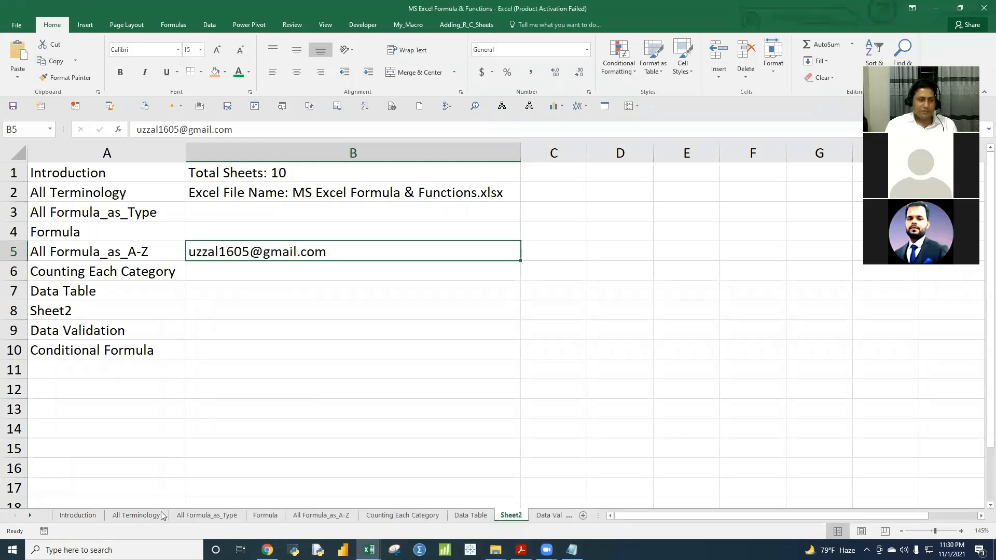
- Show the All Terminology sheet with the ribbon collapsed and enlarge its view to 100%
left_click(136, 515)
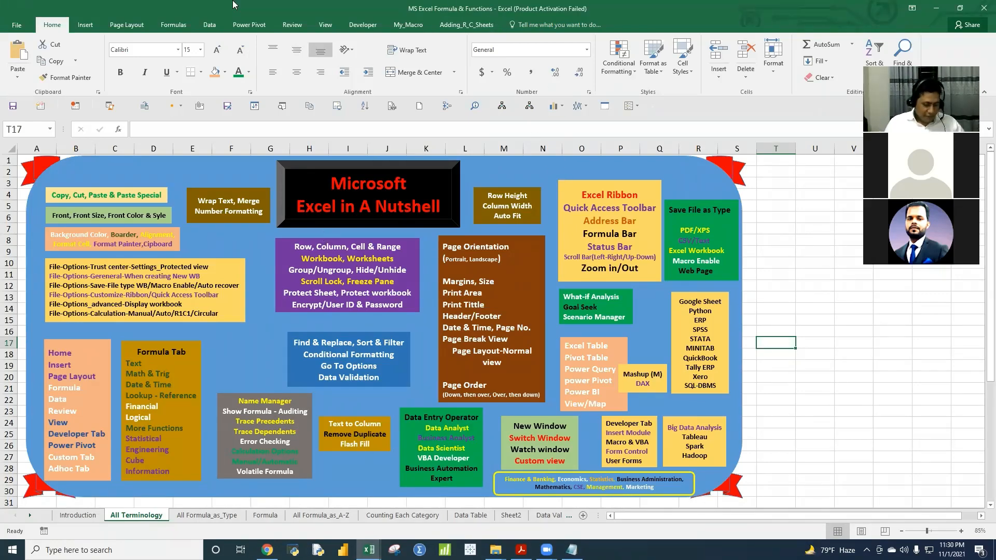
key("ctrl+F1")
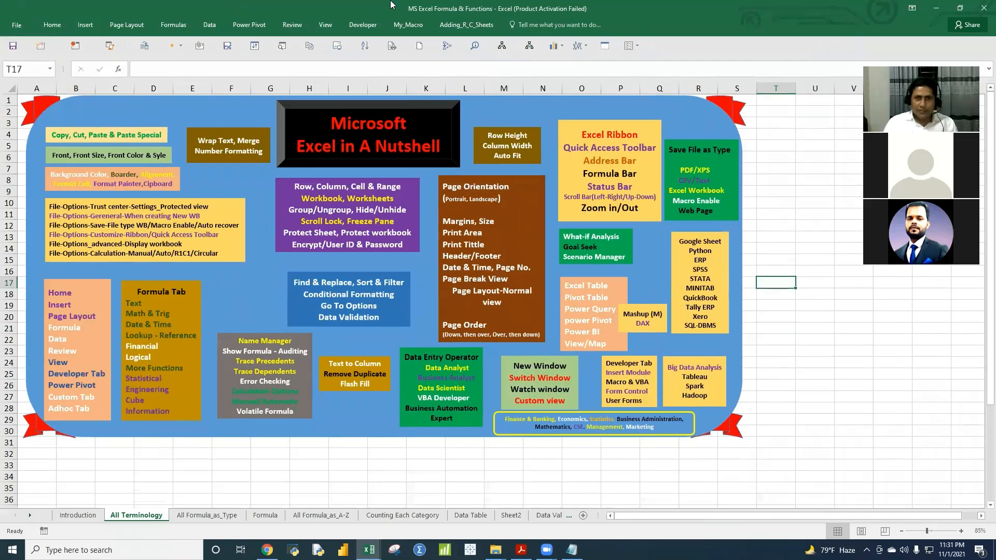
left_click(542, 109)
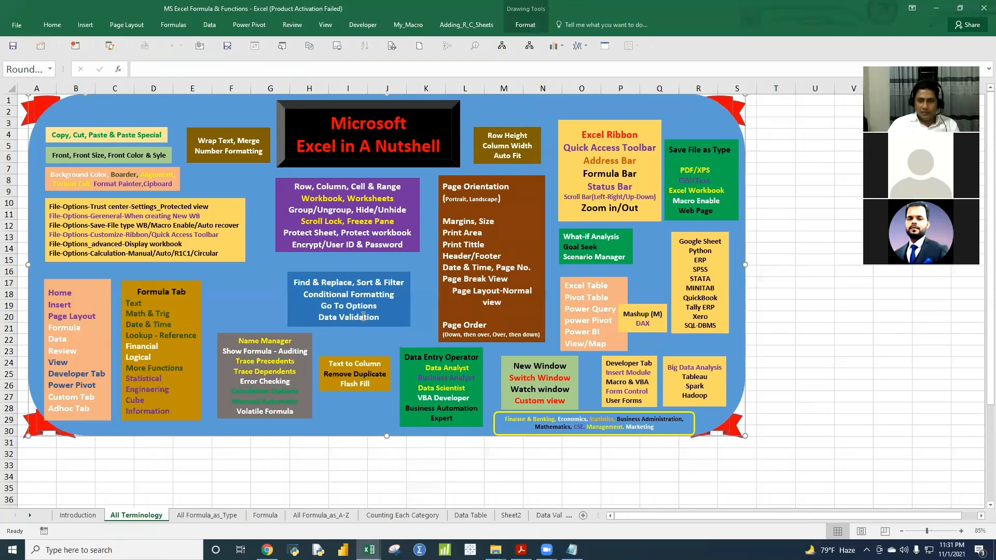
left_click_drag(567, 286, 606, 343)
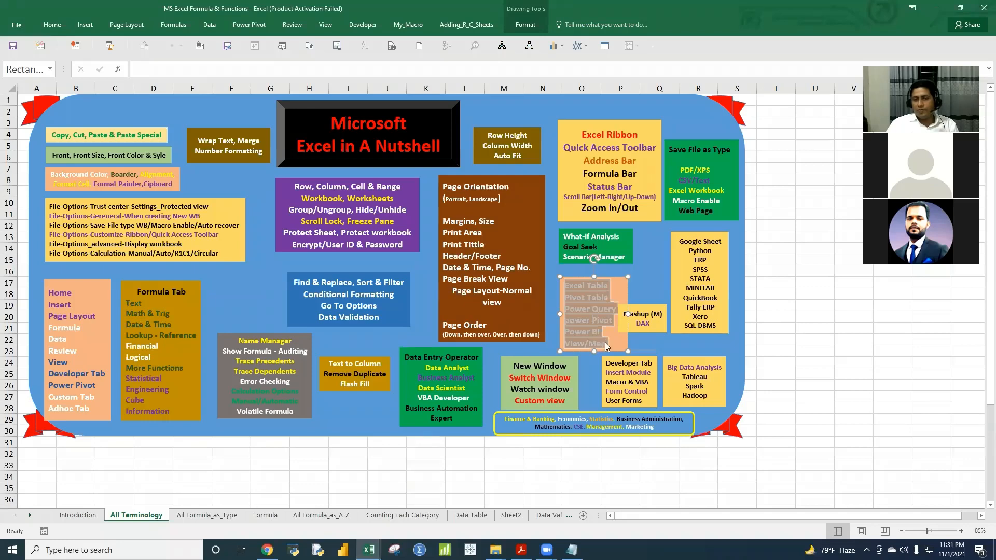
key("Escape")
key("Escape")
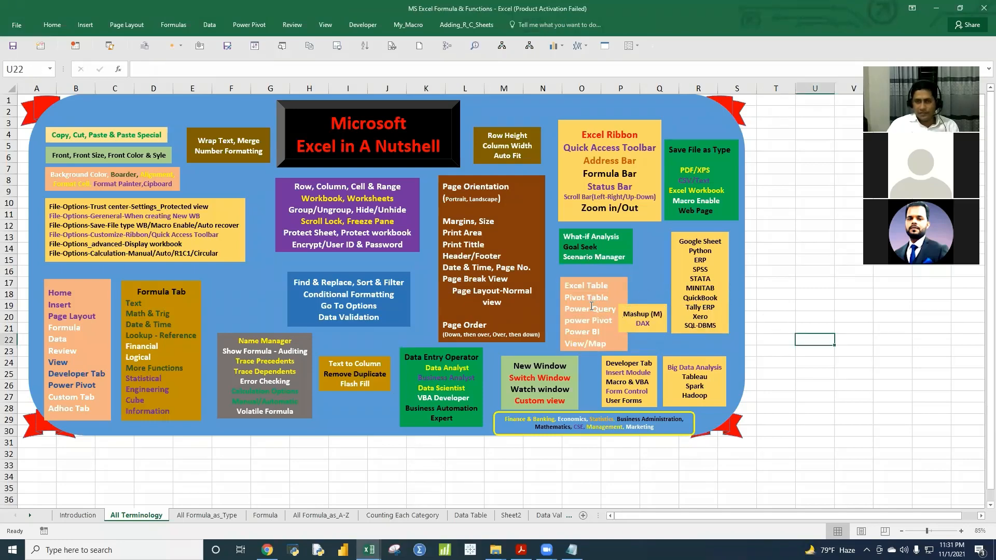
scroll(592, 306, "up", 2)
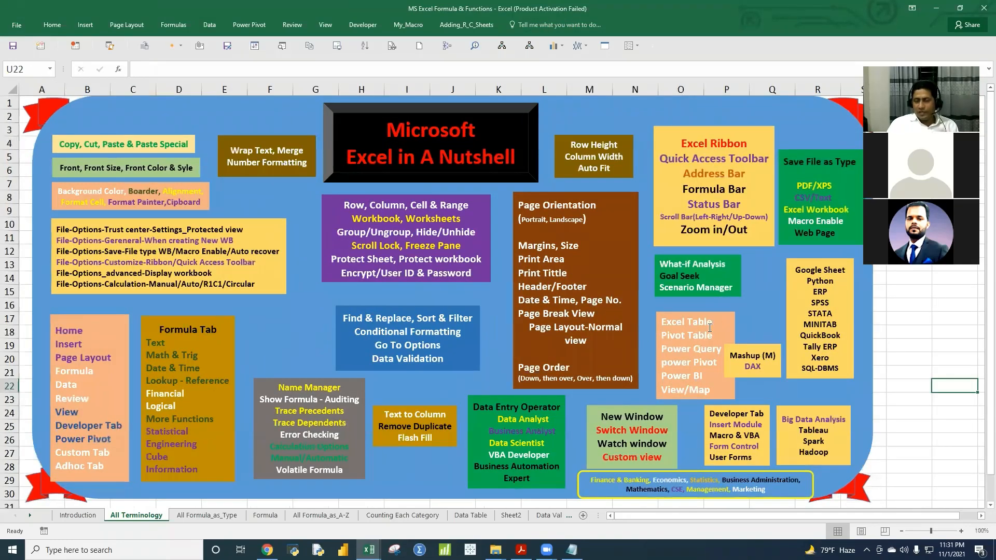
- Examine the advanced-topics box running from Excel Table through Power Query and Power BI to View/Map
left_click_drag(665, 321, 711, 384)
left_click(678, 327)
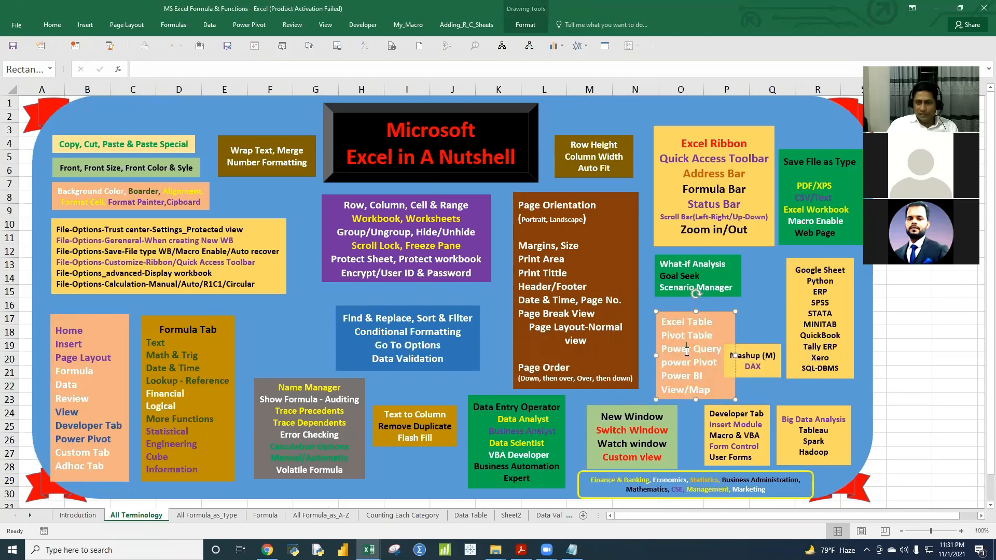
left_click_drag(663, 323, 715, 324)
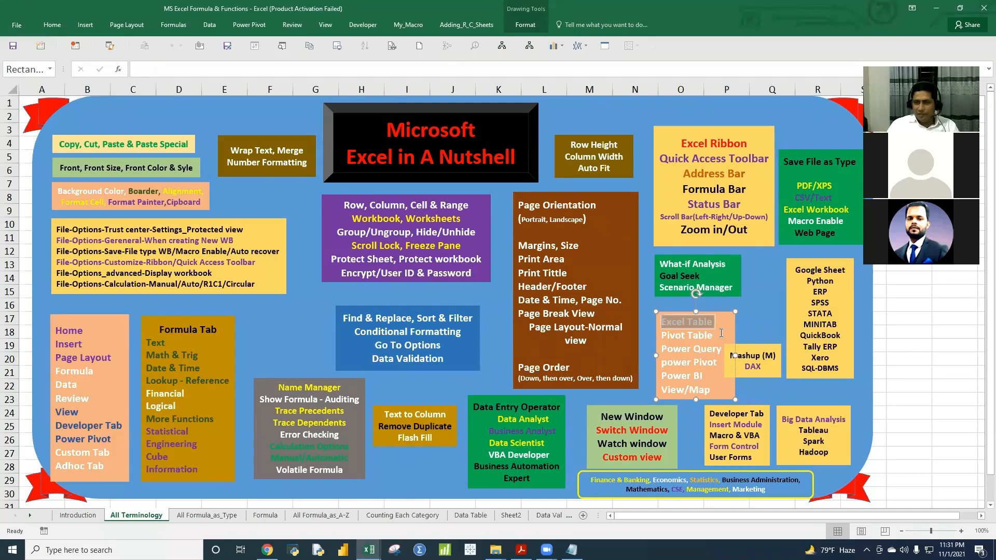
left_click_drag(663, 323, 712, 388)
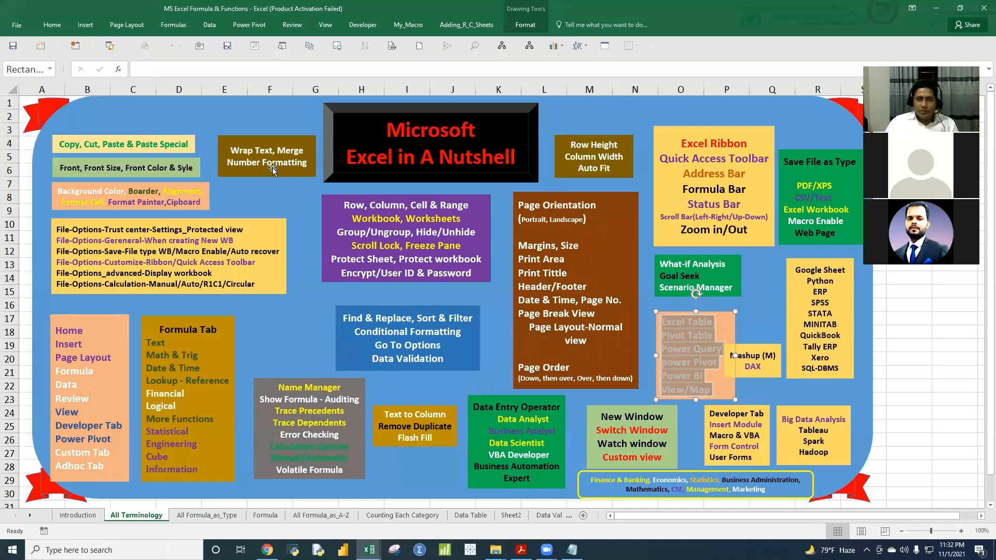
left_click(691, 352)
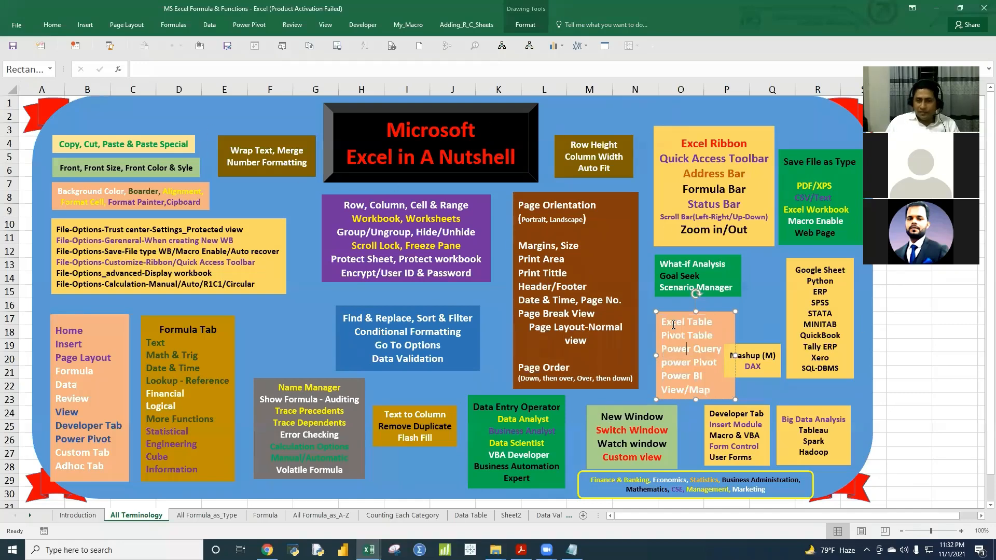
left_click(663, 324)
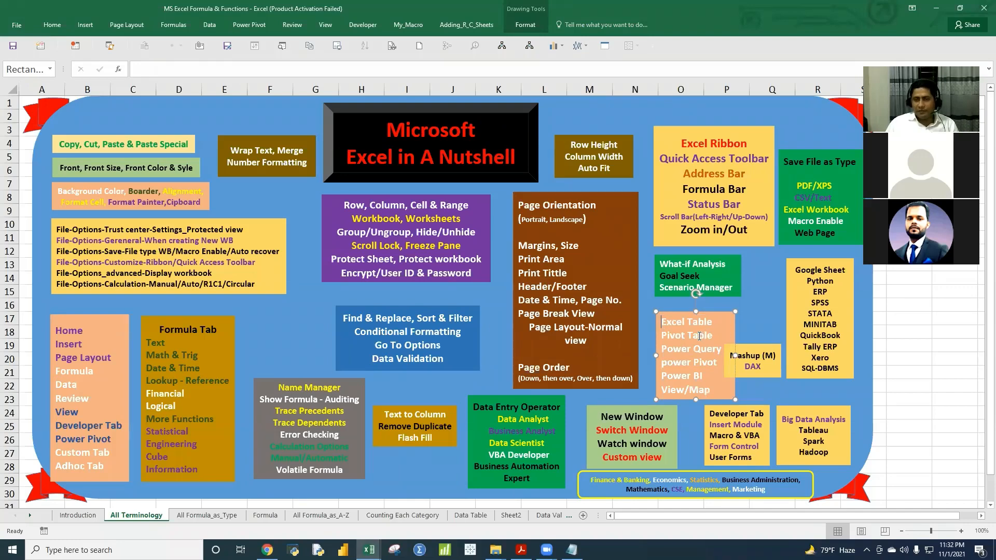
left_click_drag(664, 349, 724, 351)
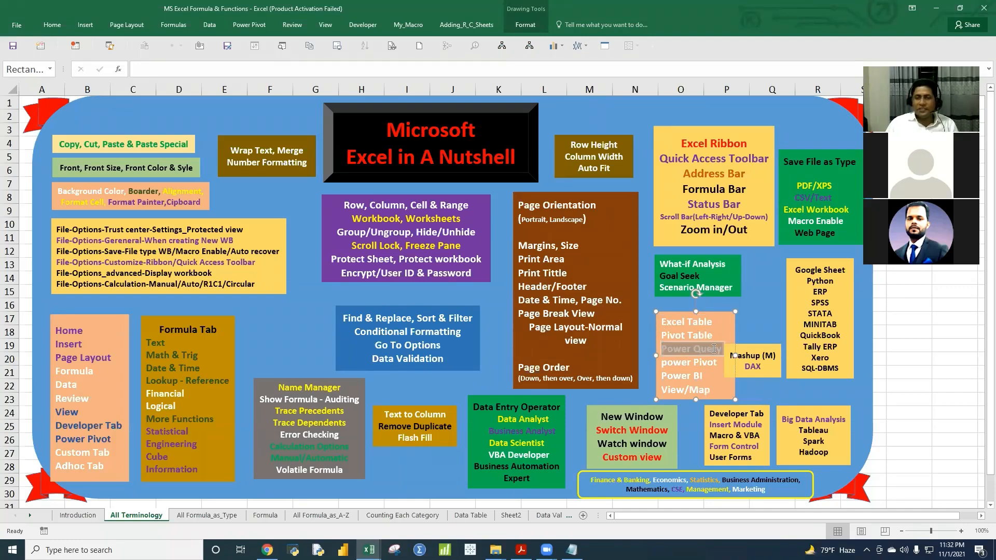
left_click(687, 354)
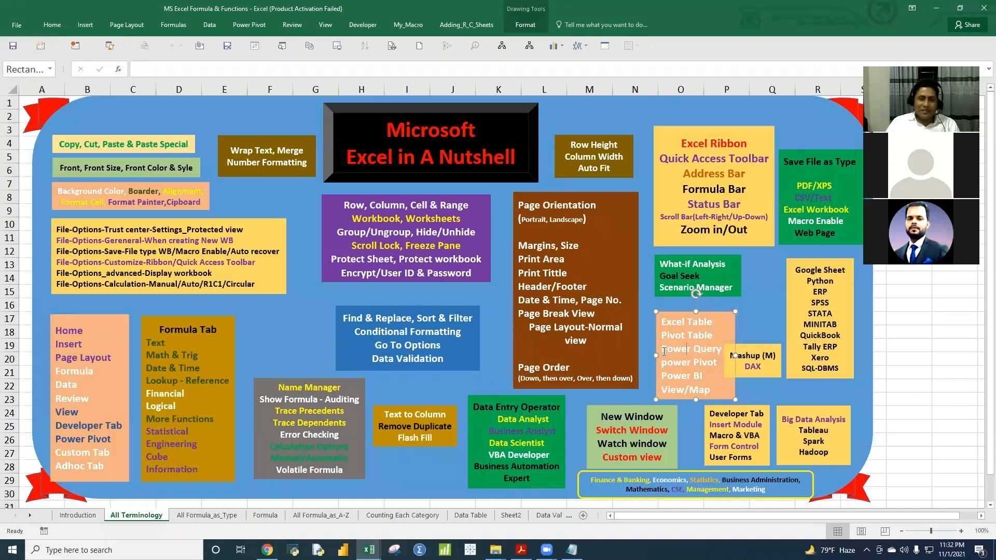
left_click_drag(678, 350, 712, 349)
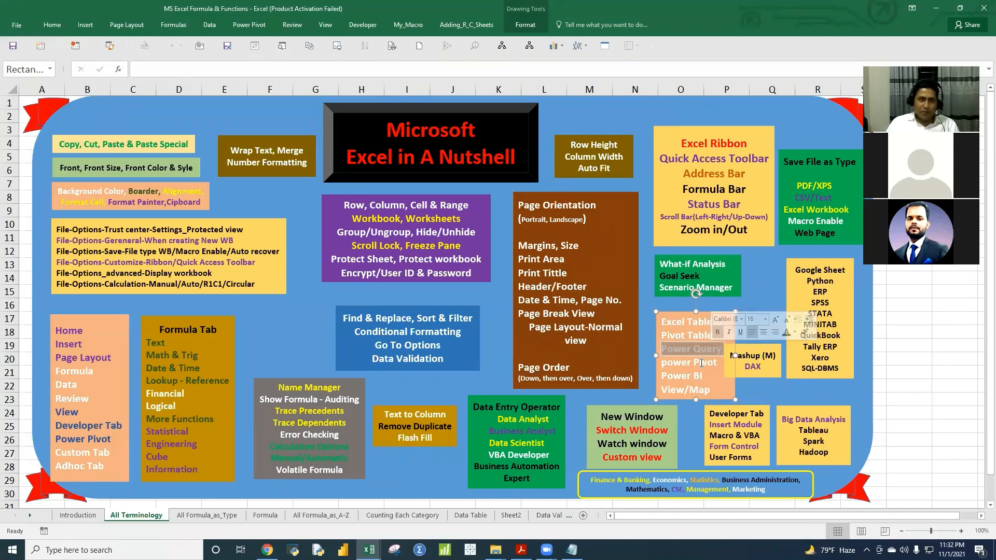
left_click(696, 365)
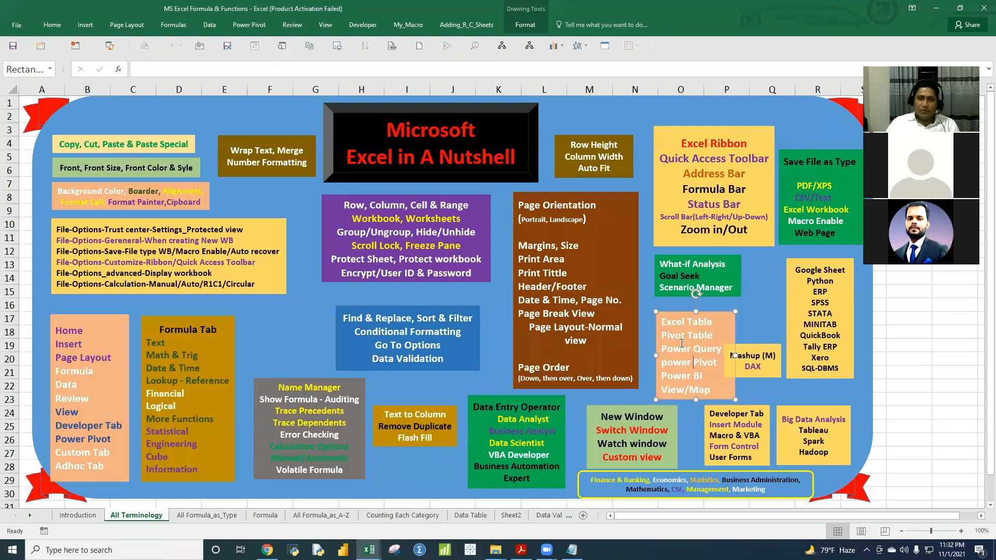
- Review the available custom macro commands, such as serial numbering, sheet counting and sheet sorting
left_click(403, 25)
left_click(447, 25)
left_click(406, 26)
left_click(363, 26)
left_click(407, 26)
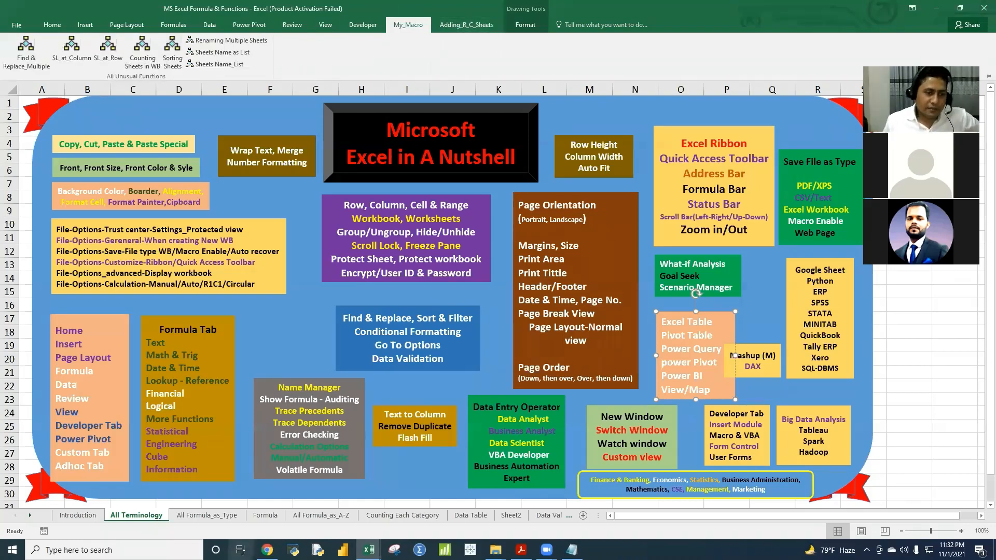
key("ctrl+F1")
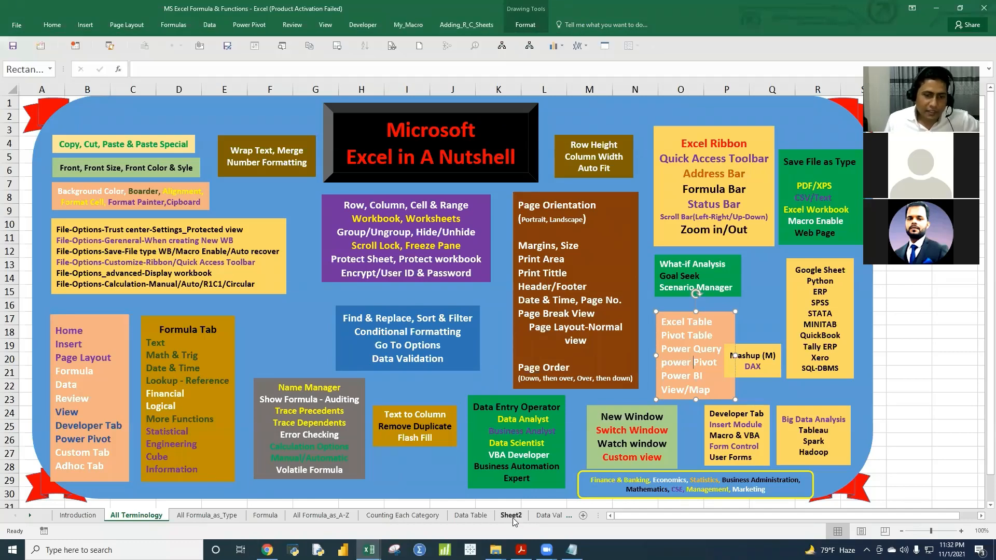
- Fill serial numbers 1 to 50 down column D of Sheet2 from cell D3 with the SL_at_Column macro
left_click(511, 515)
left_click(622, 155)
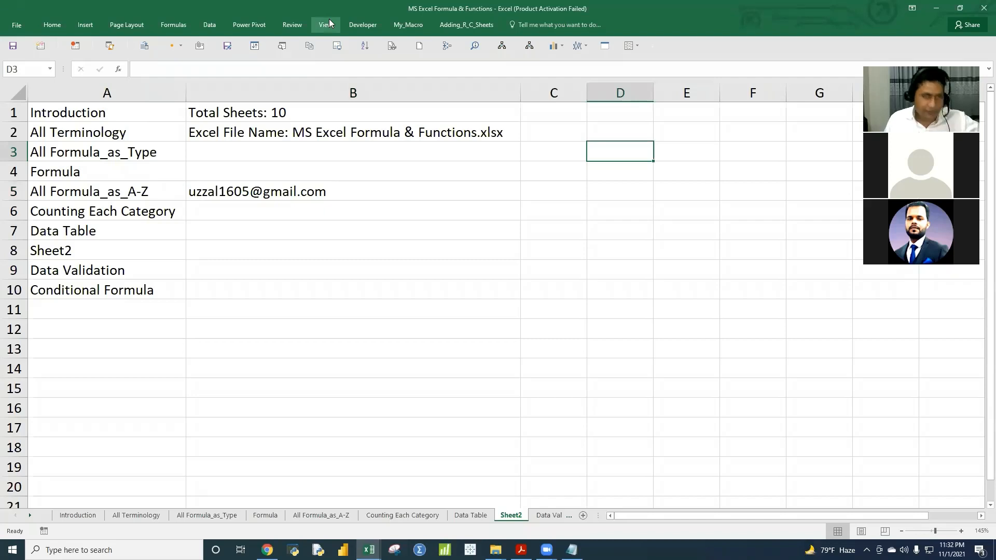
key("ctrl+F1")
left_click(71, 54)
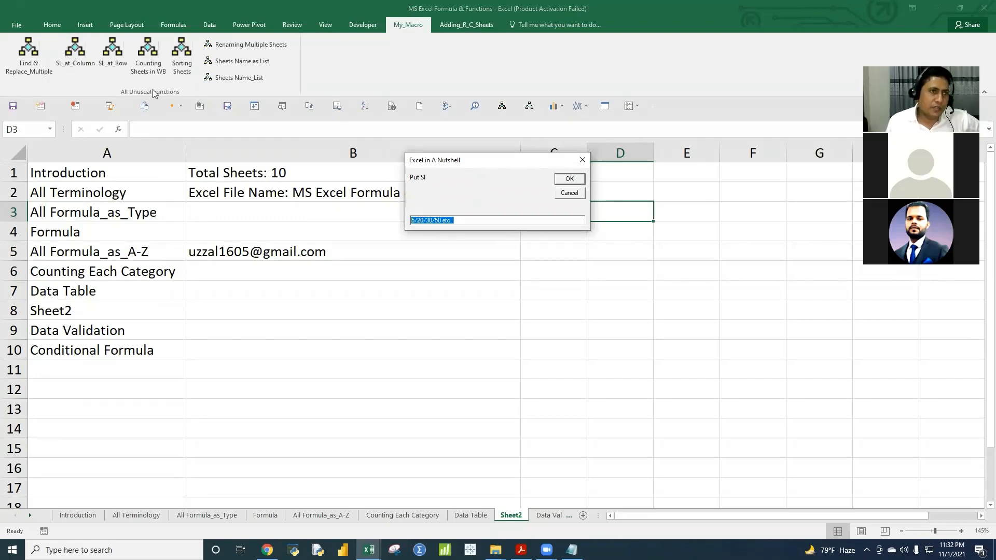
type("50")
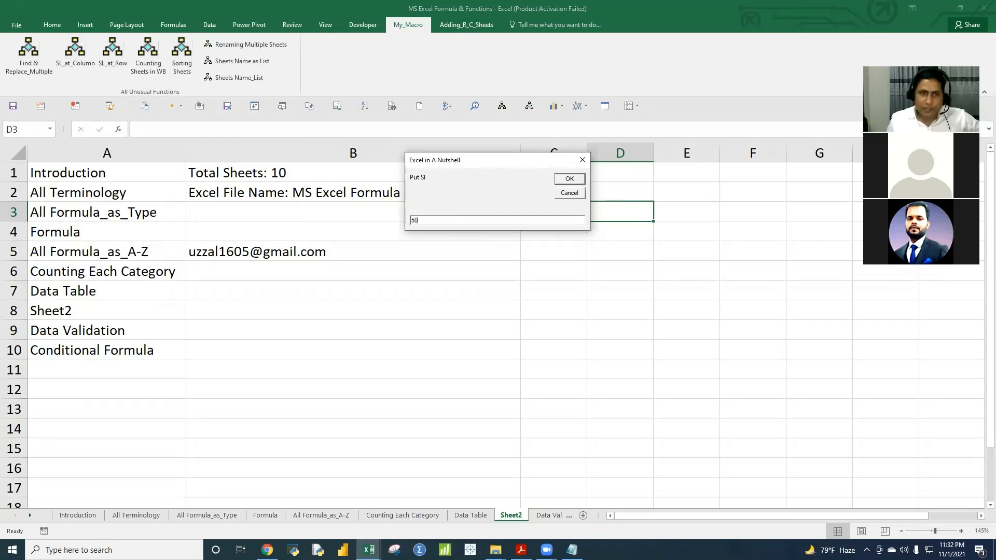
left_click(571, 180)
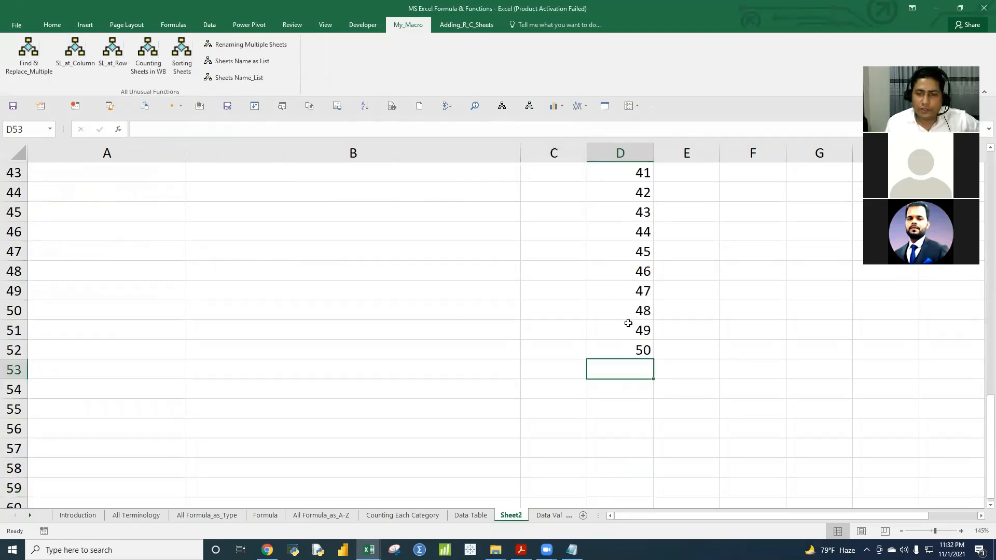
scroll(637, 313, "up", 12)
left_click(617, 210)
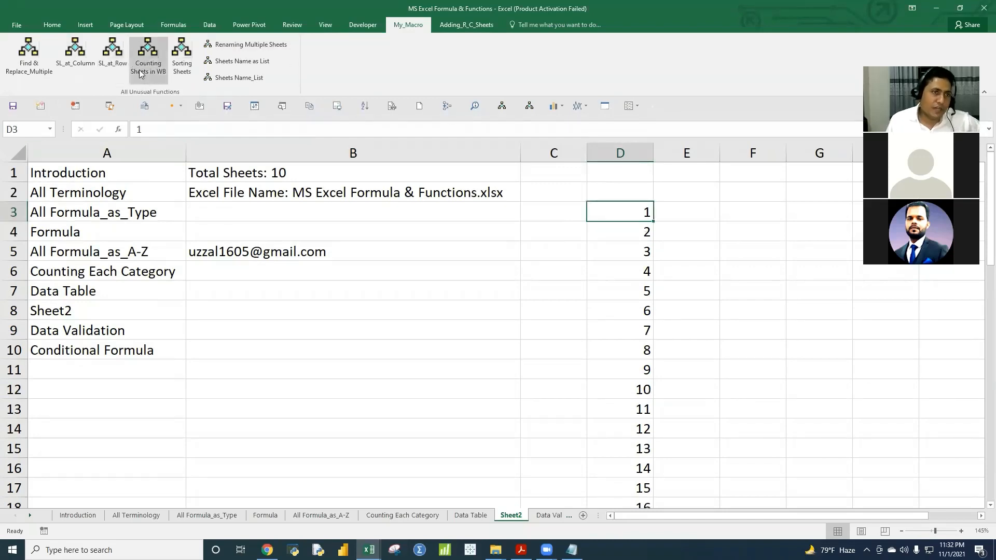
- Count the workbook's sheets with the custom sheet-counting macro and dismiss its result
left_click(162, 169)
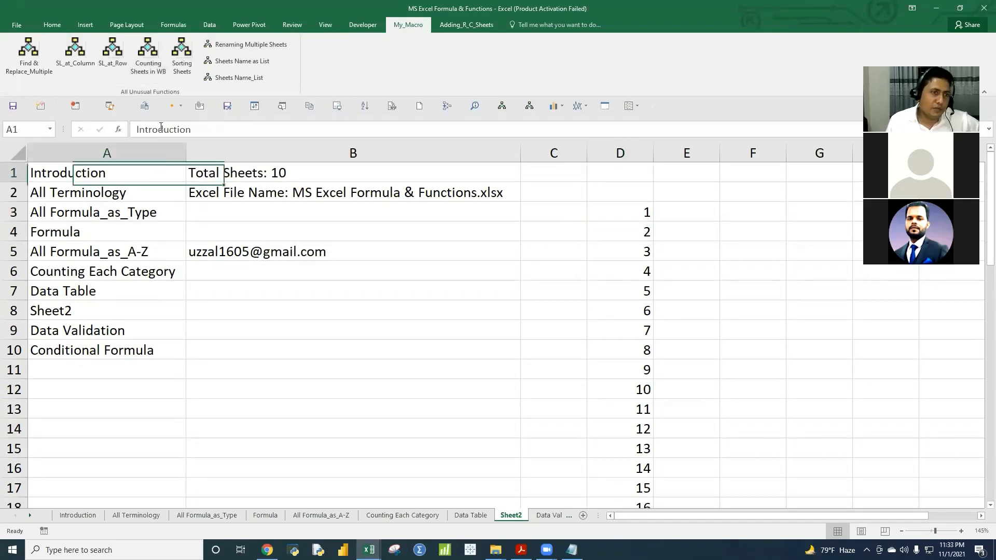
left_click(147, 58)
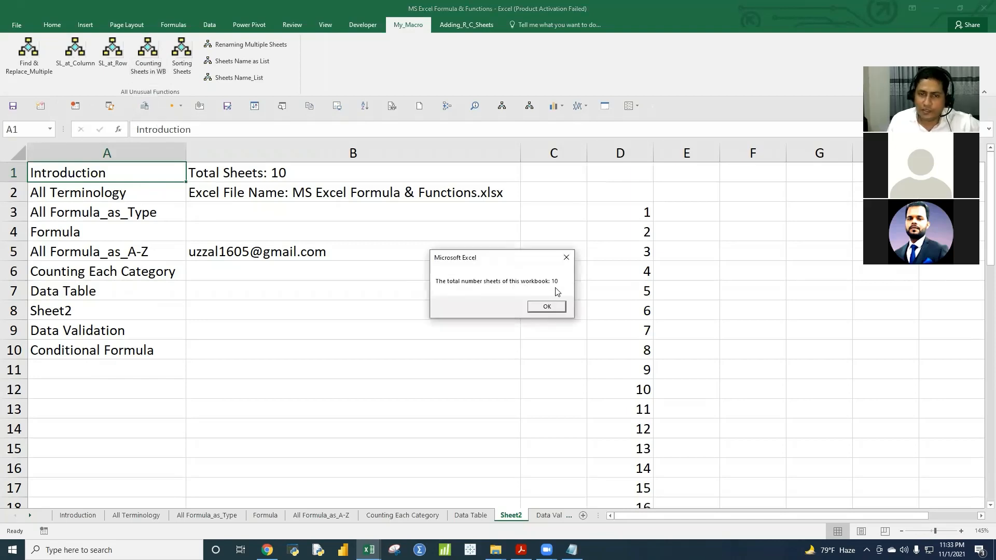
left_click(566, 258)
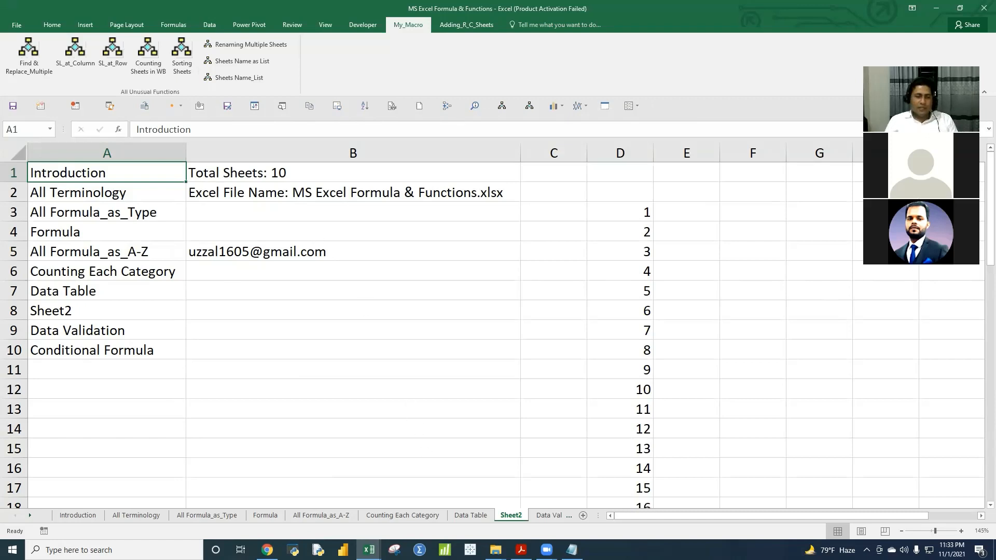
left_click(369, 550)
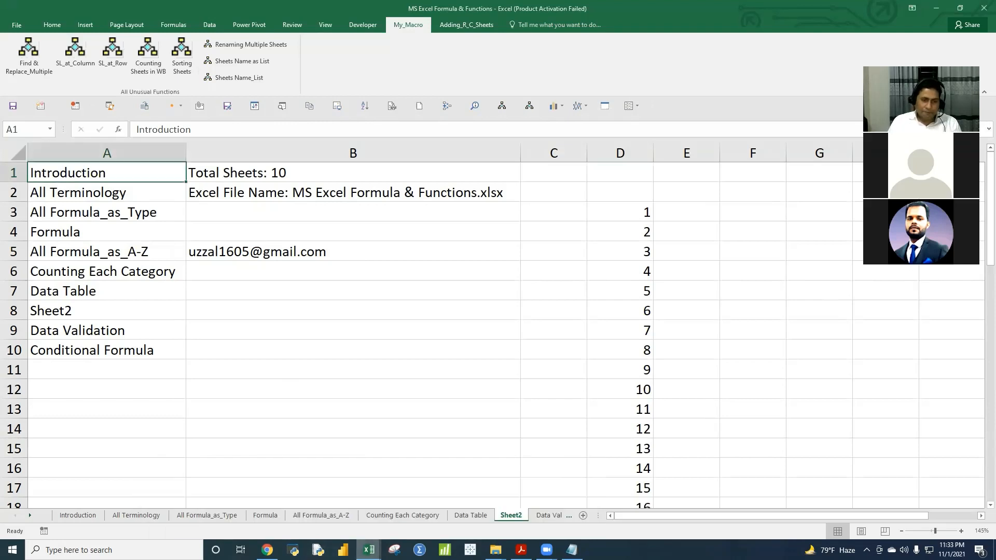
mouse_move(369, 550)
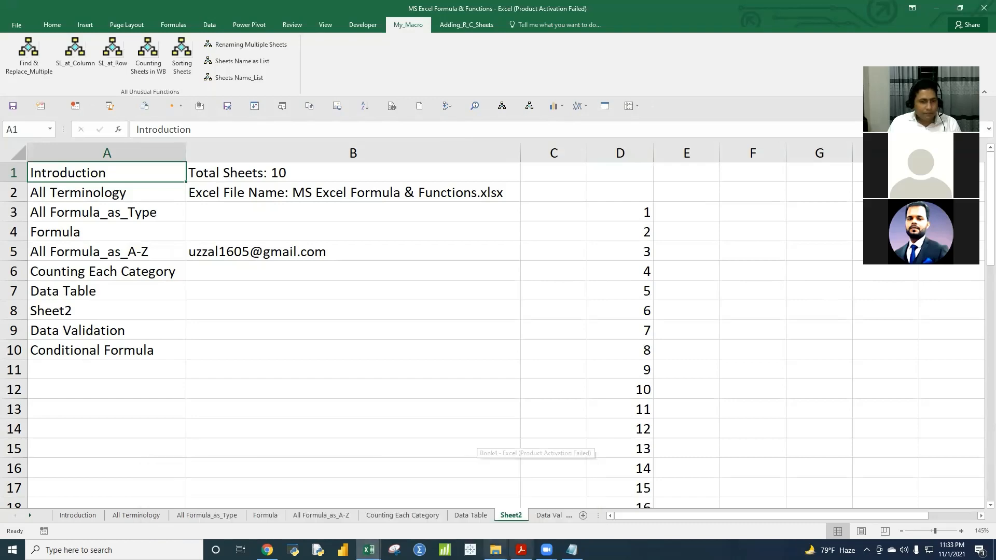
- Examine the alphabetical formula list on the All Formula_as_A-Z sheet from its first row
left_click(132, 515)
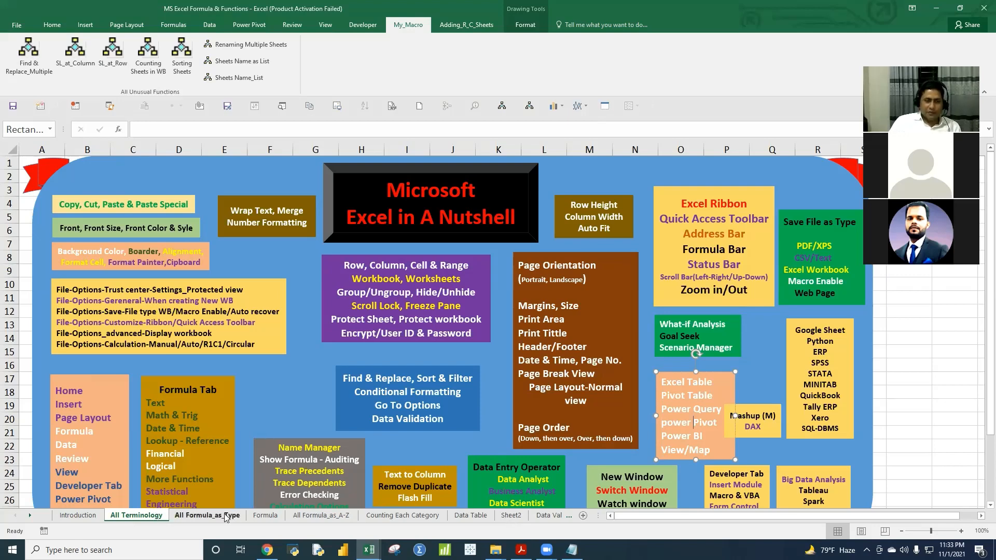
left_click(321, 515)
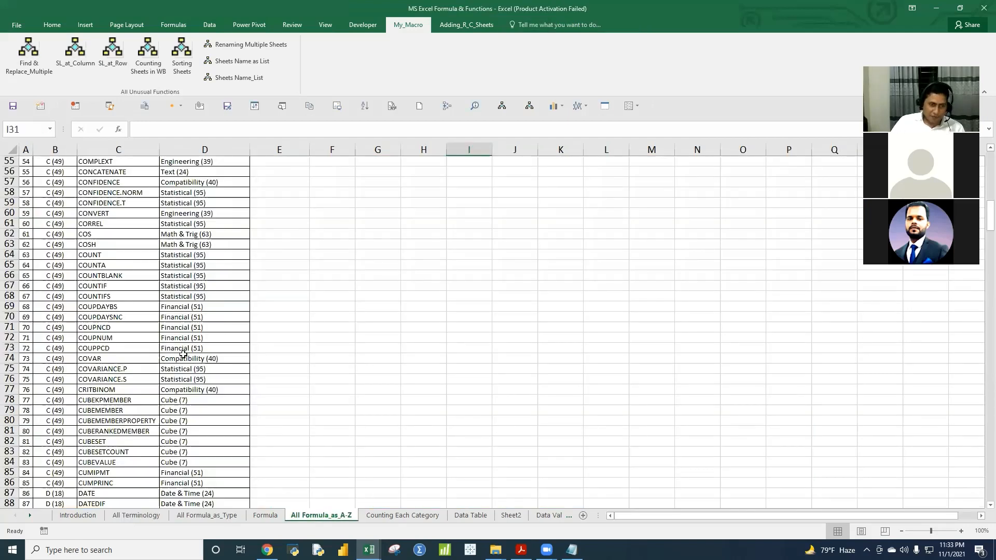
scroll(224, 425, "up", 14)
scroll(223, 425, "up", 1)
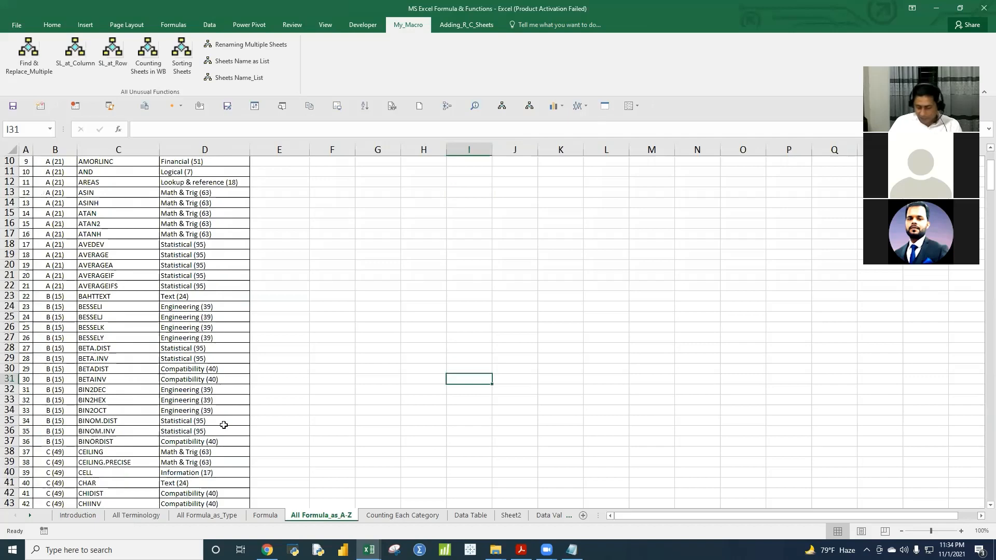
key("ctrl+Home")
left_click(330, 302)
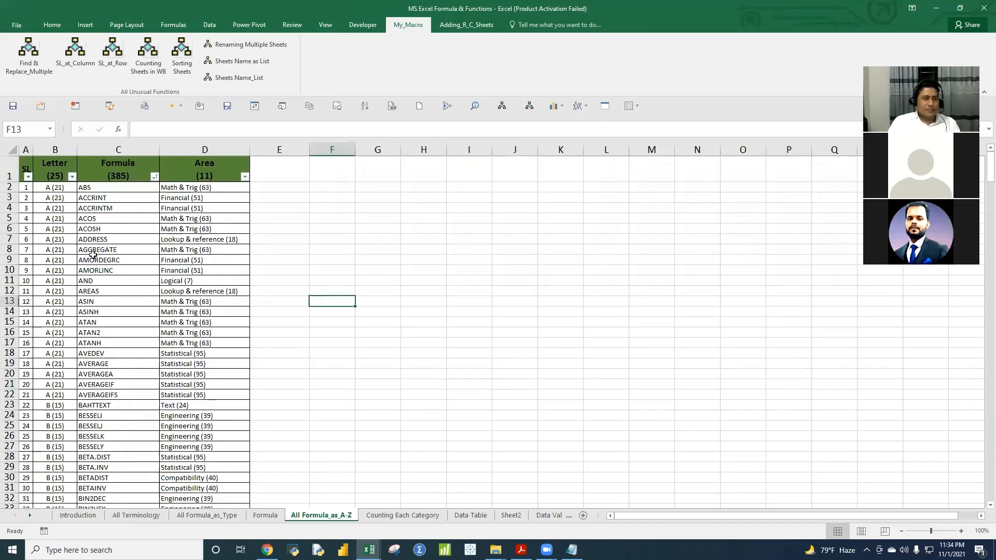
scroll(155, 340, "down", 2)
scroll(155, 339, "up", 2)
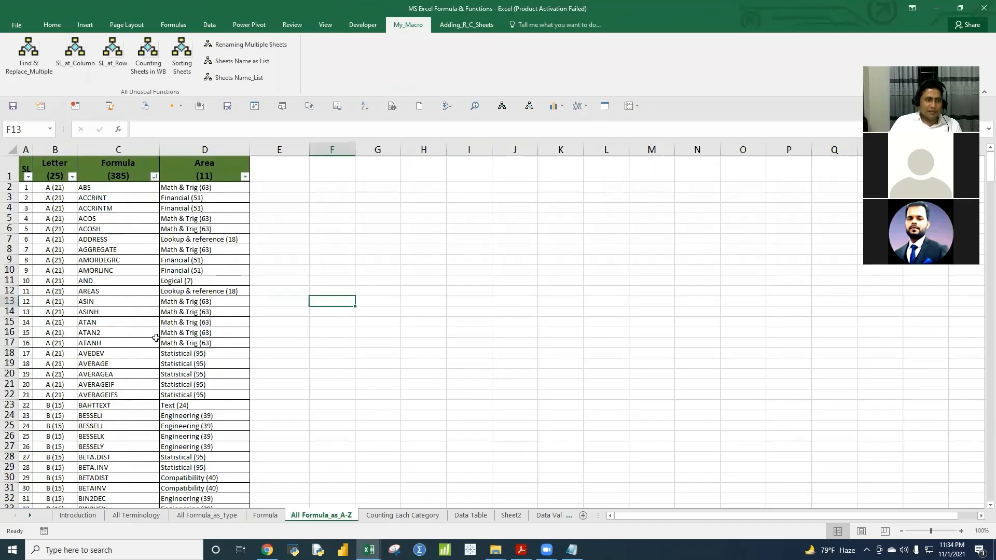
left_click(132, 234)
left_click(336, 205)
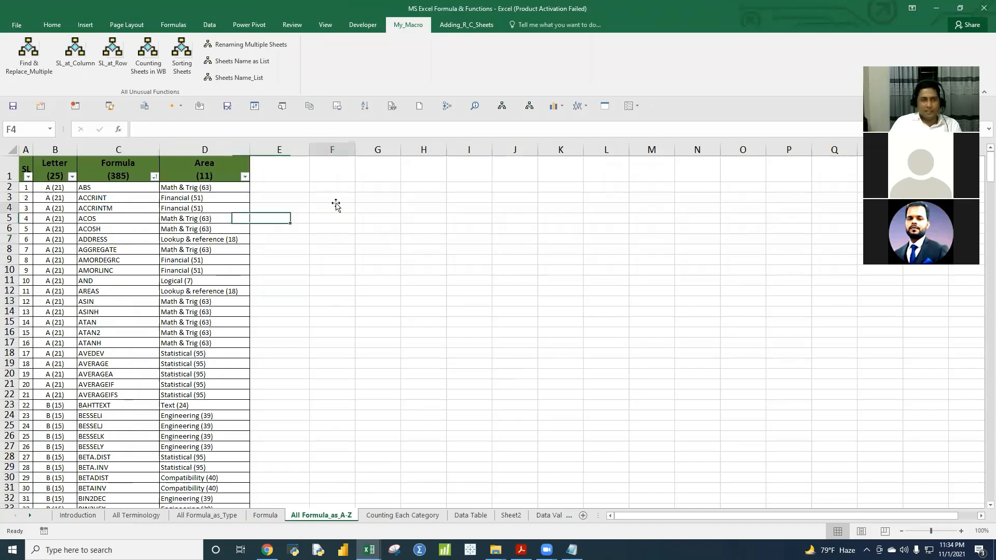
- Widen column G beside the formula list and select cell G3
left_click(382, 181)
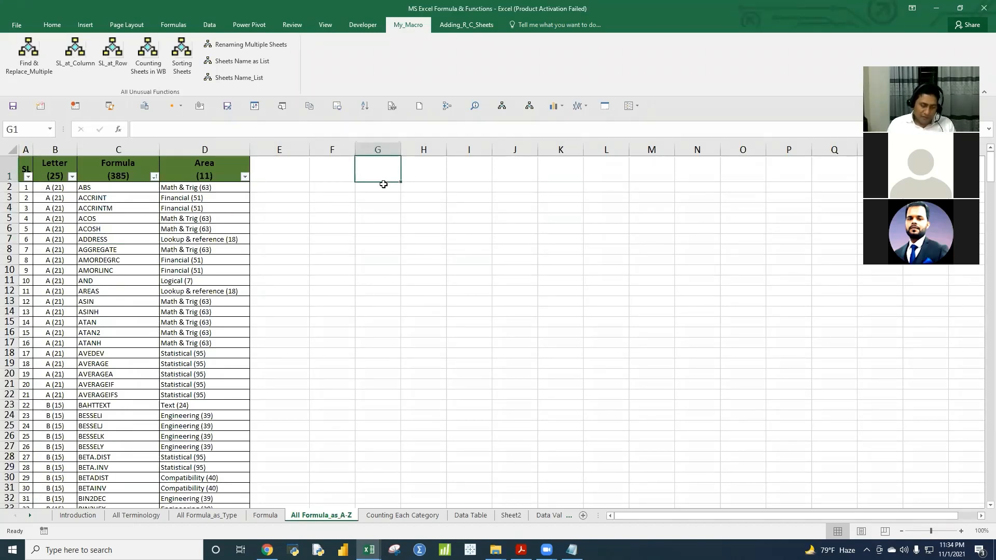
left_click(381, 187)
left_click_drag(401, 149, 434, 150)
left_click(388, 198)
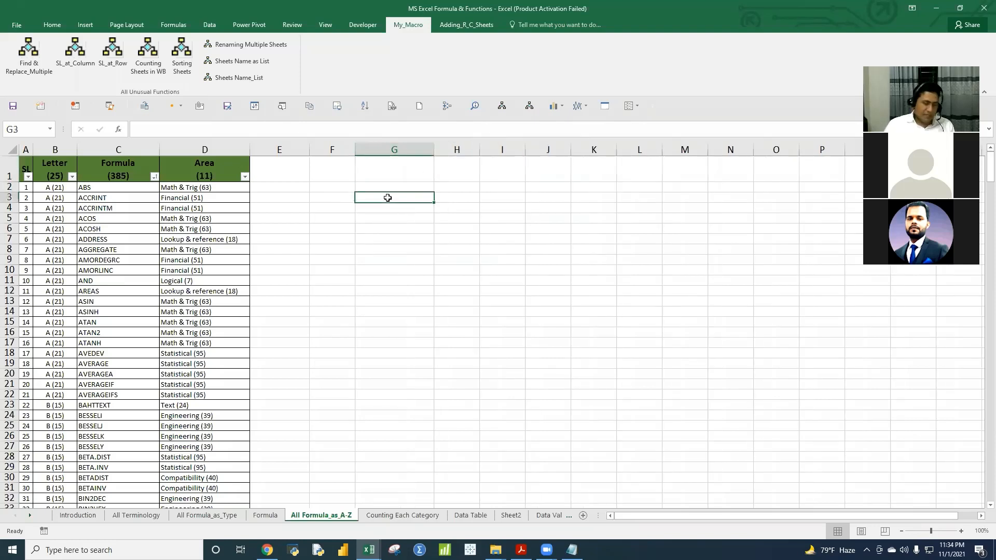
- Start a formula with =a in cell G2 to preview the suggested functions, and discard the entry
left_click(403, 187)
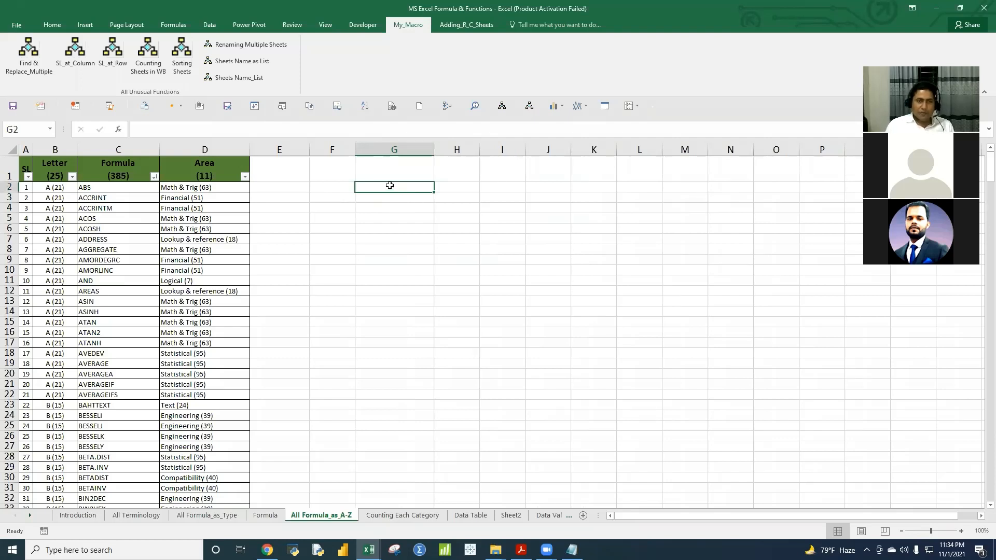
type("=")
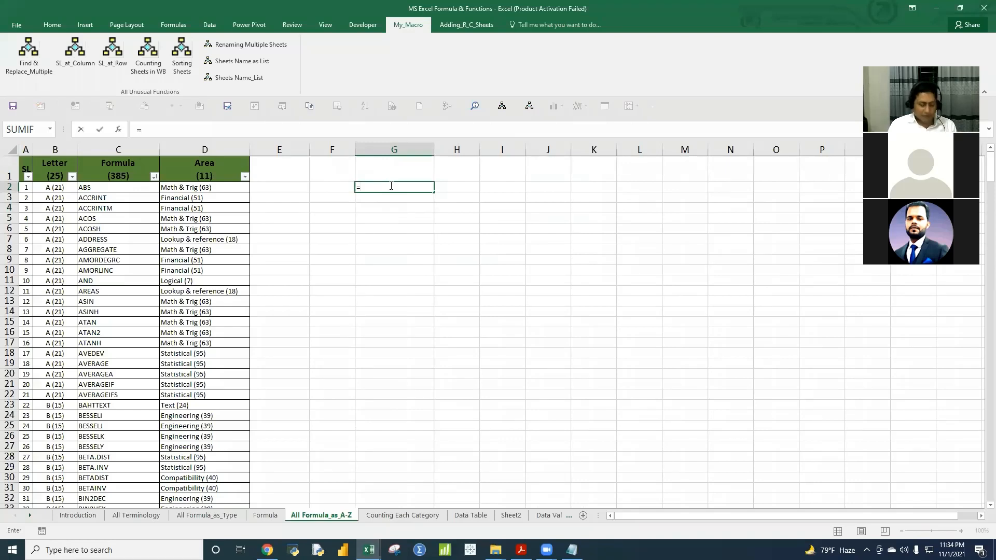
type("a")
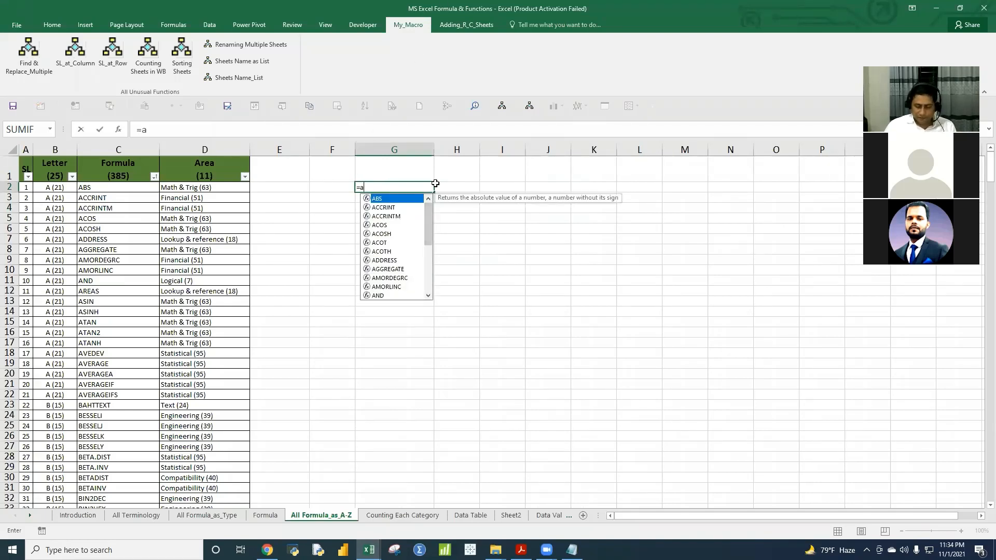
key("BackSpace")
key("BackSpace")
key("Return")
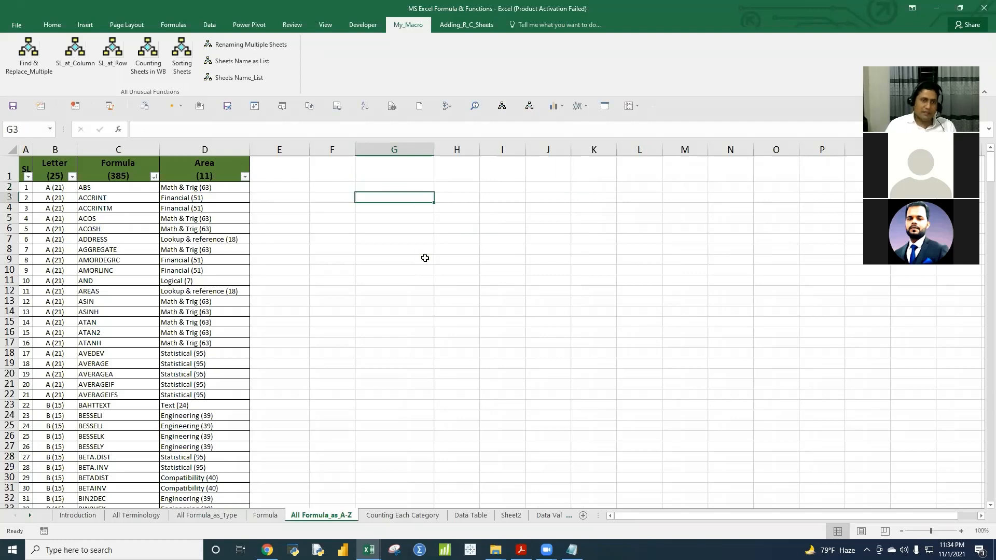
- Preview the function suggestions for the letters A, B and C in cell F8, and cancel the entry
scroll(427, 258, "up", 7)
left_click(604, 287)
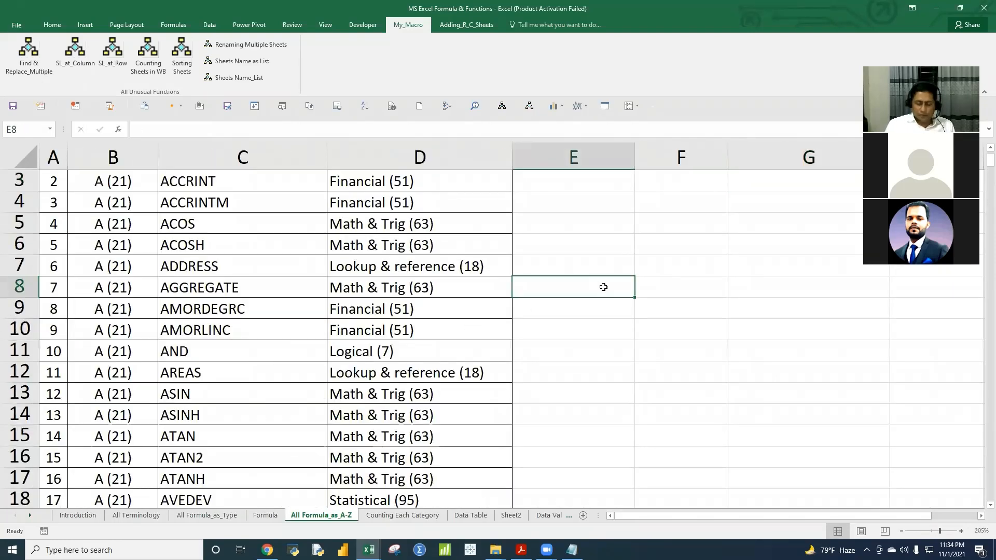
left_click(665, 288)
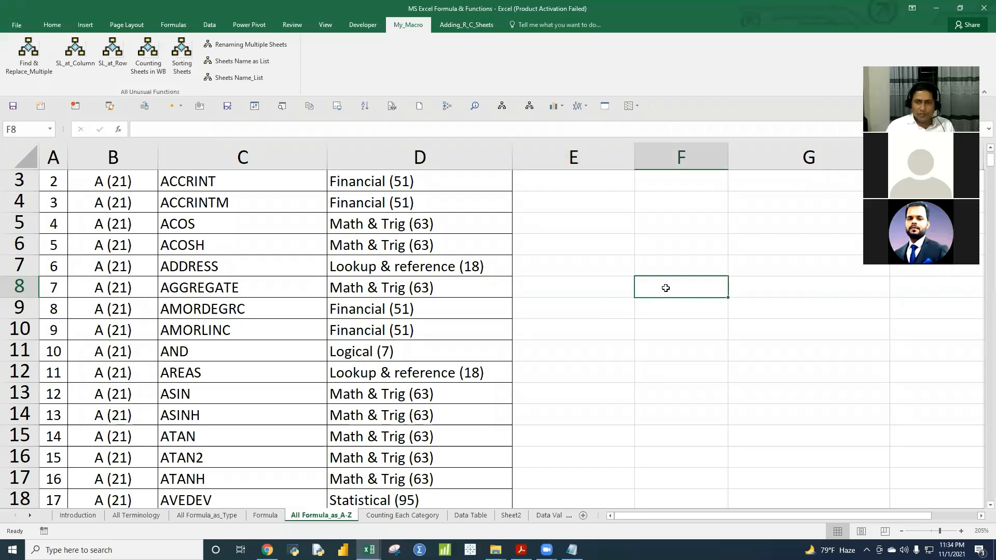
type("=")
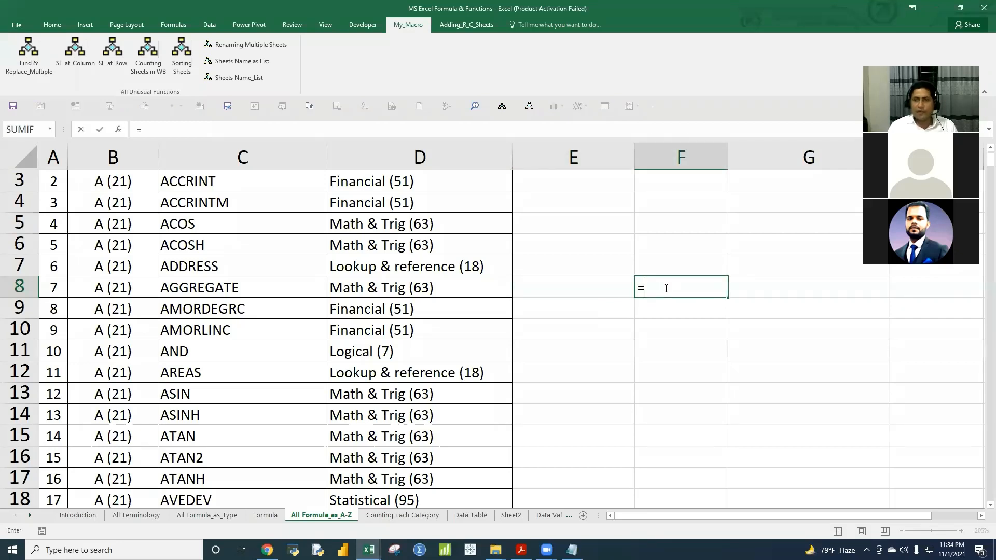
type("a")
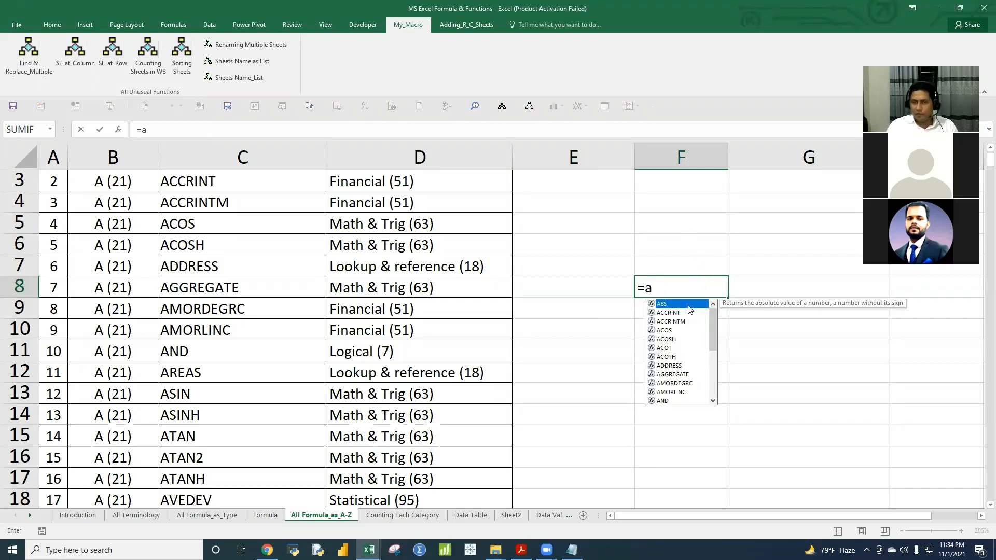
key("BackSpace")
type("b")
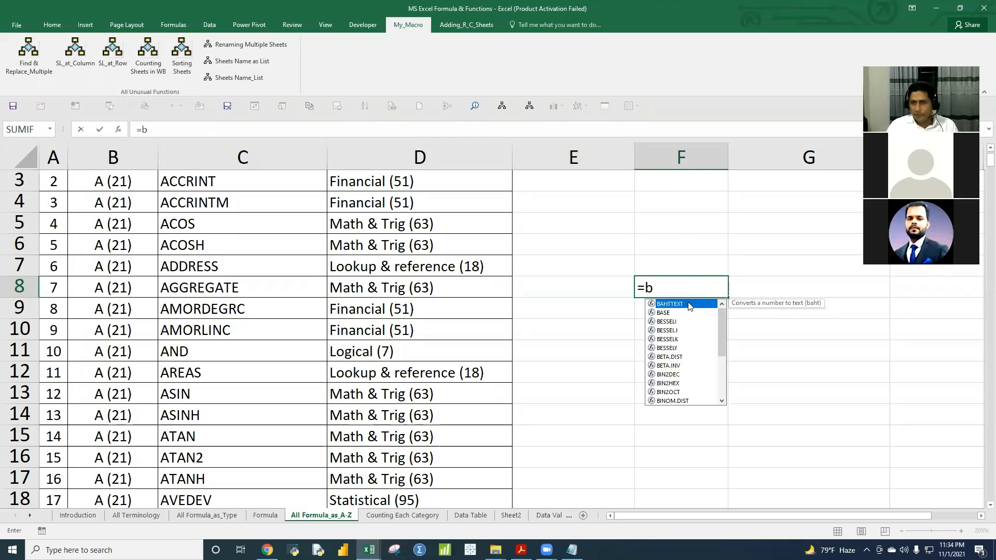
key("BackSpace")
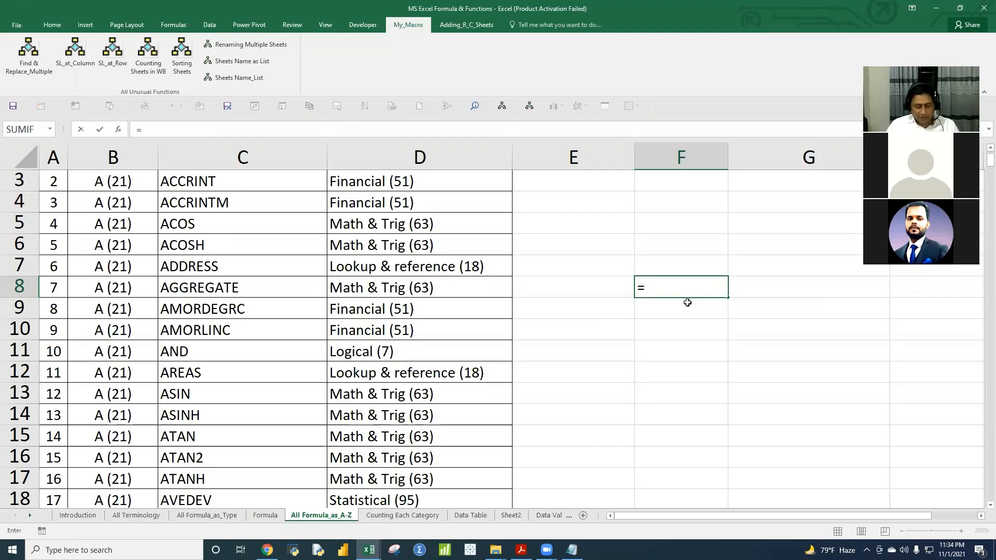
type("c")
mouse_move(735, 319)
left_mouse_down()
mouse_move(733, 394)
mouse_move(731, 312)
left_mouse_up()
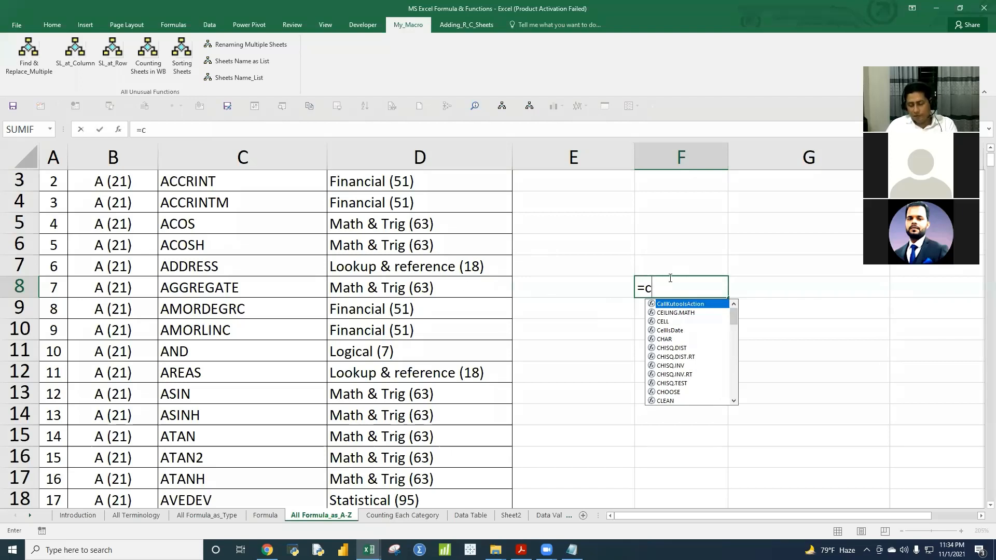
key("Escape")
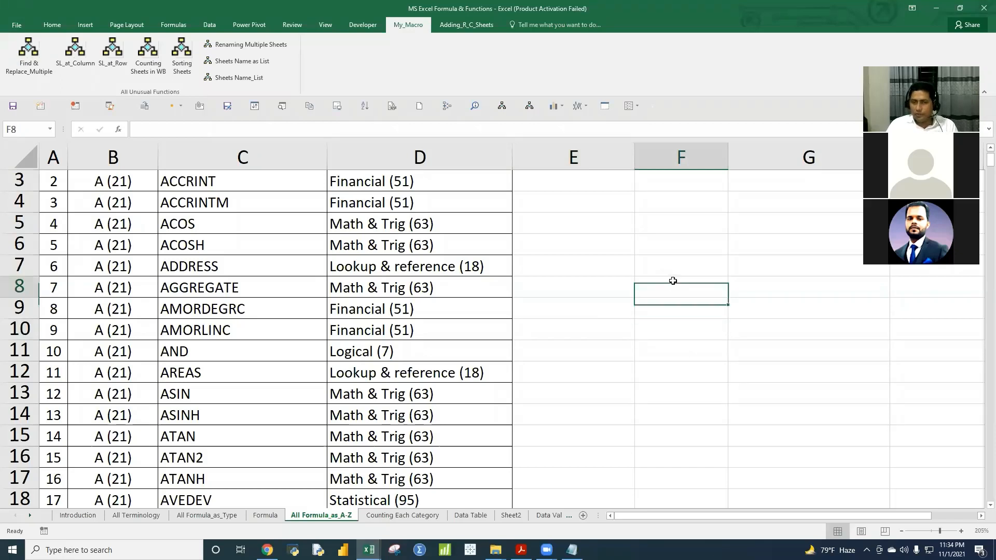
left_click(674, 325)
left_click(674, 288)
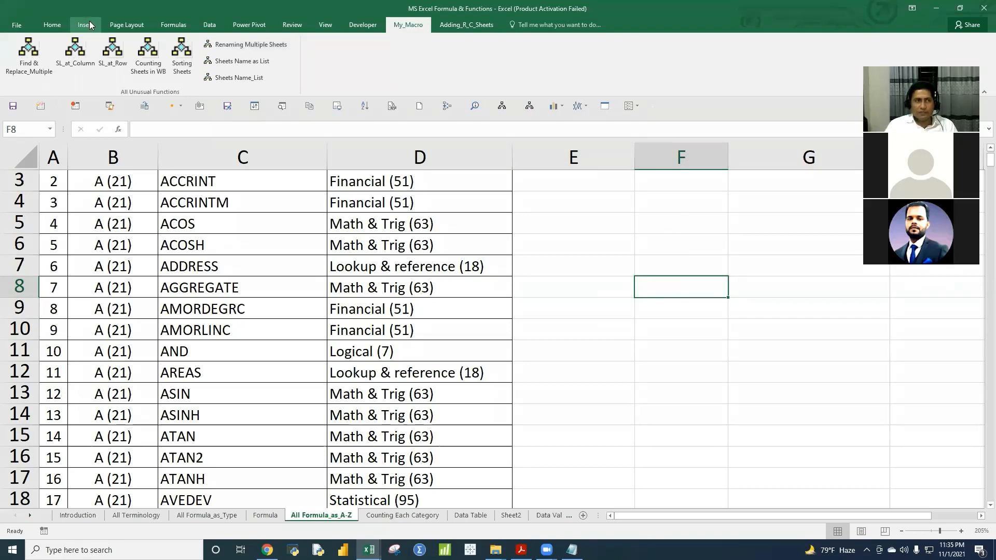
- Browse the function library's Financial, Logical, Text, Date & Time, Lookup & Reference, Math & Trig and Statistical categories
left_click(208, 26)
left_click(170, 25)
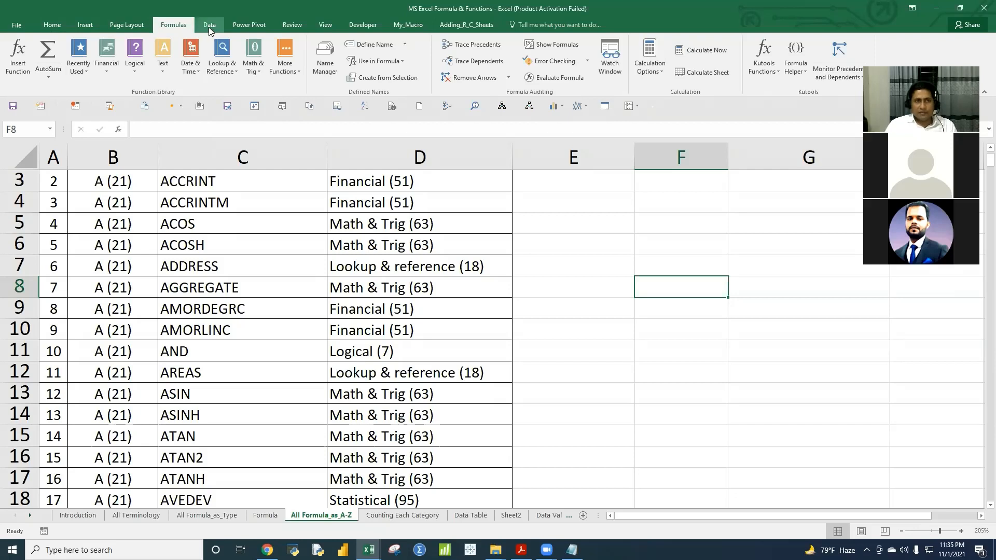
left_click(107, 70)
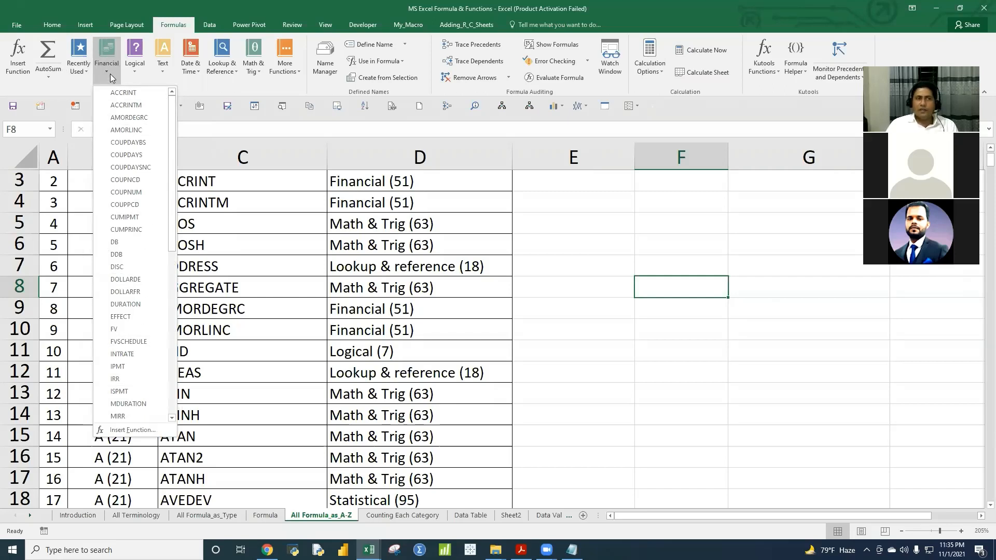
left_click(137, 74)
left_click(162, 75)
left_click(191, 73)
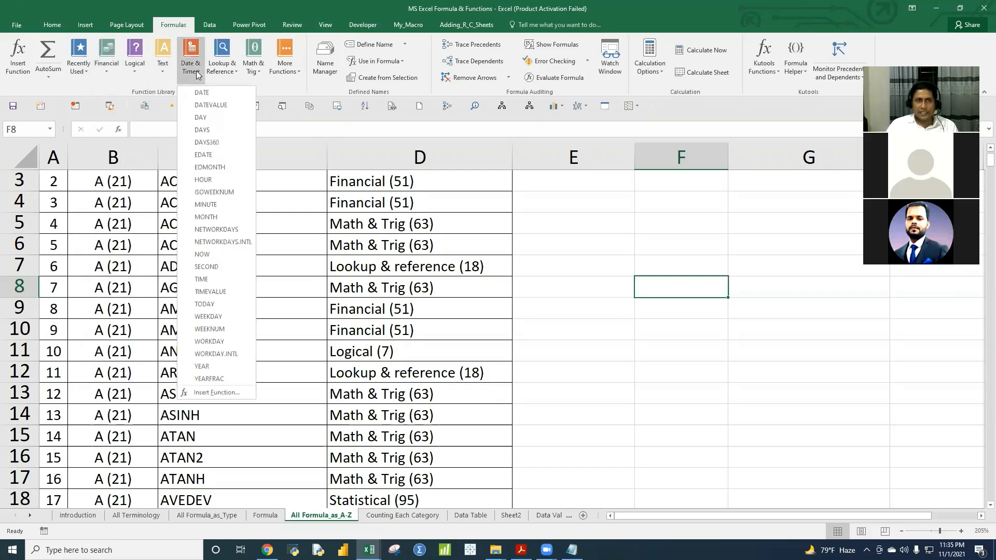
left_click(238, 77)
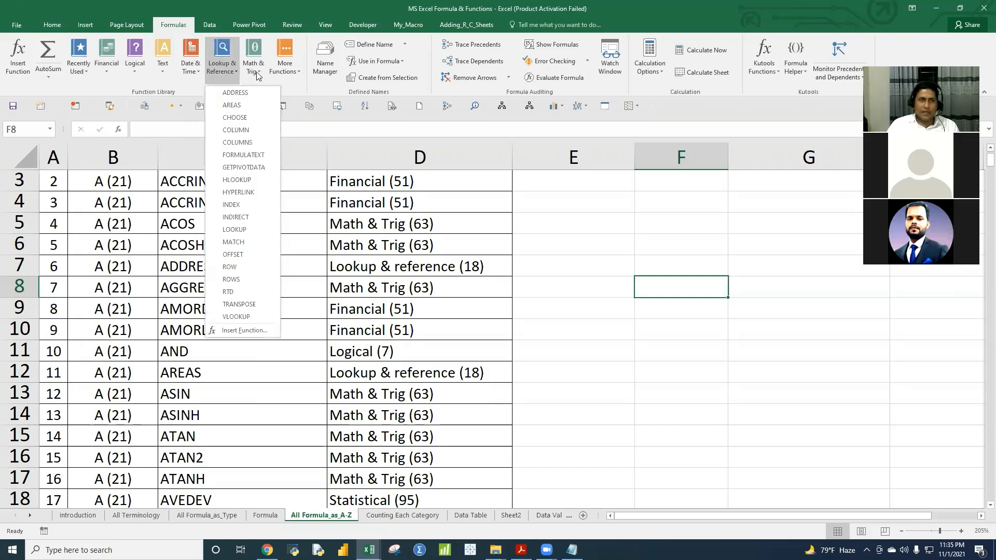
left_click(262, 75)
left_click(299, 73)
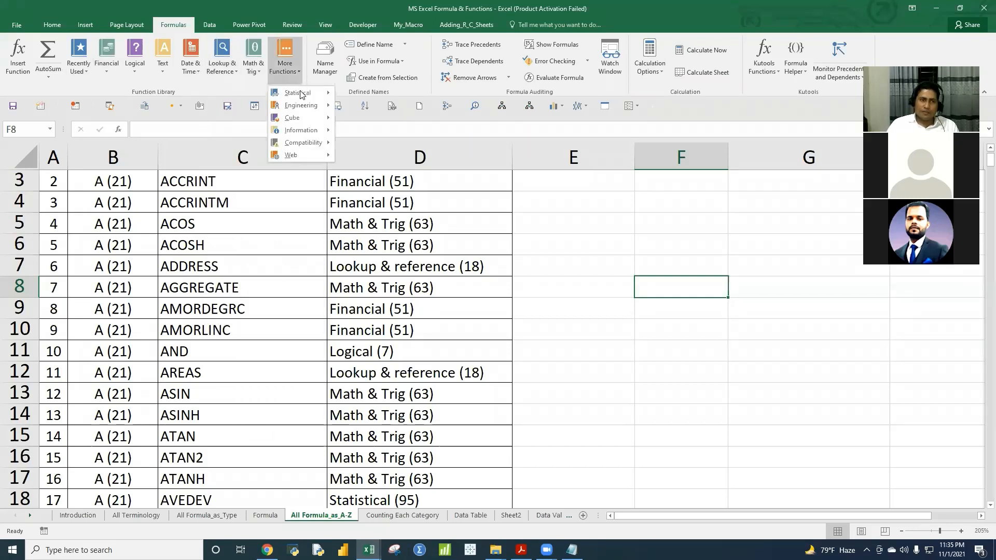
mouse_move(331, 92)
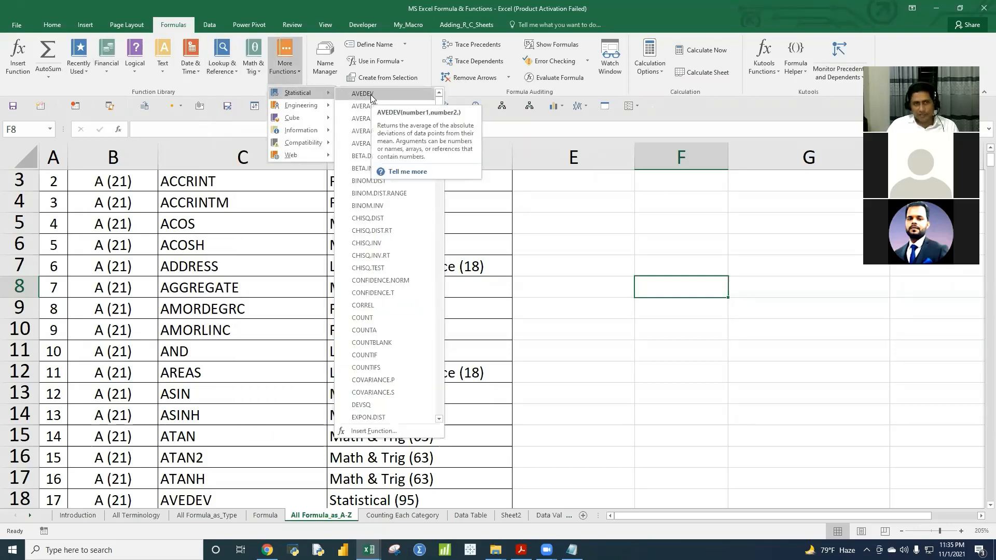
- Select the formula names from C2 down to the end of the list to check their count, and return to A1
left_click(164, 235)
left_click(205, 242)
scroll(171, 246, "up", 1)
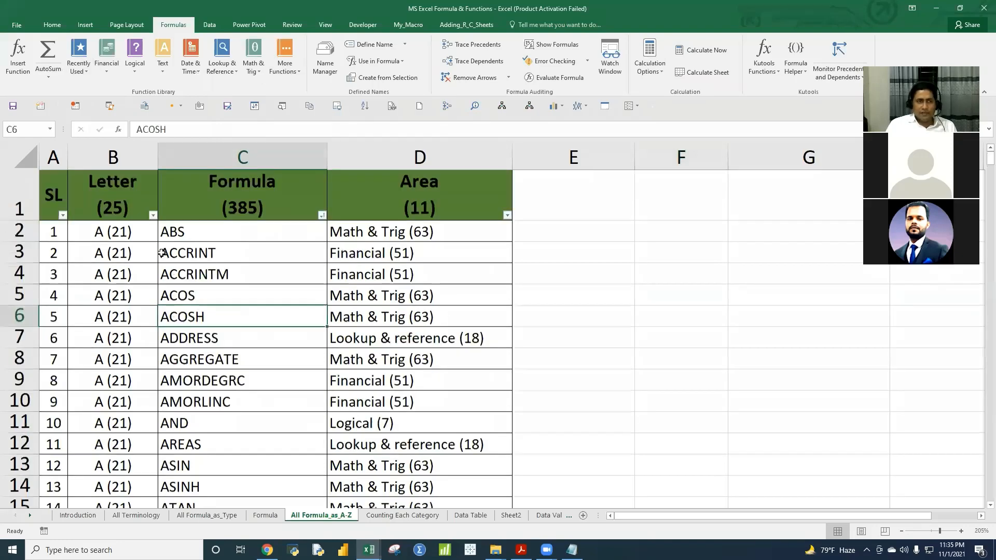
left_click(189, 241)
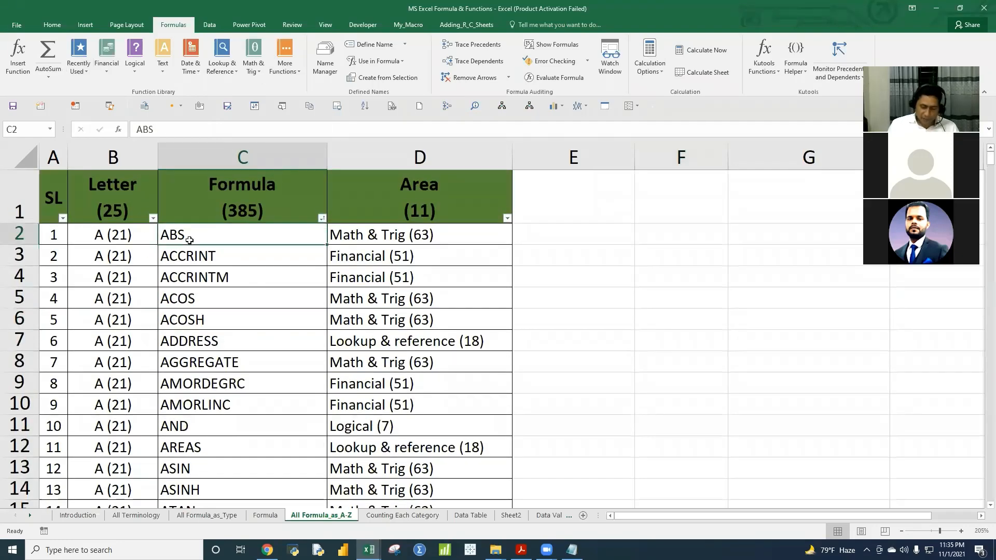
key("ctrl+shift+Down")
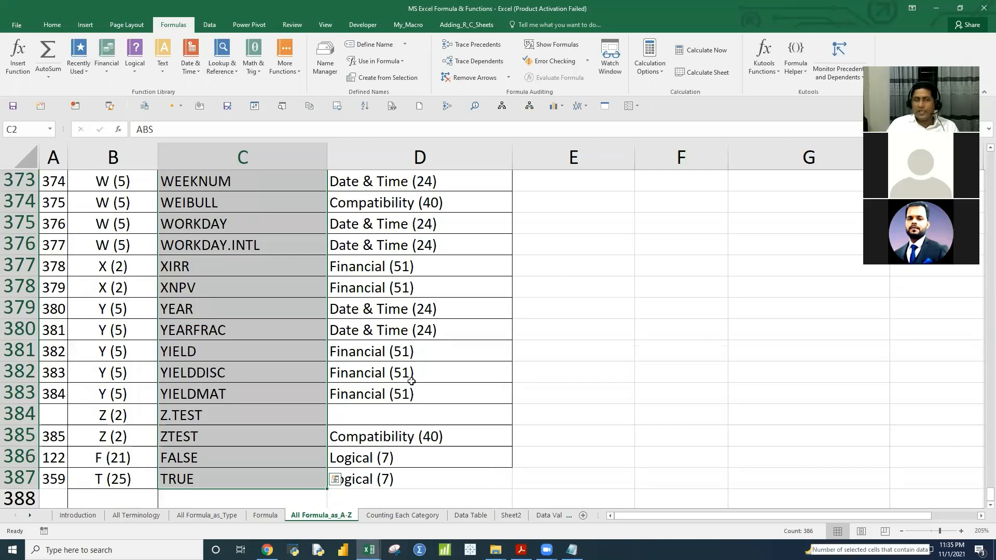
key("ctrl+Home")
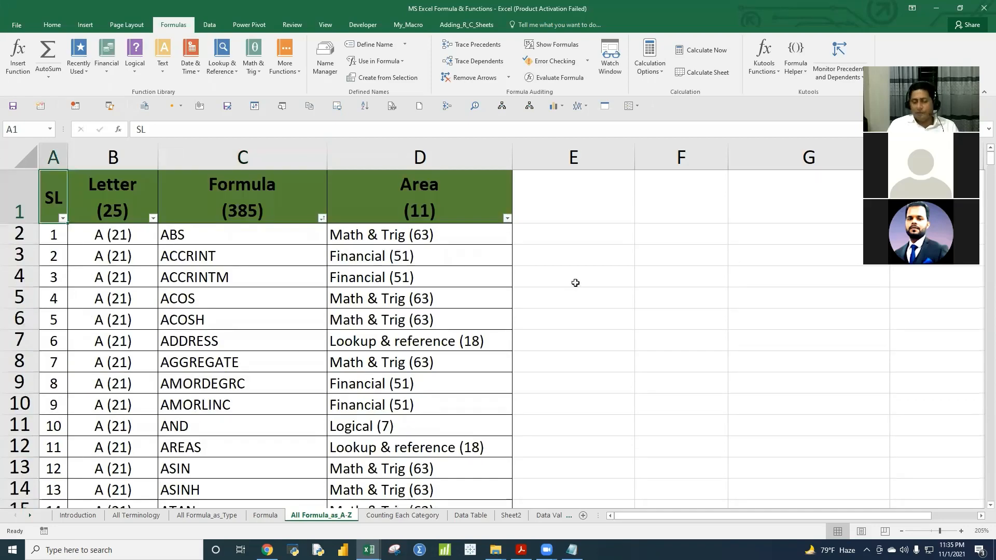
- Enter A&F, Sales and HRD in cells E4 to E6 beside the formula list
left_click(576, 283)
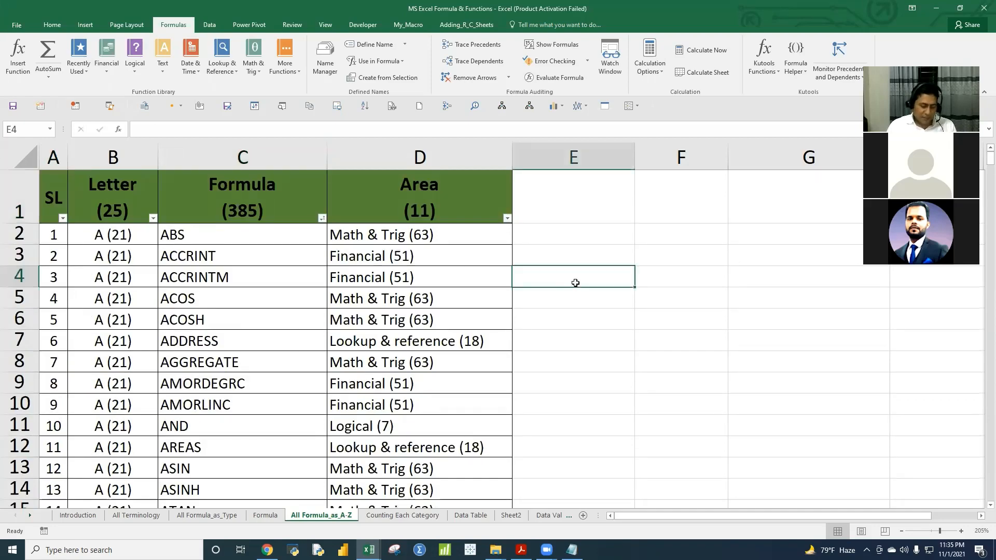
type("A&")
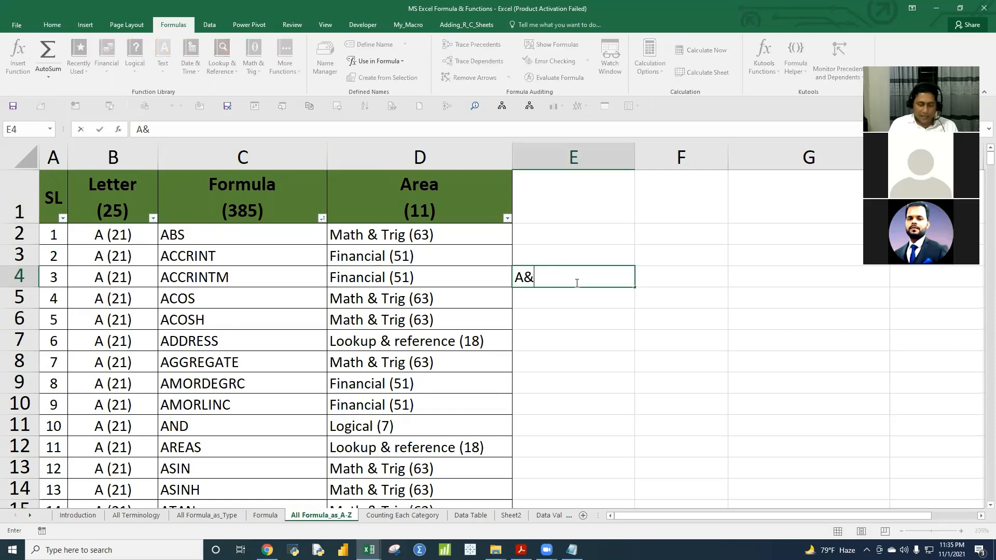
type("F")
key("Return")
type("Sales")
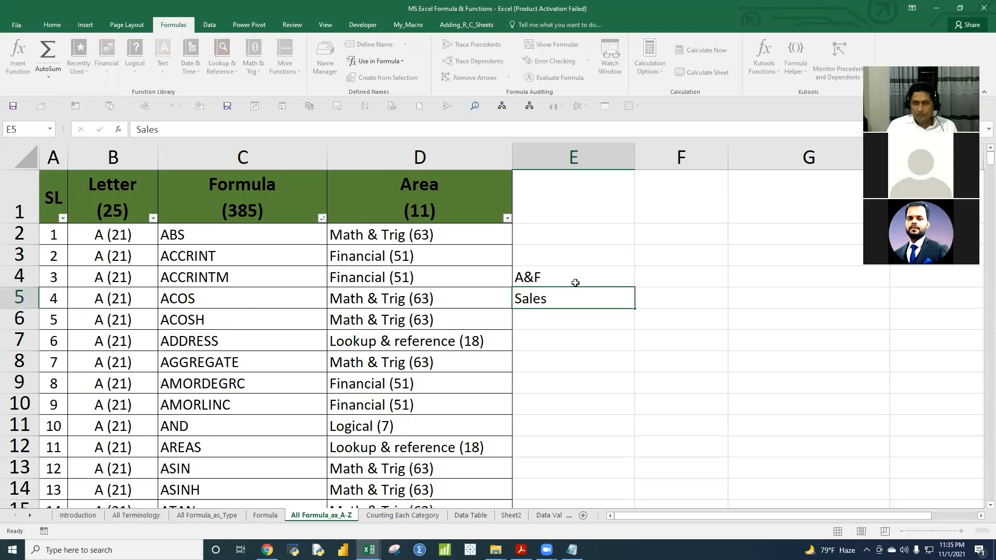
key("Return")
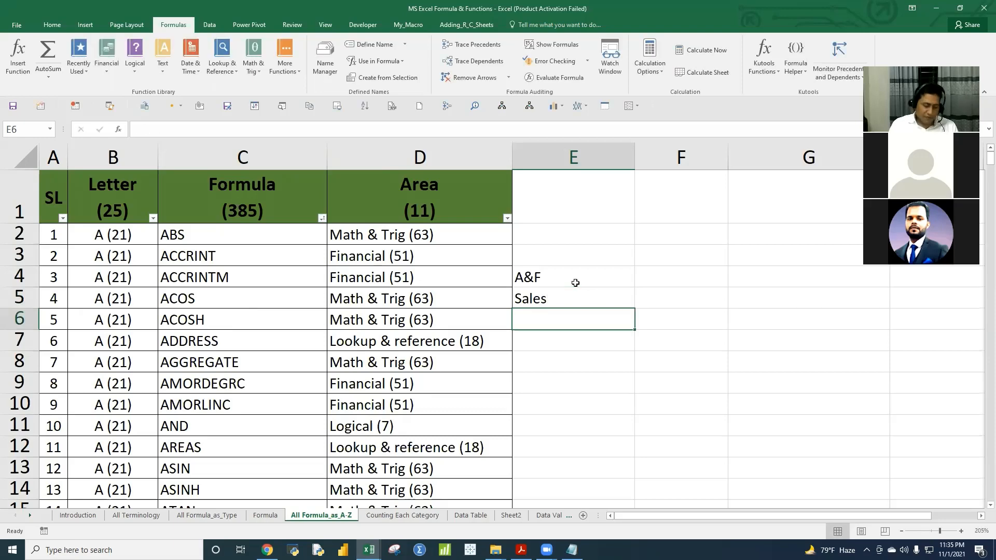
type("HRD")
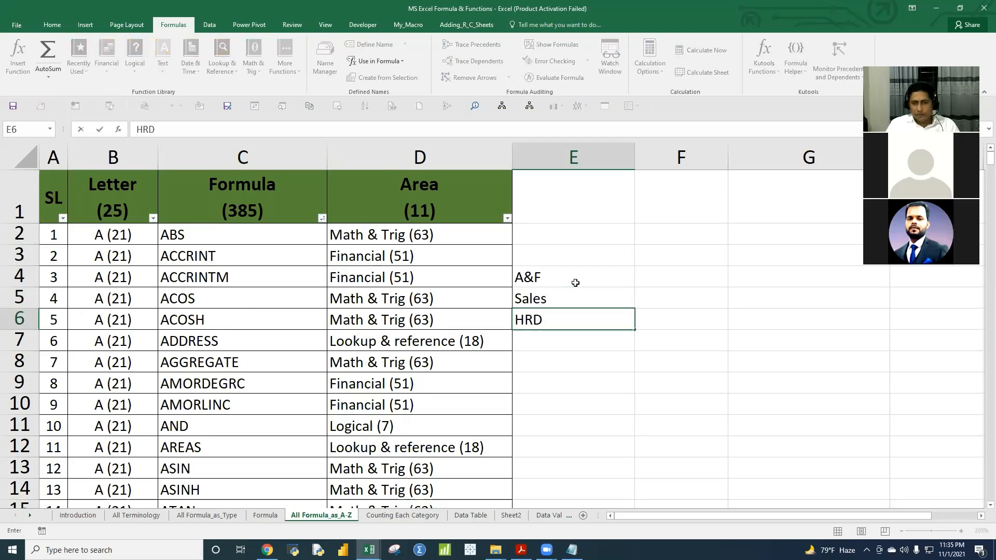
key("Return")
- Highlight the three department entries in E4:E6 and clear them
left_click_drag(555, 279, 567, 388)
left_click(567, 387)
left_click_drag(540, 278, 550, 312)
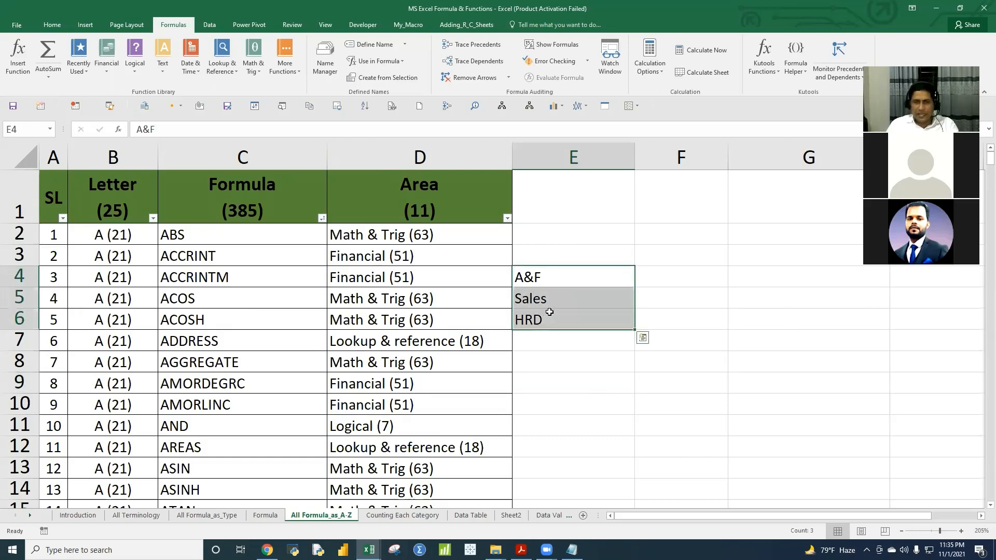
left_click_drag(552, 276, 551, 318)
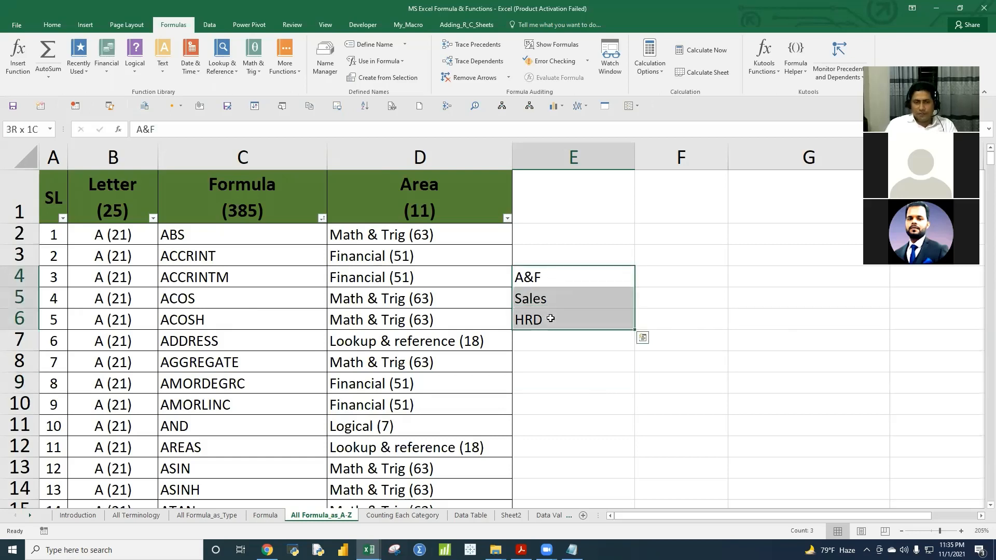
left_click(668, 298)
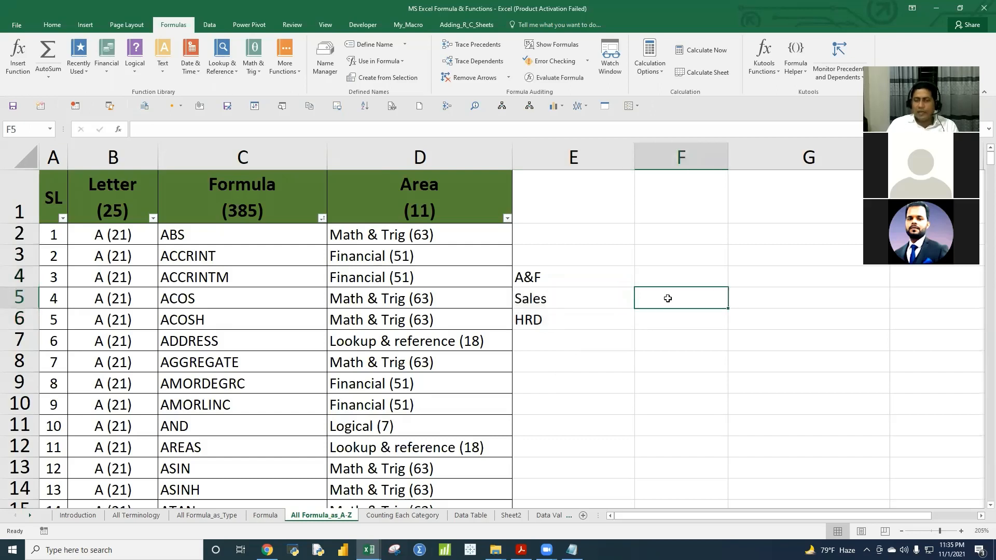
left_click(548, 300)
left_click_drag(546, 280, 550, 318)
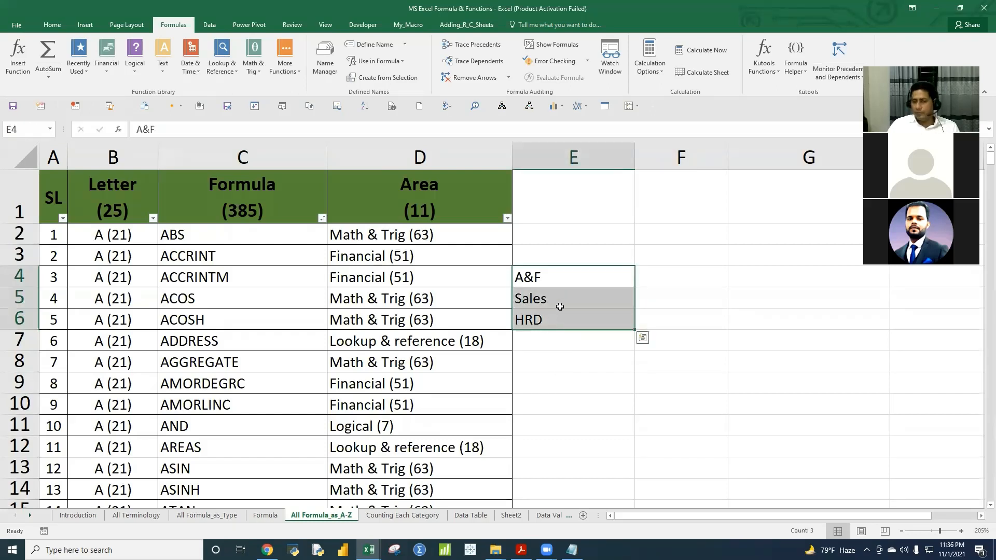
left_click_drag(558, 277, 558, 318)
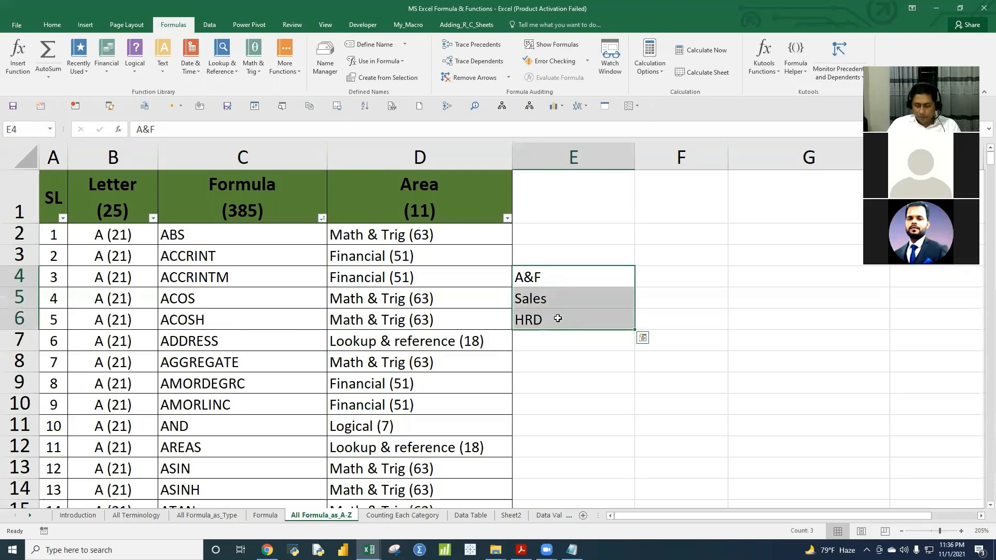
key("Delete")
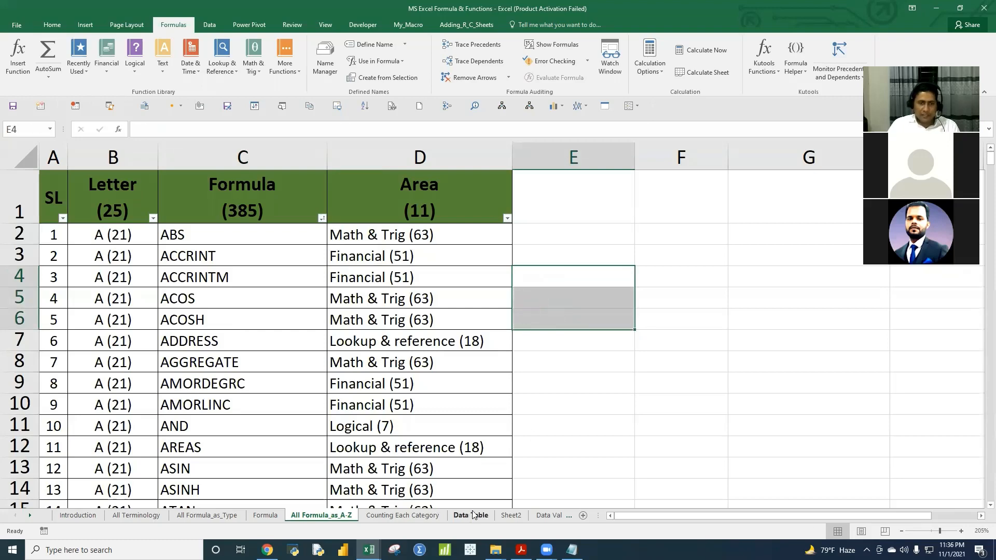
- Open the Formula sheet with the overview of the class's functions
left_click(265, 515)
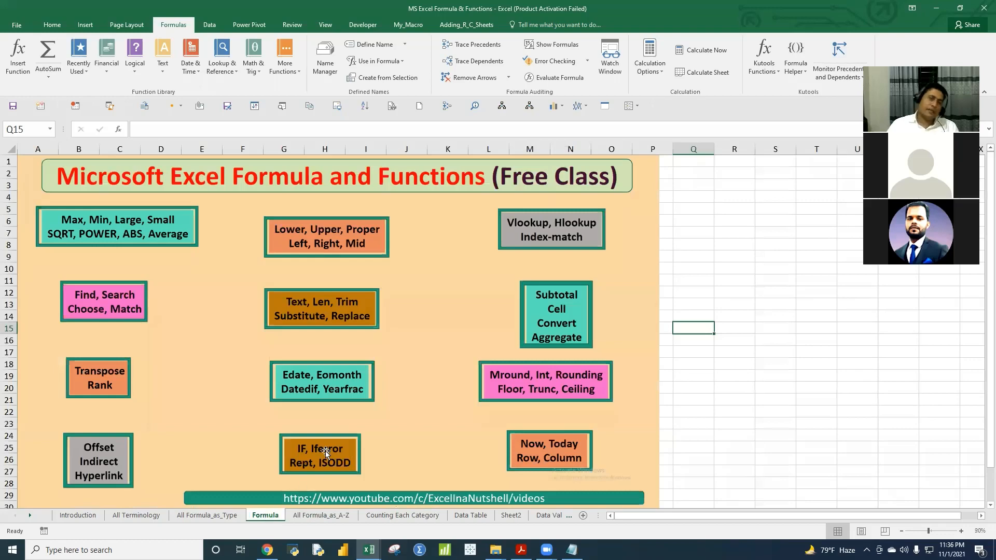
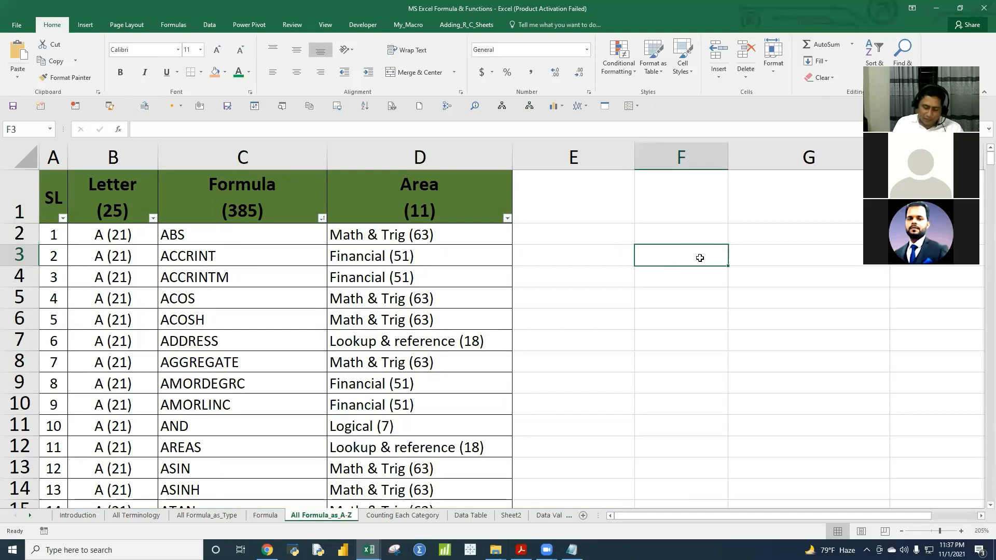
- Enter the labels Logical Argument in F3 and Syntax in F4 beside the formula list
type("Log")
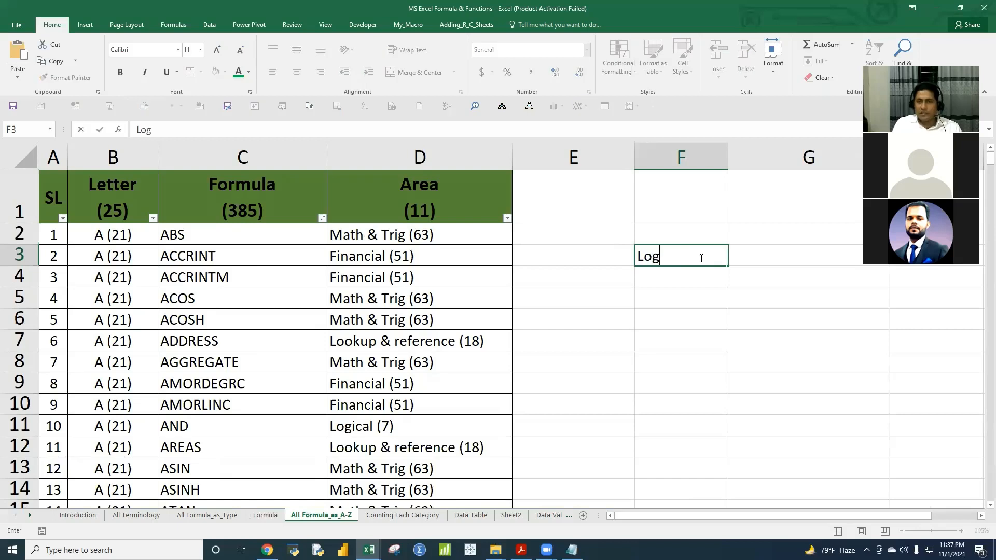
type("ical")
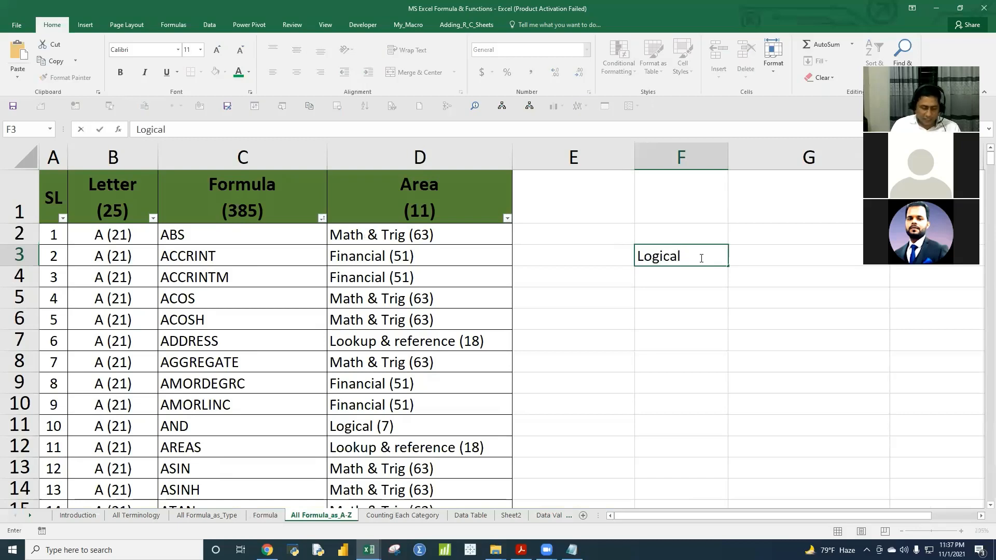
type(" Argument")
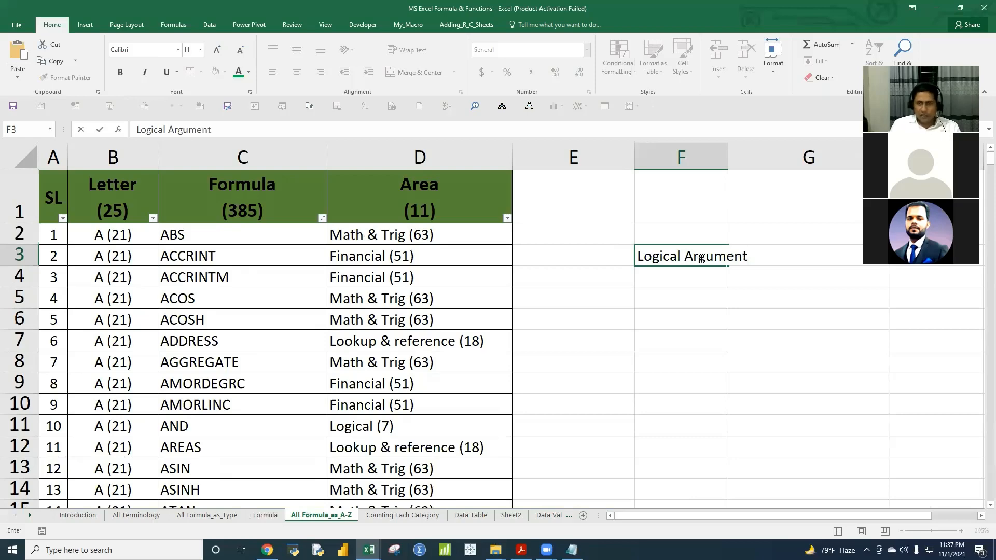
key("Return")
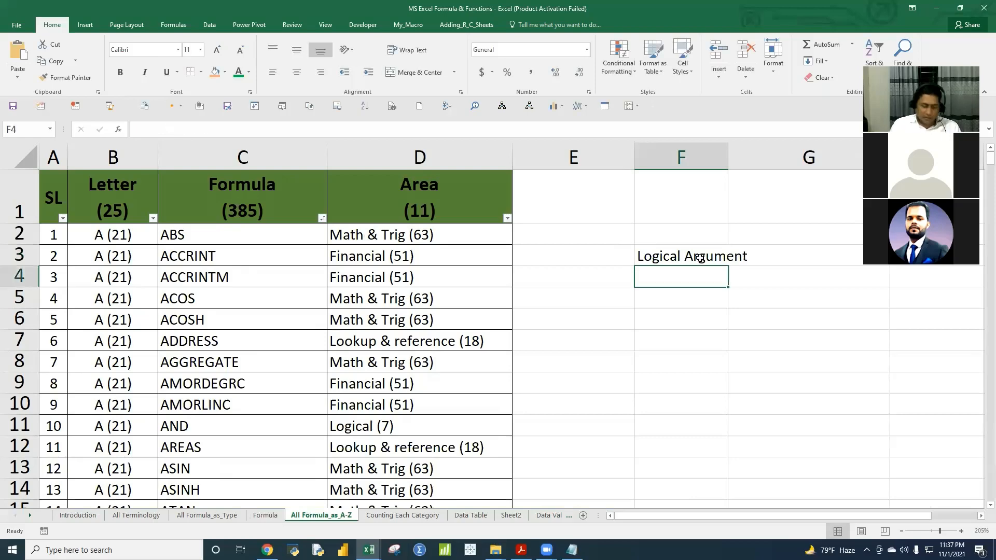
type("Sy")
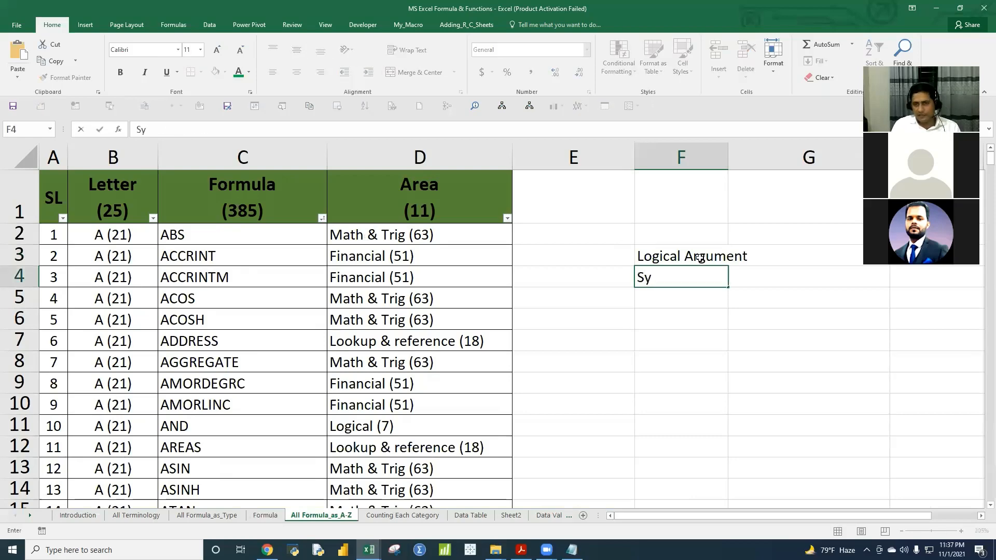
key("BackSpace")
type("yn")
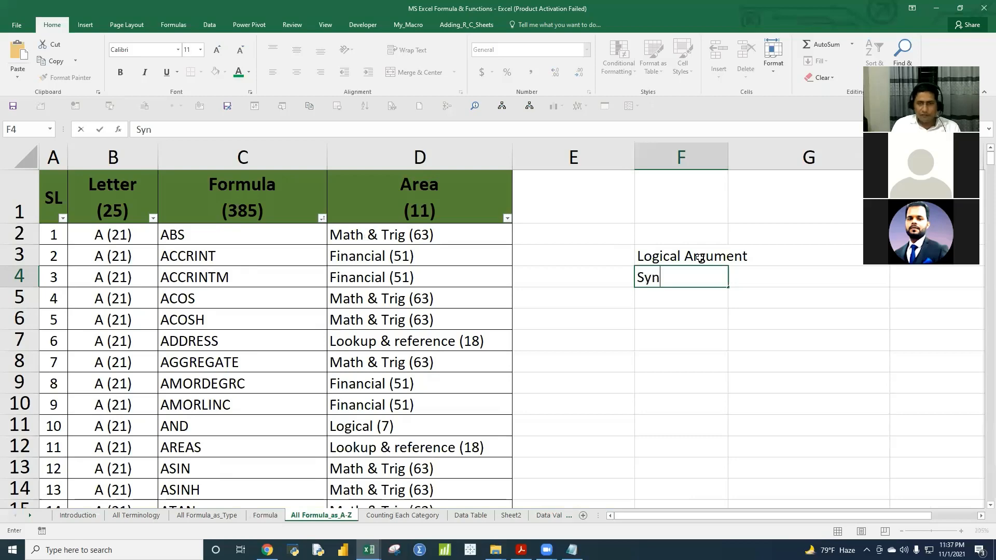
type("tax")
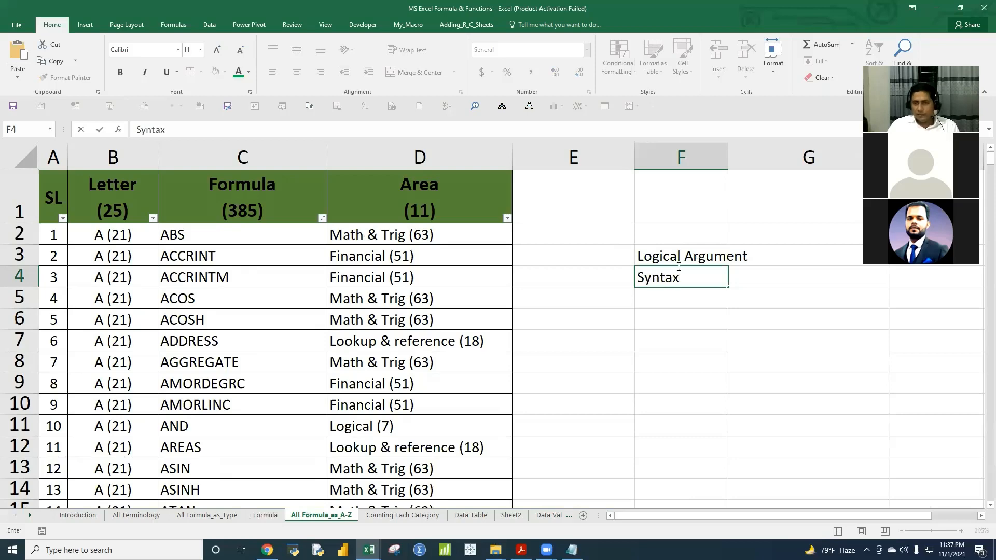
- Enter the ROW function without arguments in F7 and select the cell to check it
left_click(675, 342)
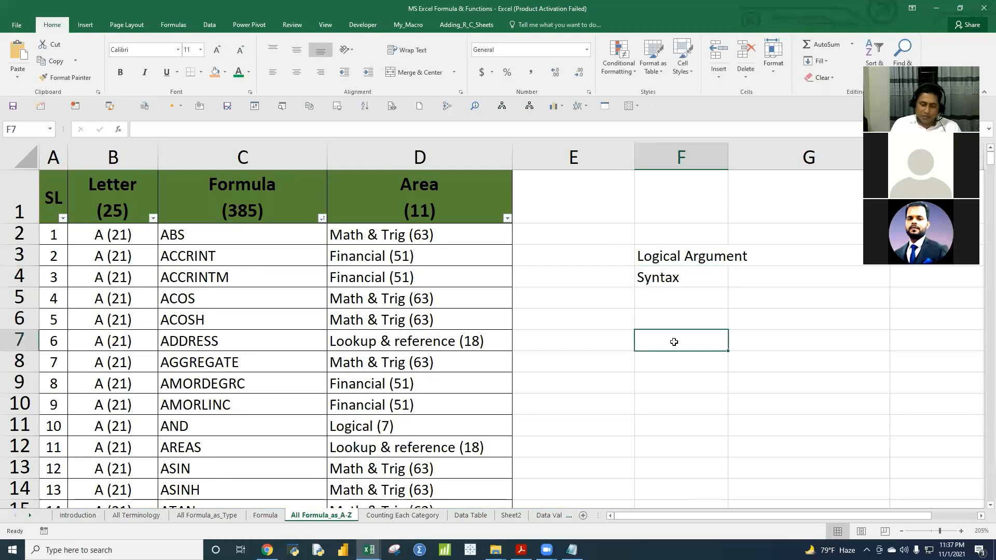
type("=")
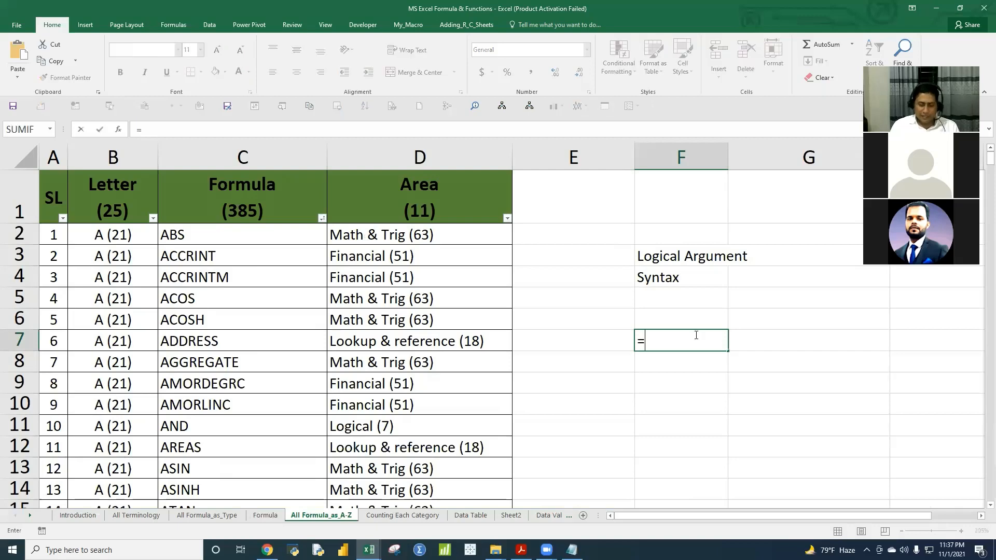
type("row")
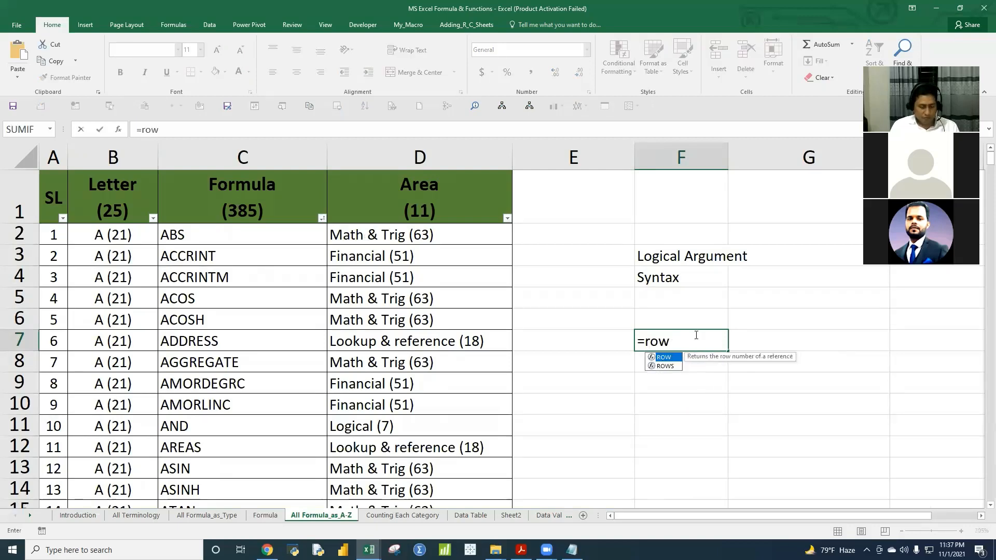
type("()")
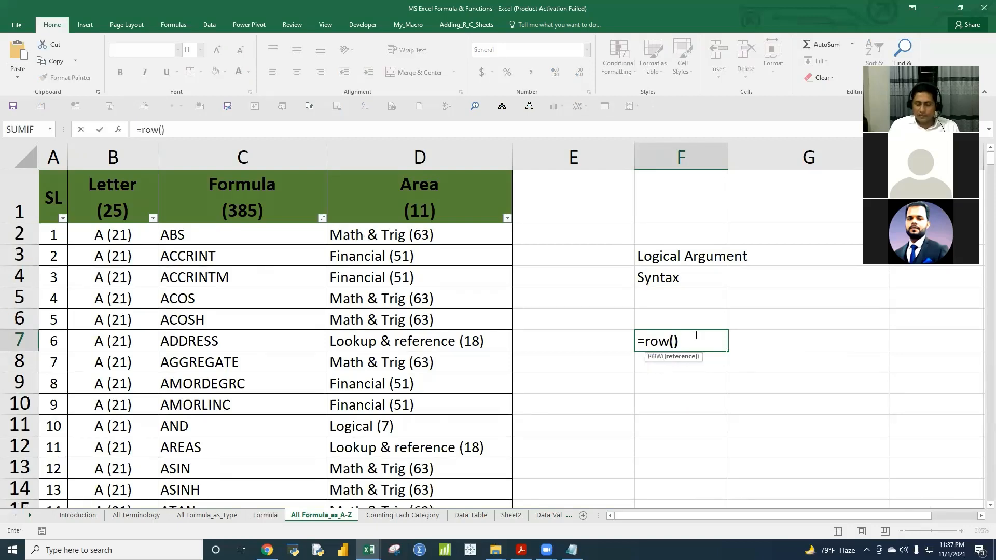
key("Return")
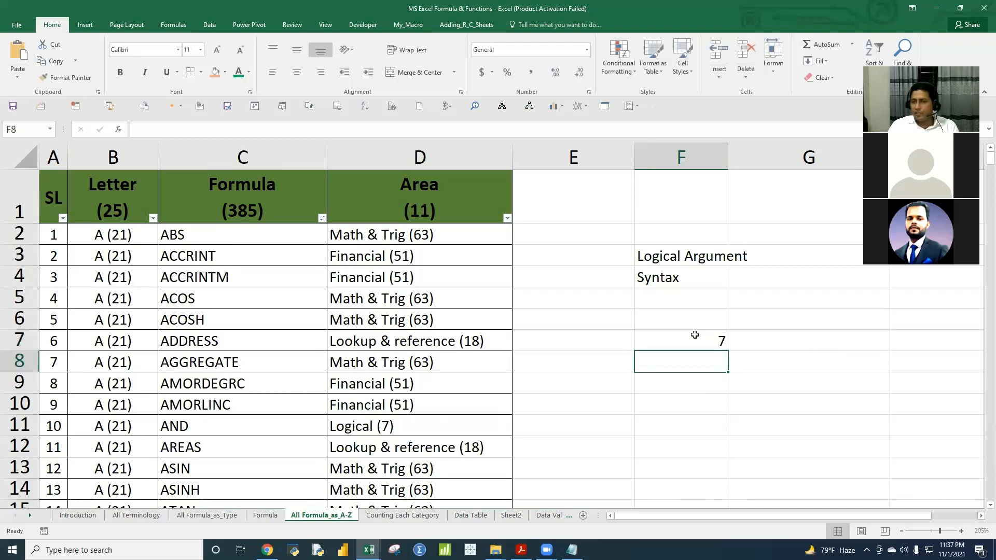
left_click(695, 335)
- Enter the COLUMN function without arguments in F8
left_click(698, 361)
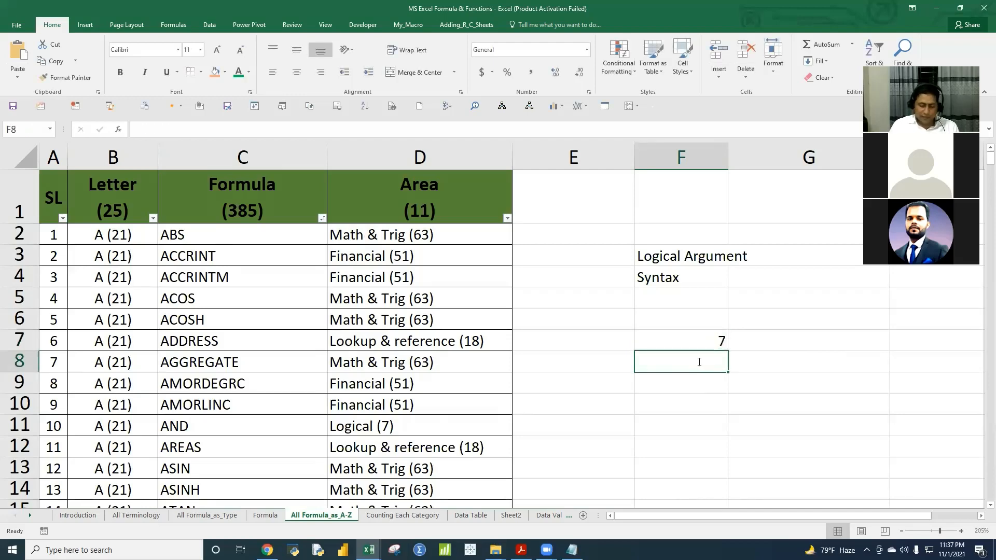
type("=colu")
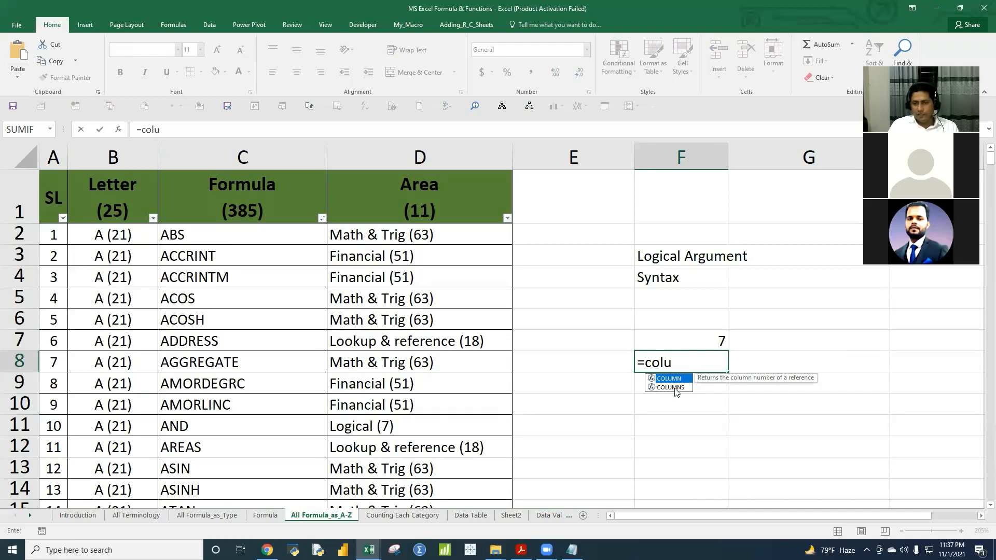
double_click(669, 378)
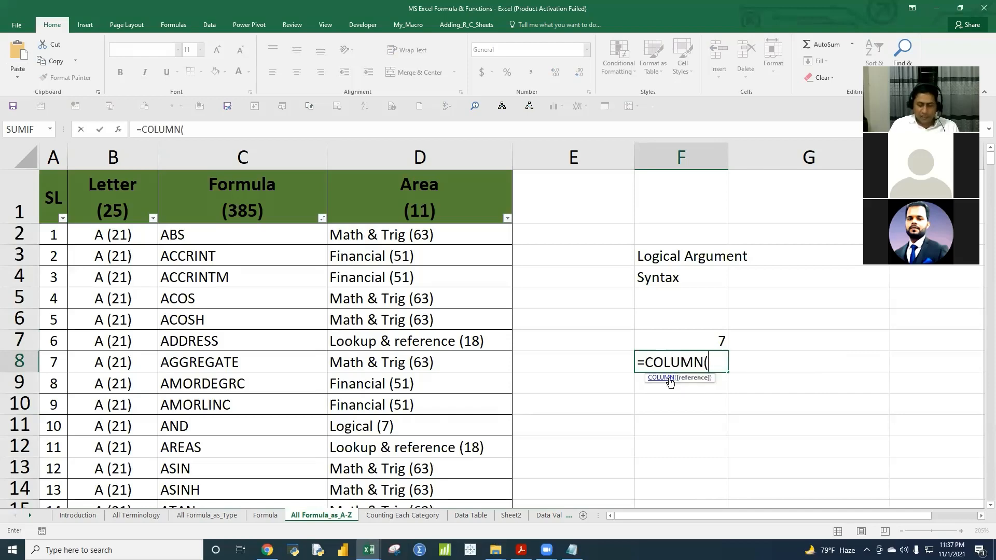
type(")")
key("Return")
left_click(713, 338)
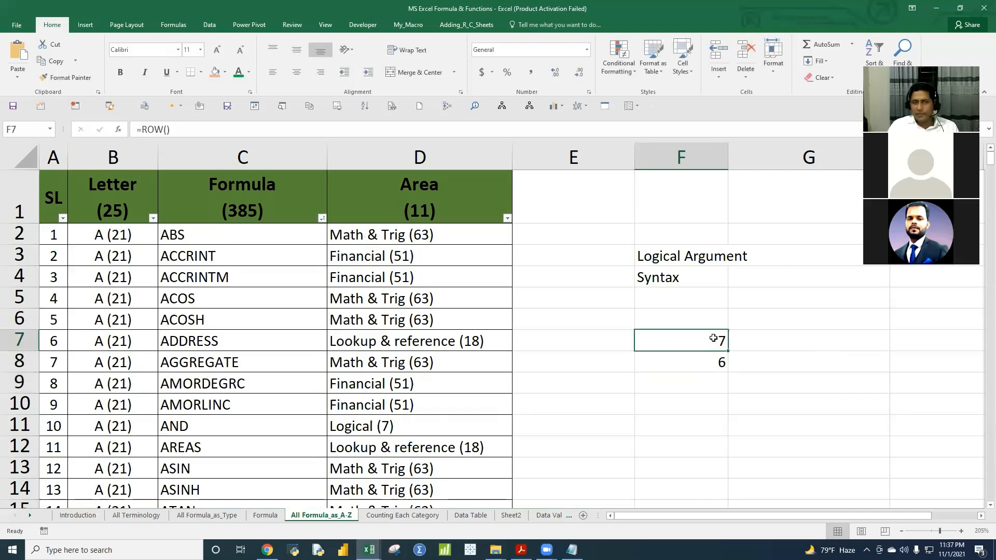
- Enter the NOW function without arguments in F9 and highlight the three argument-free formulas in F7:F9
left_click(670, 383)
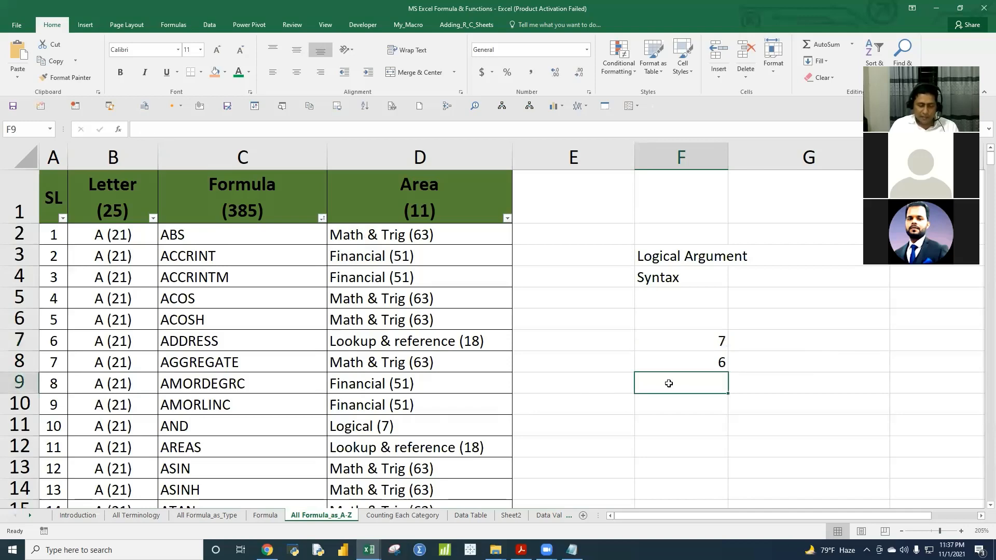
type("now")
key("BackSpace")
key("BackSpace")
key("BackSpace")
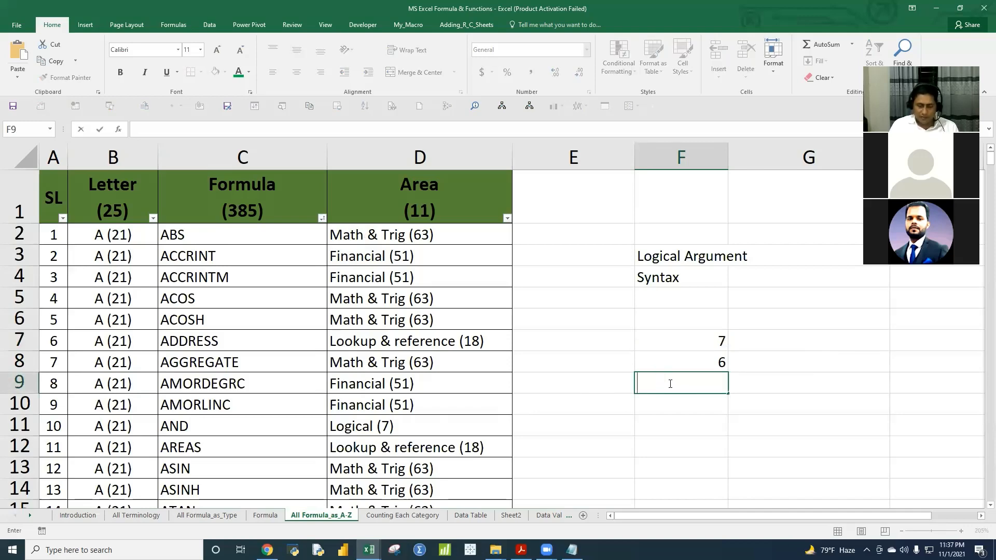
type("=now(")
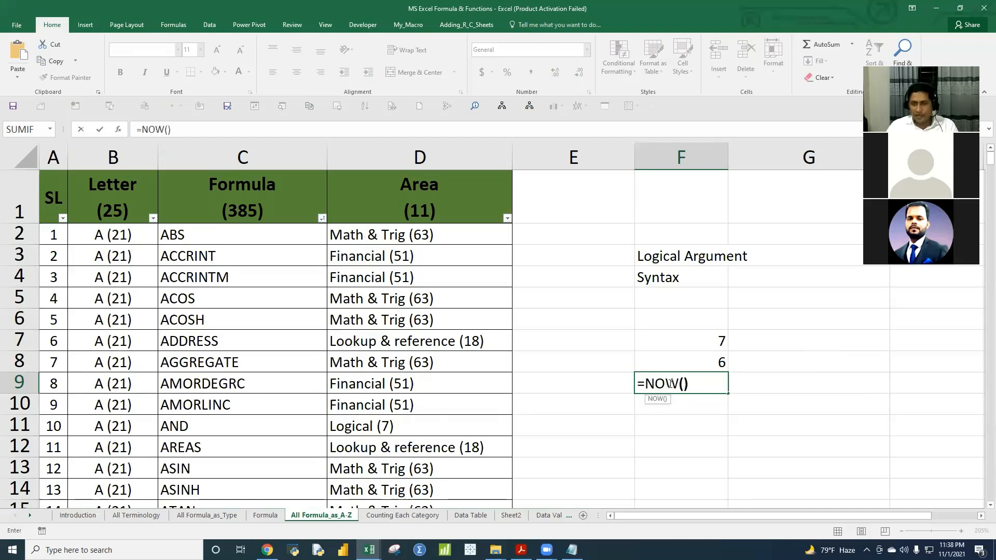
key("Return")
left_click(704, 384)
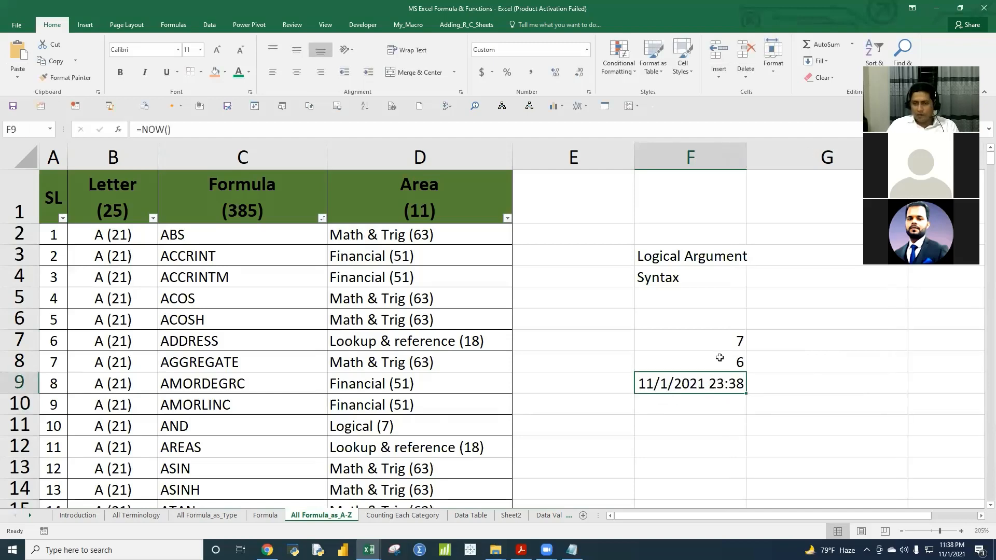
left_click_drag(720, 348, 711, 387)
- Count the entries in D2:D10 with a COUNTA formula in F11
left_click(703, 429)
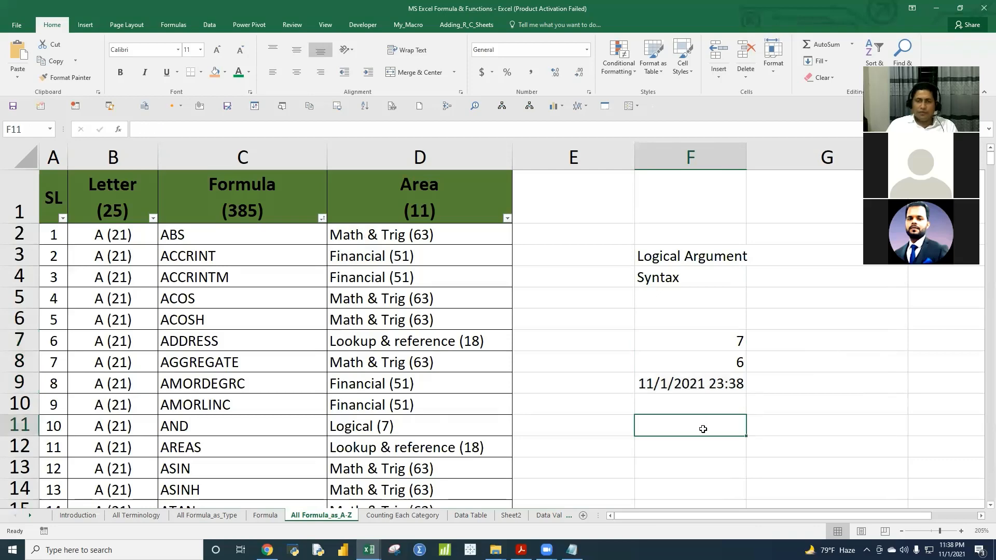
type("=")
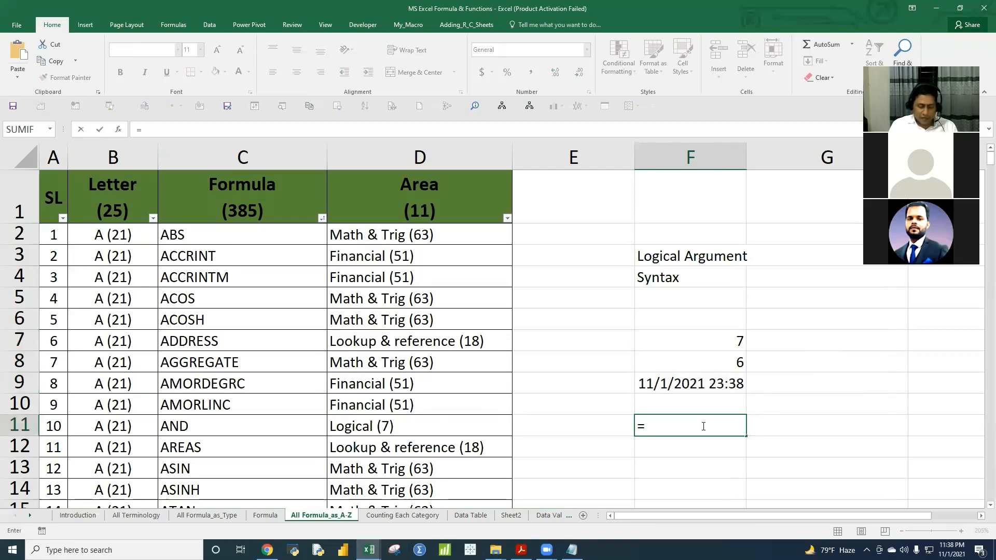
type("coun")
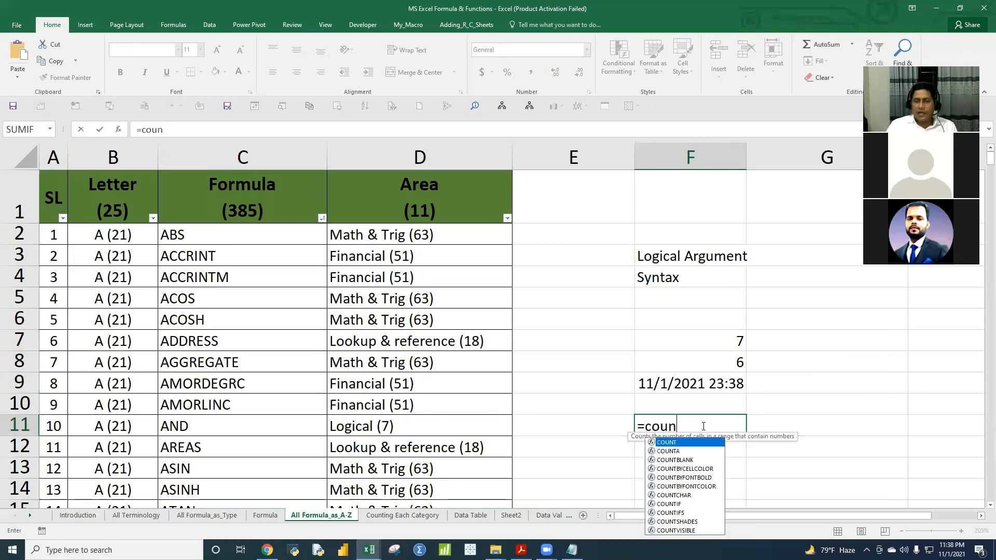
double_click(670, 451)
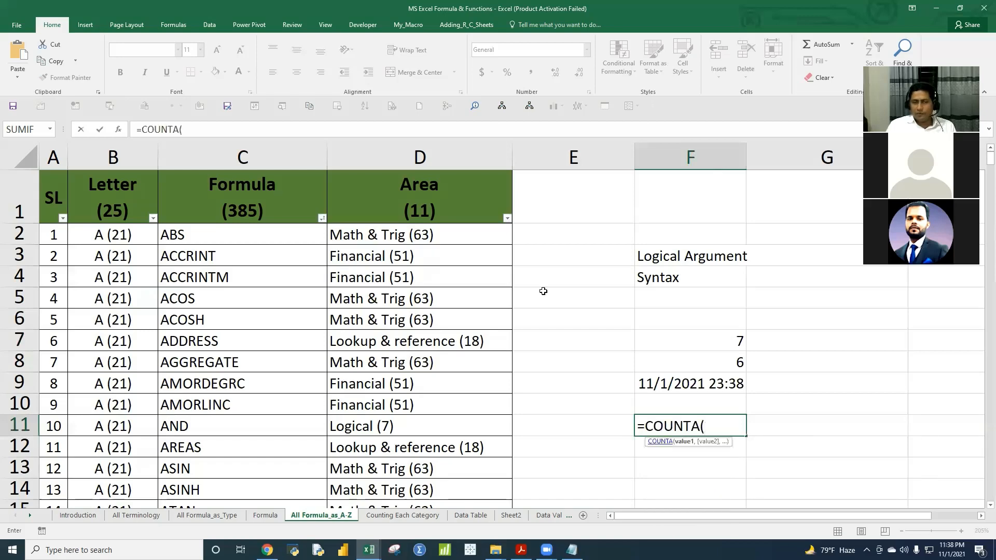
left_click_drag(408, 243, 399, 396)
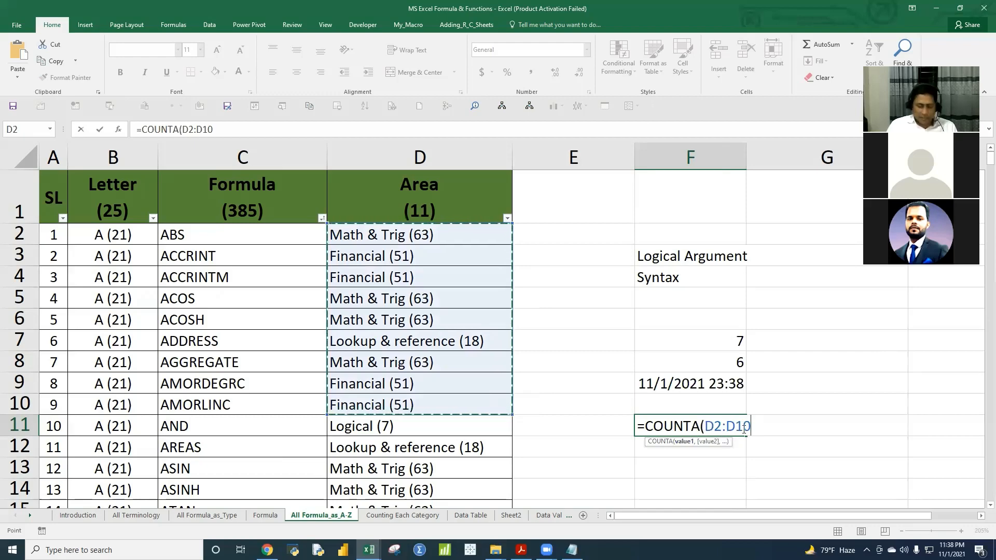
key("Return")
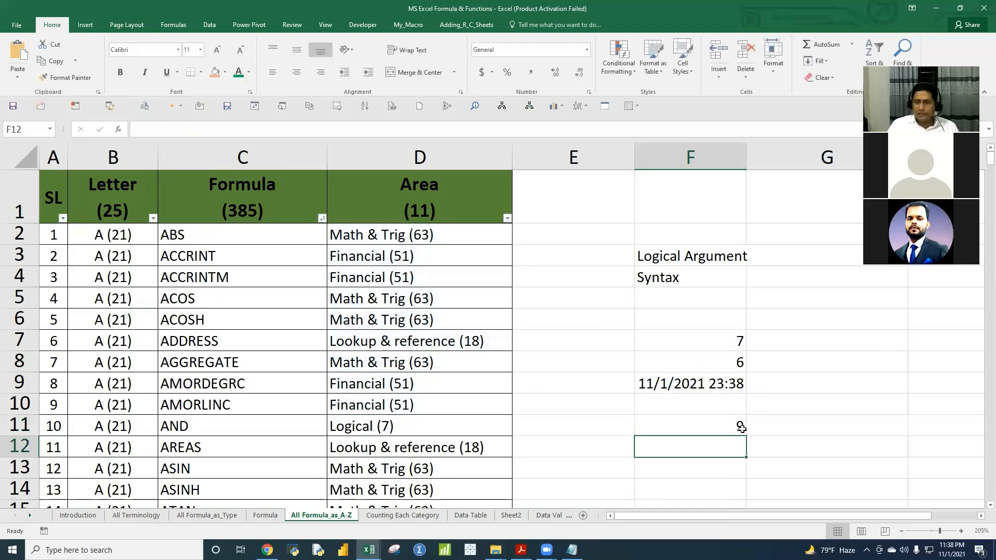
left_click(734, 423)
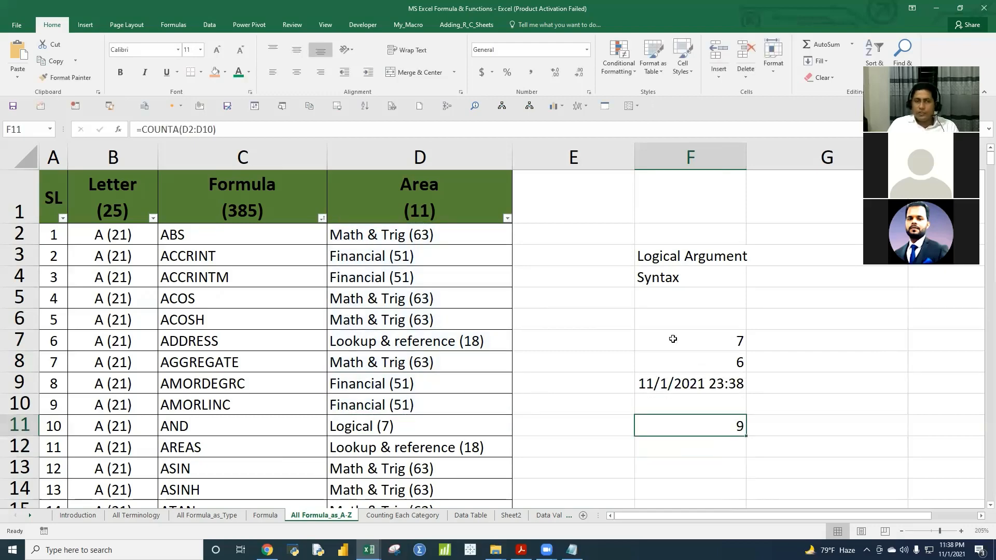
- Highlight the range argument of the COUNTA formula in F11 and shorten it to the single cell D2
left_click(183, 131)
left_click_drag(183, 131, 213, 131)
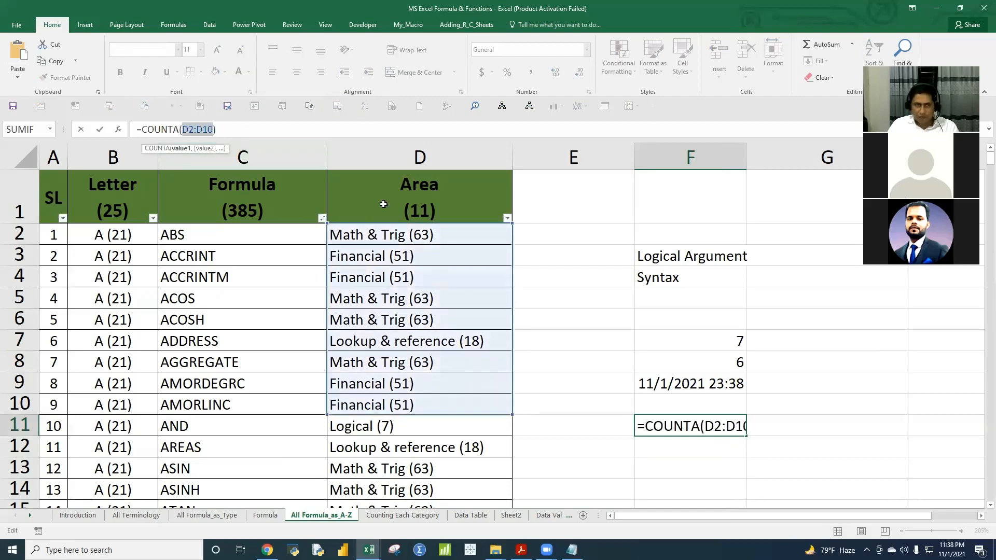
left_click(202, 129)
key("Delete")
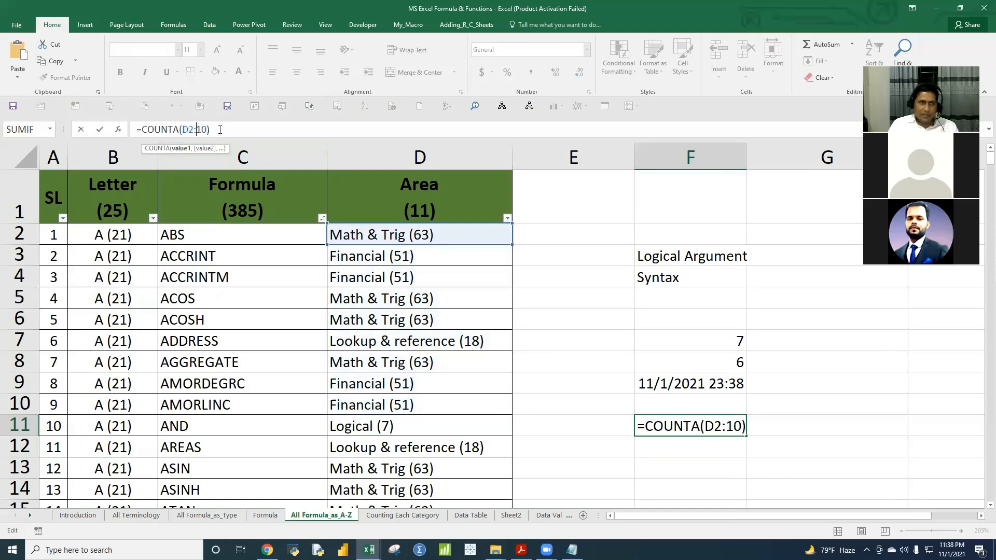
key("Delete")
key("Delete")
key("BackSpace")
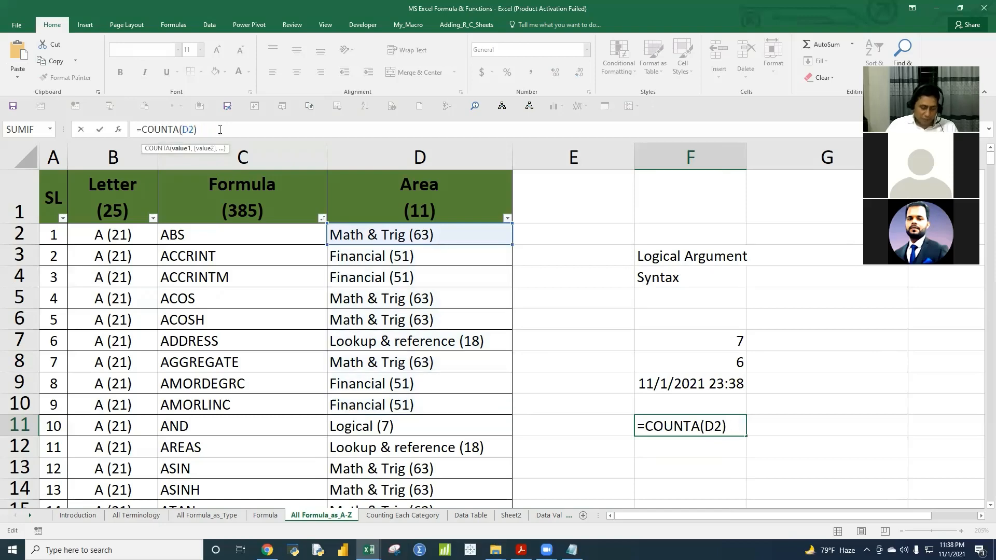
- Add D10, C7 and C3 as separate comma-delimited arguments to the COUNTA formula in F11
type(",")
left_click(403, 405)
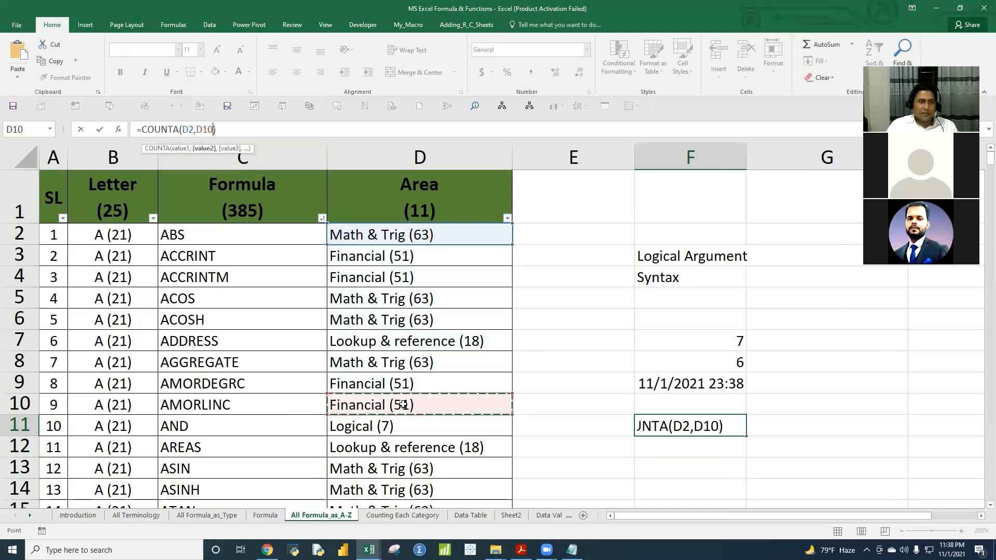
type(",")
left_click(206, 335)
type(",")
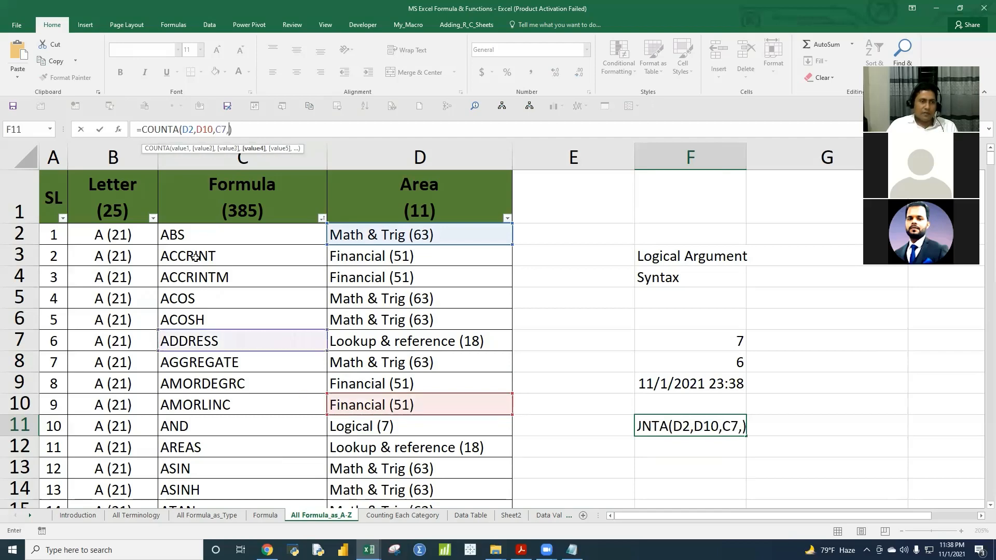
left_click(195, 258)
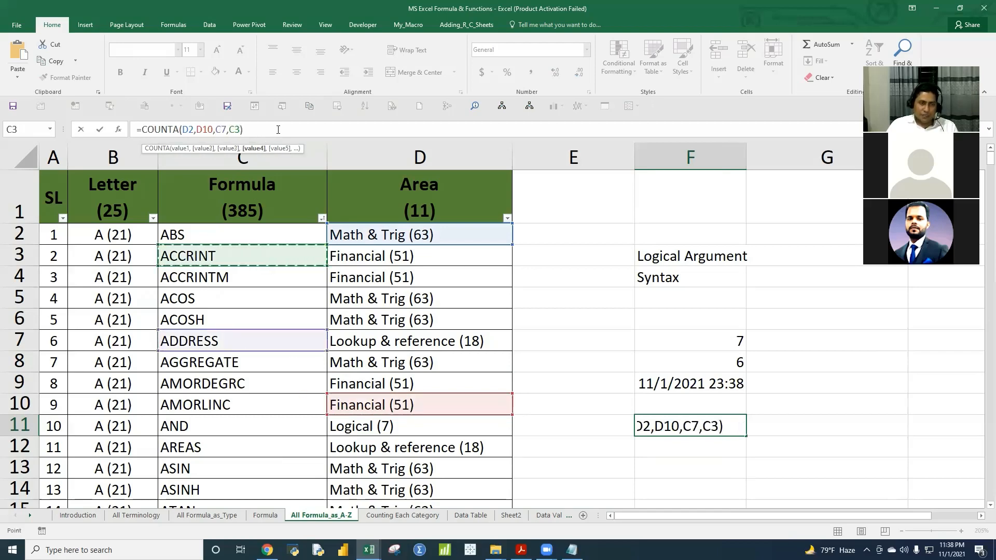
key("Return")
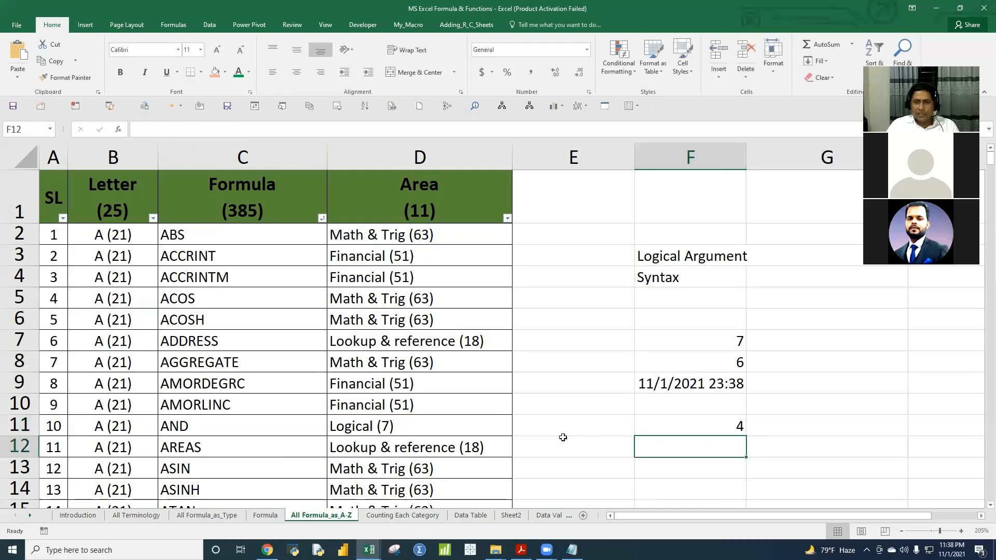
- Replace the separate arguments of the COUNTA formula in F11 with the single range C2:D12
left_click(732, 424)
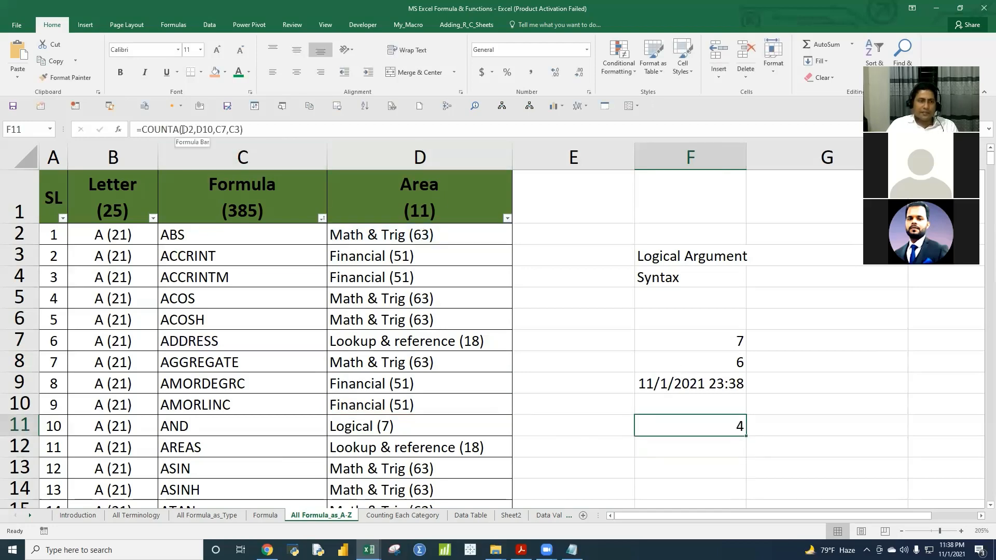
left_click_drag(182, 129, 240, 134)
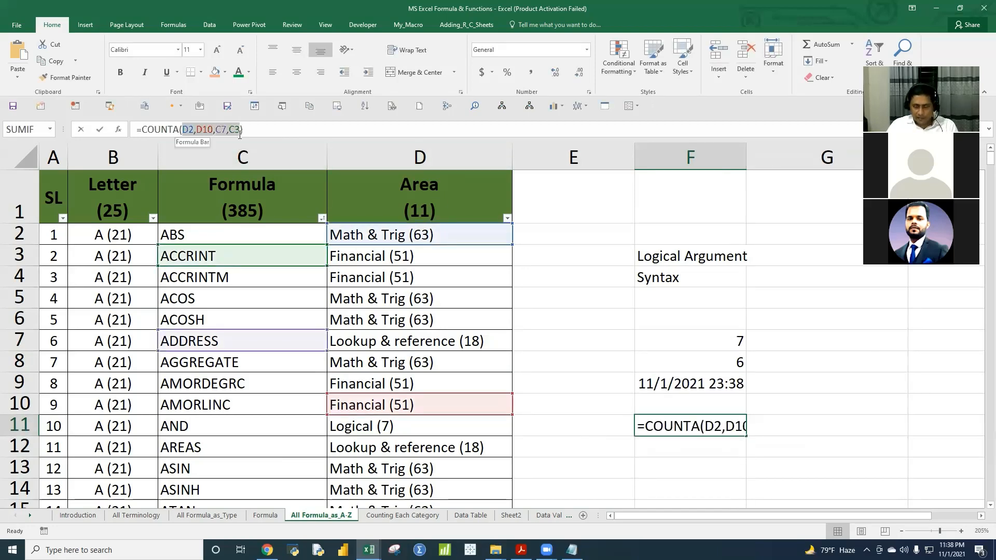
key("BackSpace")
left_click_drag(200, 235, 403, 453)
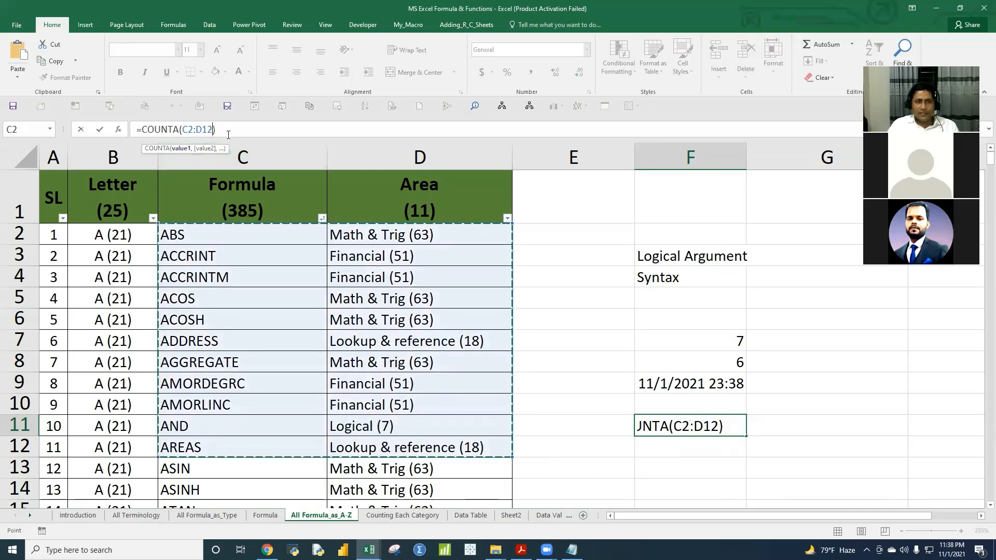
left_click_drag(210, 234, 373, 440)
key("Return")
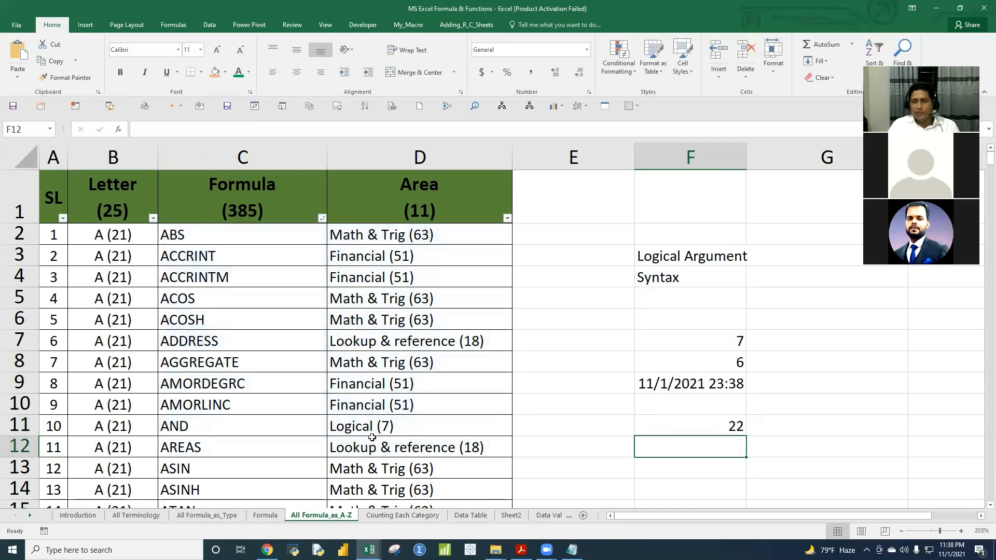
- Review the COUNTA formula in F11, highlighting its range argument C2:D12
left_click(645, 423)
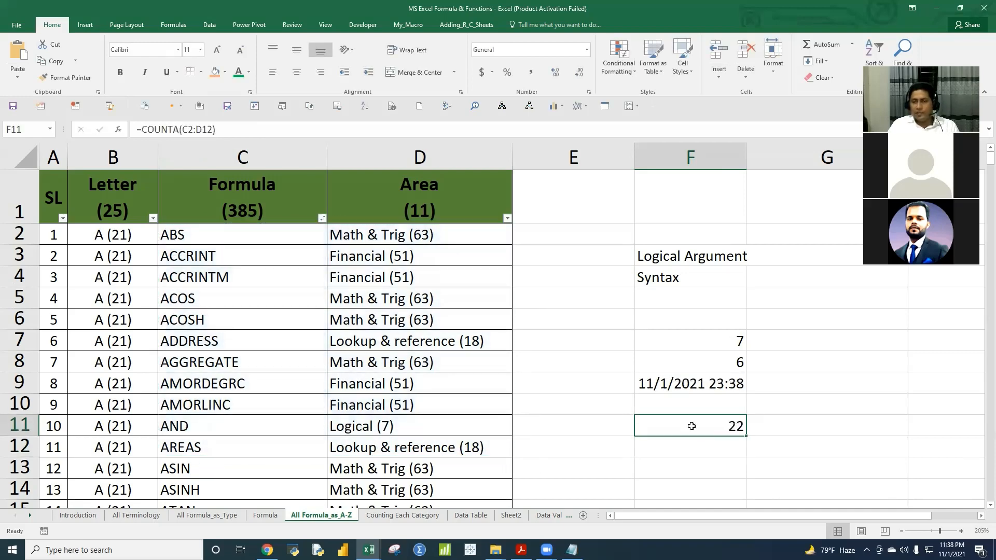
left_click(732, 451)
left_click(730, 427)
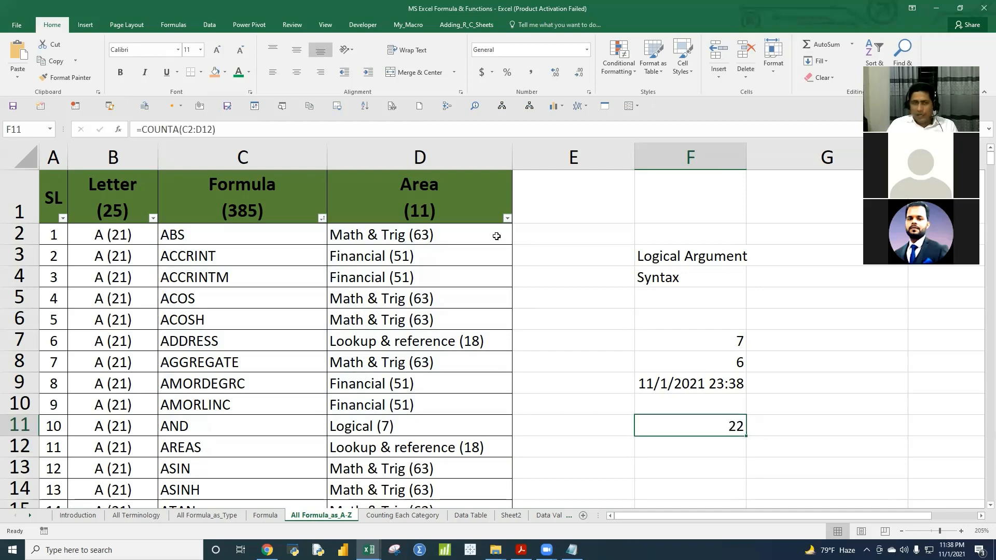
left_click(183, 131)
left_click_drag(183, 131, 211, 128)
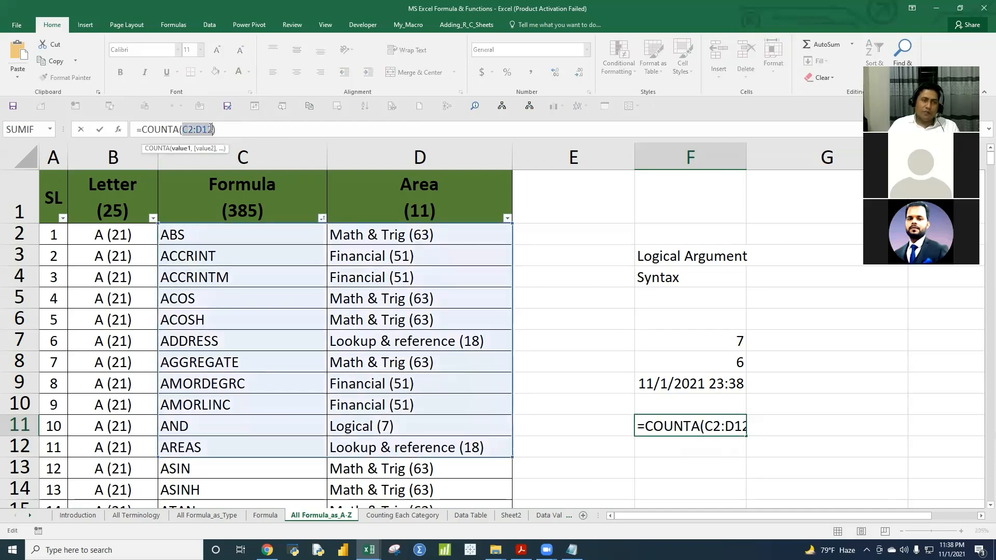
key("Return")
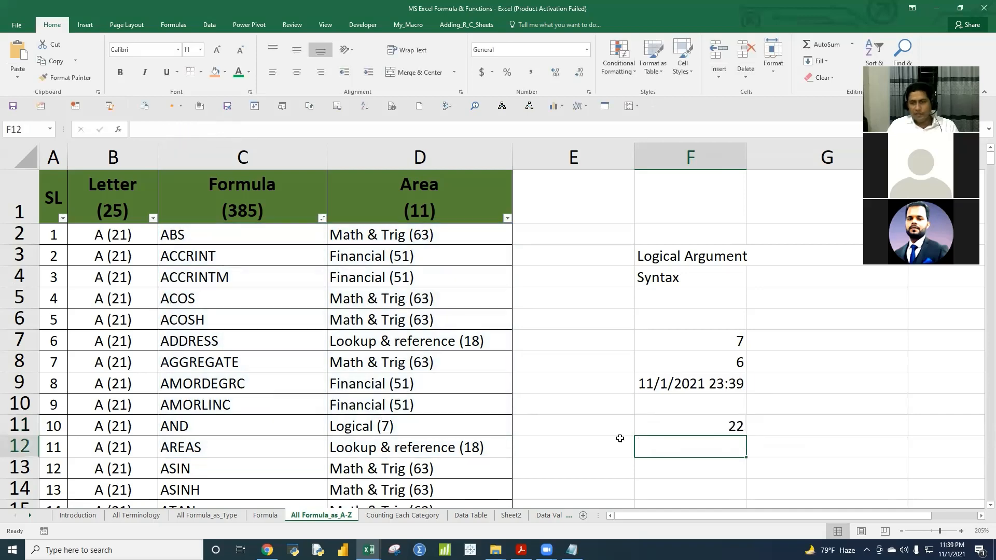
left_click(686, 460)
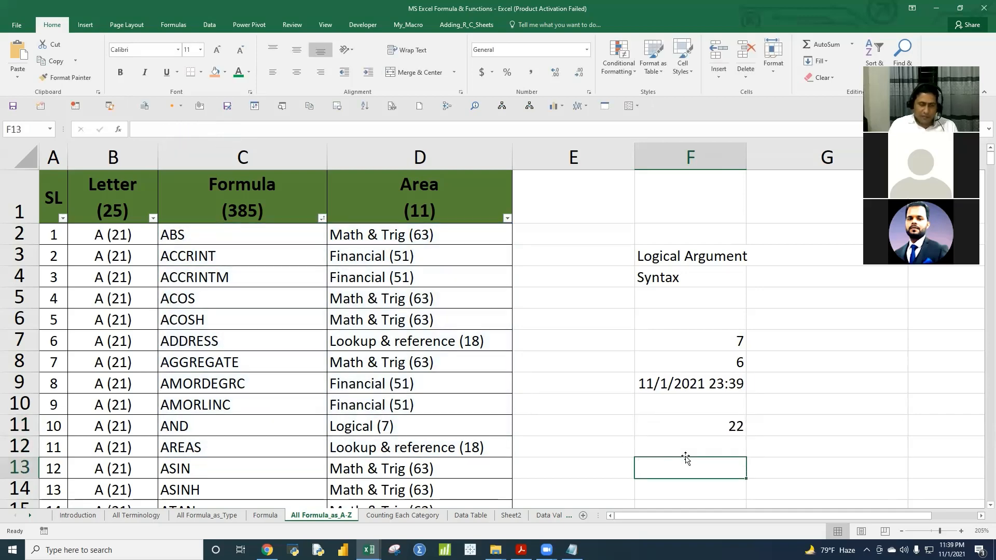
- Enter 585 in E3 and fill it down through E7
left_click_drag(564, 248, 554, 346)
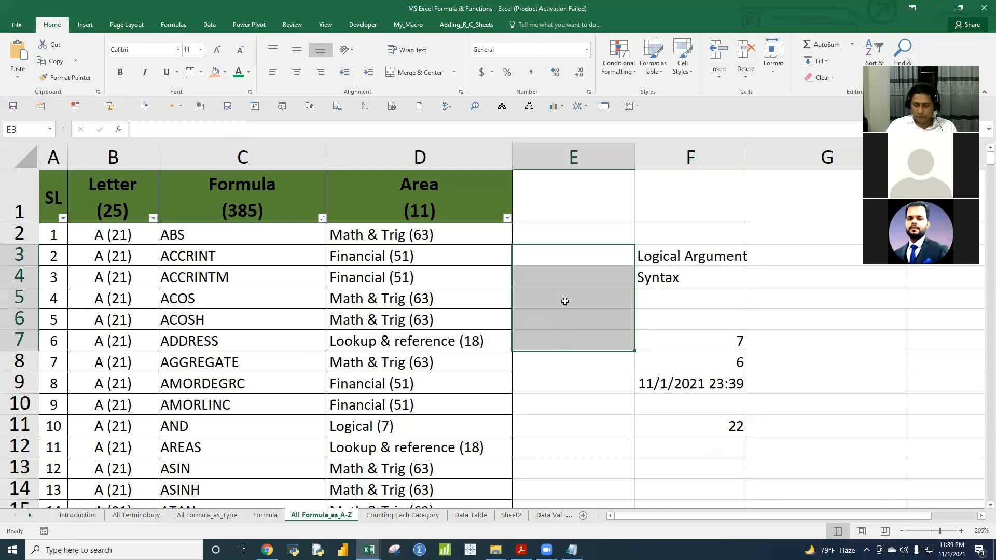
left_click(552, 256)
type("585")
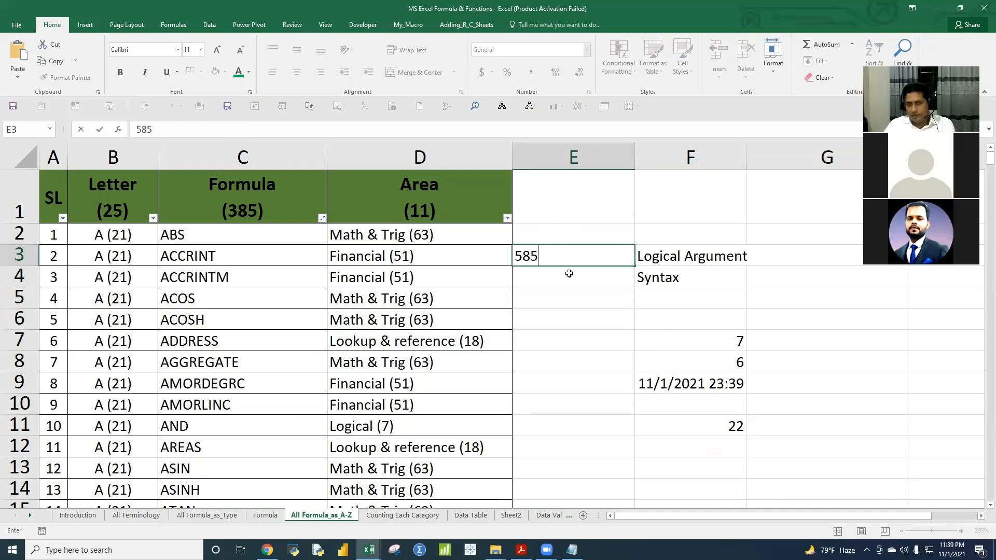
left_click(576, 289)
left_click(584, 254)
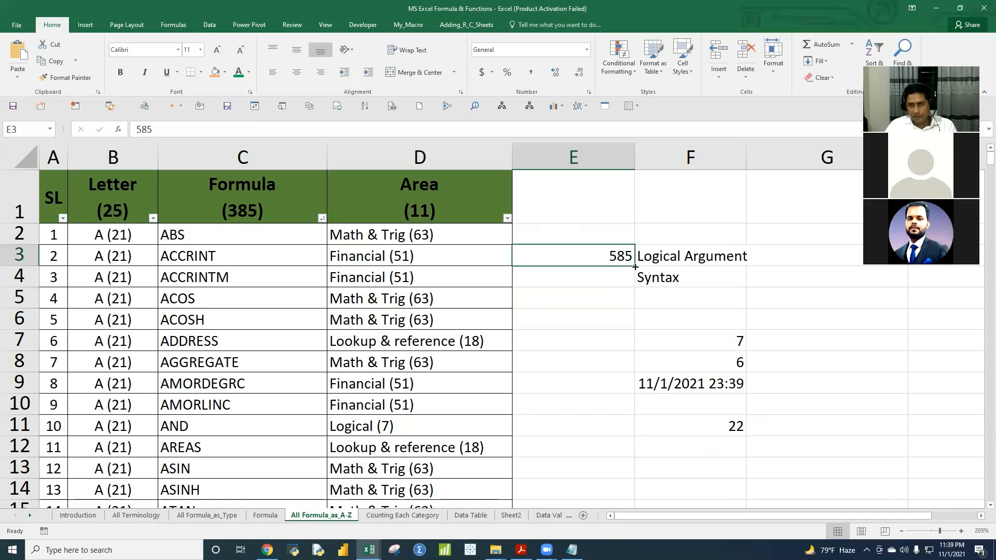
left_click_drag(633, 266, 631, 347)
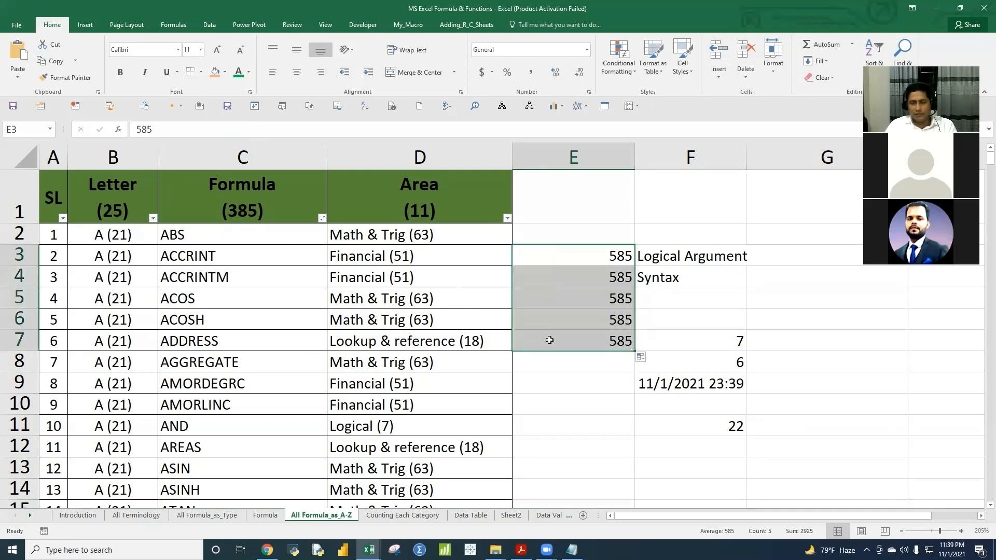
- Change the value in E4 to 581
left_click(624, 274)
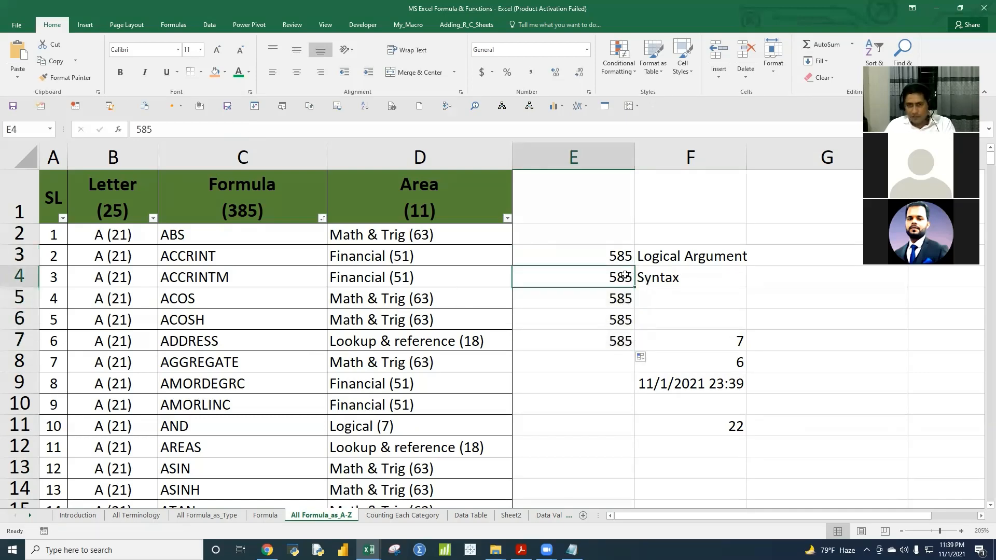
double_click(628, 274)
key("BackSpace")
type("1")
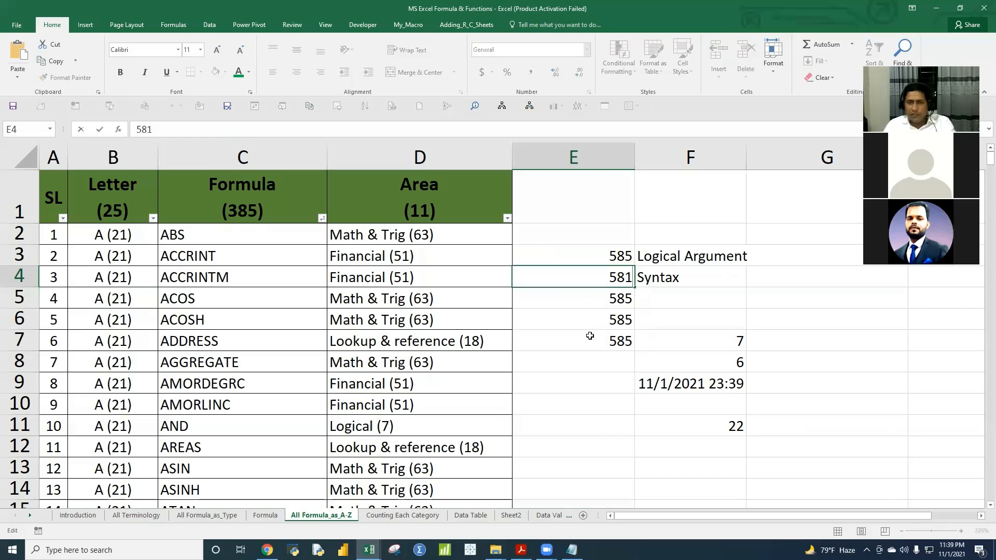
left_click(588, 336)
- Set E4 to 586 and extend the number series from E3:E4 down through E7
double_click(626, 278)
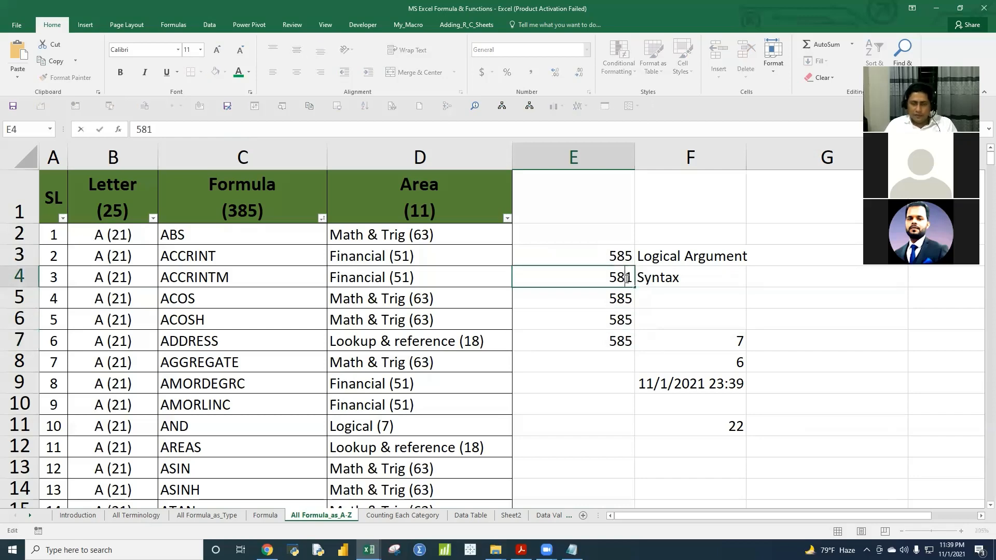
key("BackSpace")
type("6")
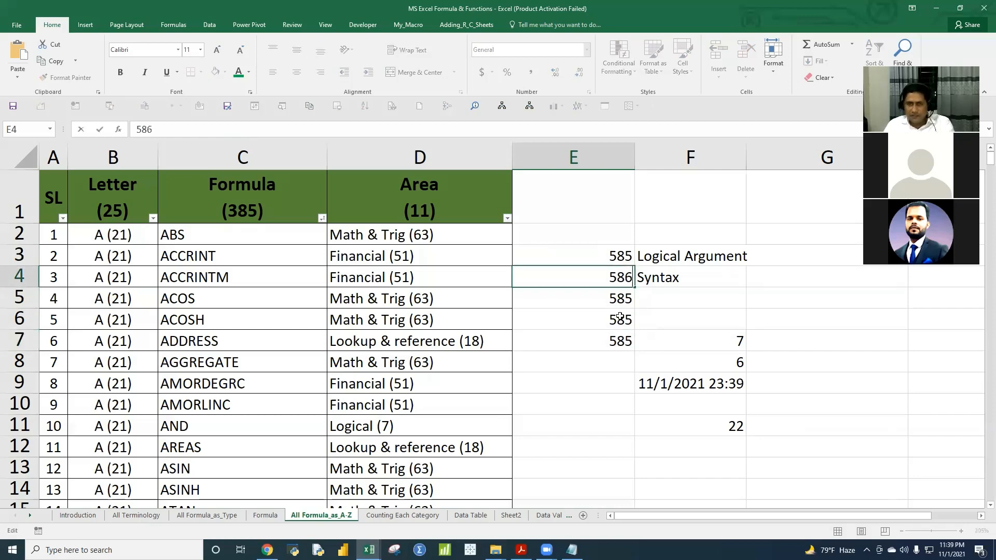
key("Return")
left_click_drag(612, 256, 634, 347)
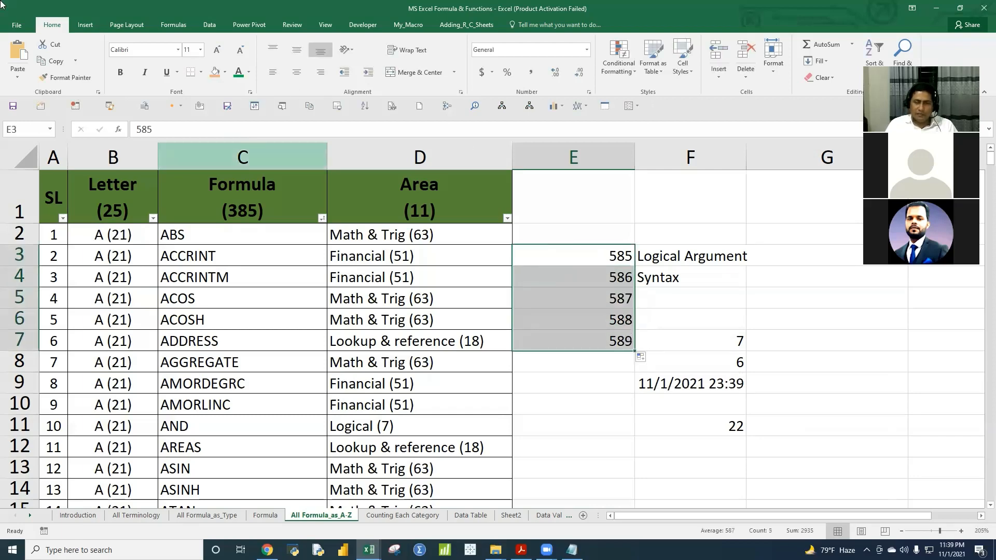
left_click(578, 439)
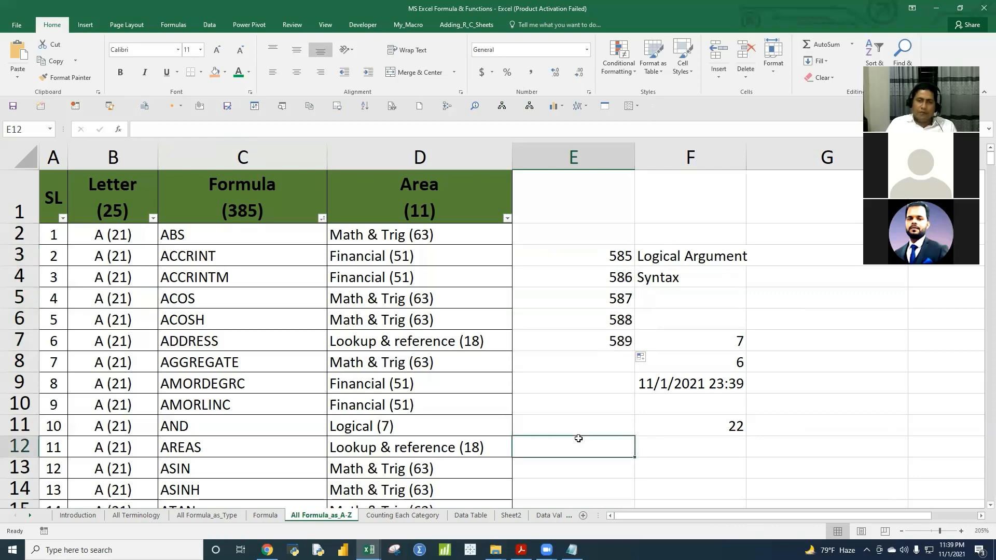
- Enter a LARGE formula in E13 that returns the 3rd largest value of E3:E7
left_click_drag(596, 256, 605, 340)
left_click(608, 465)
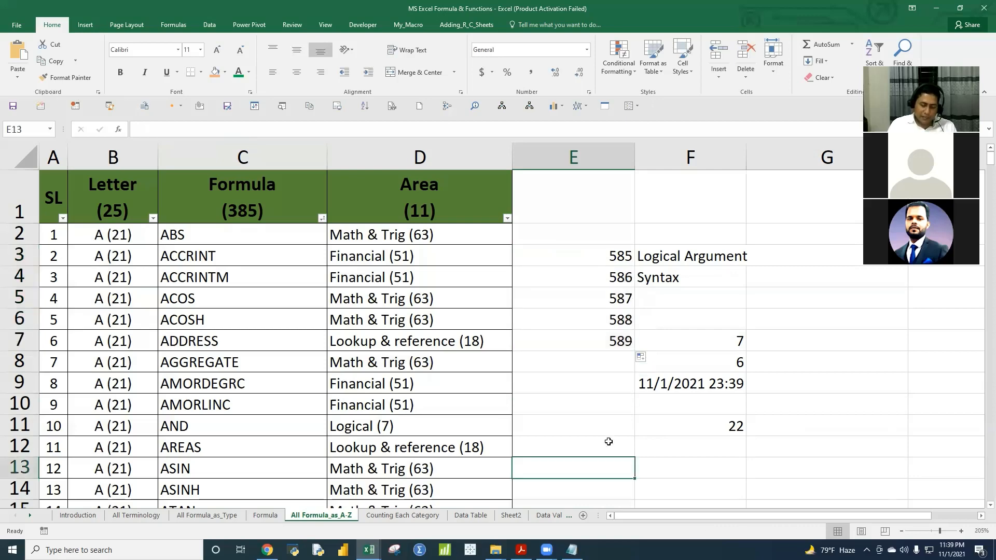
type("=lar")
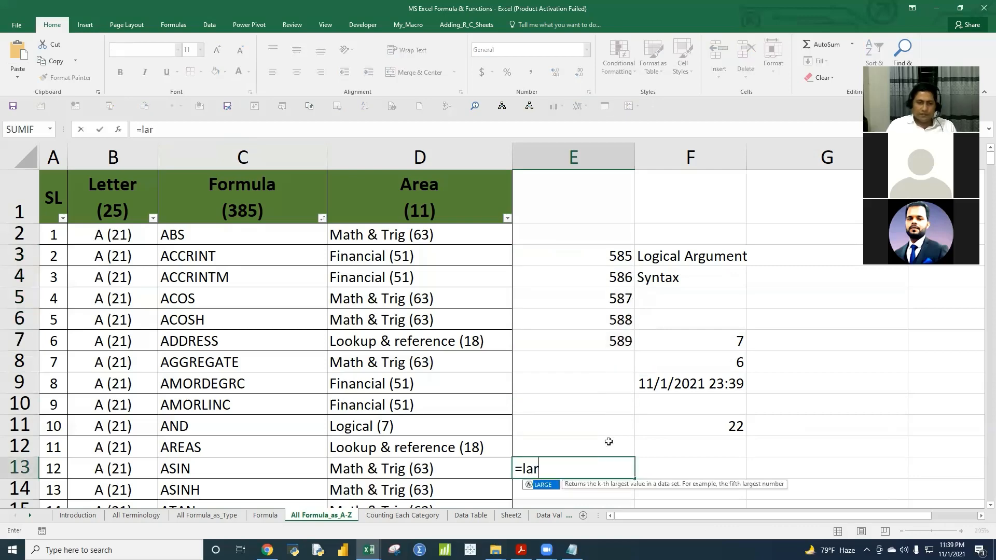
double_click(543, 485)
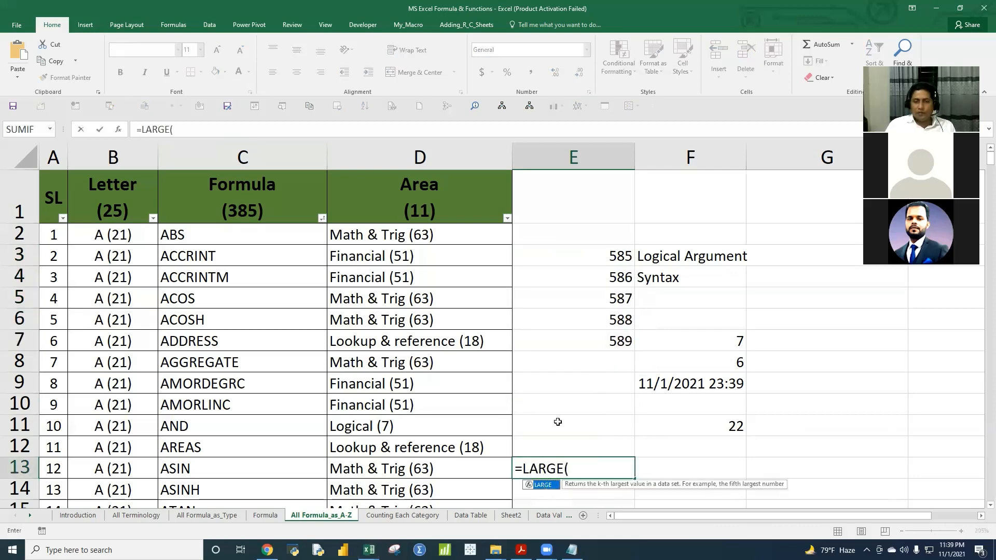
left_click(622, 260)
left_click_drag(617, 282, 611, 338)
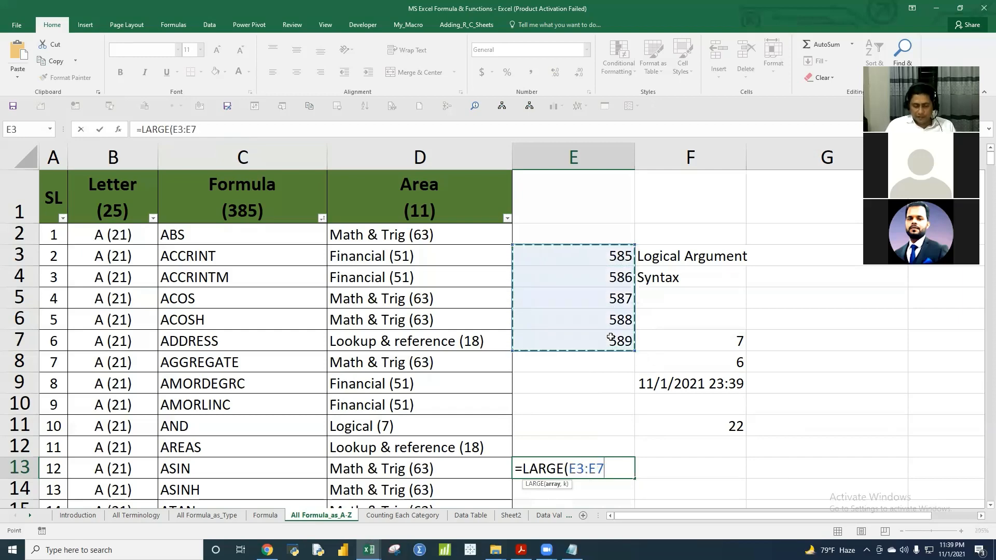
type(",")
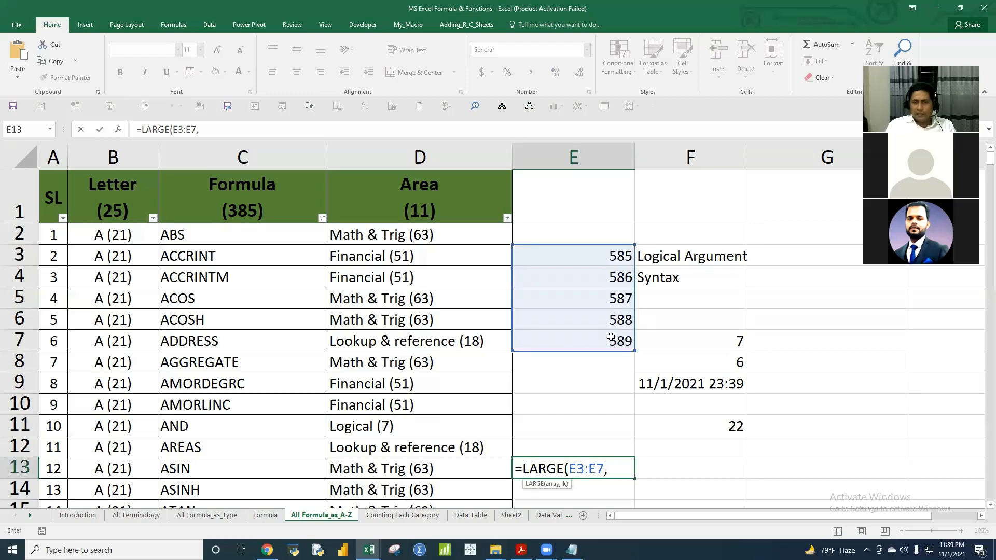
type("3")
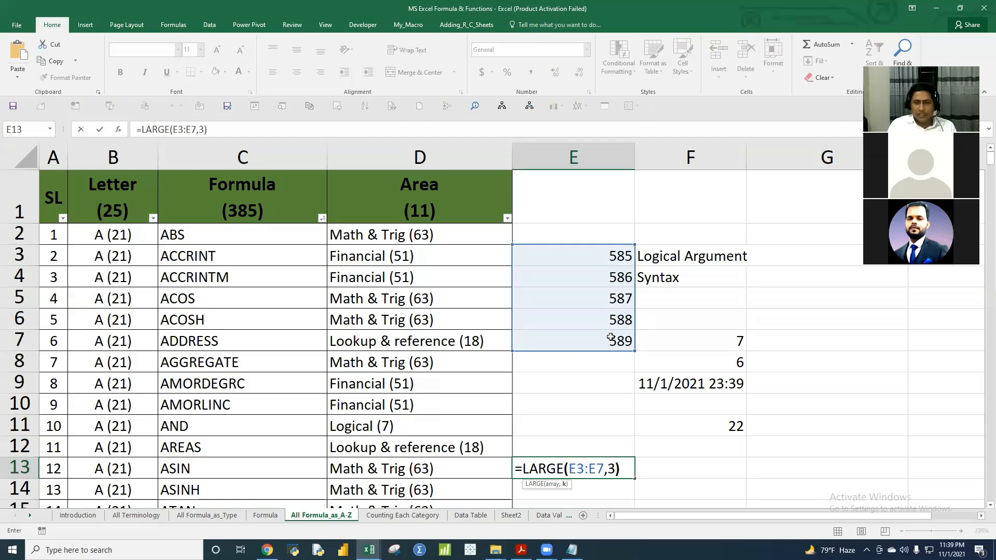
key("Return")
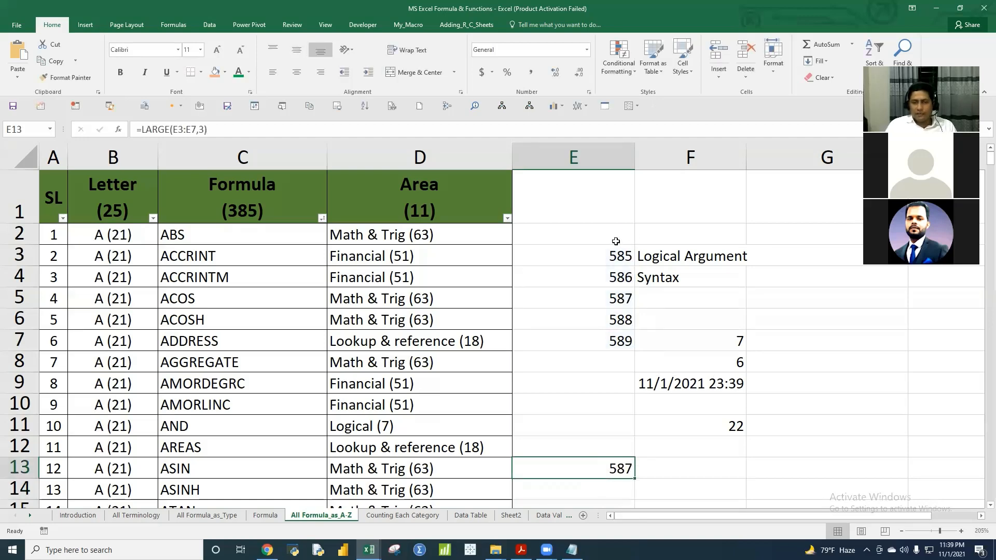
- Go through the values in E3:E7 one by one and compare them with the LARGE result in E13
left_click_drag(618, 255, 618, 343)
left_click(617, 299)
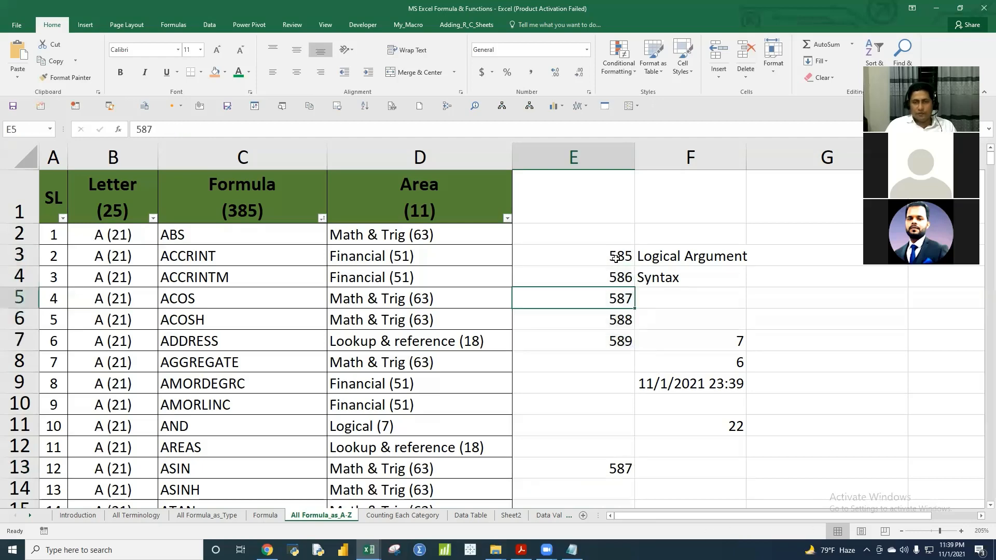
left_click(617, 257)
left_click(615, 278)
left_click(618, 297)
left_click(617, 320)
left_click(615, 301)
left_click(604, 459)
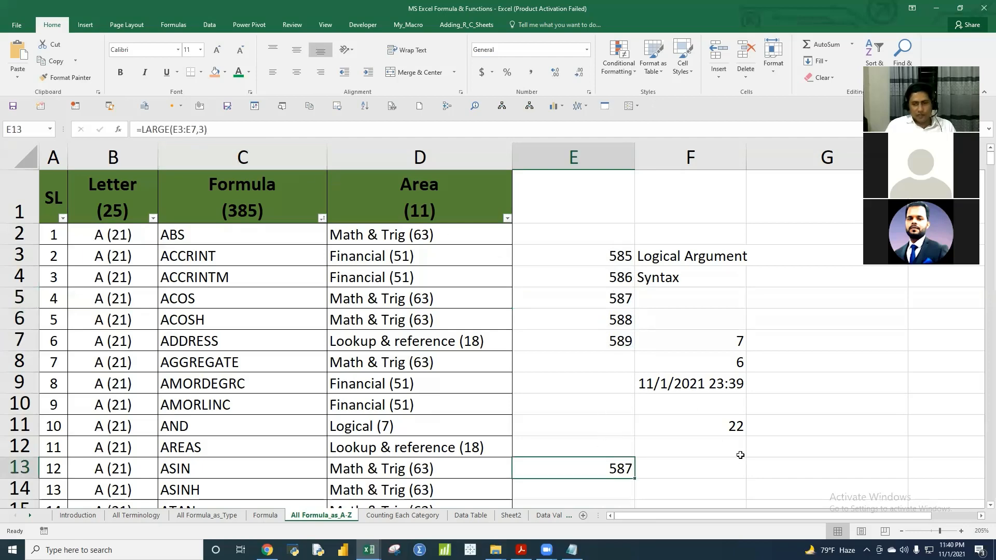
- Copy the Math & Trig (63) entry from D2 into E13 and widen column E slightly
left_click(734, 488)
scroll(703, 207, "down", 1)
scroll(638, 249, "up", 1)
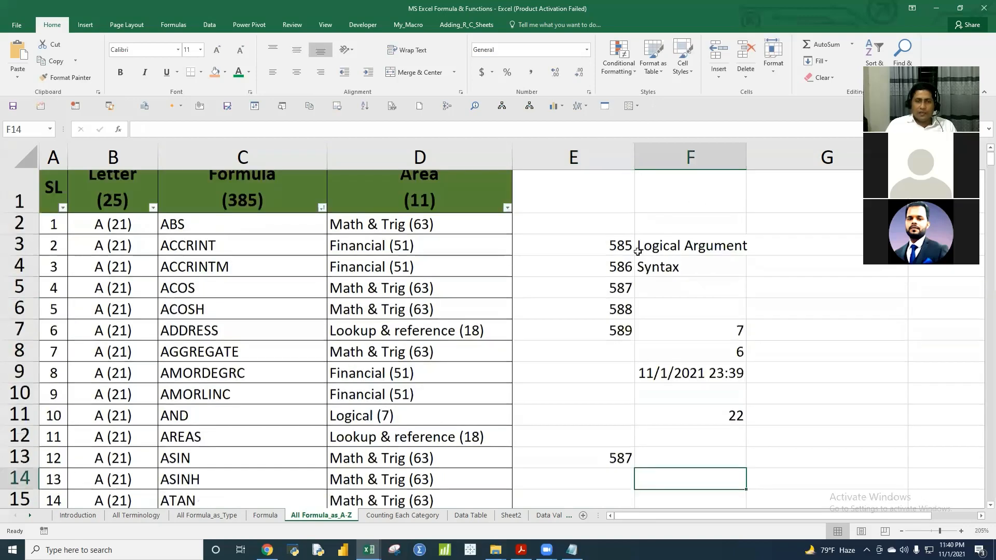
left_click(373, 242)
key("ctrl+c")
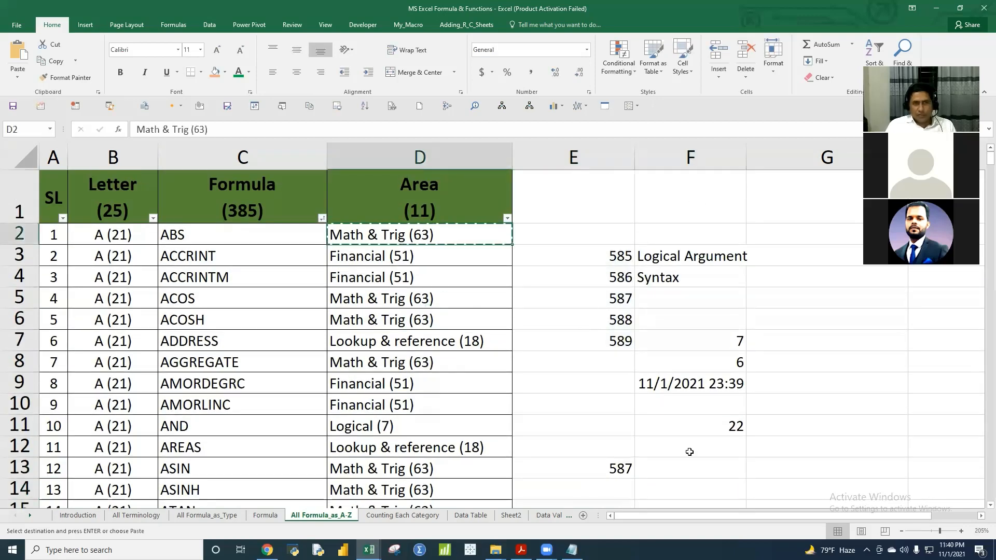
left_click(573, 469)
key("ctrl+v")
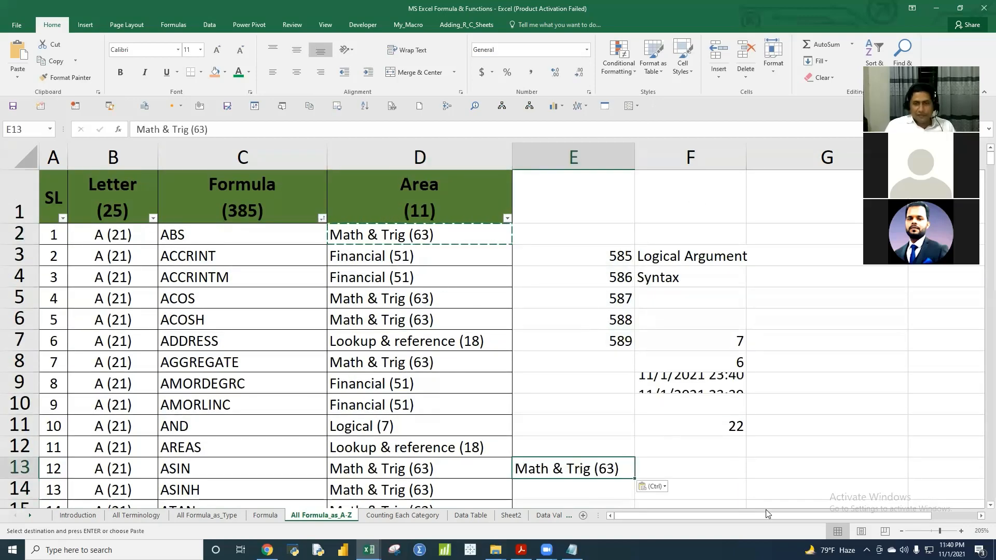
left_click_drag(634, 157, 655, 157)
- Format the range D3:E7 with green font colour and a light orange fill
left_click_drag(425, 256, 595, 340)
left_click(239, 71)
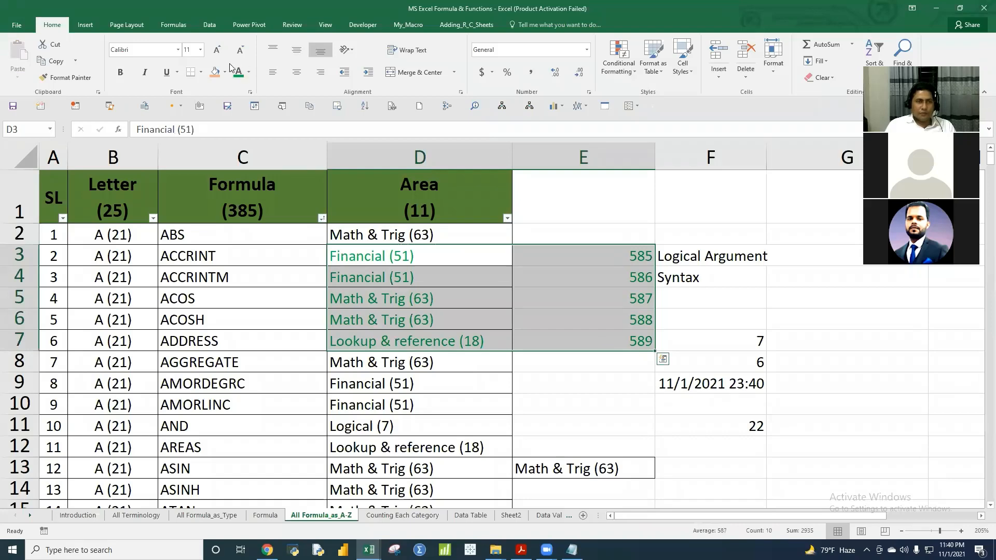
left_click(225, 72)
left_click(252, 114)
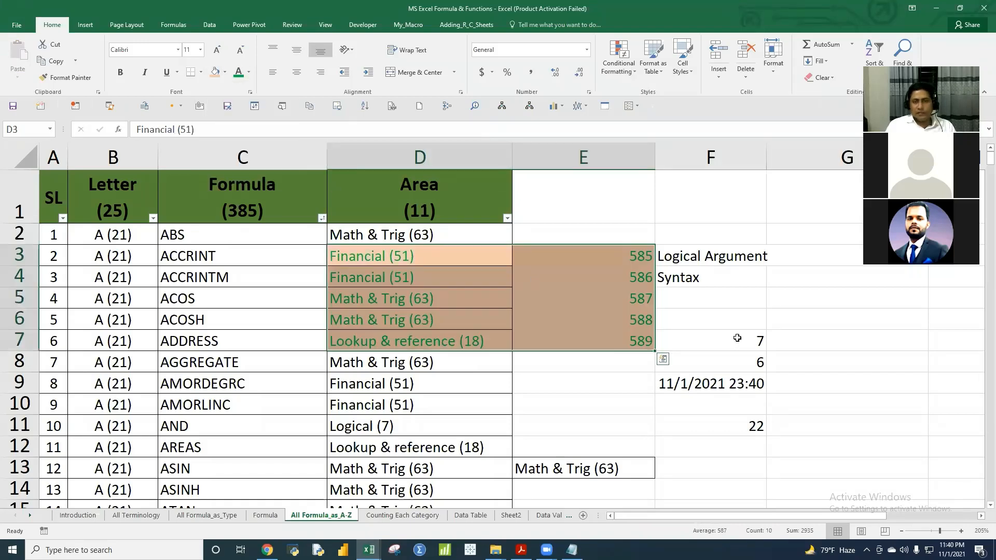
- Start a SUMIF formula in F13 with D3:E7 as the range argument
left_click(607, 455)
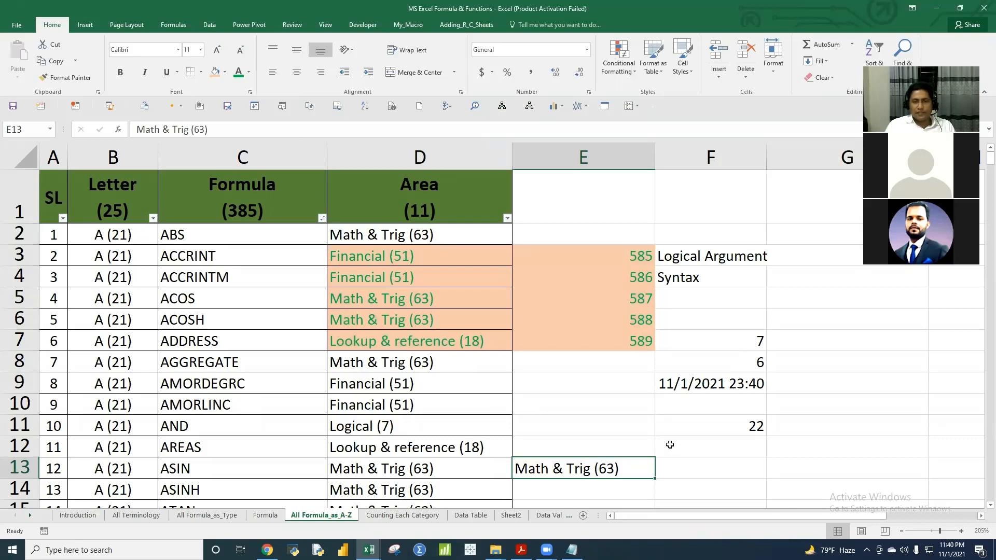
key("Right")
type("=")
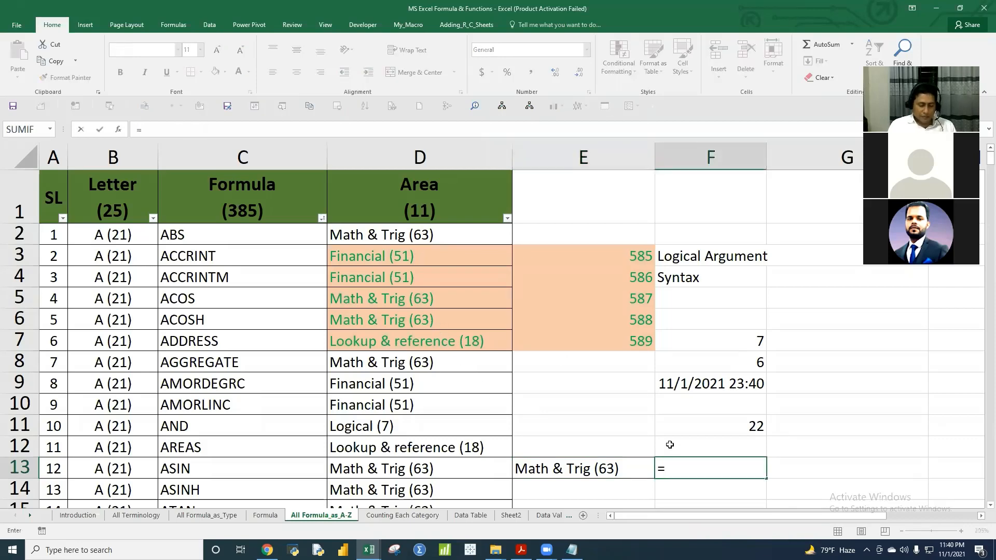
type("sumif")
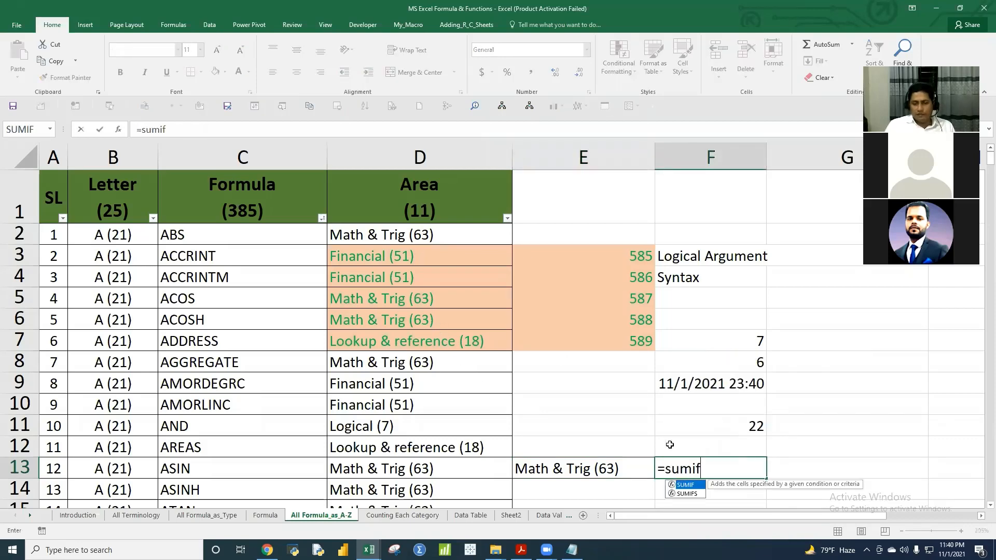
double_click(688, 486)
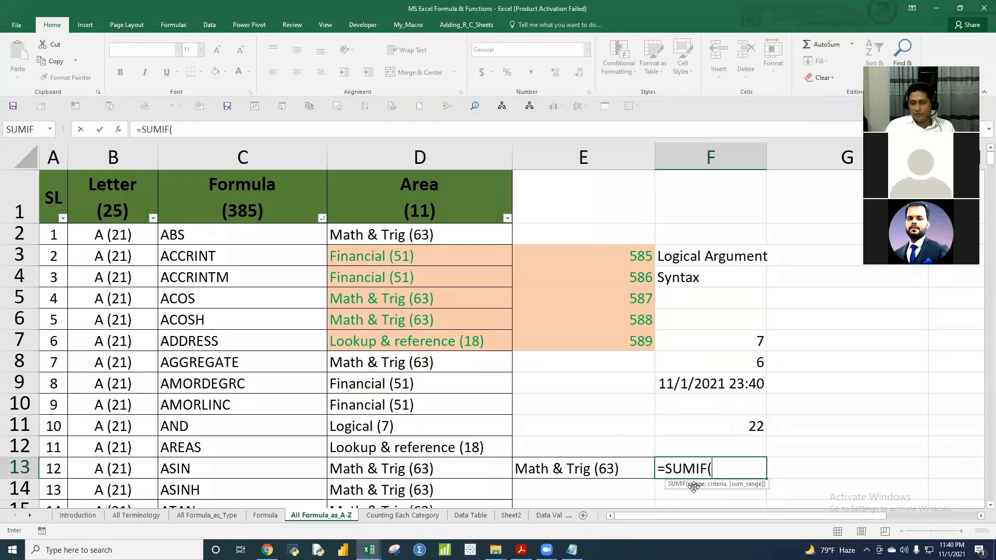
left_click_drag(395, 256, 566, 337)
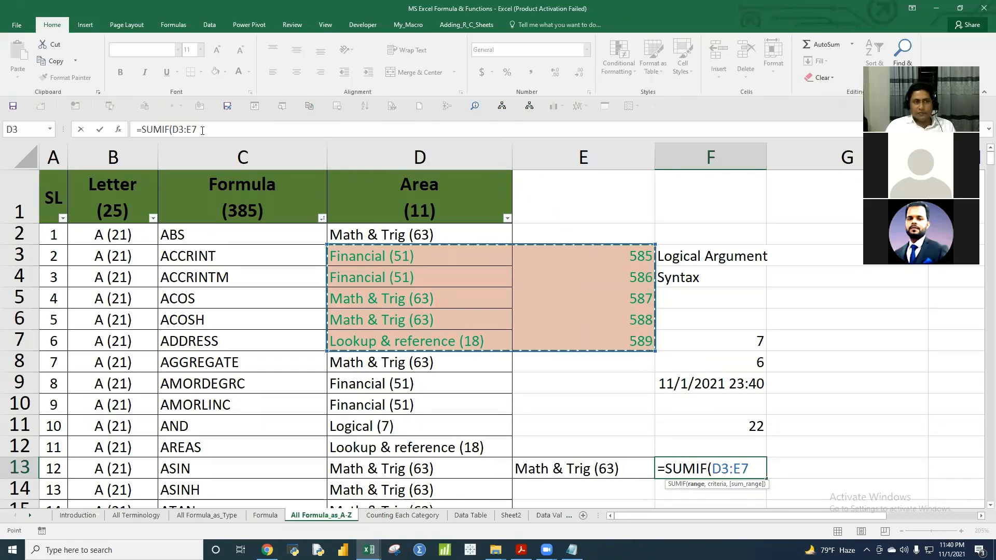
- Make the SUMIF range absolute as $D$3:$E$7, cycling the D3 reference through its mixed and relative forms
left_click_drag(202, 130, 175, 133)
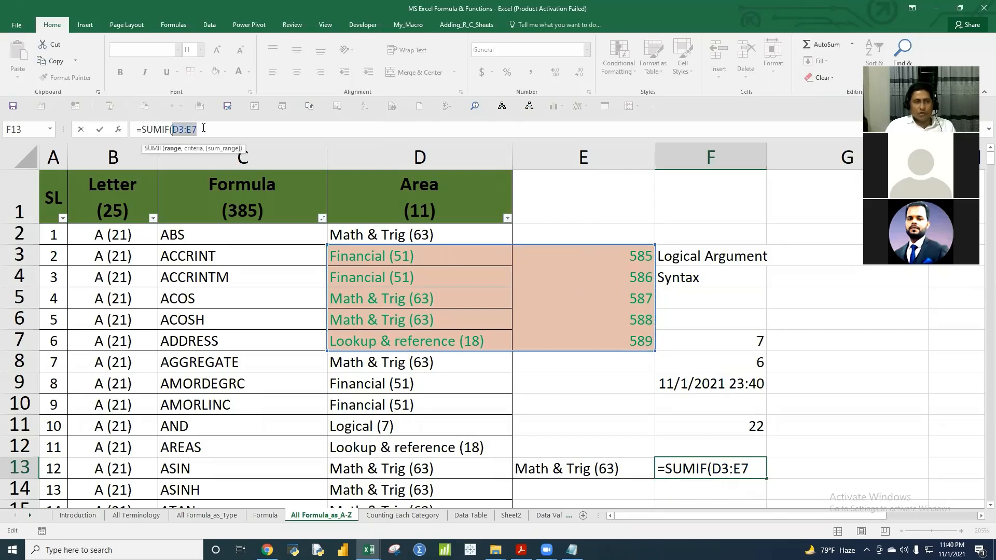
left_click(204, 129)
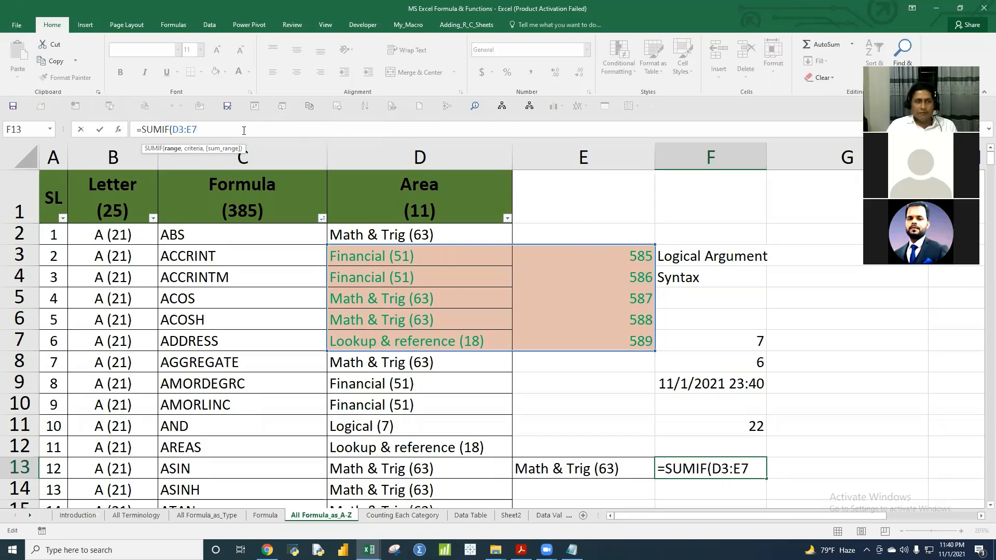
key("F4")
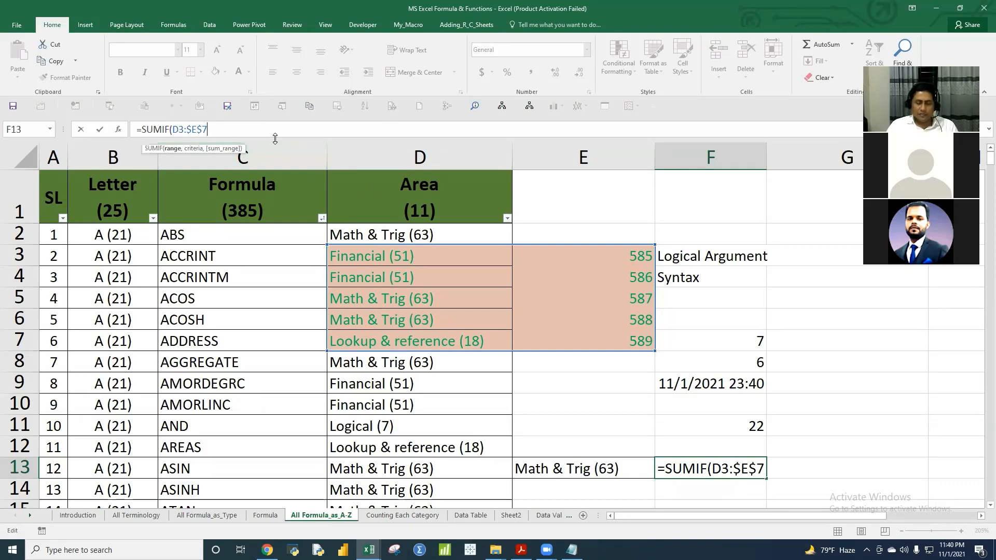
left_click(180, 130)
key("F4")
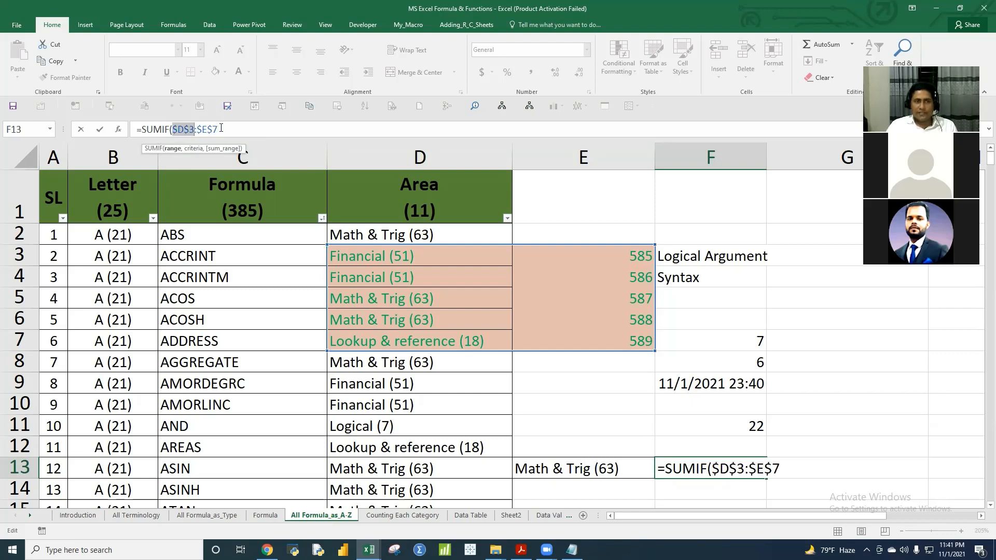
key("F4")
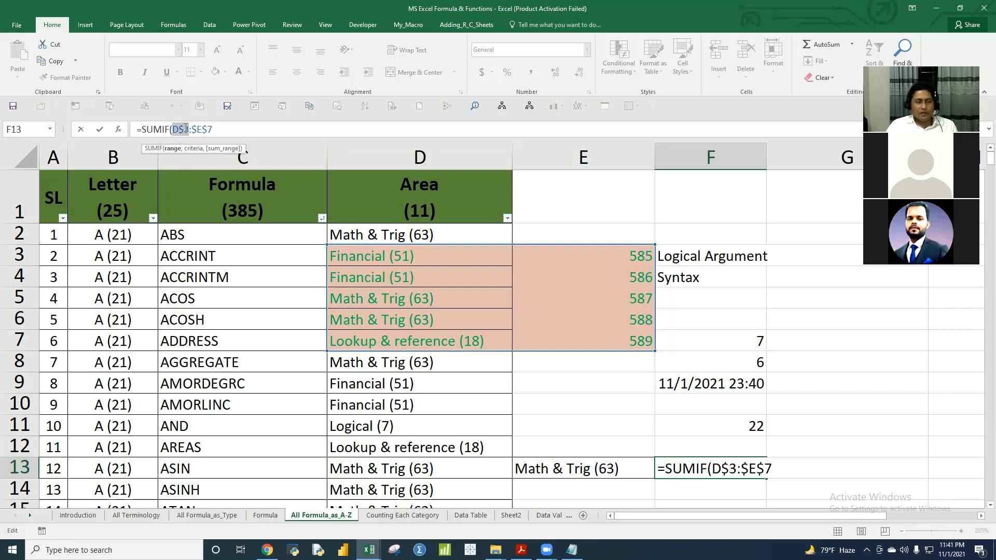
key("F4")
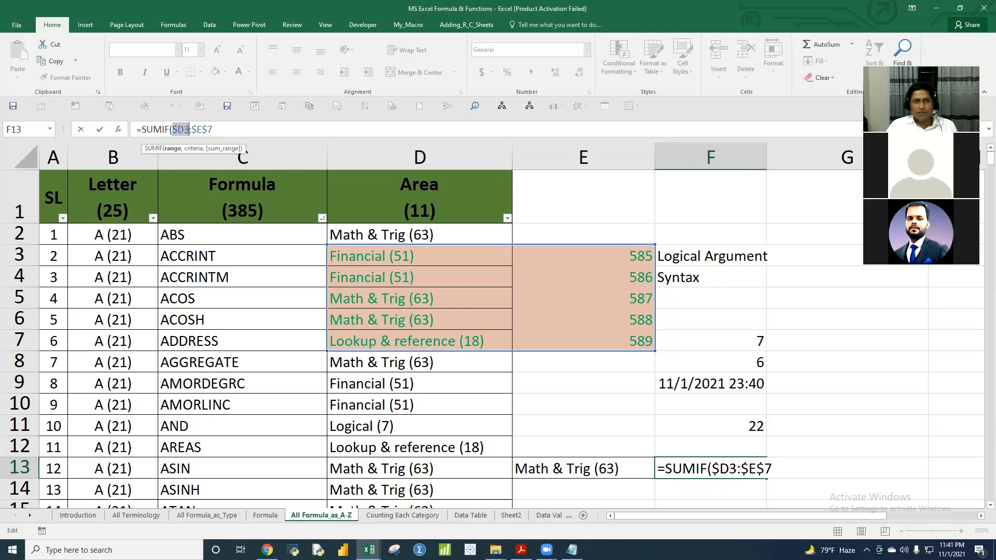
key("F4")
key("F4")
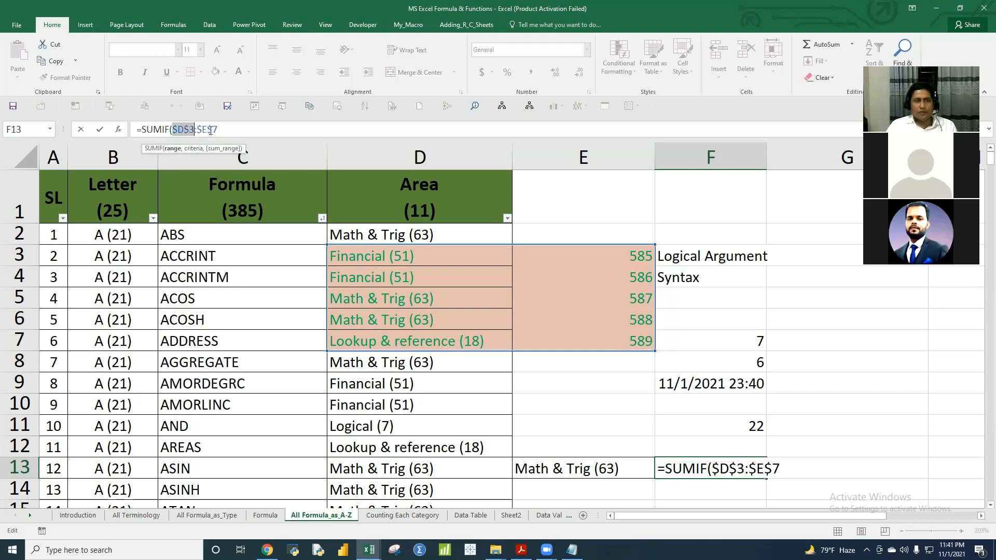
left_click(239, 133)
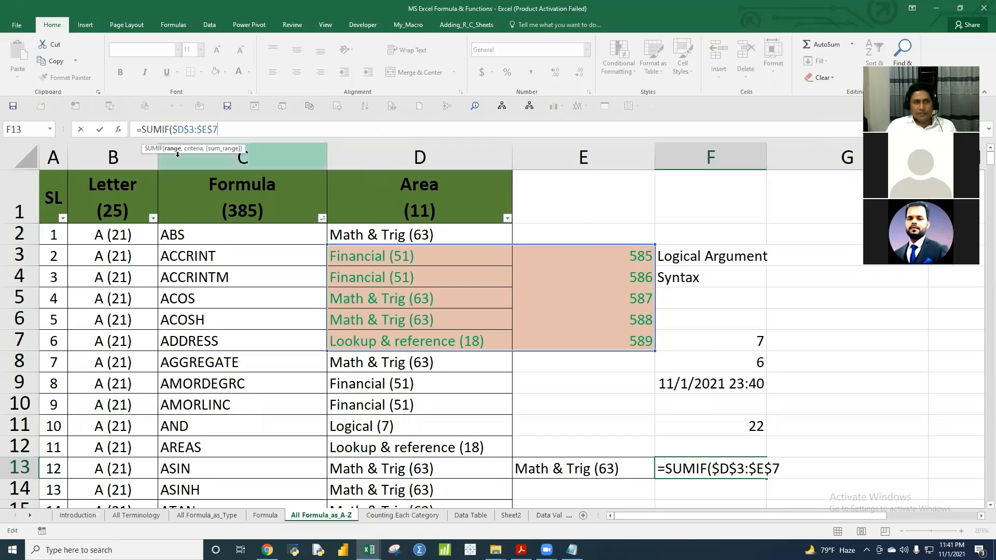
- Complete the SUMIF formula in F13 with E13 as the criteria and $E$3:$E$7 as the sum range, and review it
type(",")
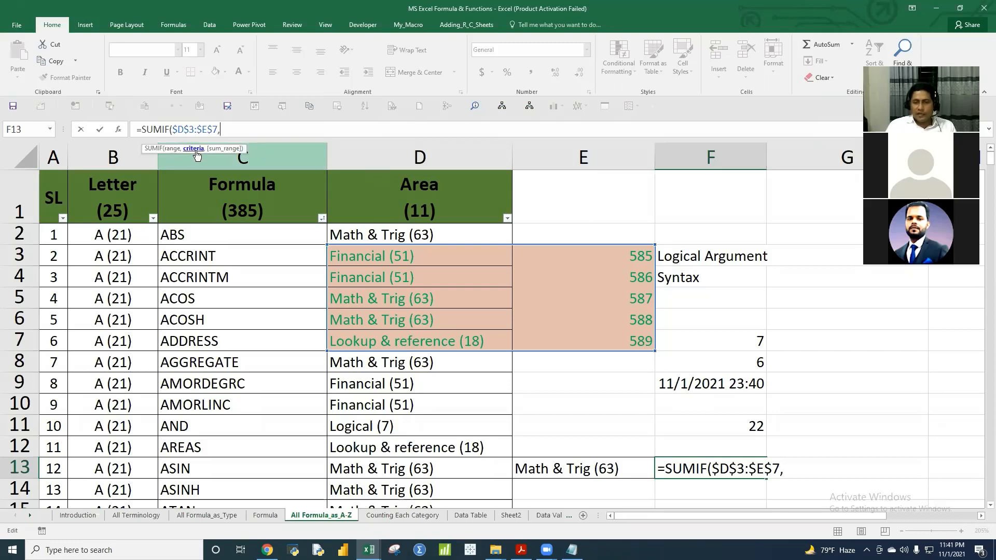
left_click(614, 457)
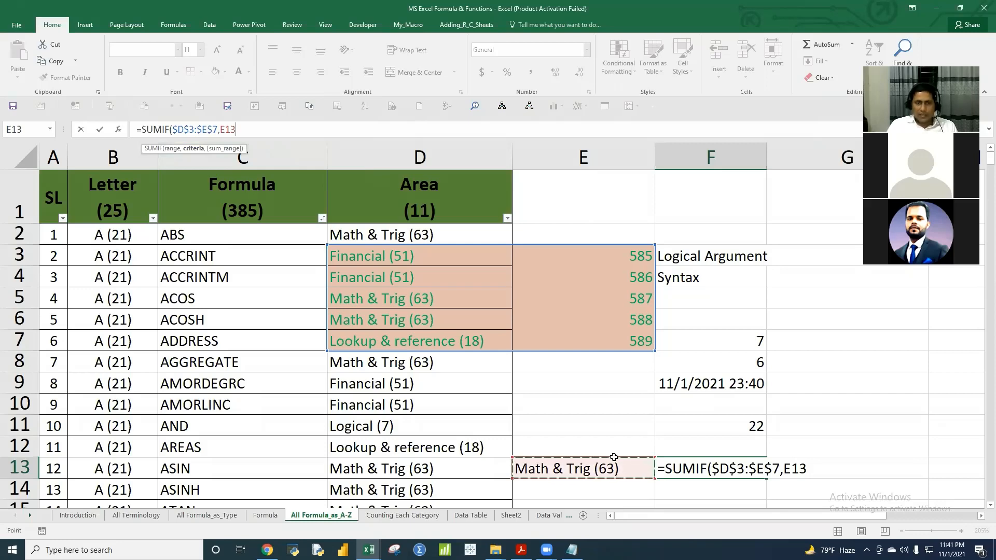
type(",")
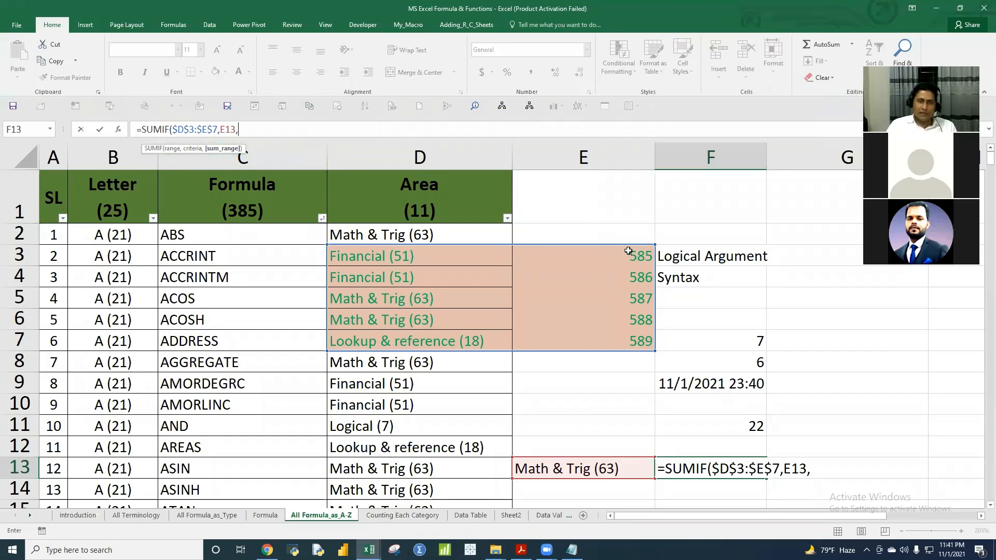
left_click_drag(629, 251, 636, 340)
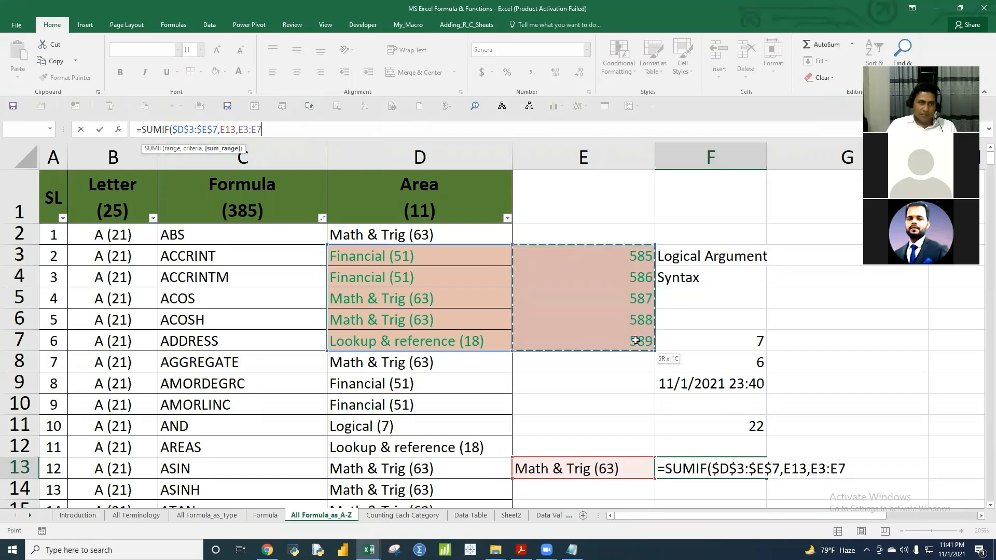
key("F4")
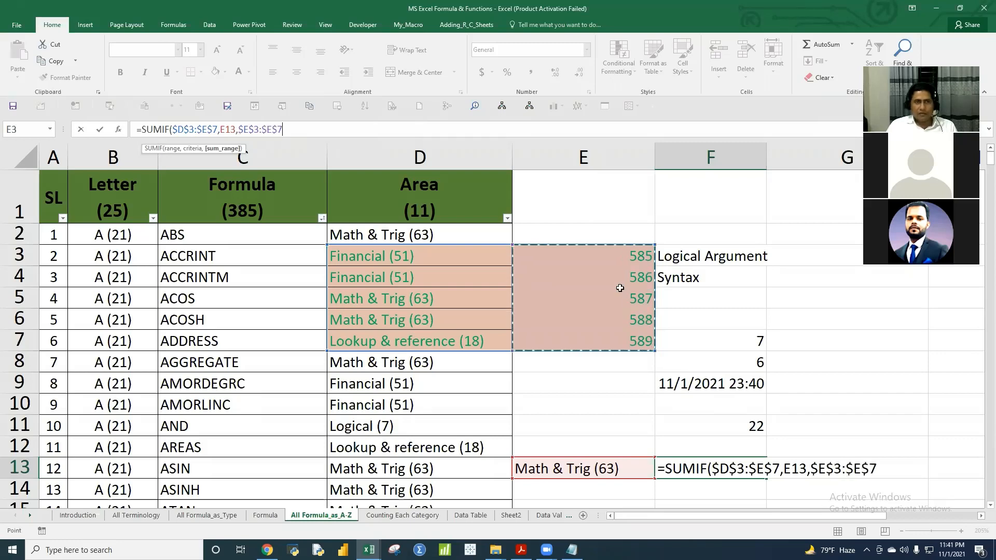
type(")")
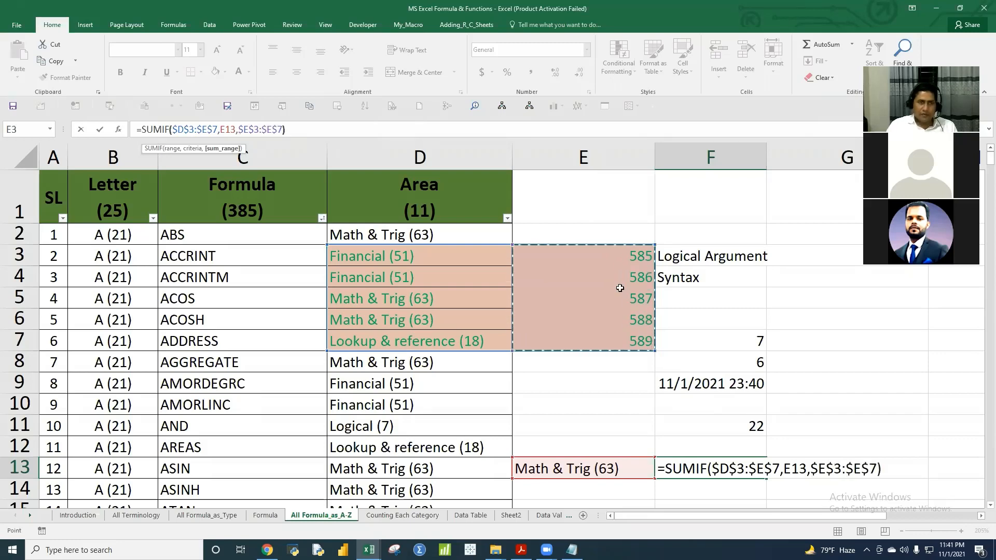
key("Return")
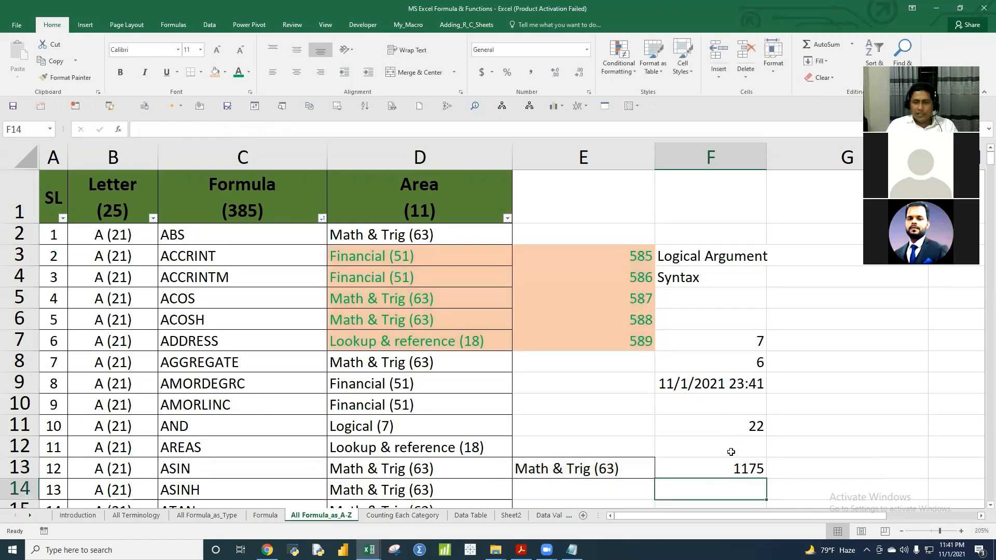
key("Up")
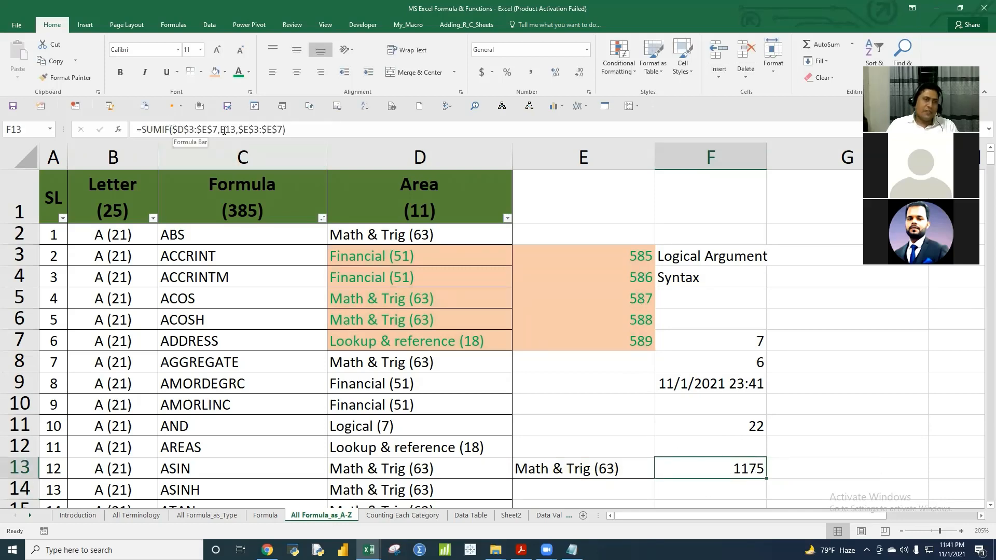
key("Down")
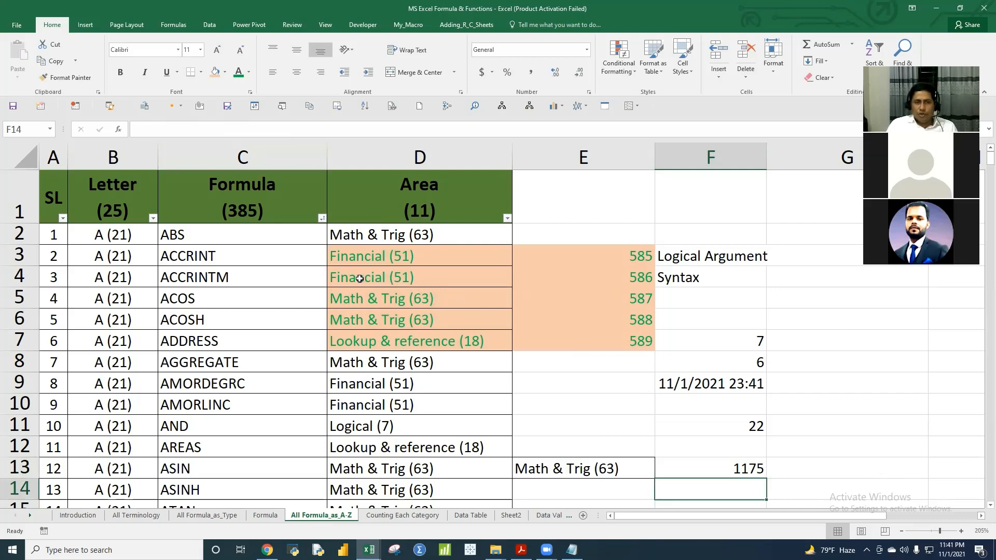
- Copy the Financial (51) entry from D4 into E18
left_click(406, 279)
key("ctrl+c")
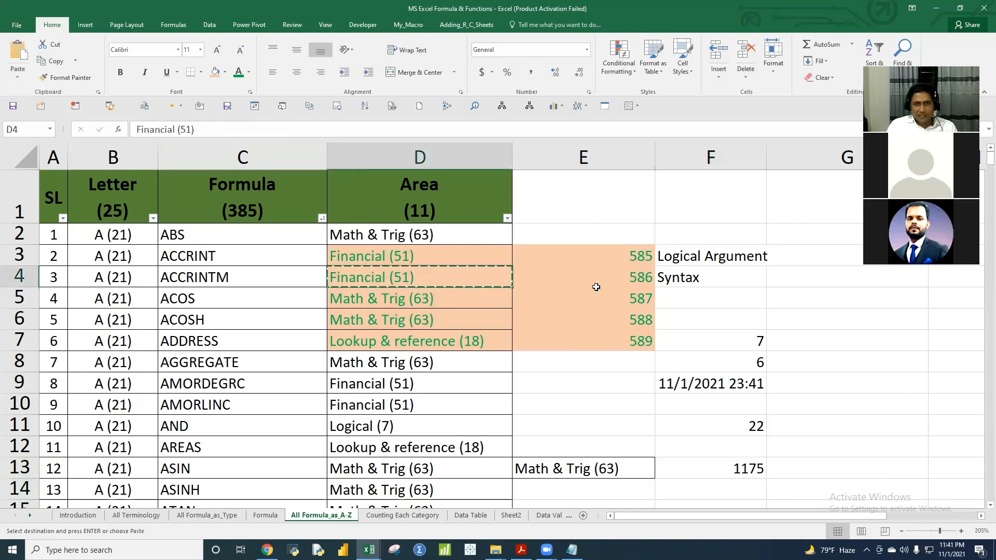
scroll(624, 289, "down", 2)
left_click(645, 408)
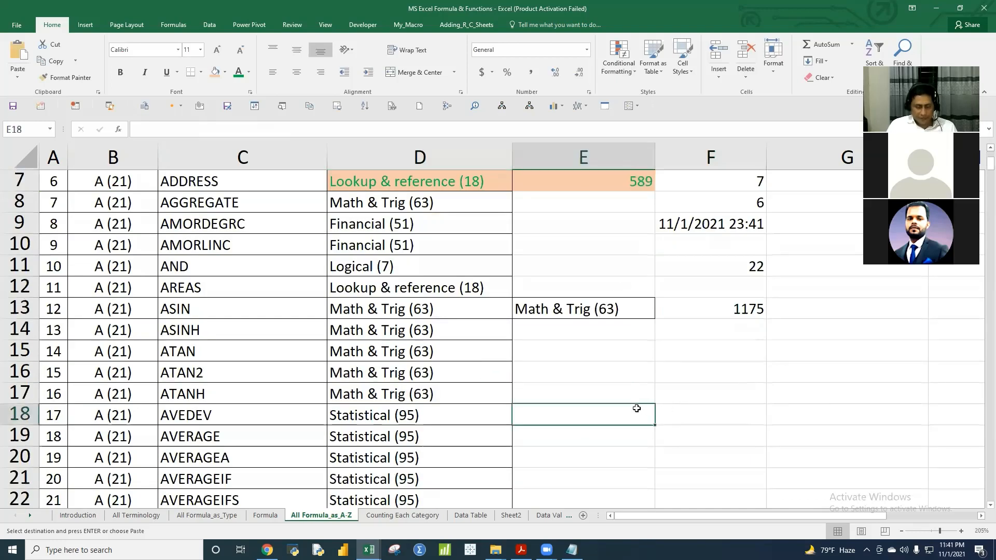
key("ctrl+v")
- Start a VLOOKUP formula in F18 with E18 as the lookup value and $D$3:$E$7 as the table array
left_click(707, 415)
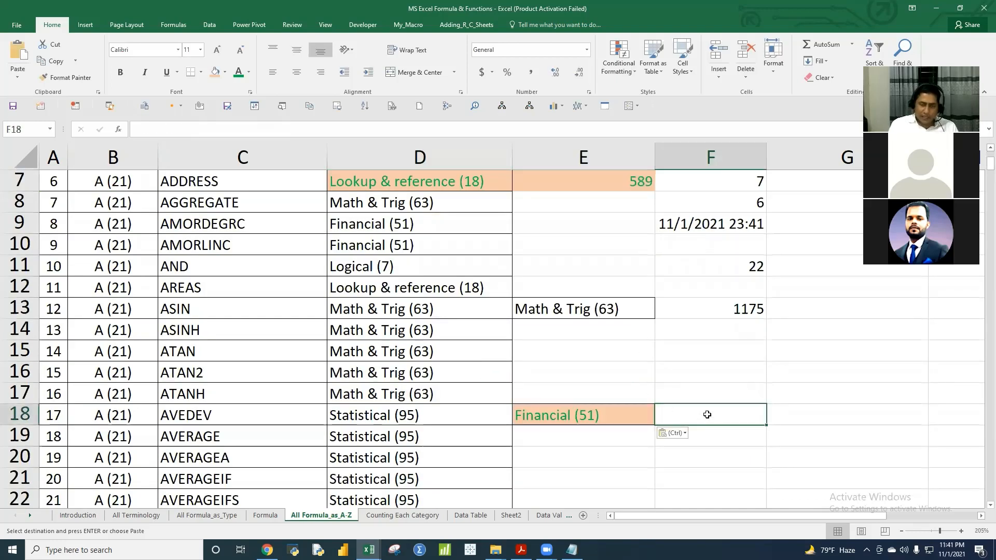
type("=vl")
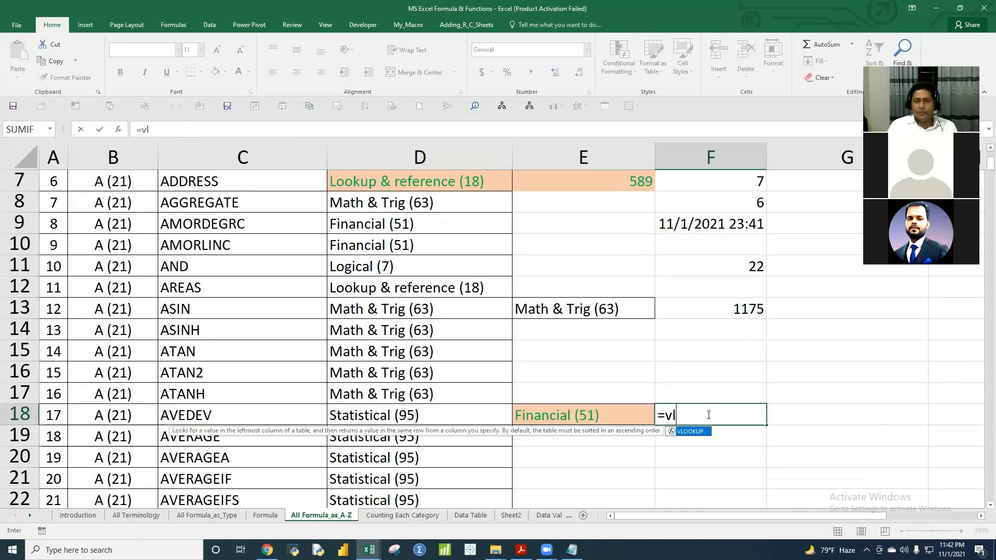
double_click(695, 433)
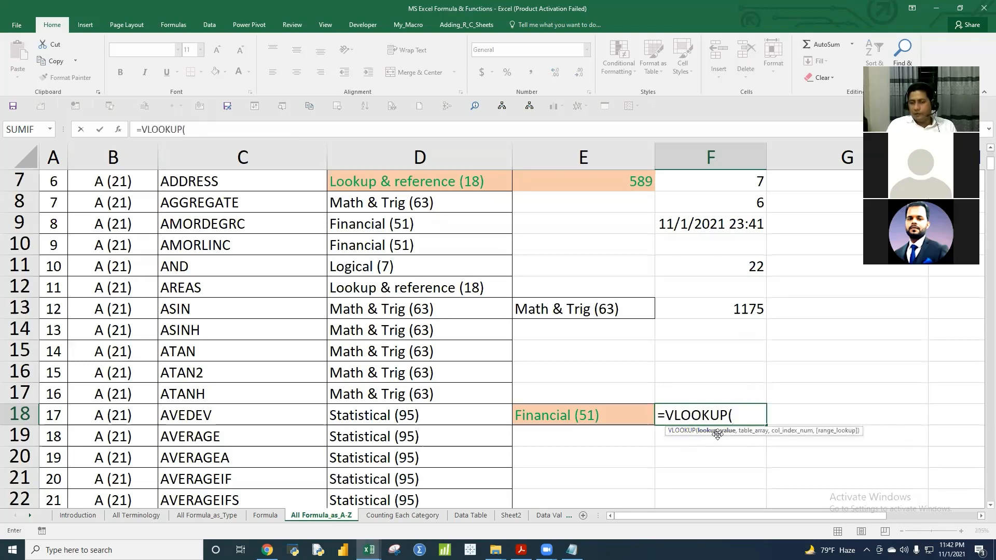
left_click(602, 418)
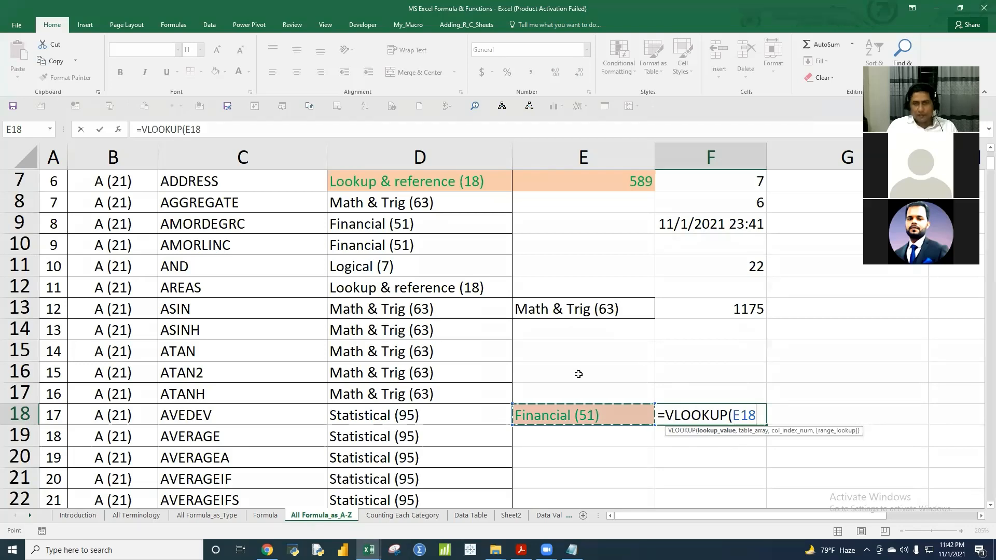
type(",")
scroll(566, 358, "up", 2)
left_click_drag(430, 254, 585, 312)
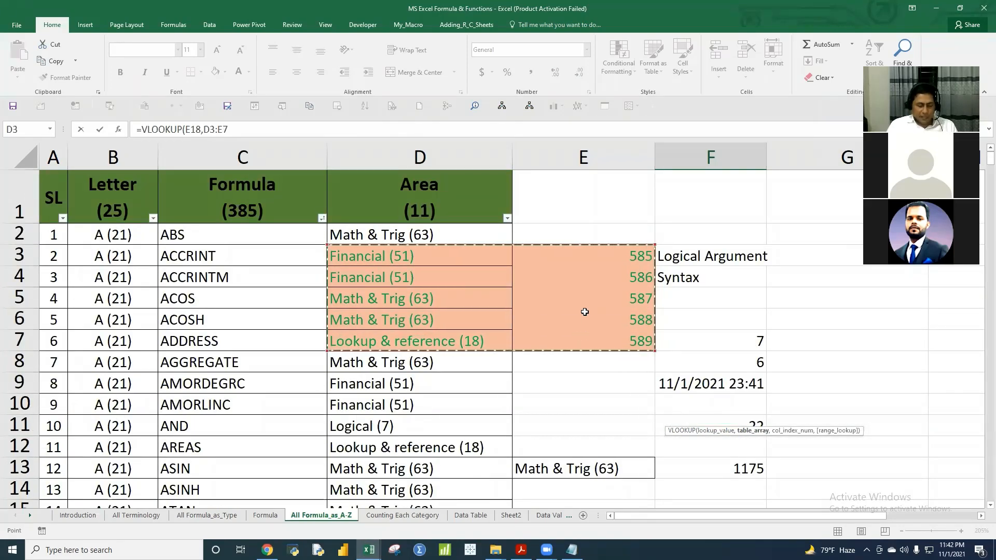
key("F4")
scroll(585, 312, "down", 3)
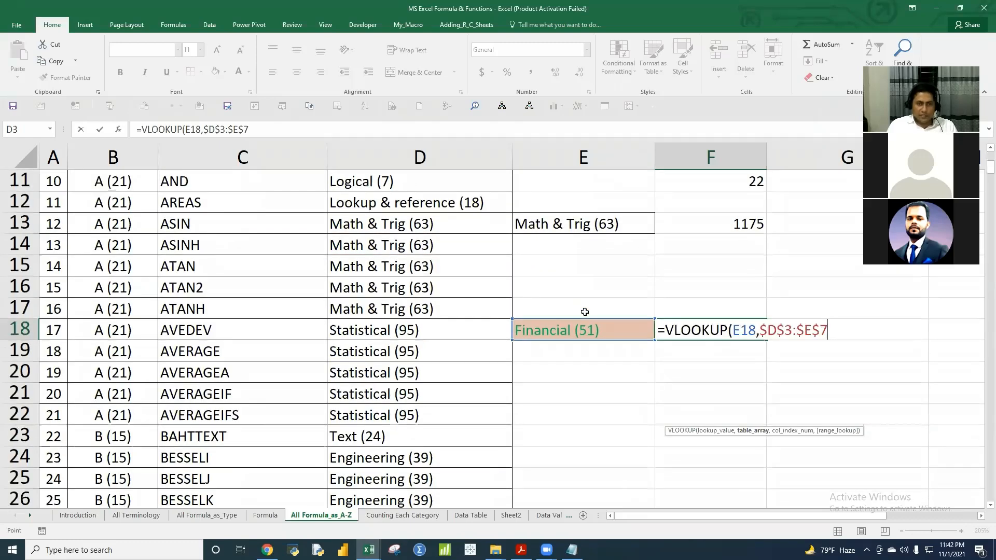
- Complete the VLOOKUP formula in F18 with column index 2 and FALSE for an exact match
type(",")
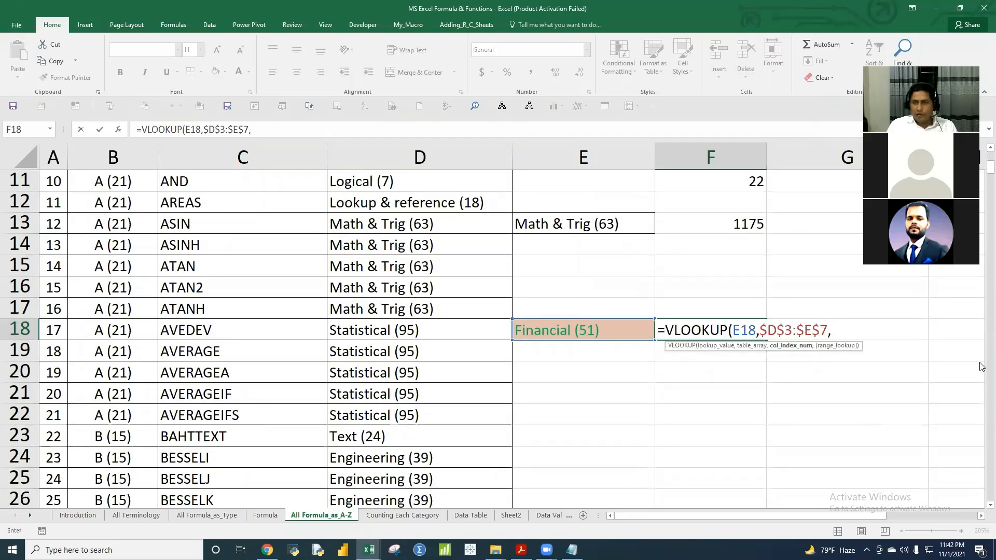
scroll(622, 325, "up", 3)
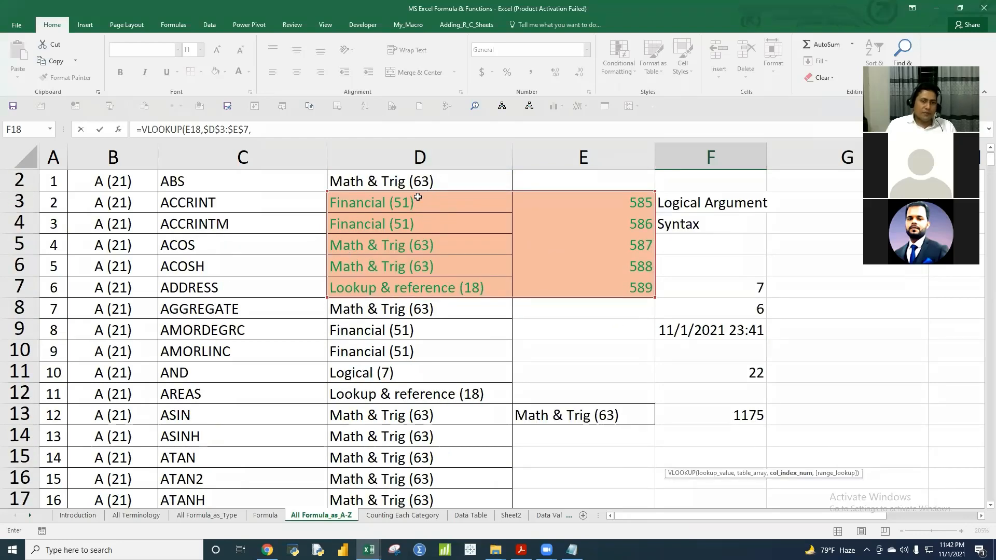
left_click_drag(415, 201, 544, 289)
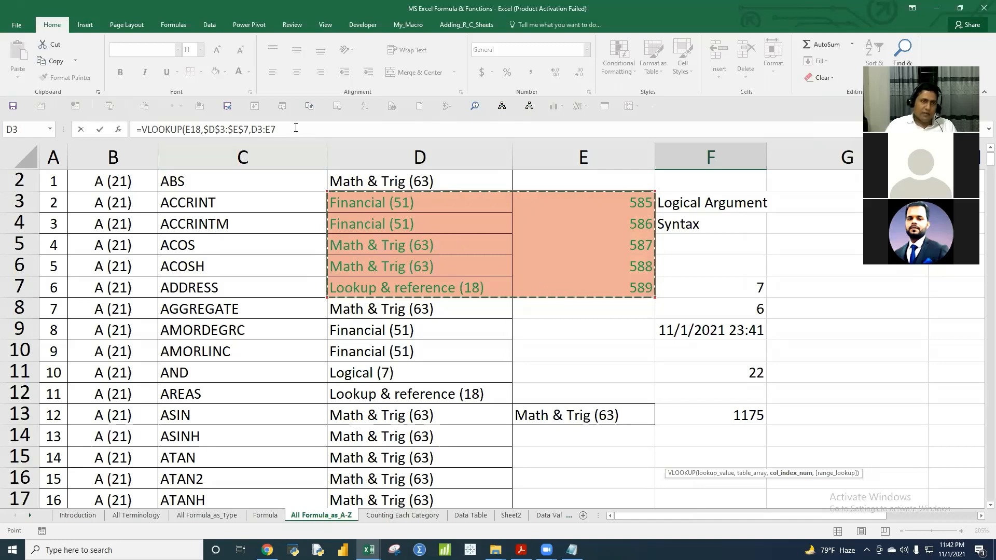
left_click_drag(296, 128, 252, 131)
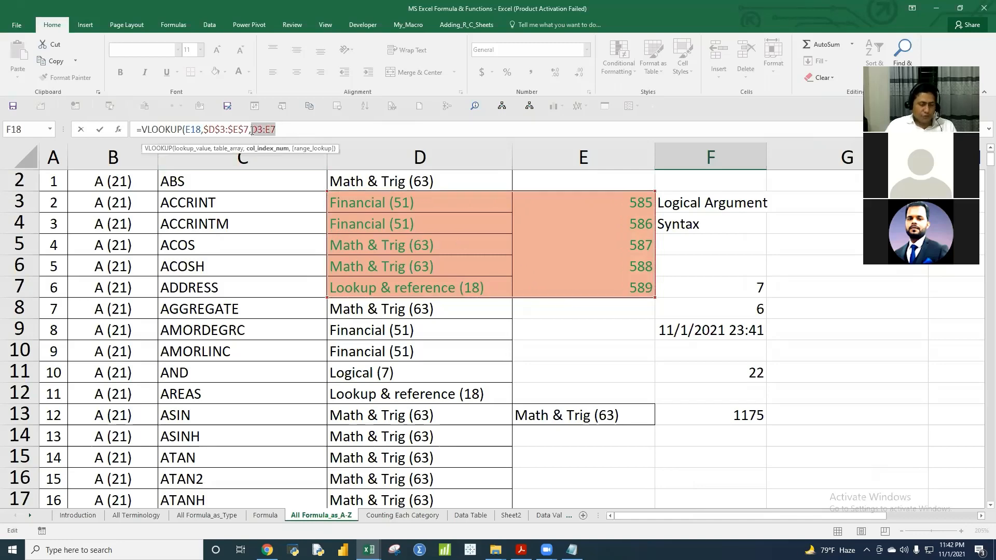
type("2")
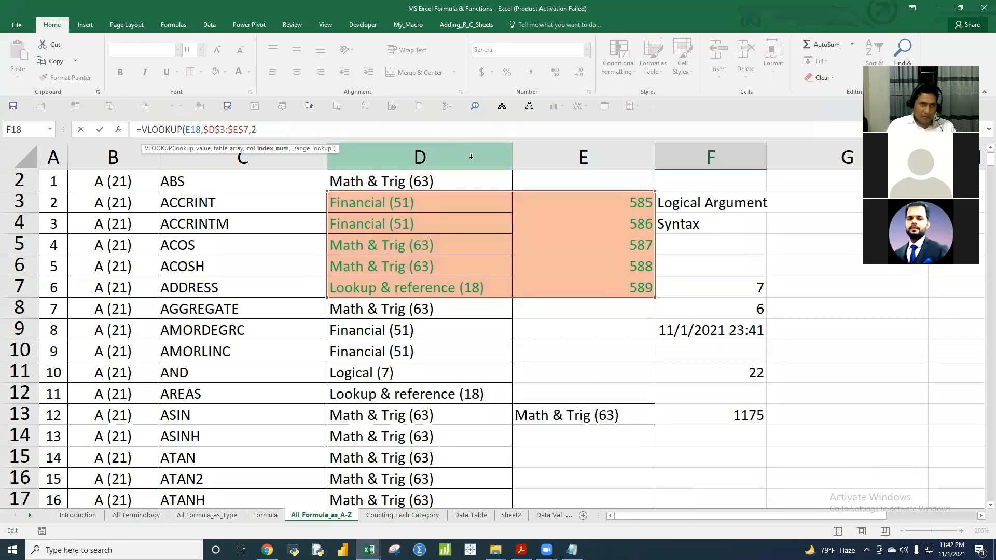
type(",0")
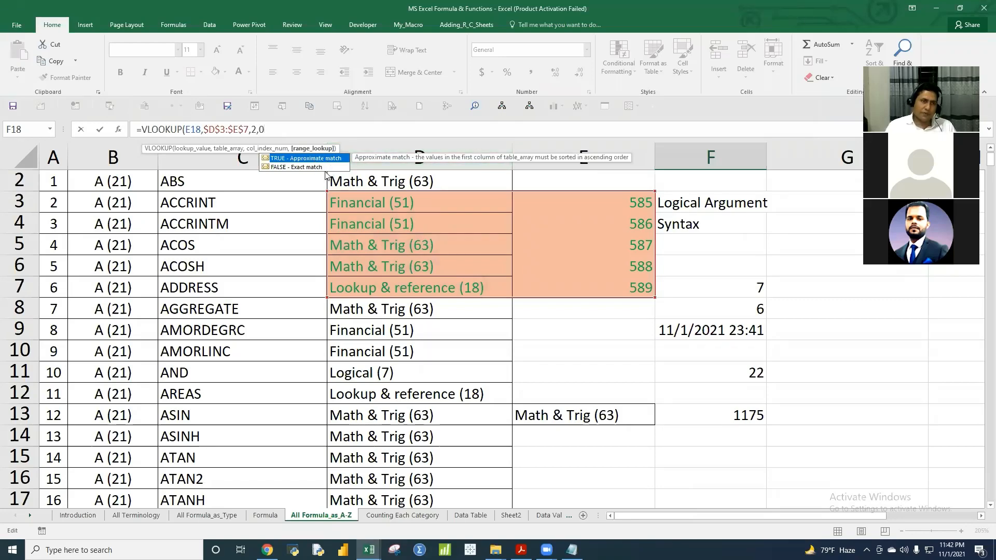
key("BackSpace")
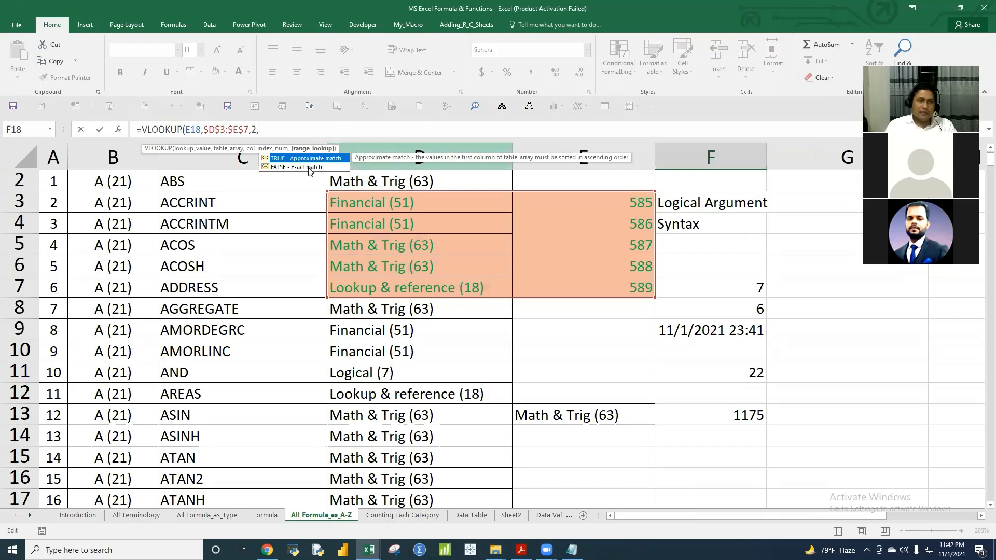
double_click(303, 168)
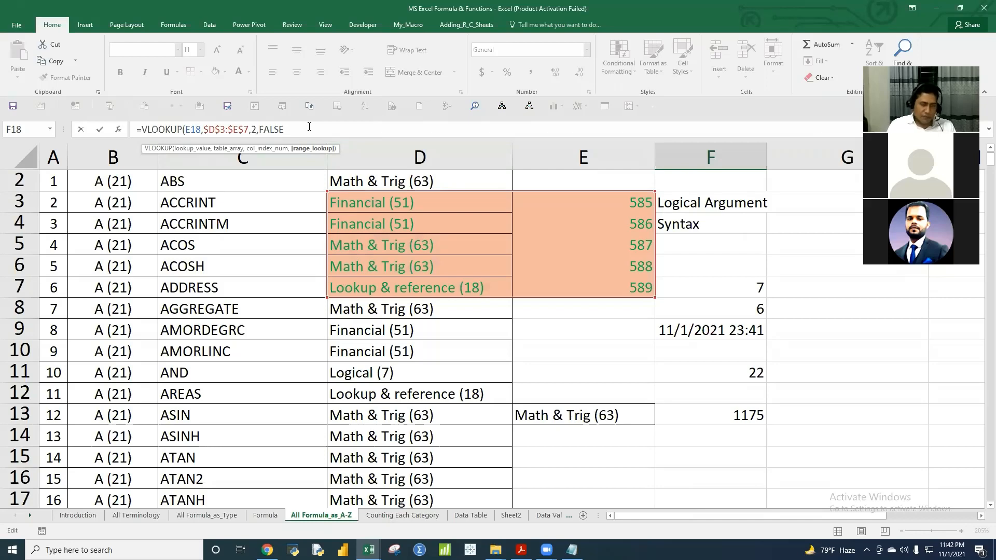
key("Return")
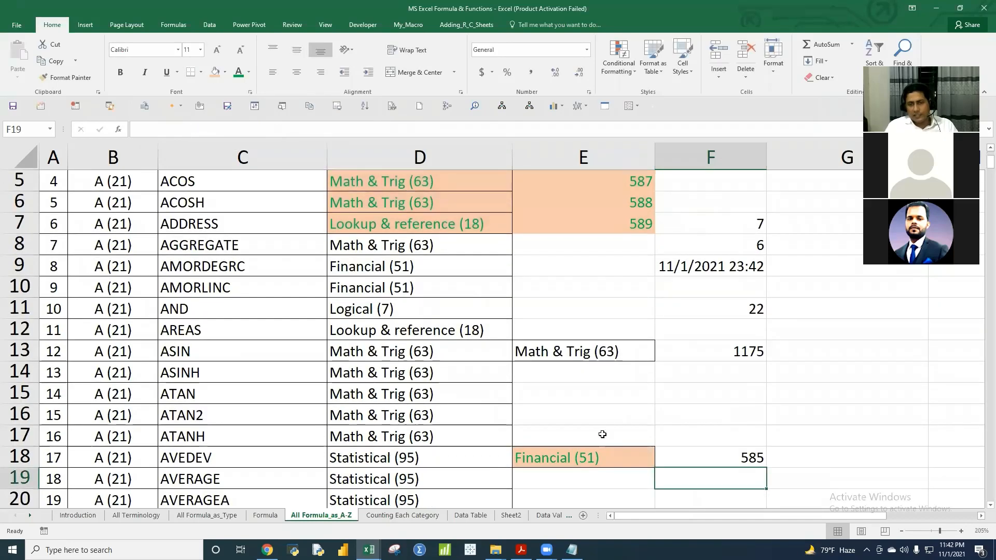
- Check the VLOOKUP formula in F18 against its lookup value in E18 and the matching Financial (51) row in D3:E3
left_click(735, 457)
left_click(643, 457)
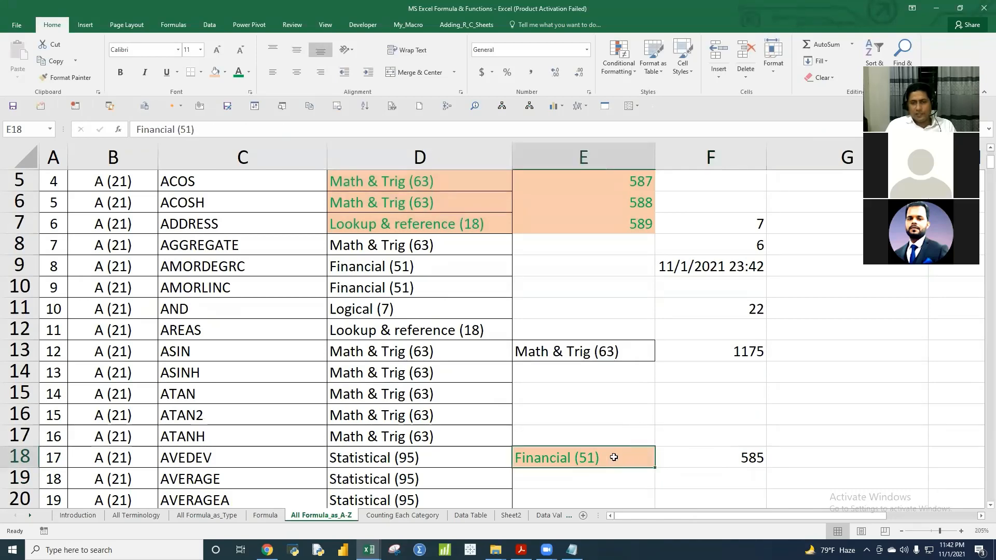
key("Right")
scroll(617, 455, "up", 2)
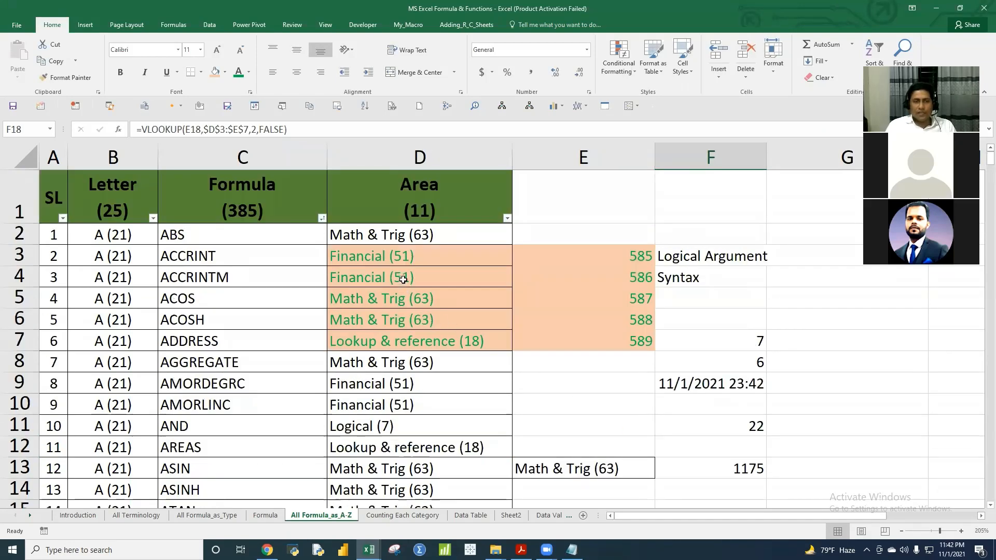
left_click(403, 279)
left_click(571, 258)
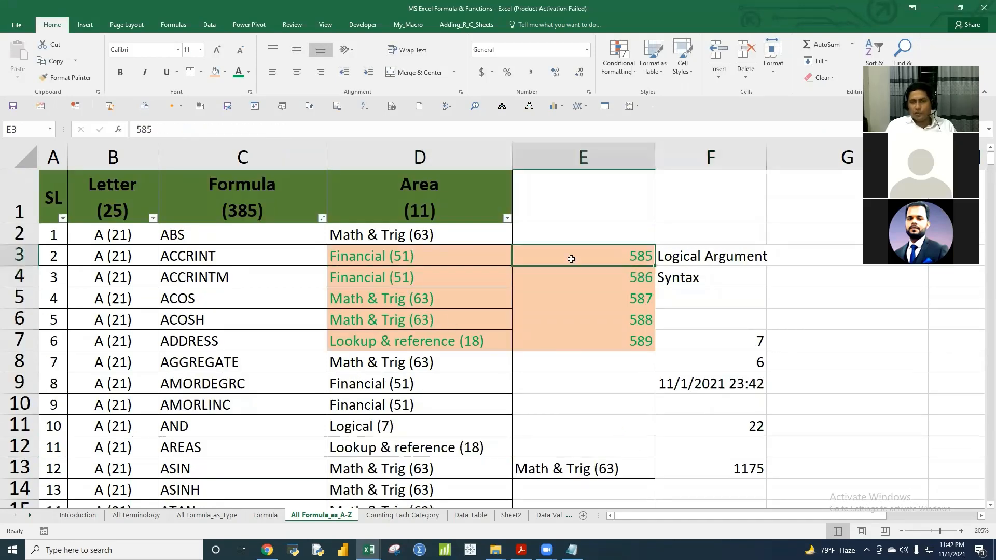
left_click_drag(482, 249, 592, 256)
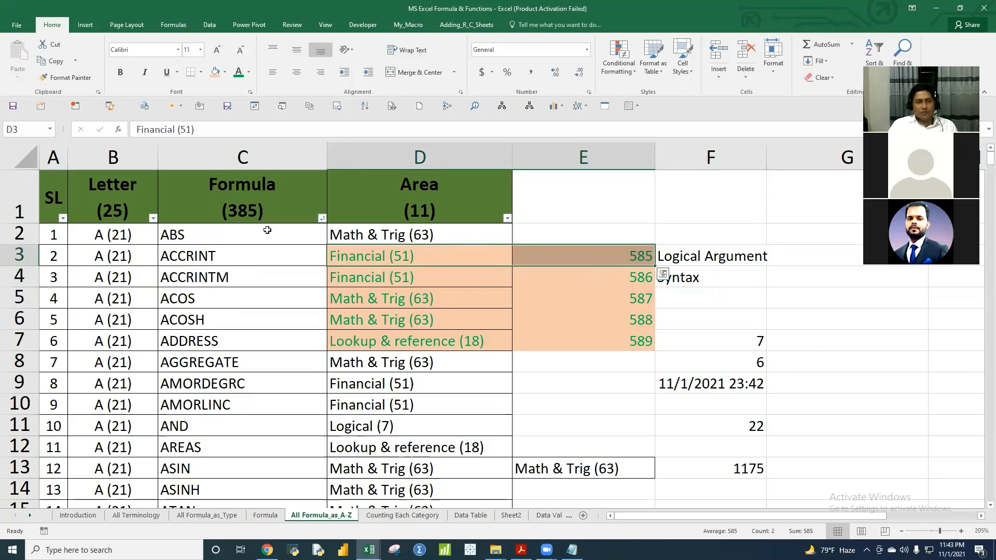
- Enter the text "a,b,c," in cell E1
left_click(581, 202)
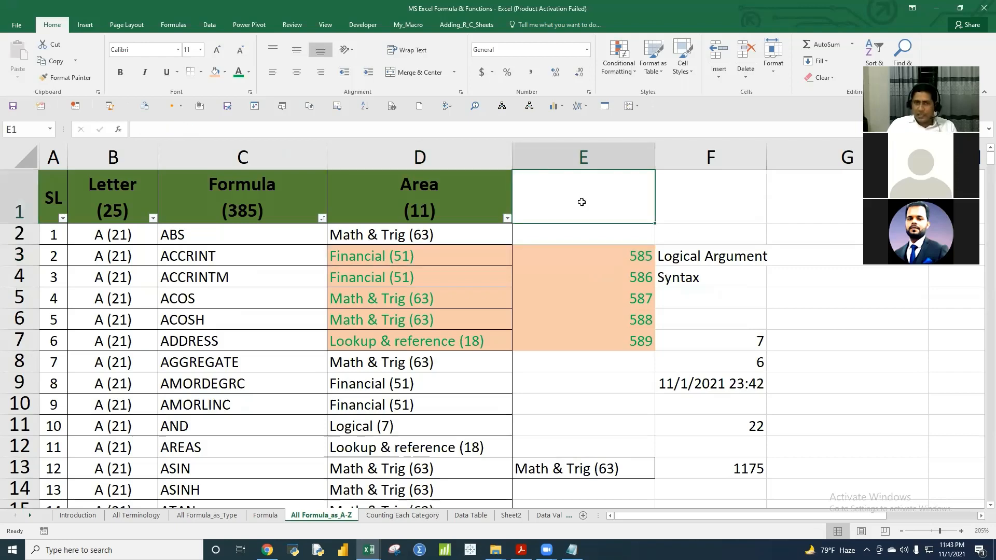
type("a,")
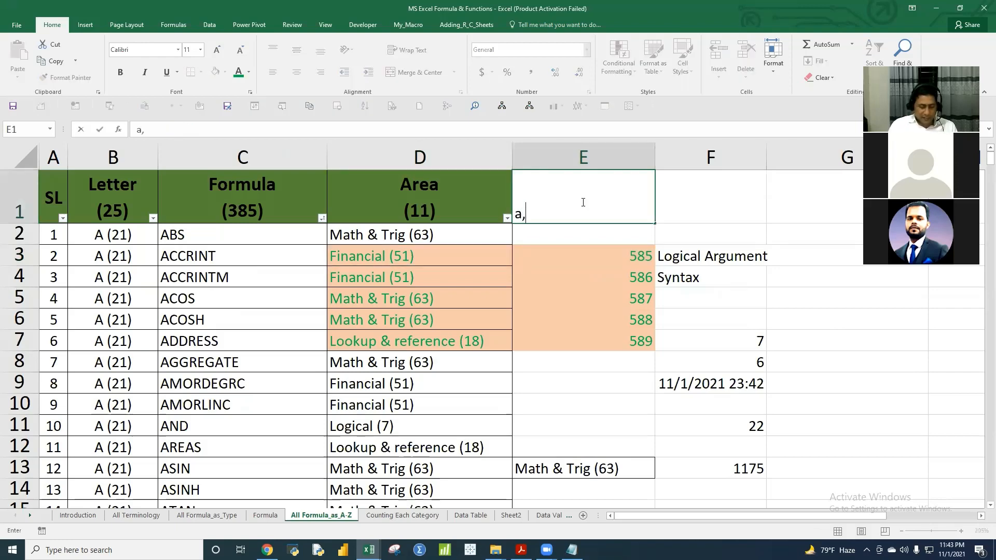
type("b,c,")
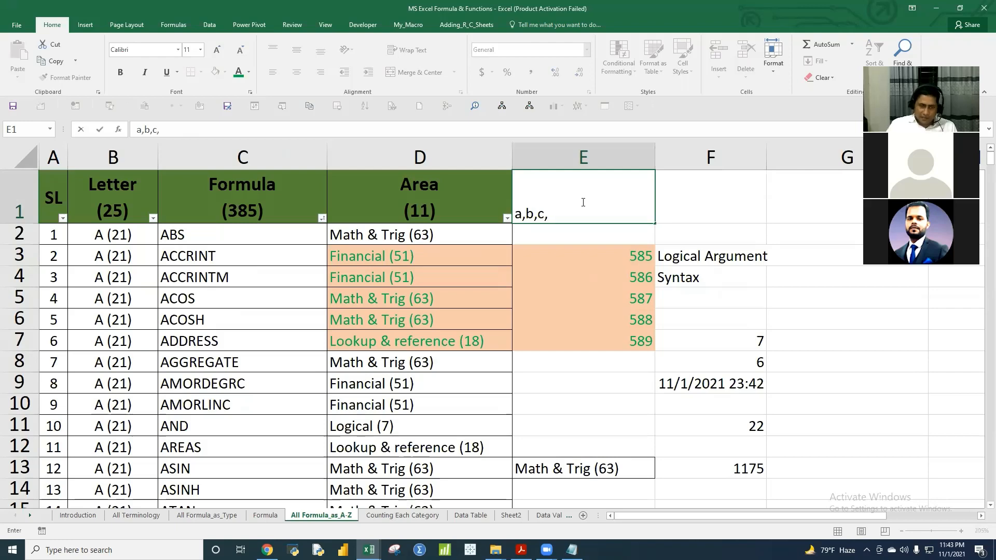
left_click(177, 26)
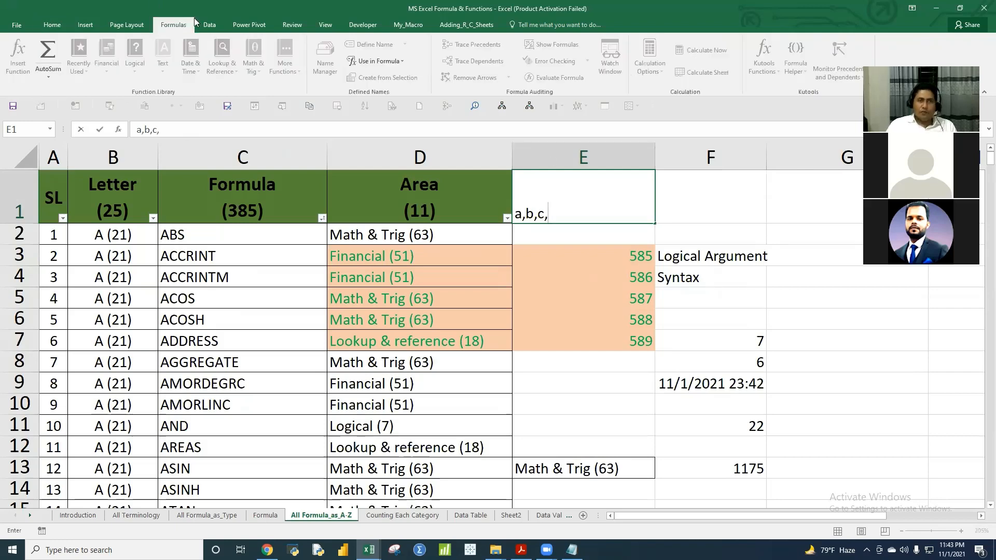
key("Return")
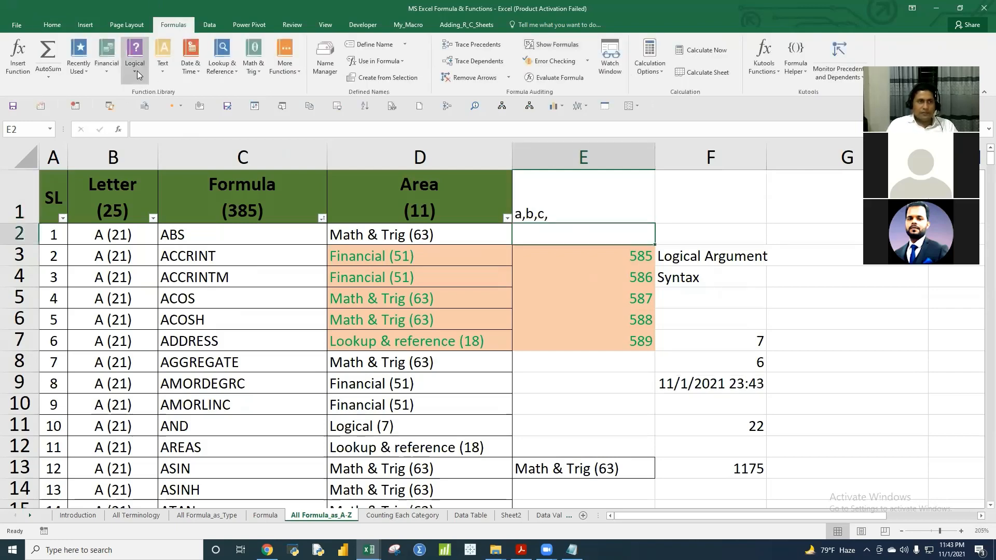
- Look through the Text, Date & Time, Lookup & Reference and Math & Trig function lists
left_click(162, 65)
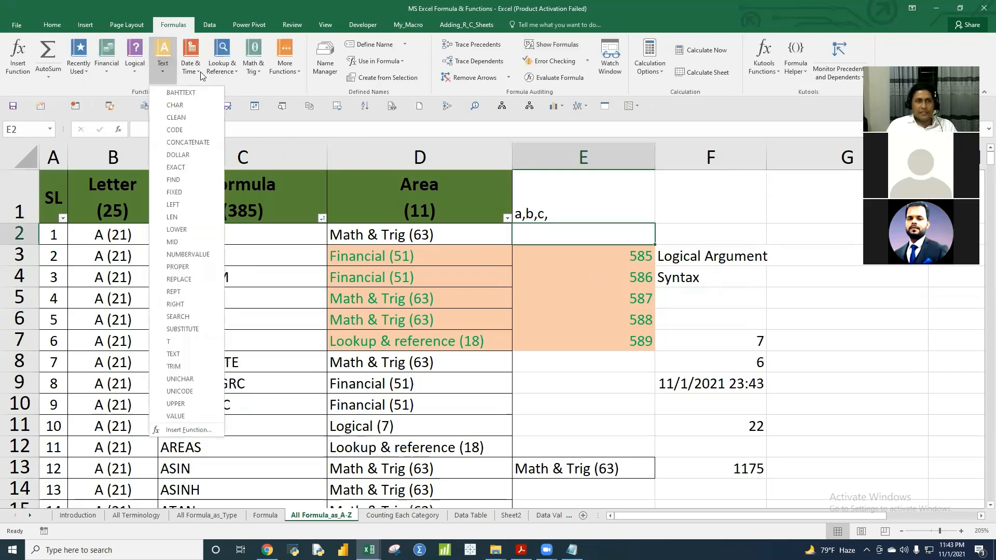
left_click(192, 66)
left_click(233, 73)
left_click(262, 72)
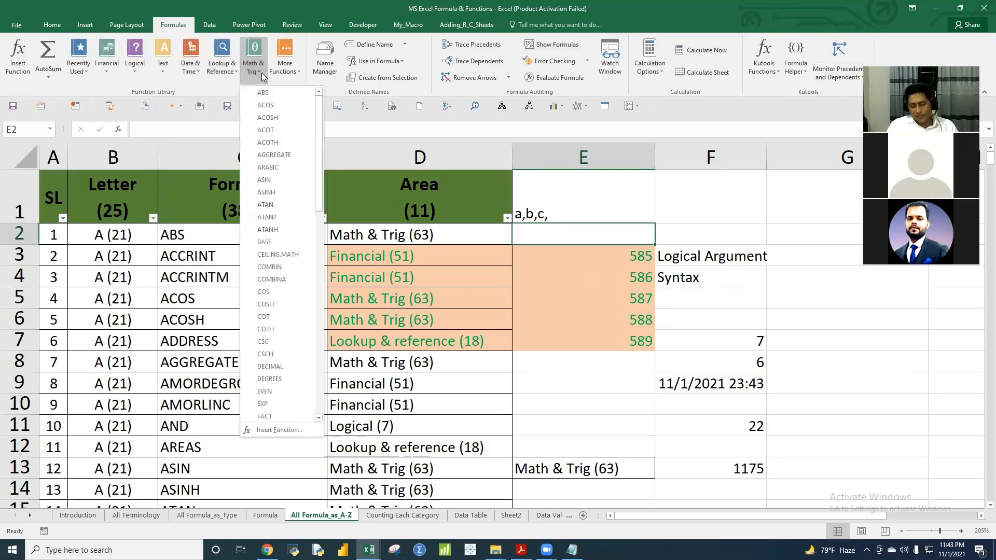
left_click(438, 214)
- Examine the NOW formula in F9 and compare it with the neighbouring example cells, including the criteria in E13
left_click_drag(385, 249, 722, 456)
left_click(723, 373)
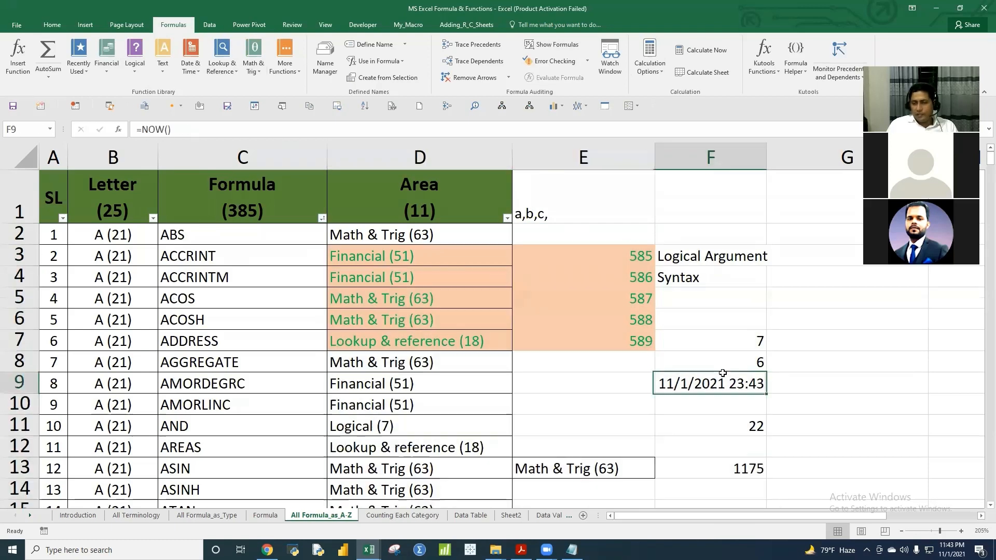
left_click(630, 433)
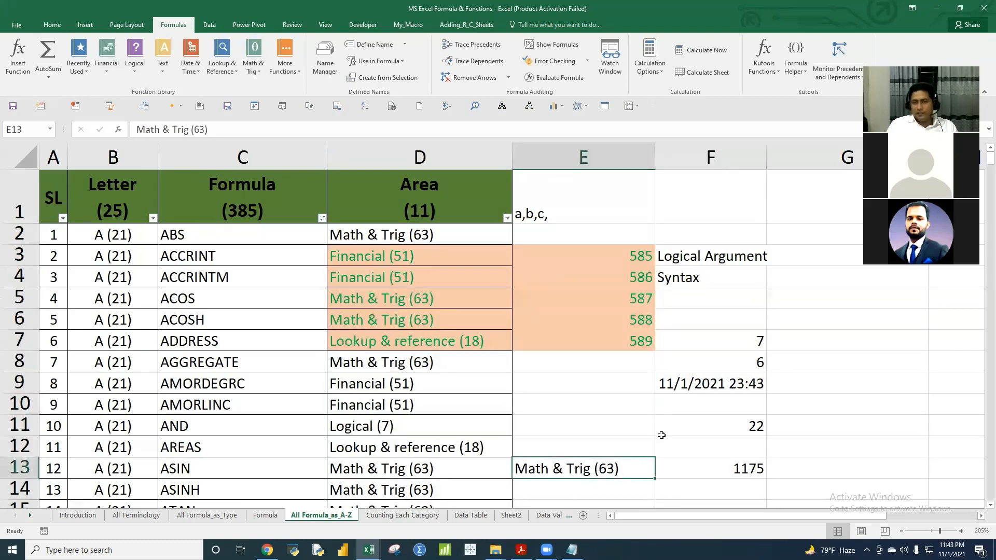
left_click(688, 384)
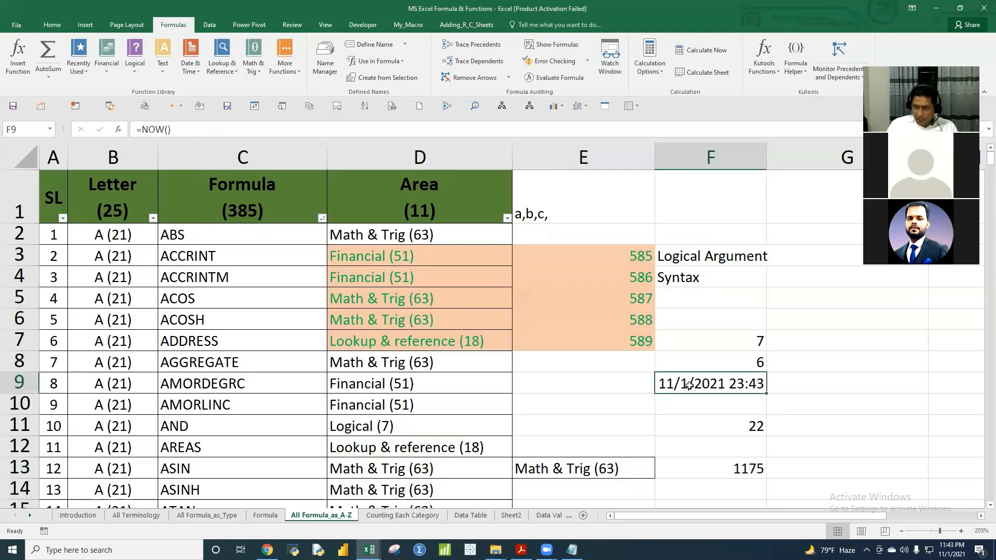
left_click(695, 417)
left_click(694, 383)
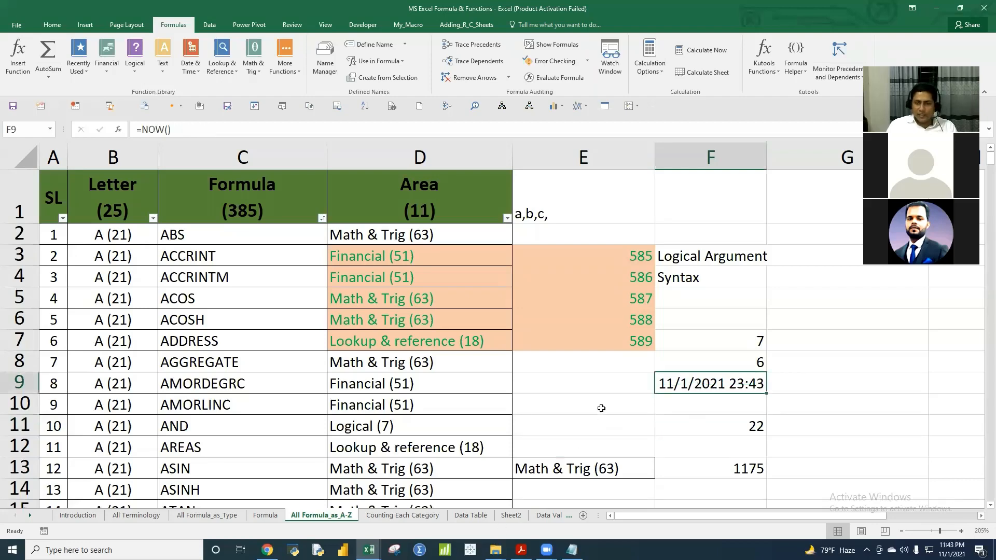
left_click(600, 409)
- Review the Logical Argument and Syntax labels in F3:F4 and the example formulas in F7, F8, F9, F11 and F13
left_click_drag(701, 254, 705, 280)
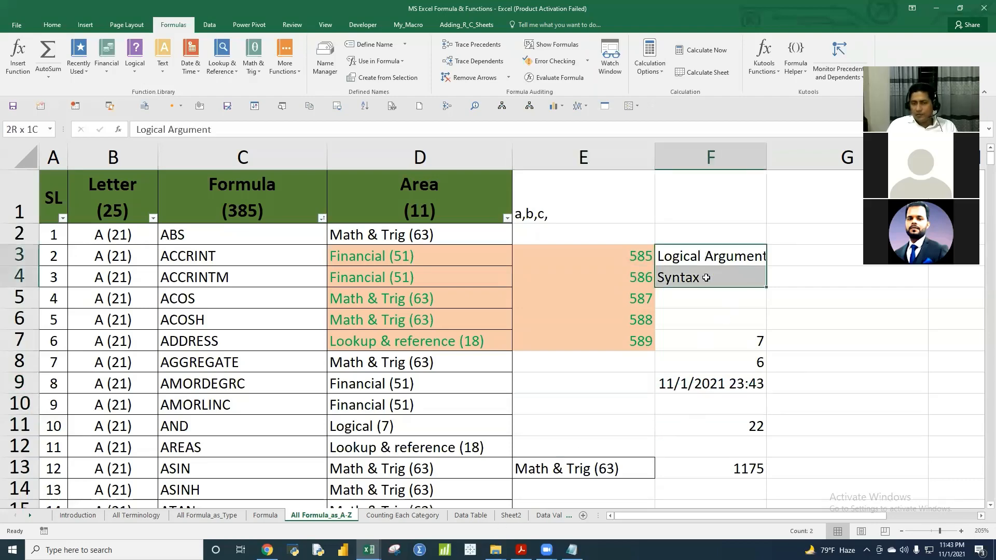
left_click(718, 350)
left_click(722, 364)
left_click(716, 385)
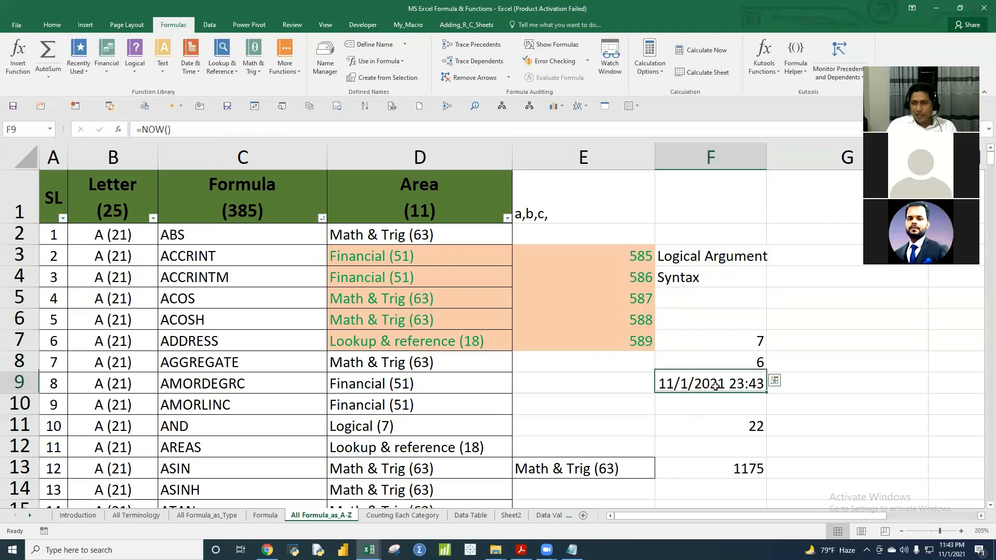
left_click(723, 429)
left_click(725, 465)
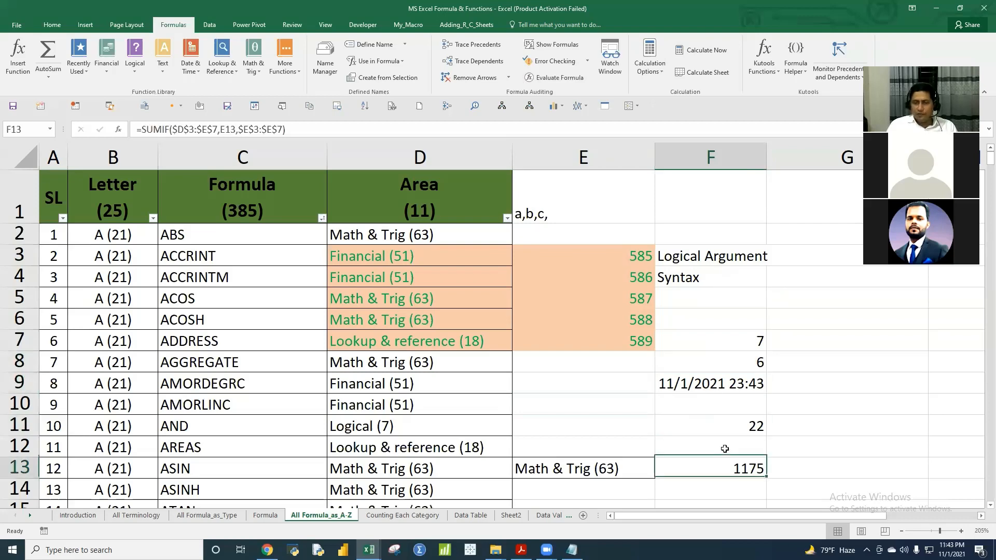
left_click_drag(704, 254, 724, 456)
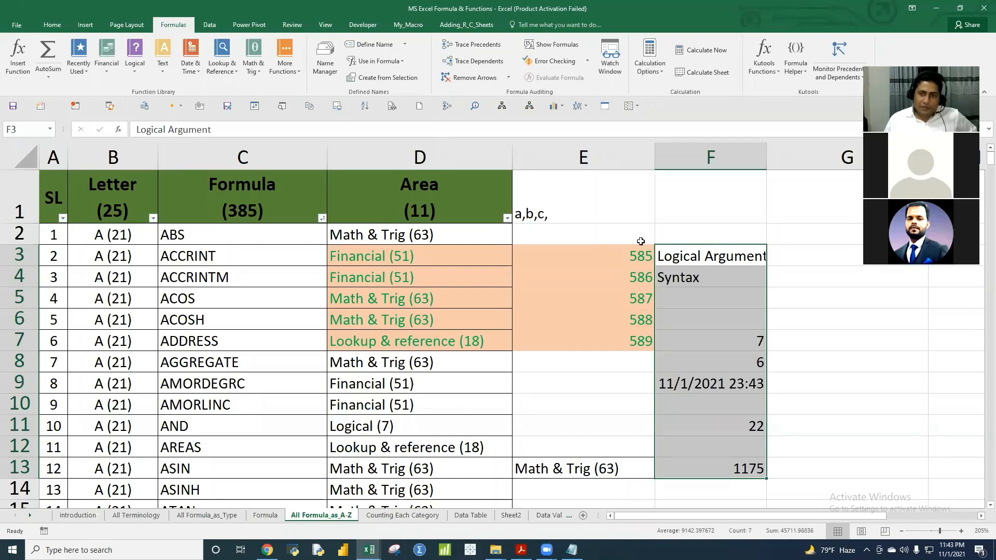
left_click(842, 429)
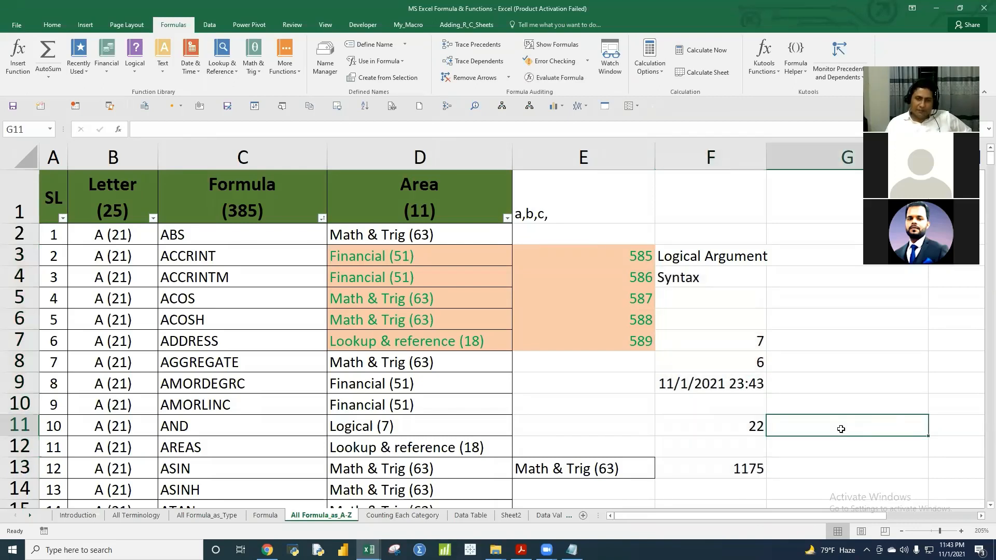
- Replace the column index in F18's VLOOKUP formula with the nested function COLUMNS(D7:E7)
scroll(646, 381, "down", 2)
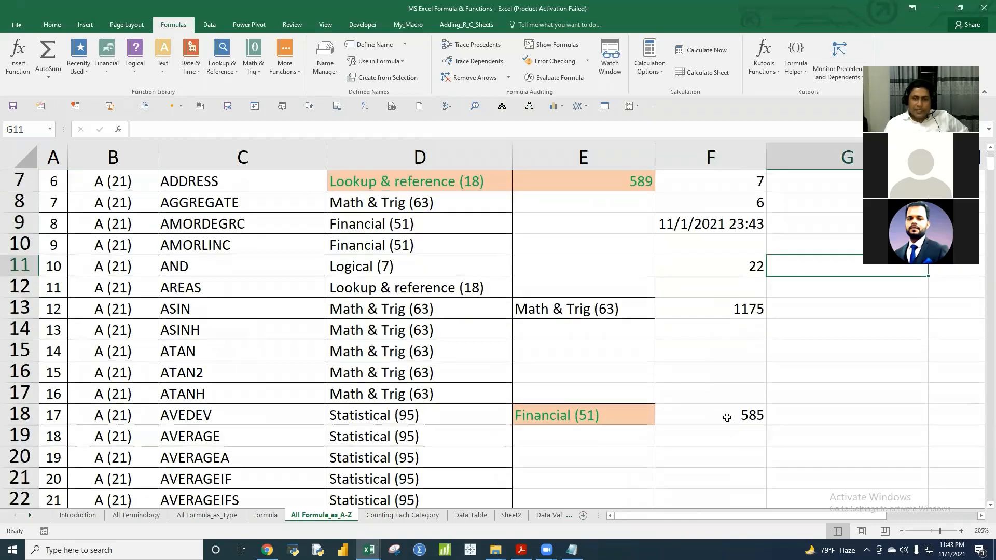
left_click(727, 418)
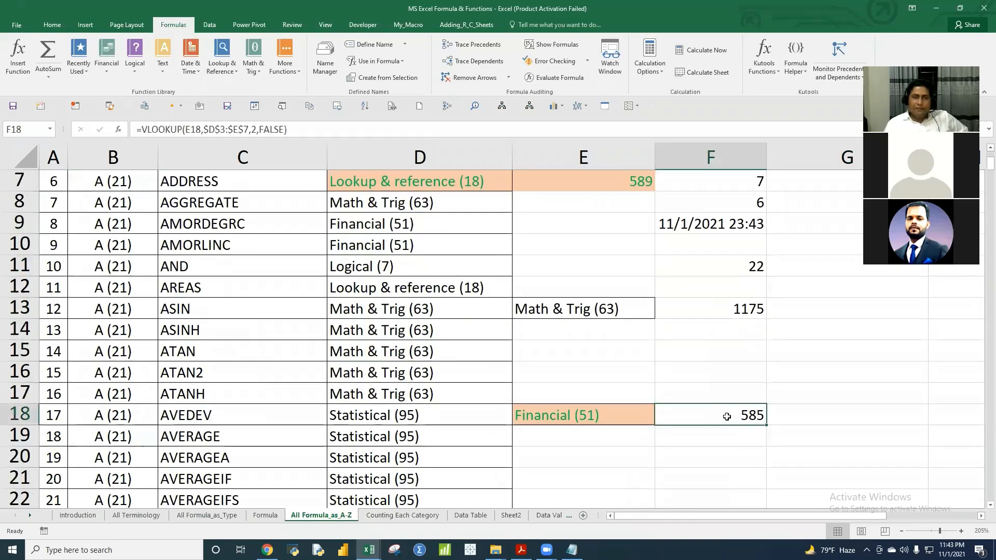
left_click(255, 131)
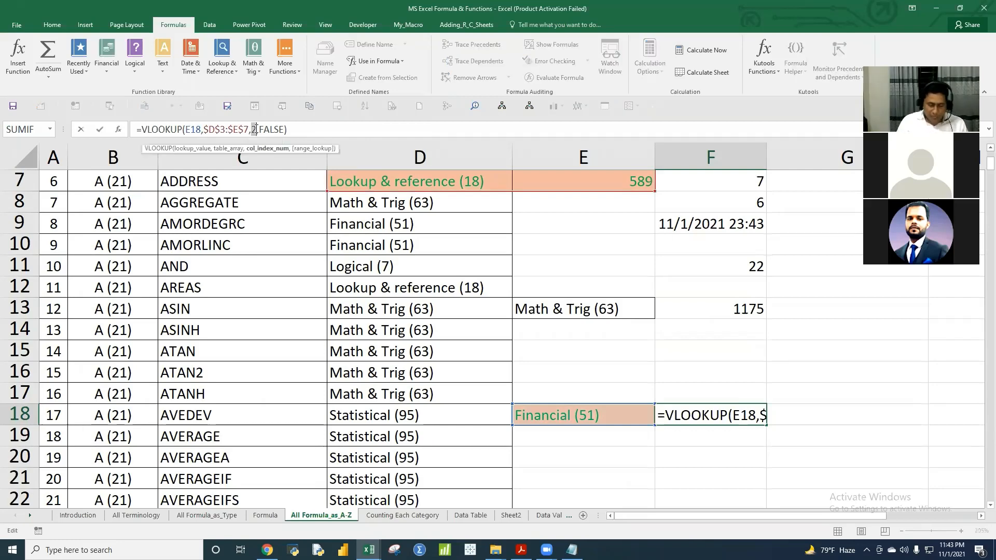
type("coulu")
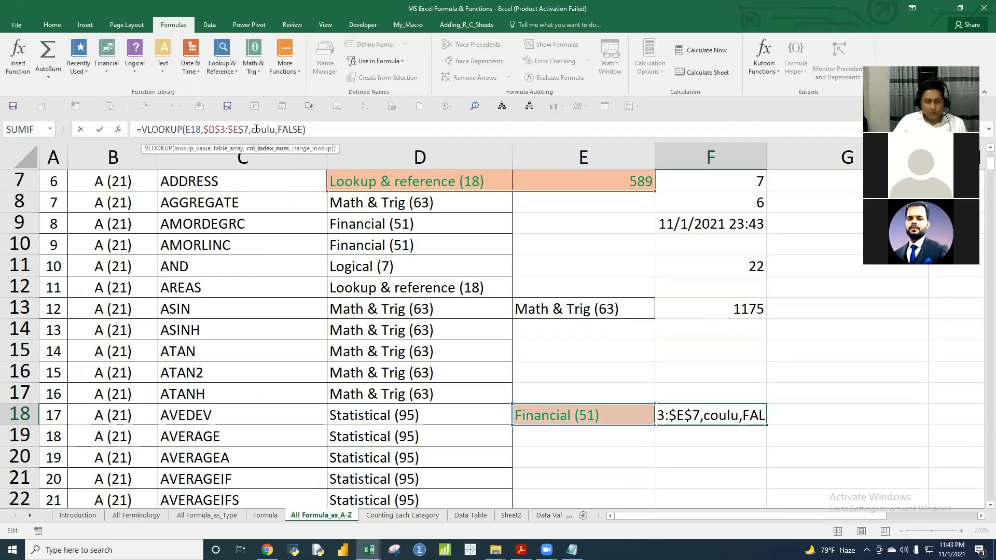
key("BackSpace")
key("BackSpace")
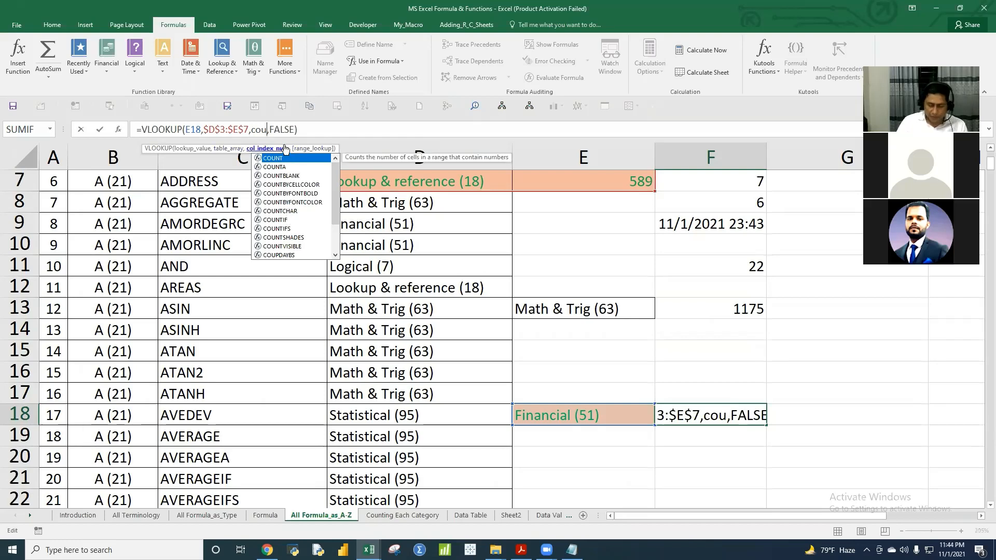
key("BackSpace")
type("l")
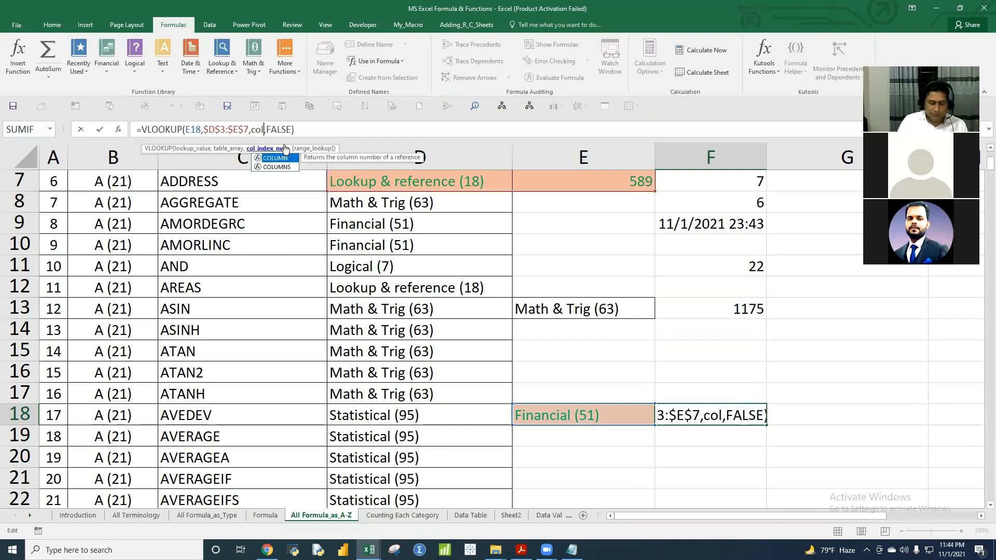
type("u")
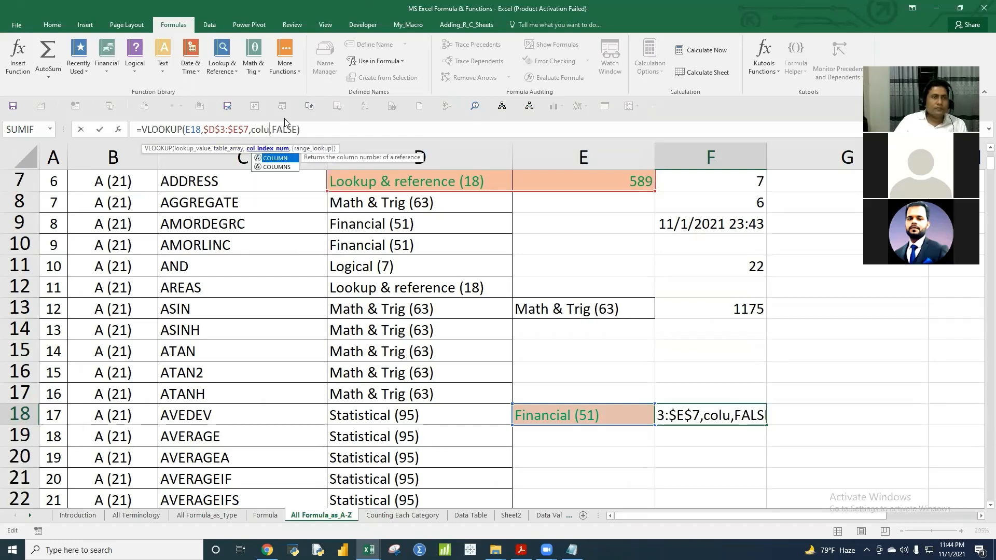
double_click(275, 167)
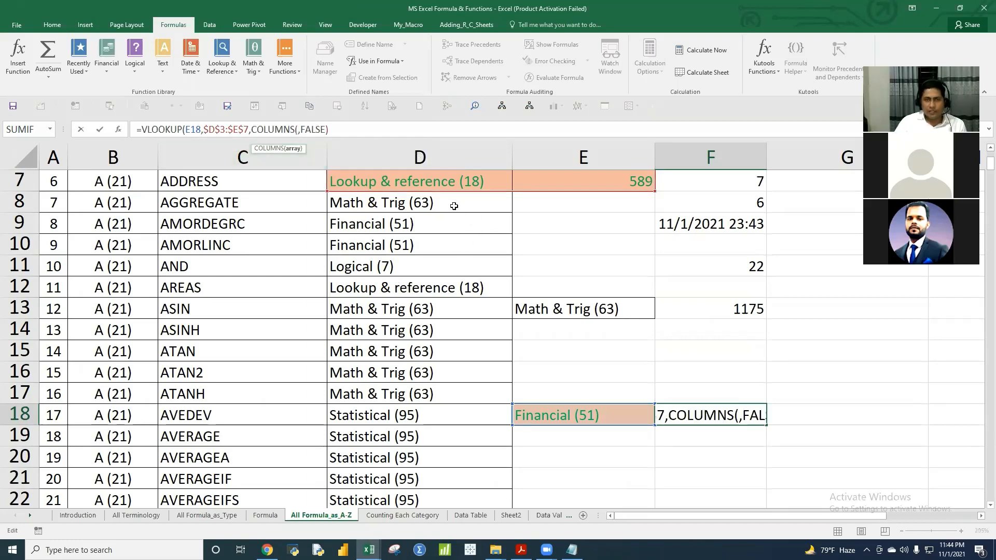
left_click_drag(435, 183, 534, 180)
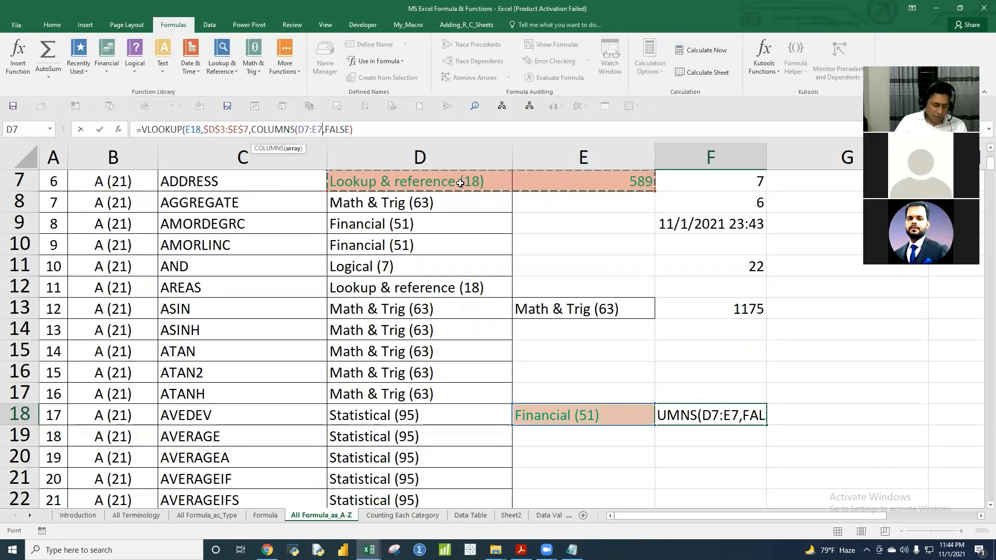
type(")")
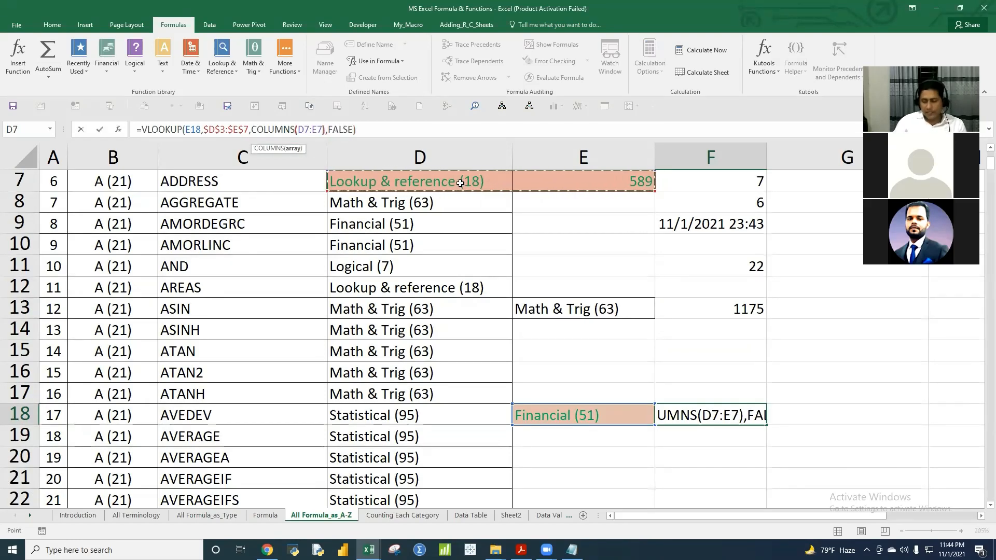
key("Return")
- Review the complete nested VLOOKUP formula in F18 together with its lookup value in E18
left_click(724, 415)
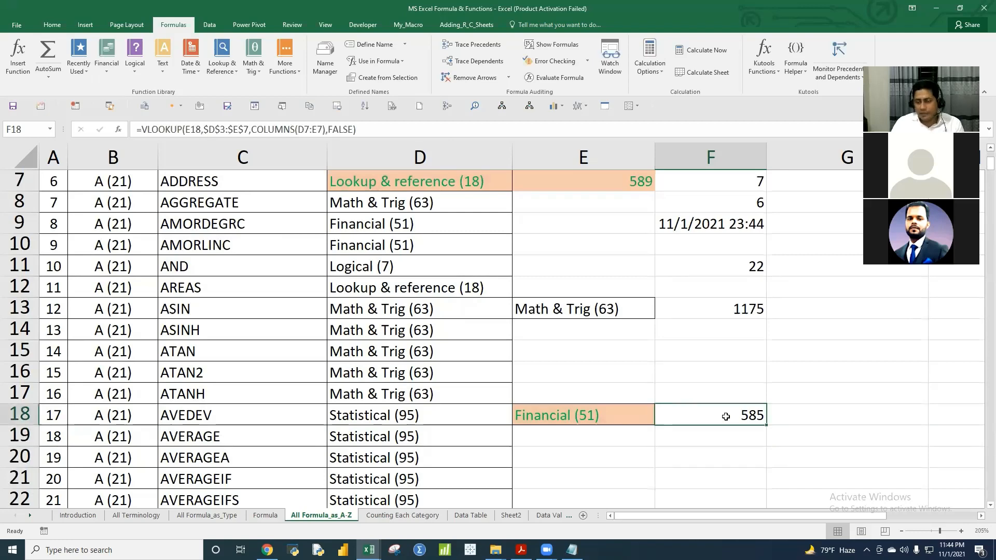
left_click(574, 414)
left_click(714, 418)
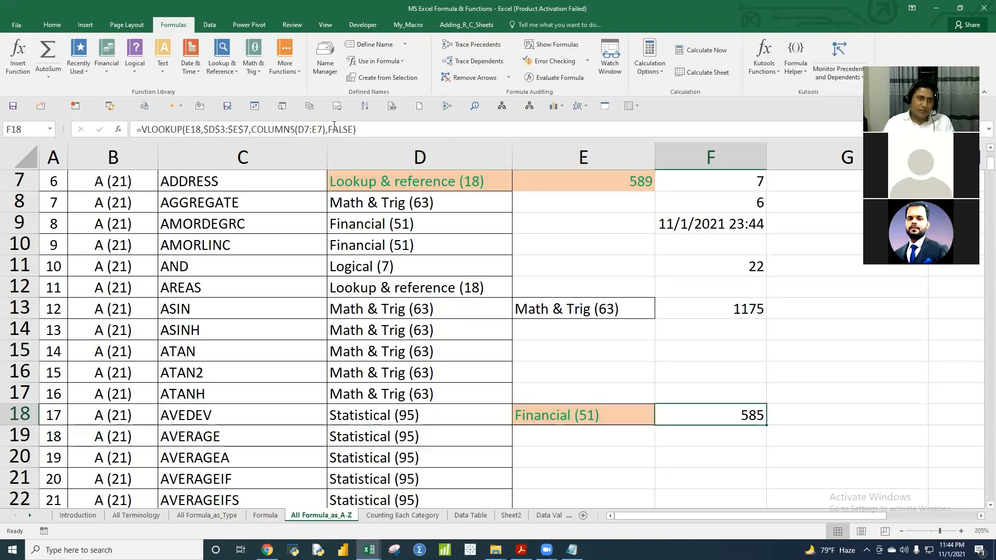
left_click_drag(357, 129, 134, 127)
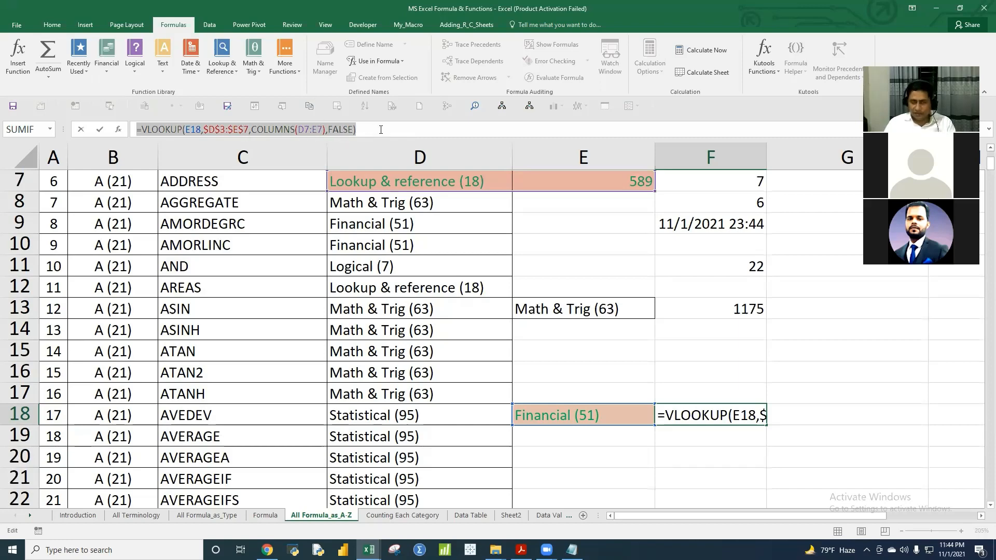
key("Return")
- Enter the number 32000 in cell F16 and select that cell again
left_click(722, 372)
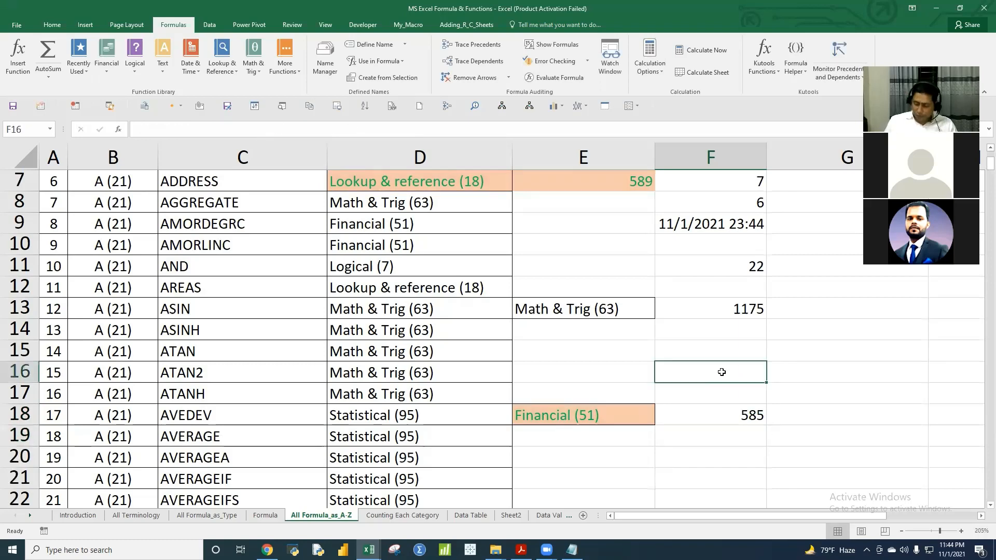
type("32000")
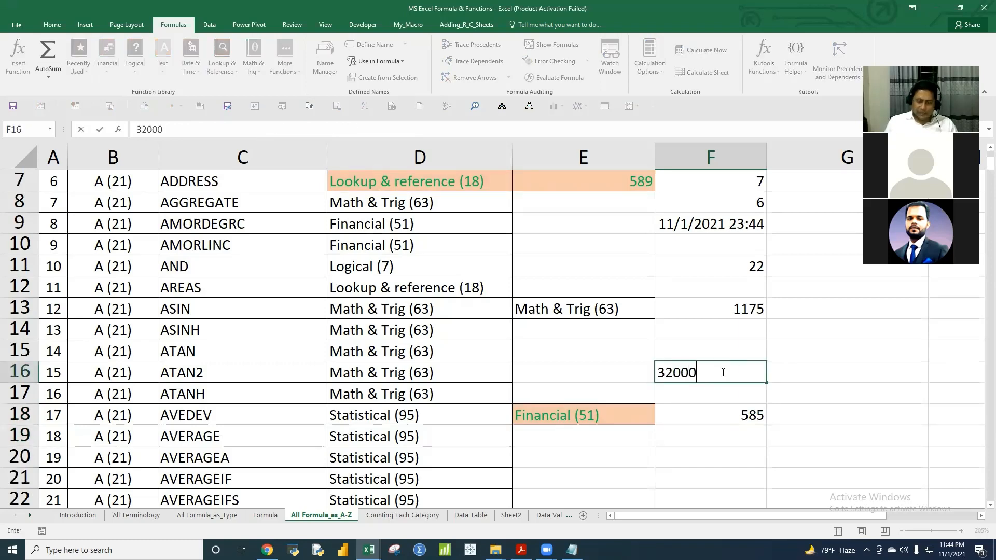
key("Return")
scroll(320, 279, "down", 3)
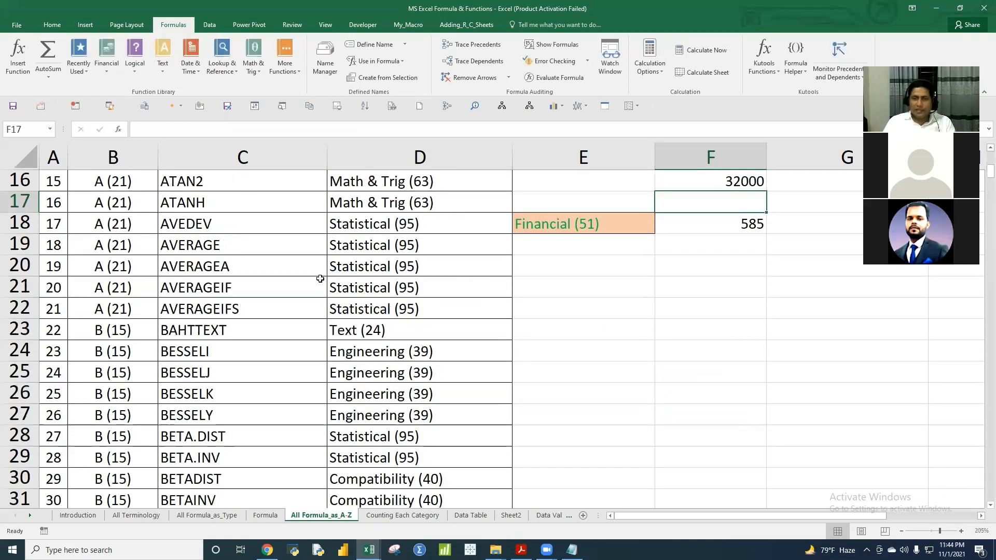
scroll(791, 274, "up", 1)
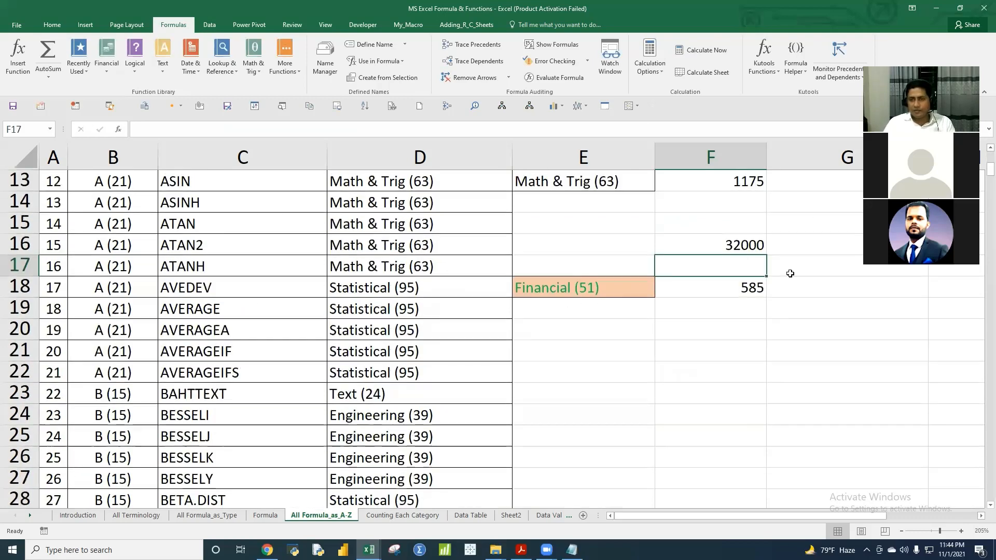
left_click(735, 247)
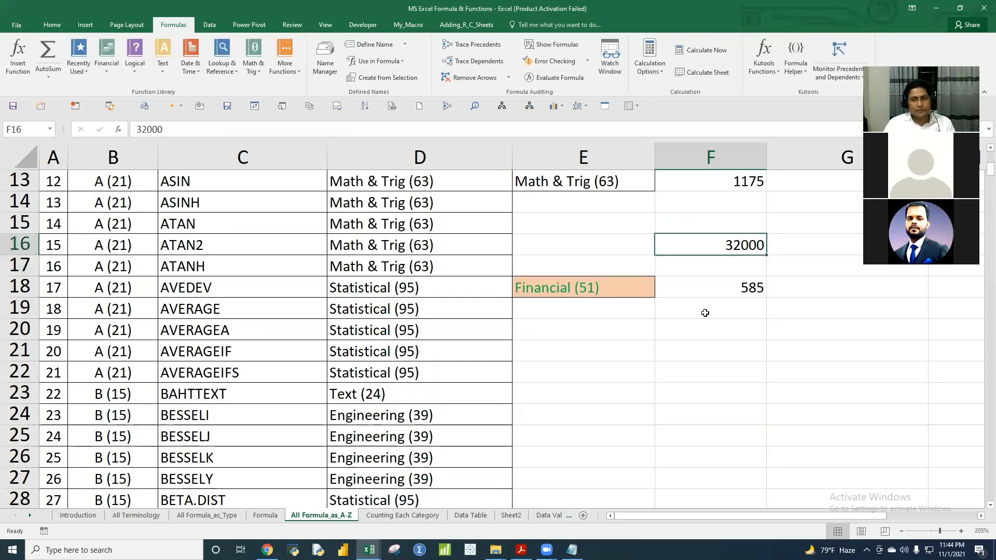
left_click(710, 287)
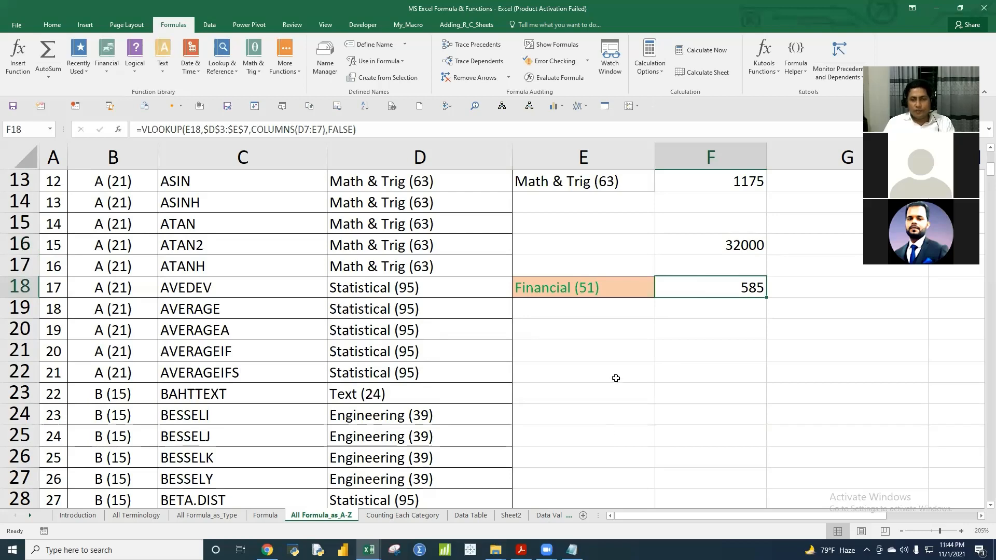
left_click_drag(580, 393, 831, 399)
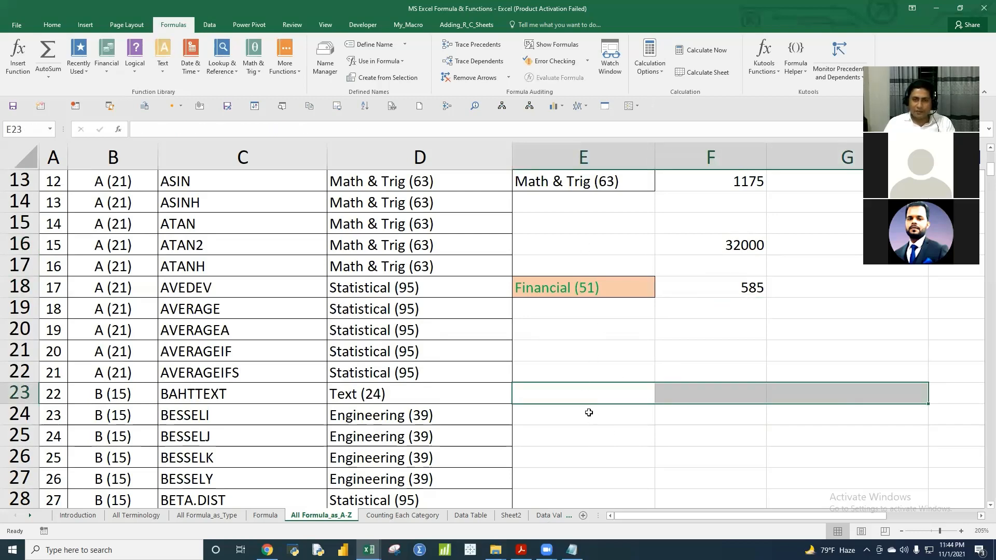
left_click(615, 392)
left_click_drag(615, 392, 818, 395)
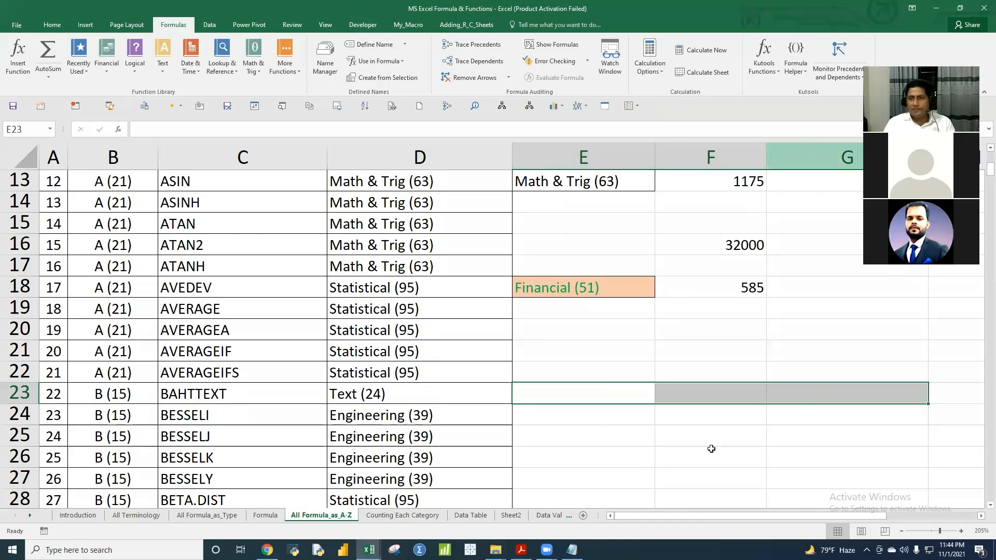
- Enter =COLUMNS(E21:H21) in cell E23 to count the columns in that range
left_click(605, 390)
double_click(605, 389)
type("=co")
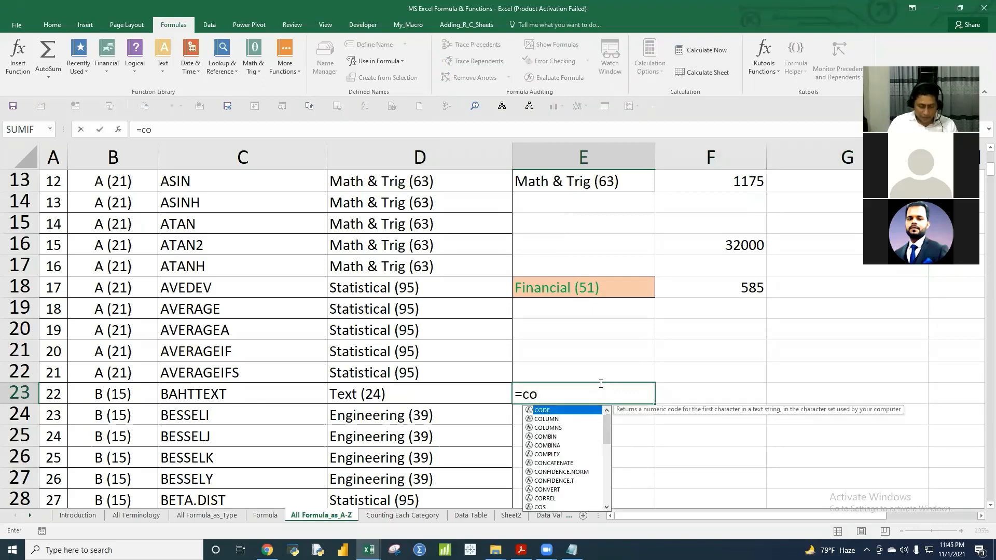
type("l")
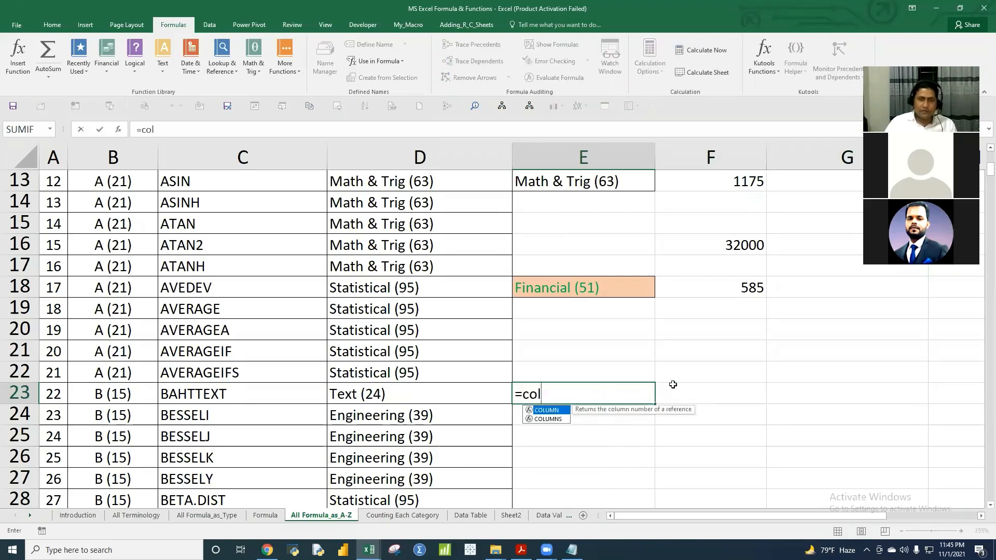
double_click(550, 419)
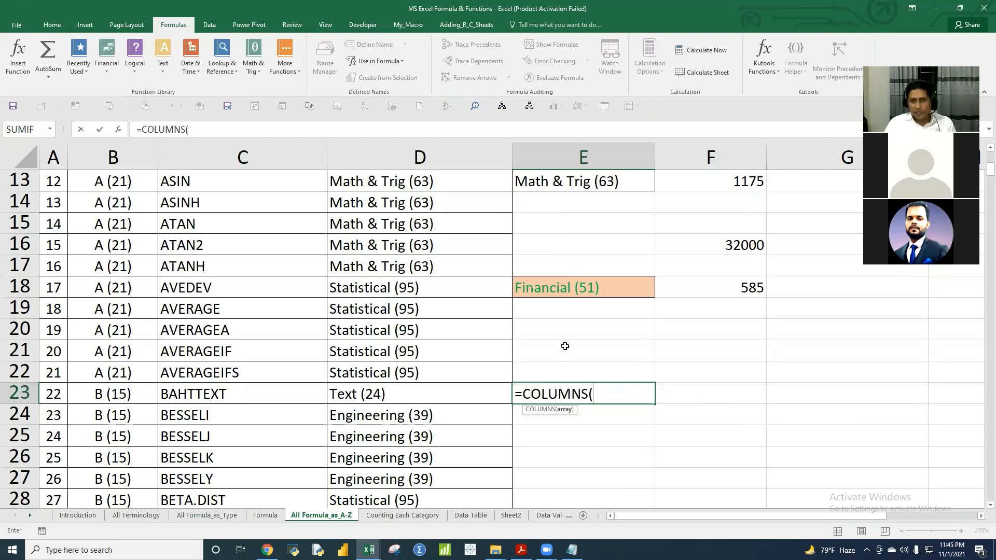
left_click_drag(566, 346, 937, 350)
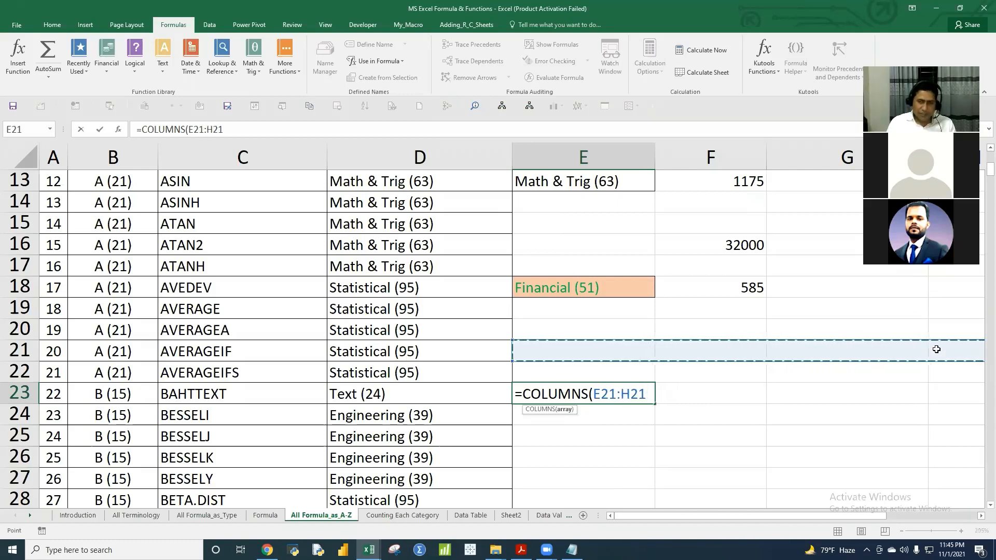
key("Return")
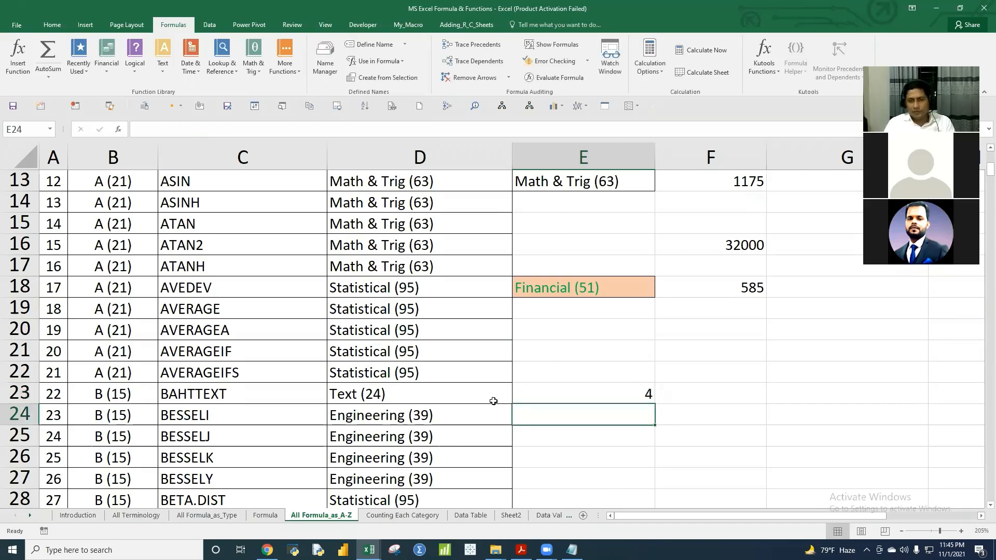
- Examine the COLUMNS formula in E23 and compare it with the D3:E7 lookup range and worksheet columns D through G
key("Up")
left_click(202, 129)
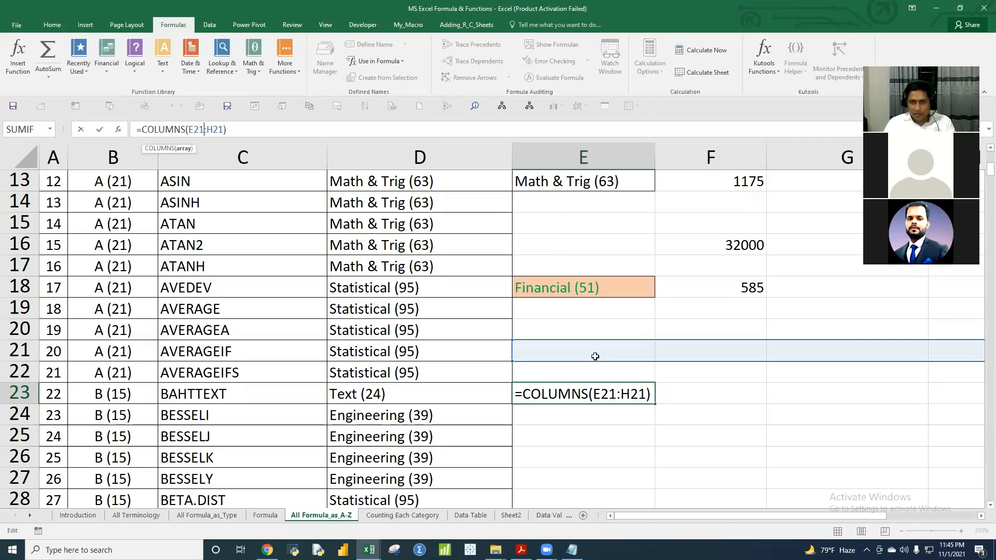
key("Return")
scroll(407, 231, "up", 4)
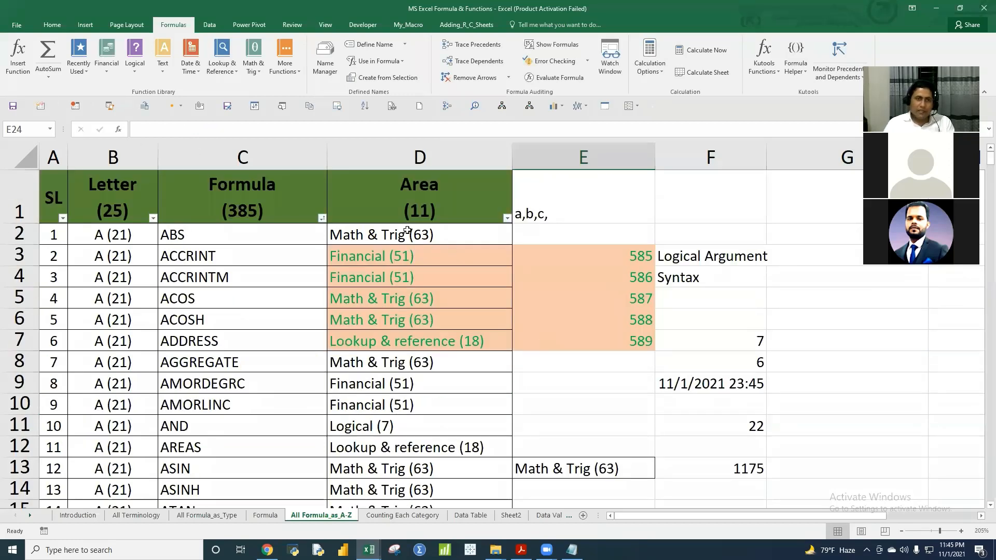
left_click_drag(395, 256, 611, 342)
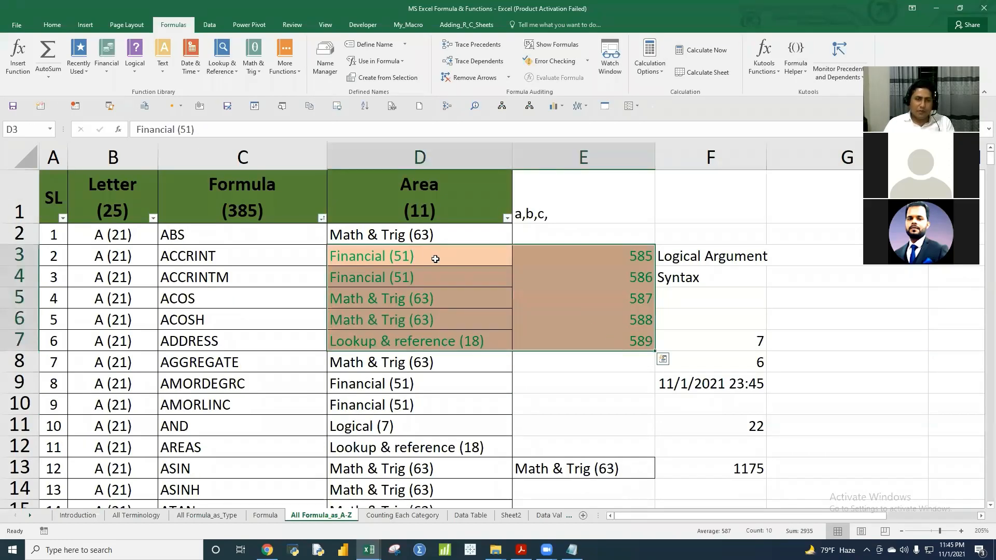
left_click(421, 157)
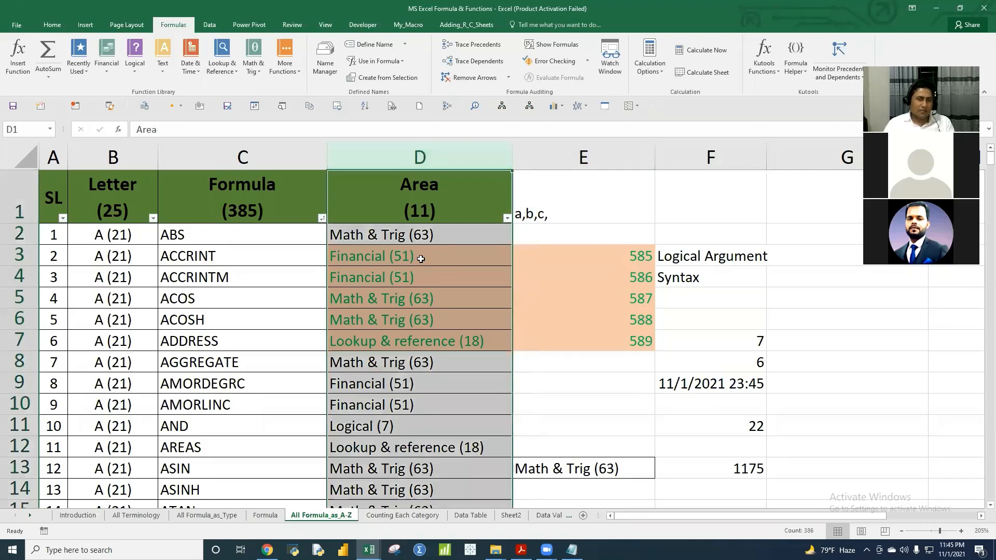
left_click_drag(420, 157, 741, 200)
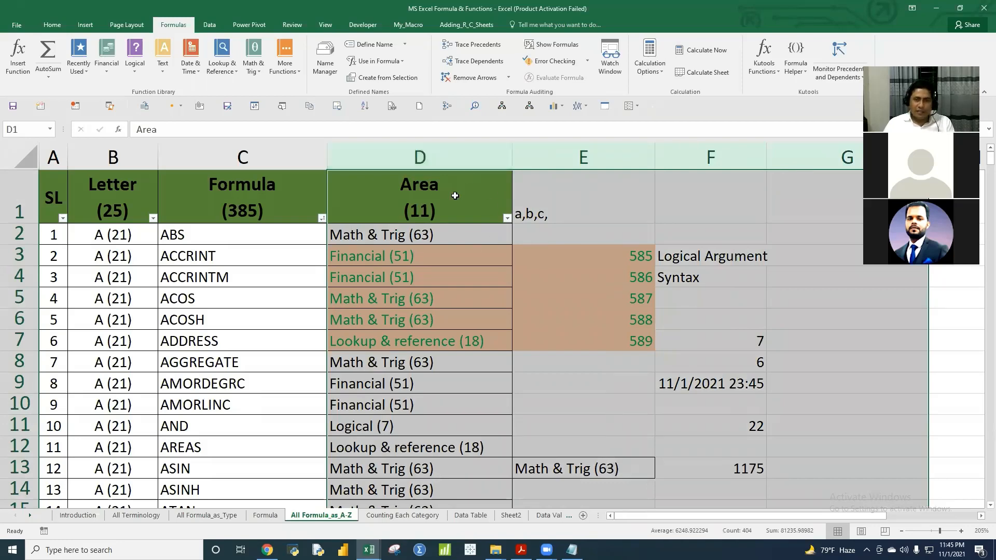
left_click_drag(451, 158, 767, 162)
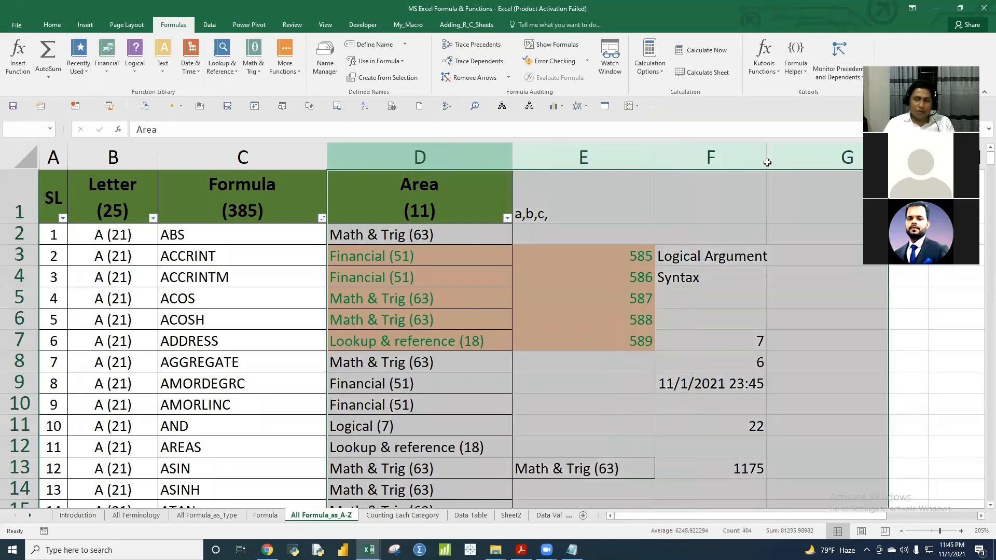
left_click(582, 256)
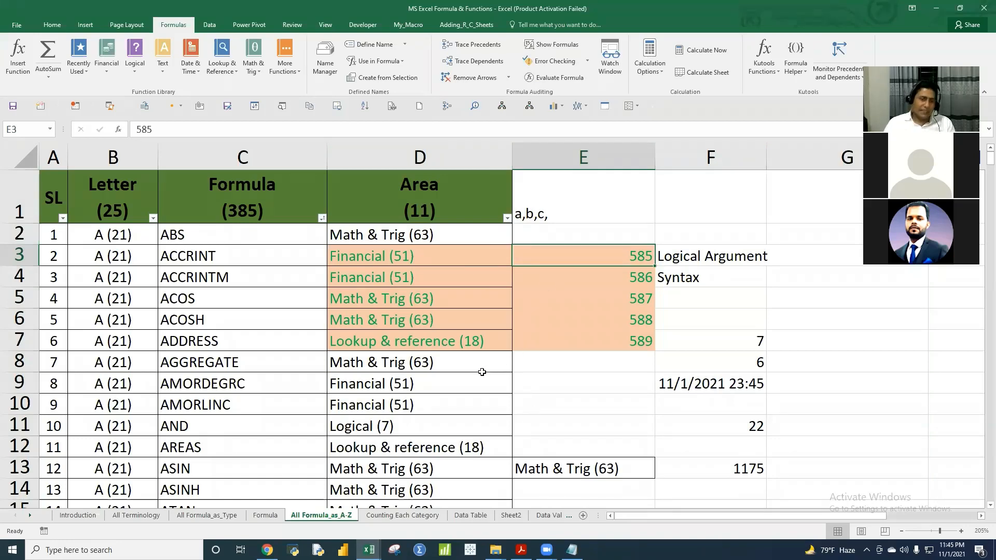
scroll(475, 373, "down", 3)
scroll(610, 394, "down", 2)
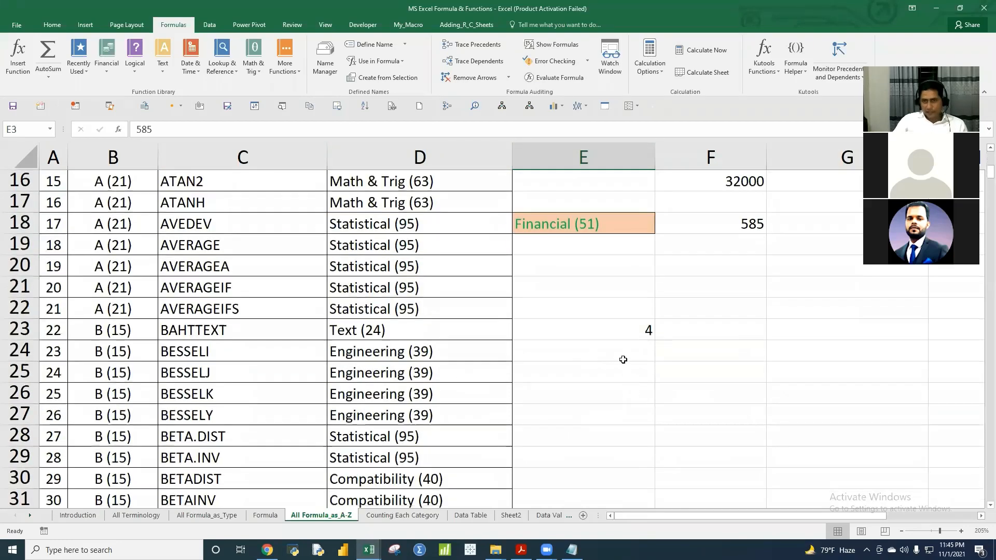
left_click(608, 325)
scroll(583, 321, "up", 5)
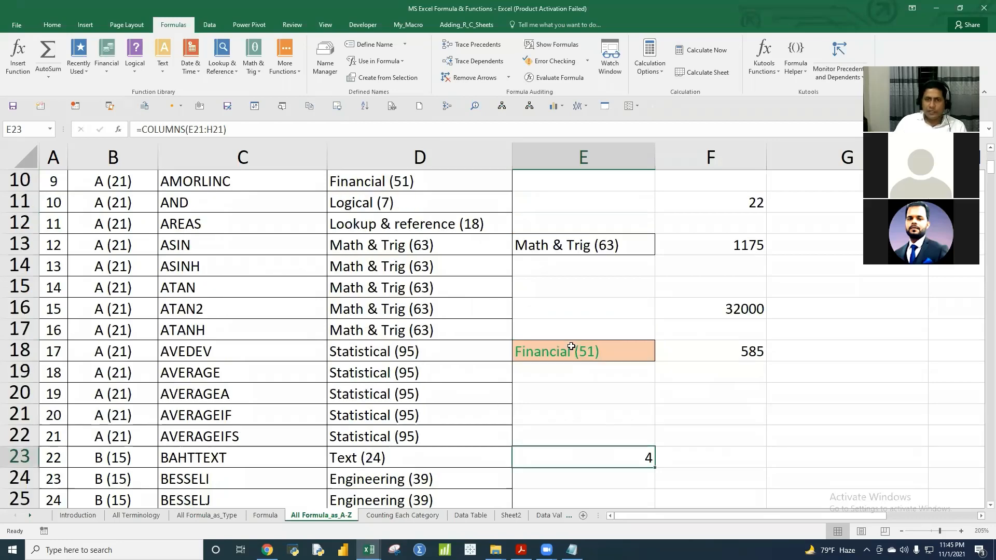
left_click(631, 253)
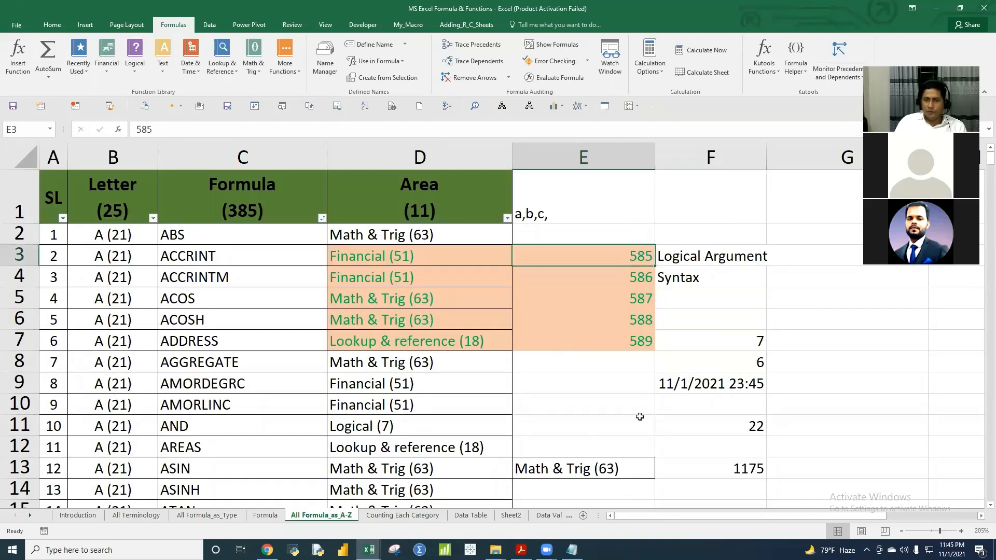
- Begin a formula in the empty cell G15
scroll(610, 334, "down", 1)
left_click(861, 418)
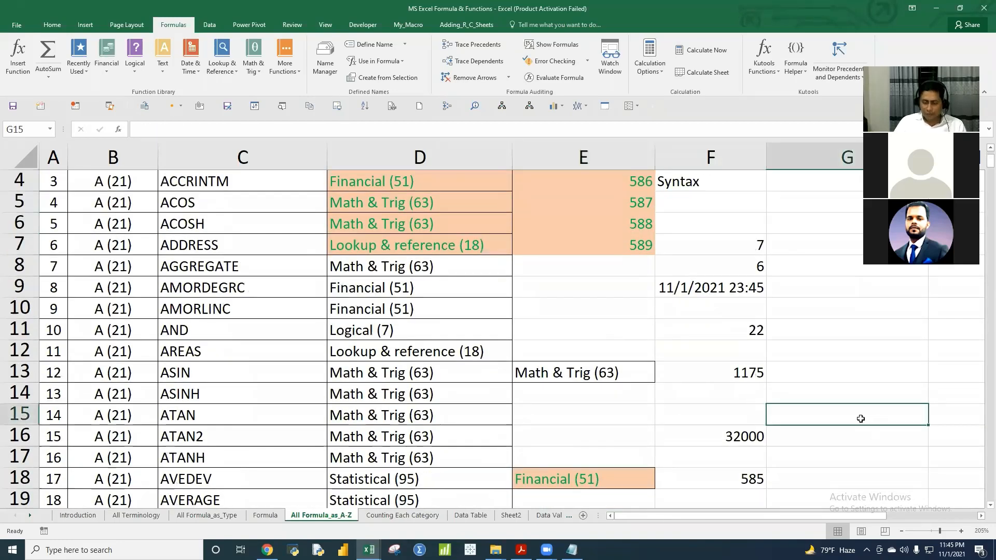
type("=")
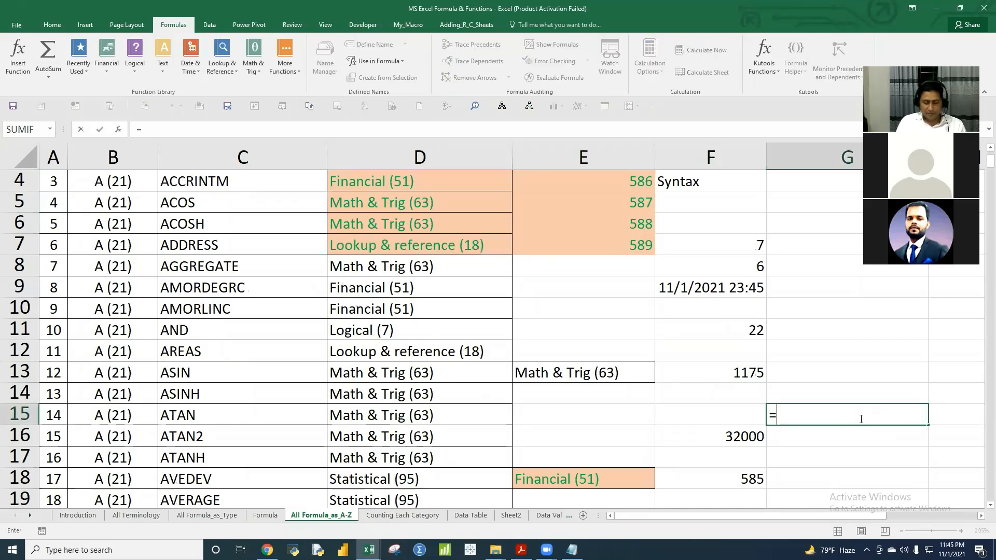
type("ave")
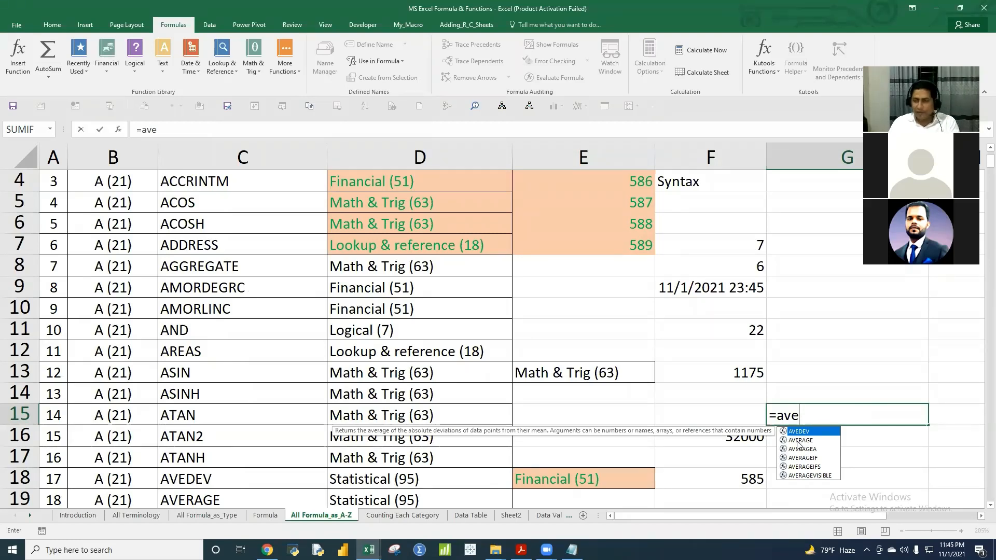
key("BackSpace")
key("BackSpace")
key("BackSpace")
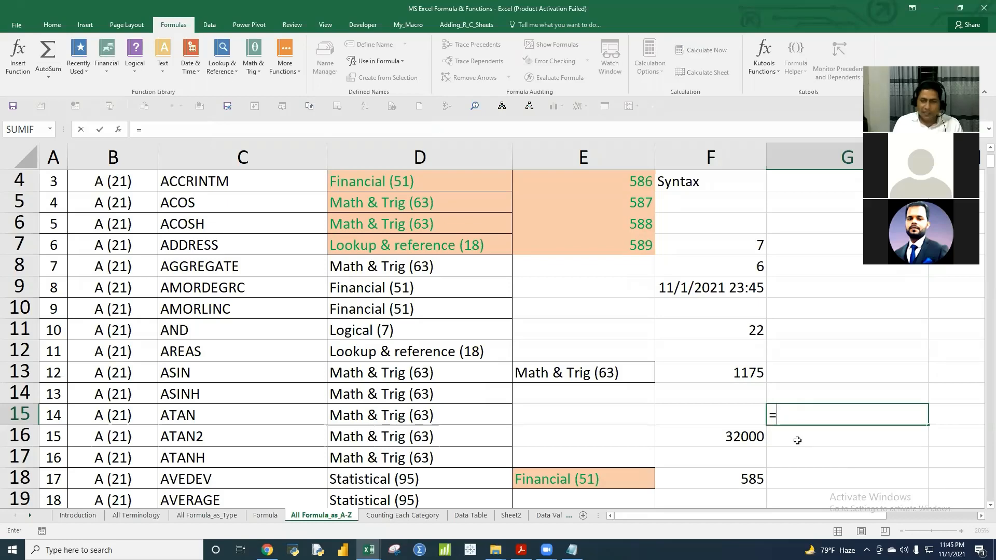
type("len")
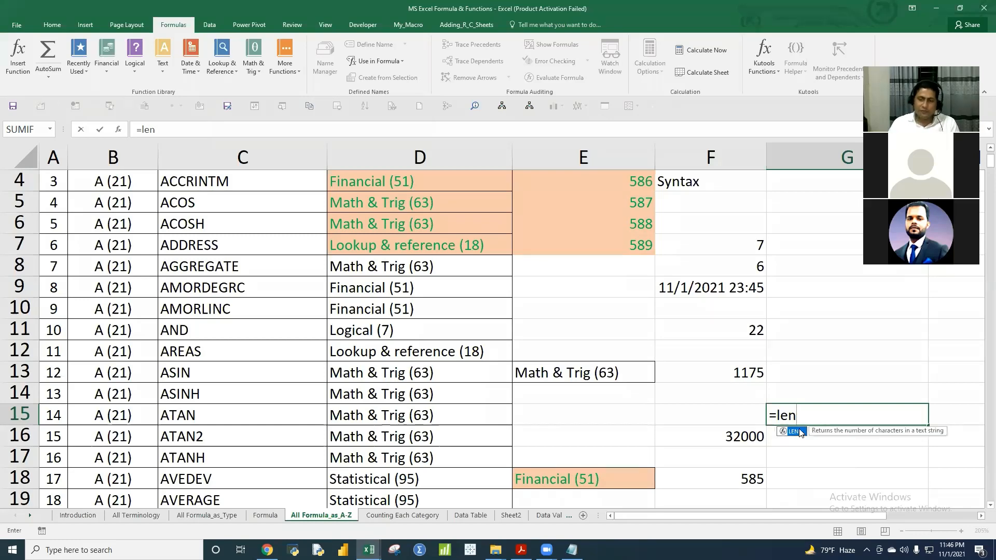
key("BackSpace")
key("BackSpace")
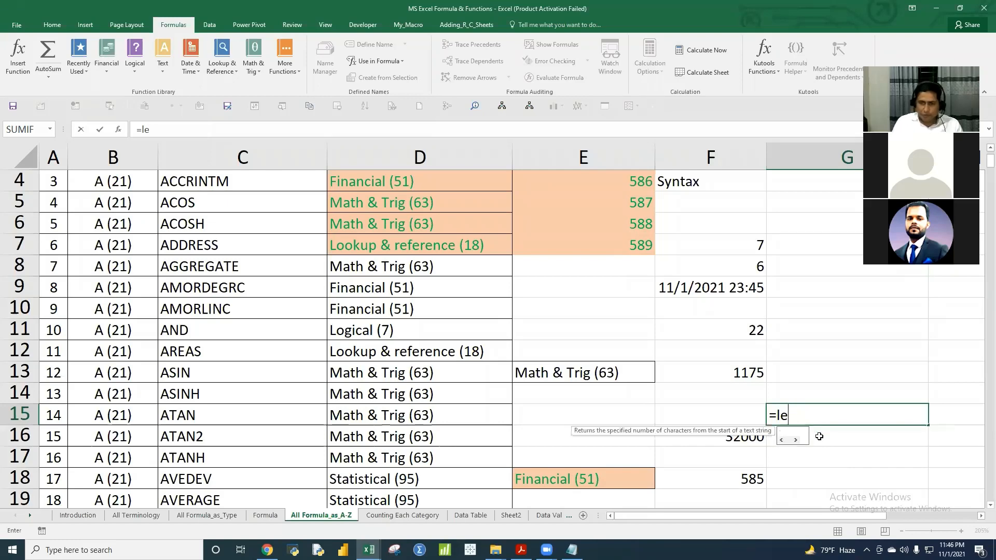
key("BackSpace")
- Complete the formula in G15 as =AVERAGE(E3:E7) to average the highlighted numbers in column E
type("ave")
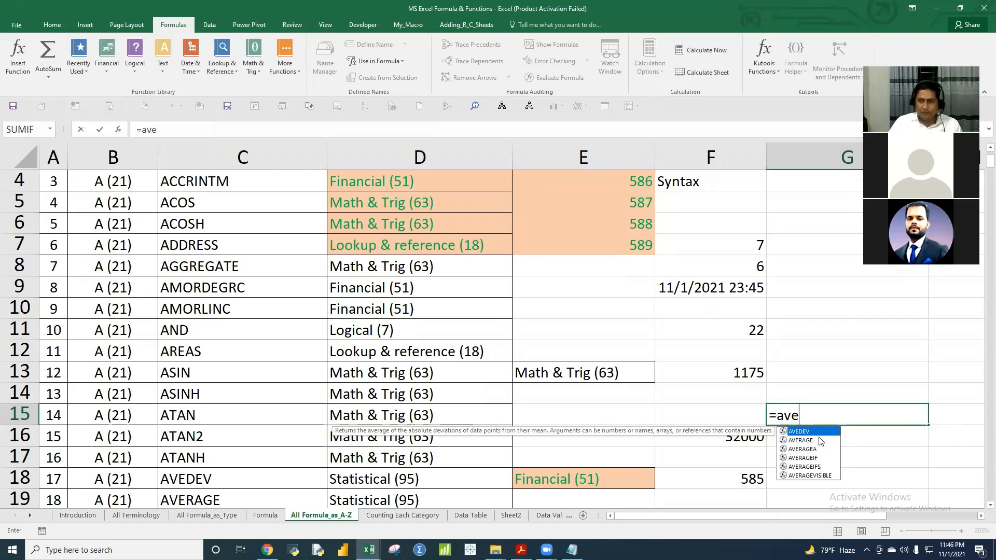
double_click(809, 441)
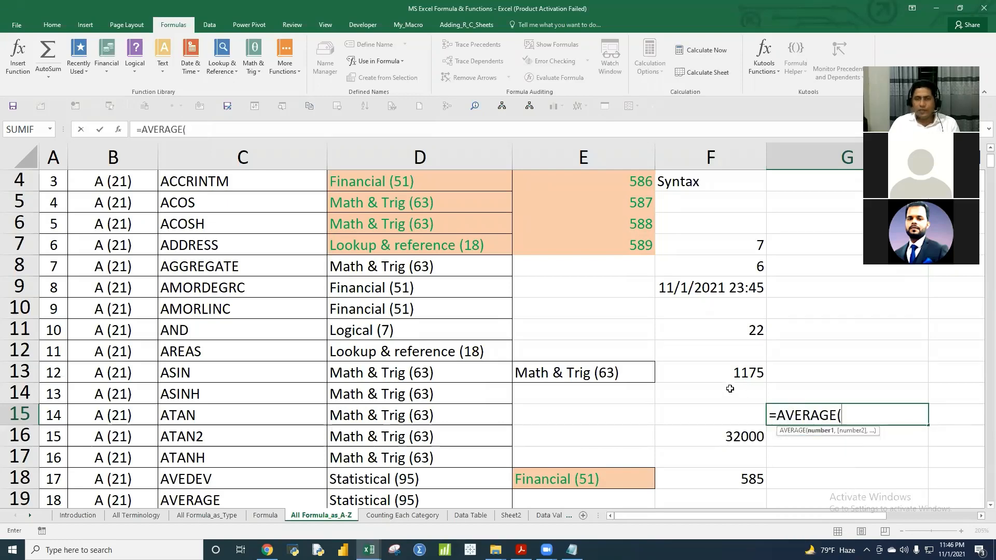
scroll(664, 287, "up", 1)
left_click_drag(633, 257, 628, 334)
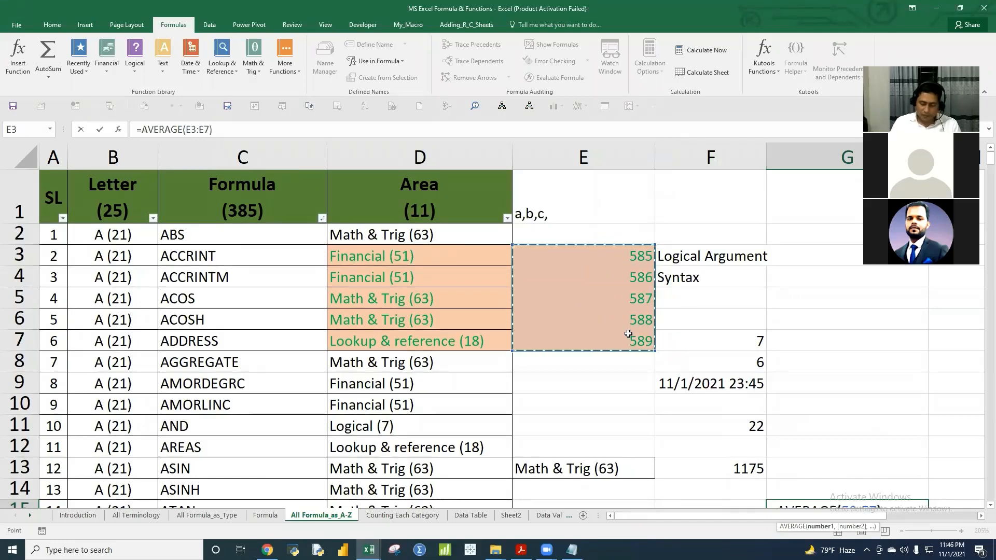
key("Return")
left_click(892, 461)
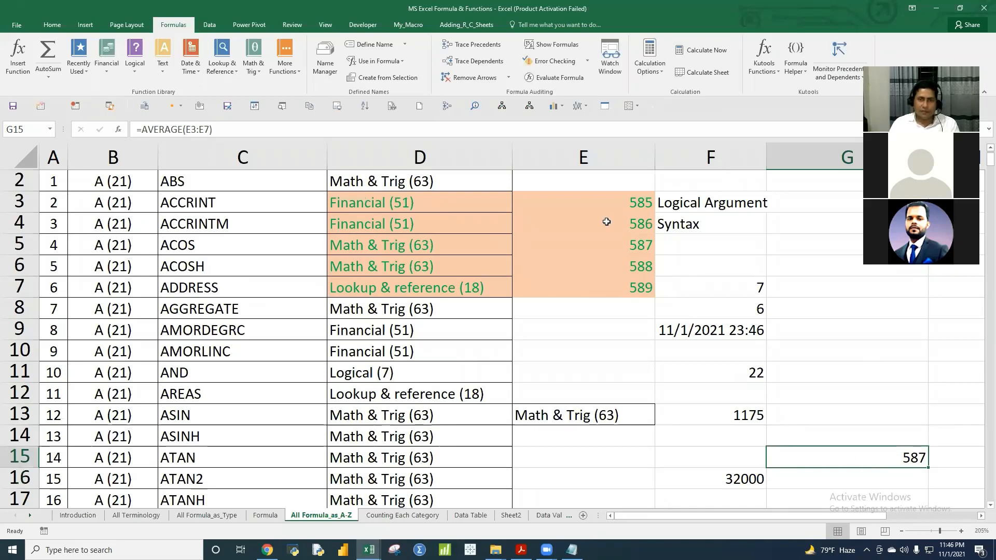
- Change the value in cell E3 to 585.25
left_click(618, 203)
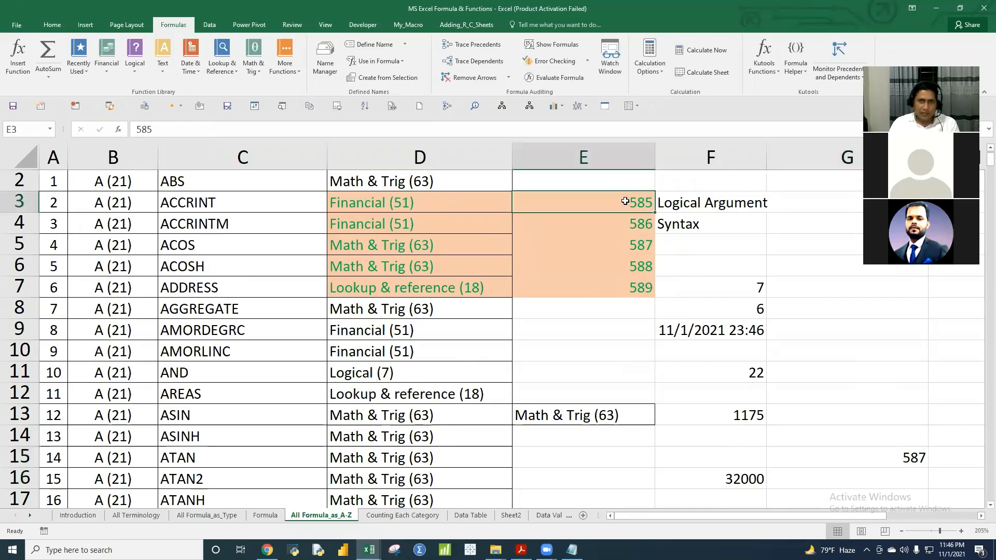
double_click(636, 203)
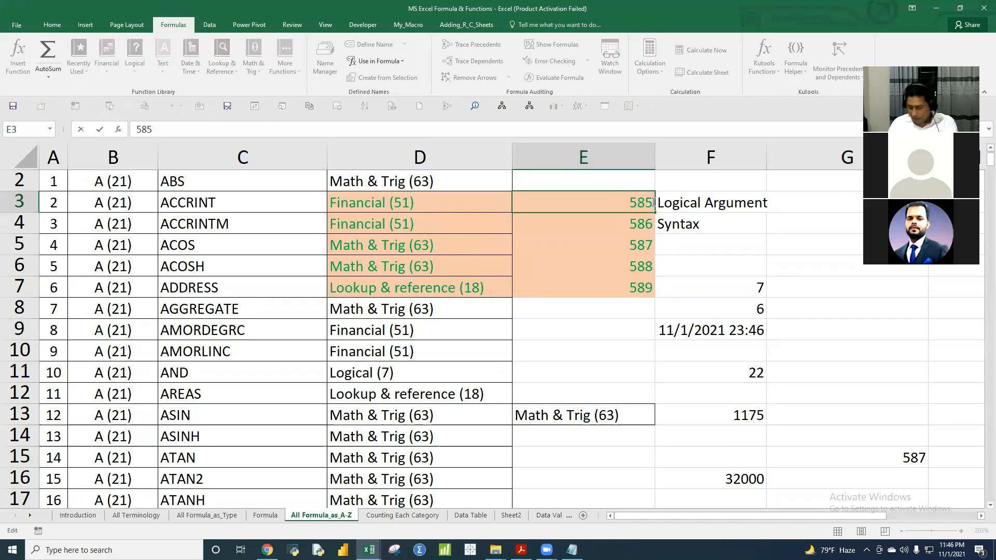
type(".25")
left_click(653, 244)
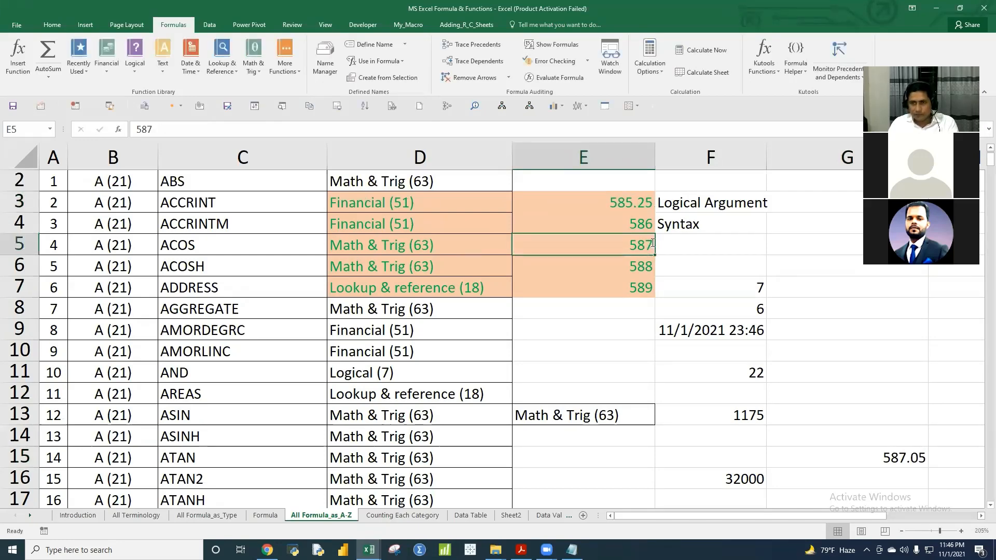
- Change the value in cell E5 to 5871.45, correcting the missing decimal point
double_click(652, 244)
type("145")
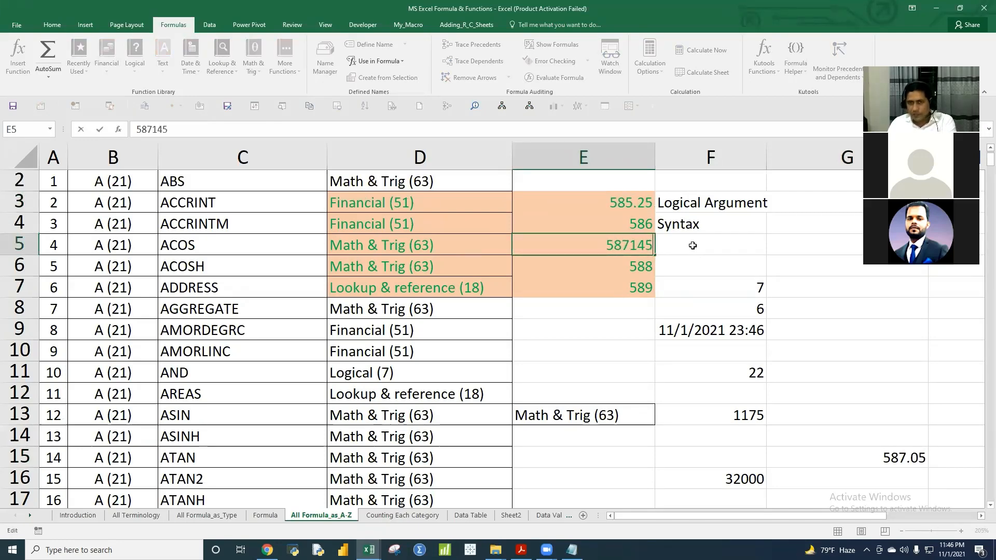
key("Return")
double_click(642, 245)
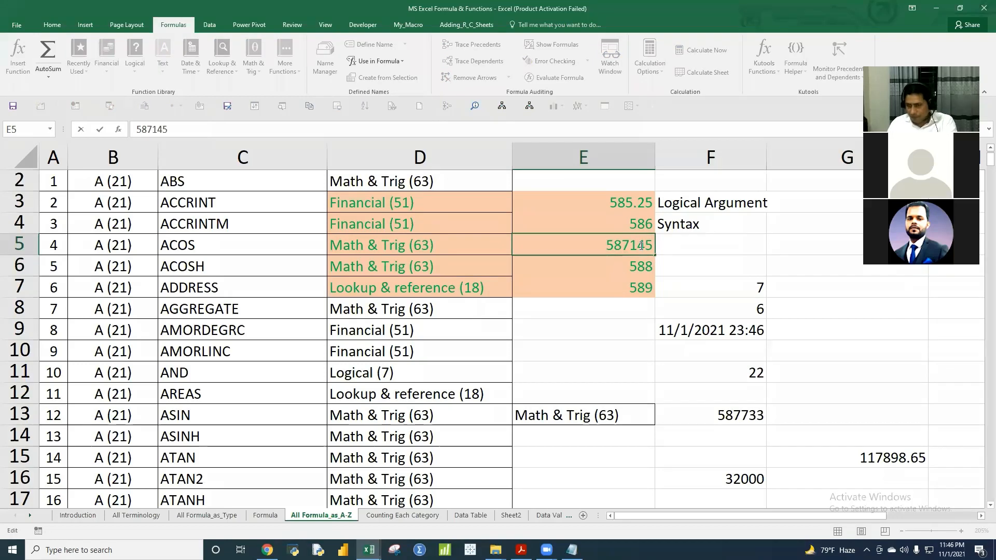
type(".")
key("Return")
- Wrap the AVERAGE formula in G15 in ROUND with 1 decimal digit, giving =ROUND(AVERAGE(E3:E7),1)
left_click(881, 456)
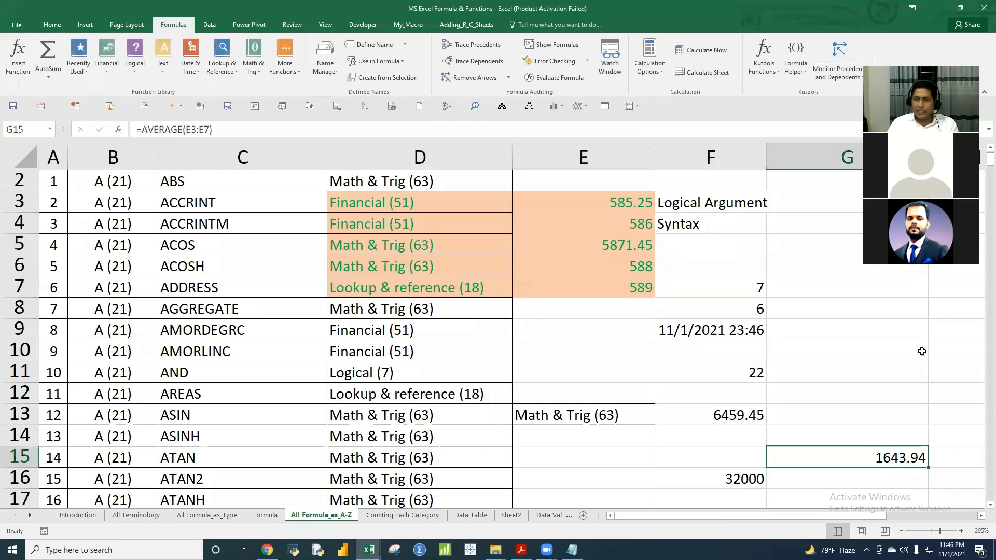
left_click(150, 129)
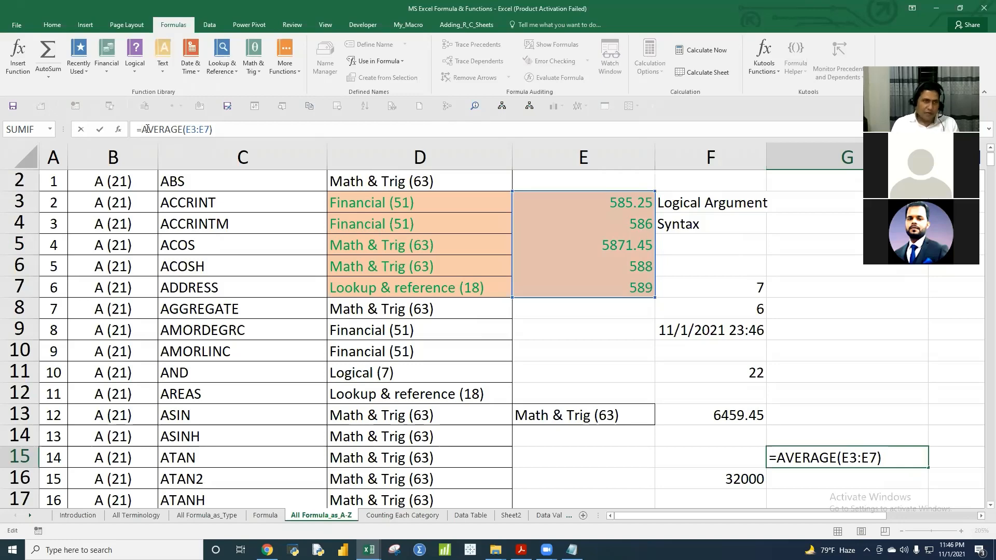
type("rou")
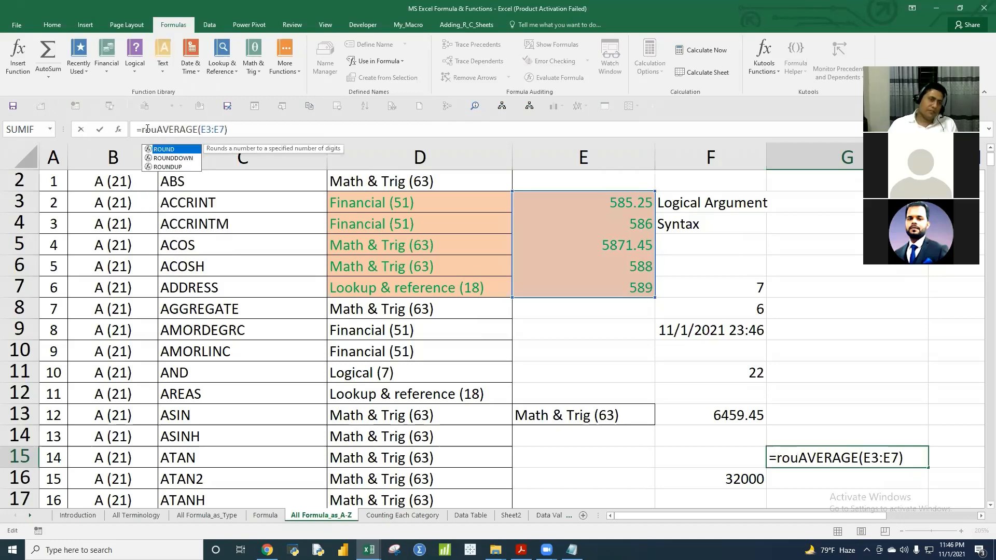
double_click(167, 150)
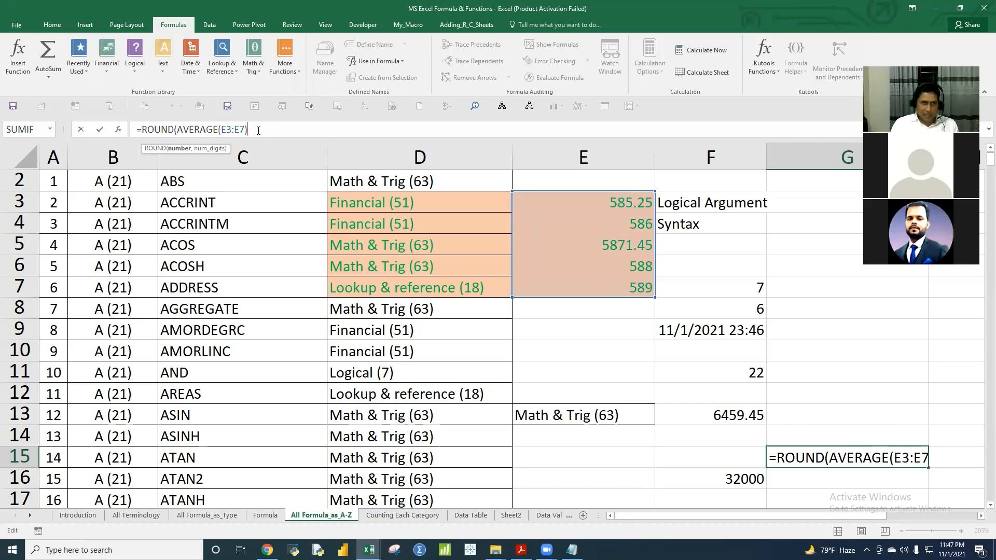
type(",")
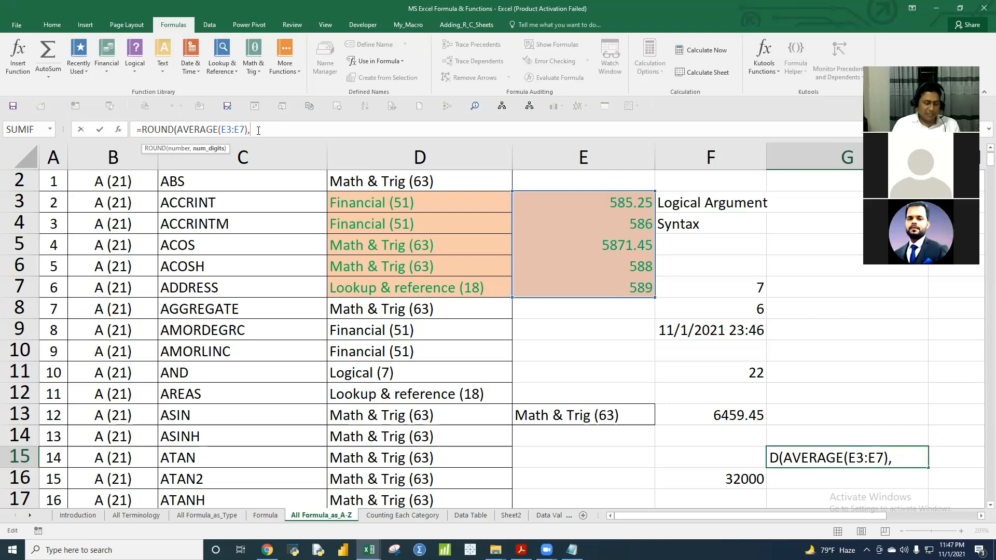
type("1")
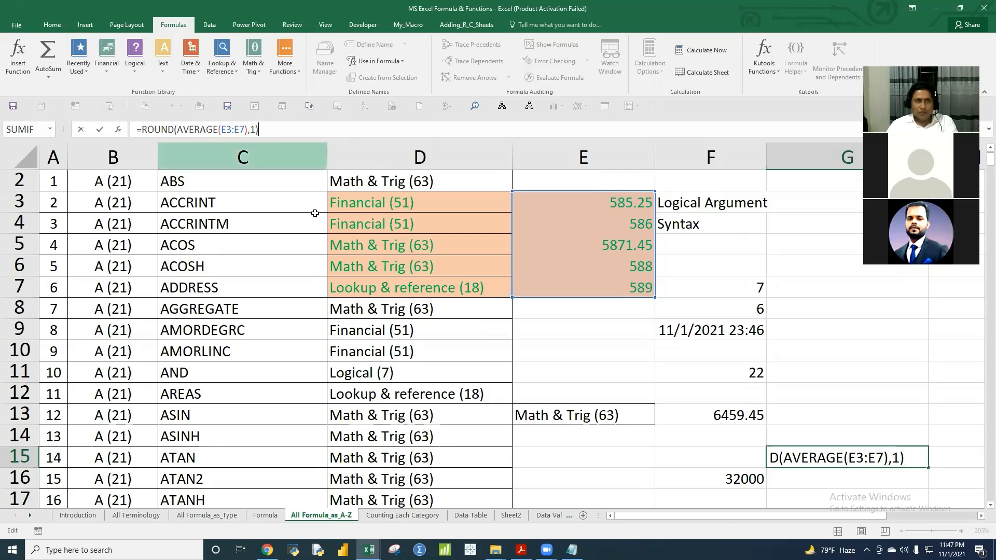
key("Return")
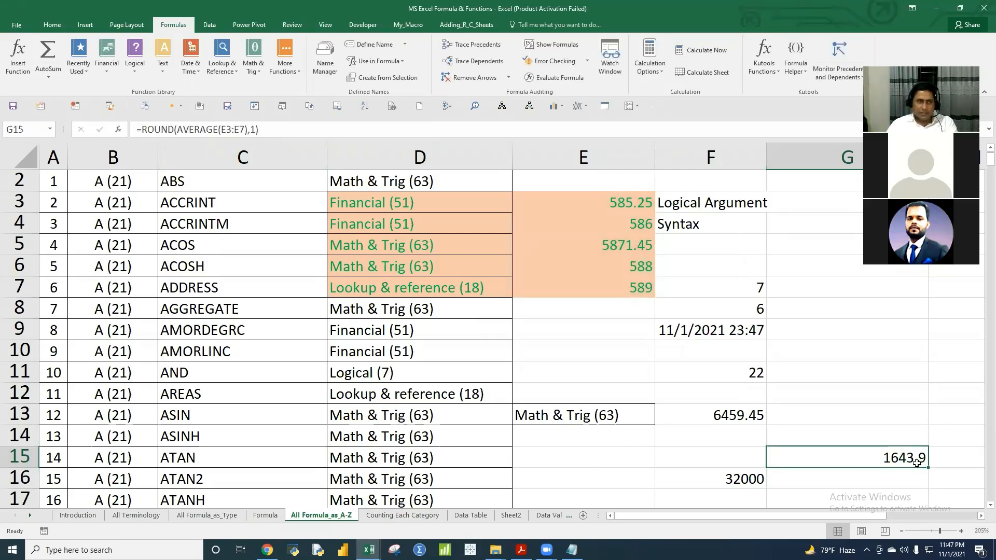
- Nest the rounded average in G15 inside INT, giving =INT(ROUND(AVERAGE(E3:E7),1))
left_click(142, 130)
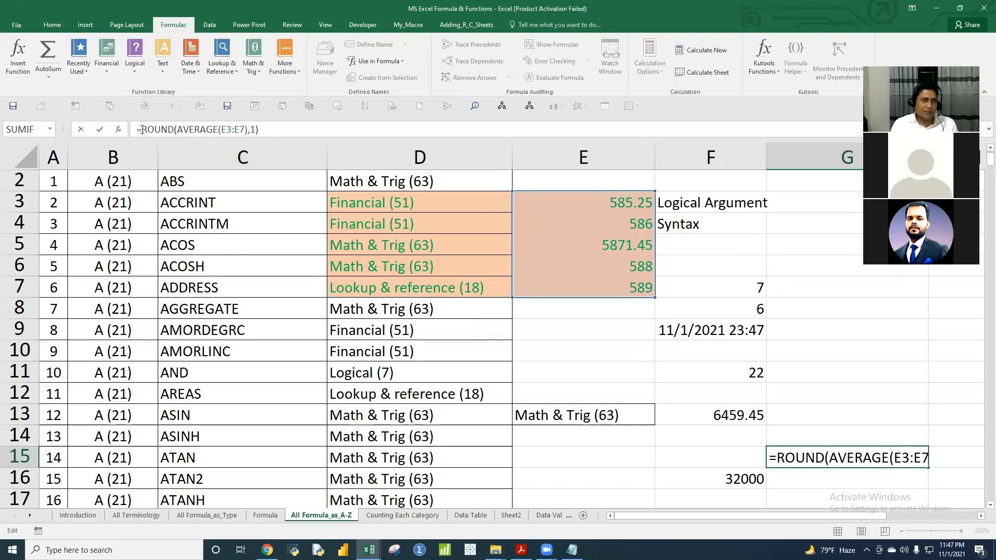
type("in")
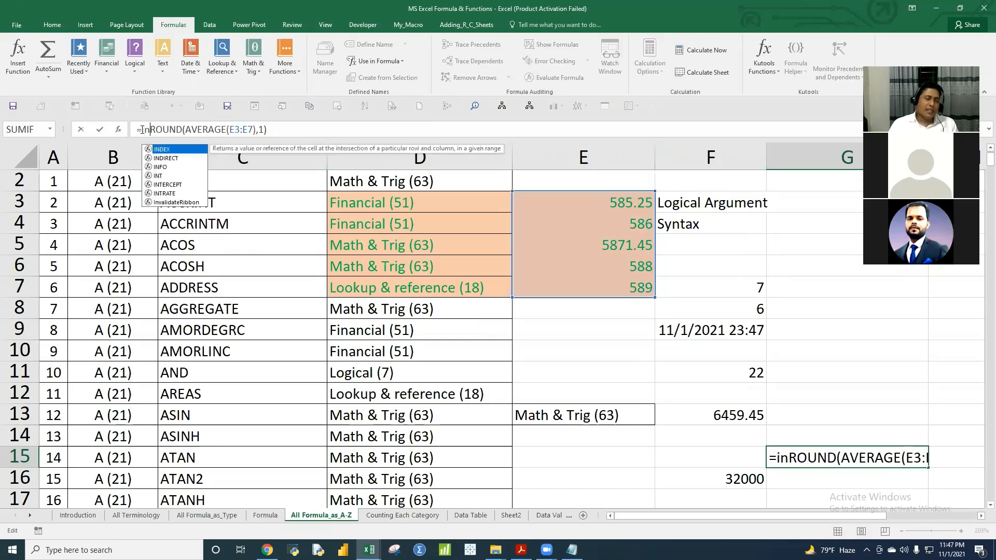
double_click(159, 176)
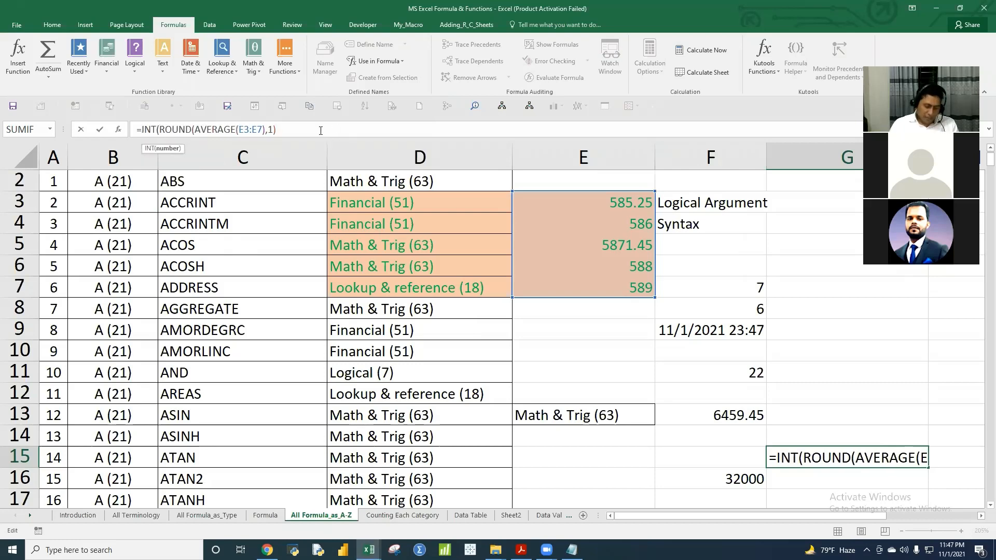
type(")")
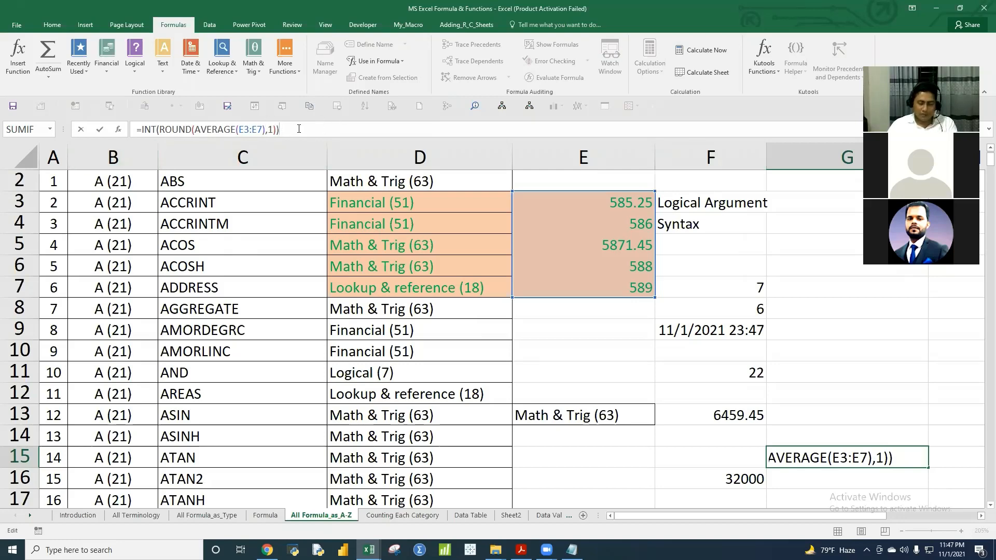
key("Return")
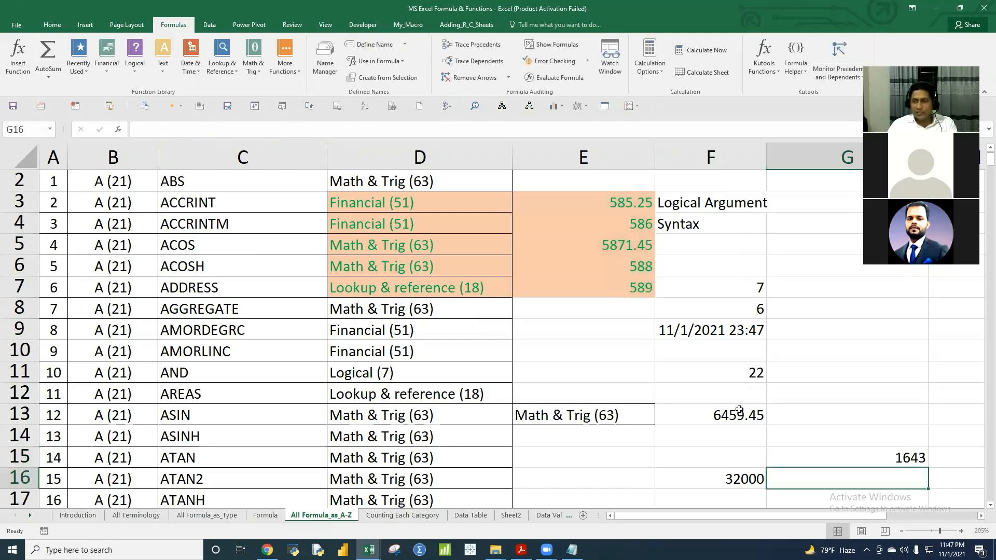
- Wrap the G15 formula in an IF function whose logical test checks that the INT result is greater than 0
left_click(892, 454)
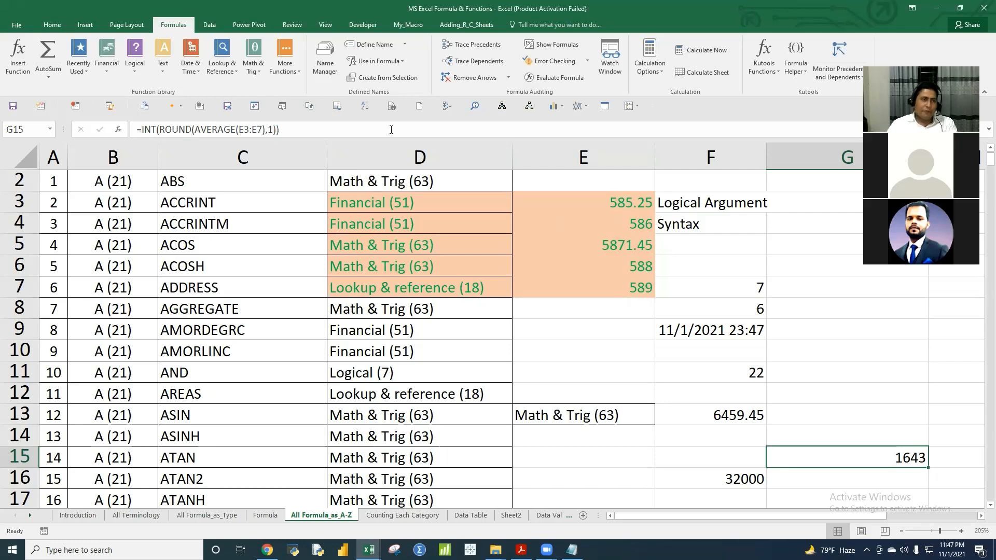
left_click(144, 127)
type("if")
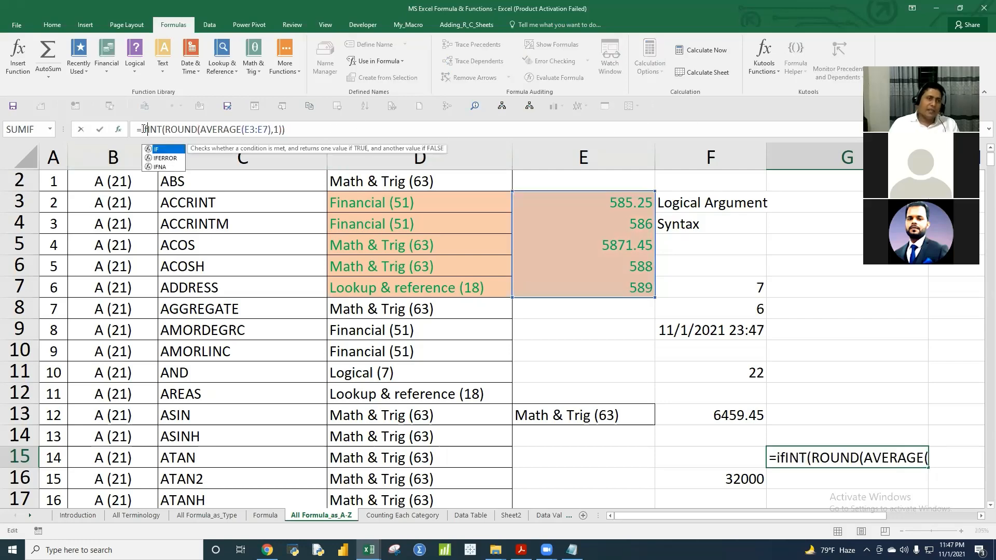
double_click(159, 149)
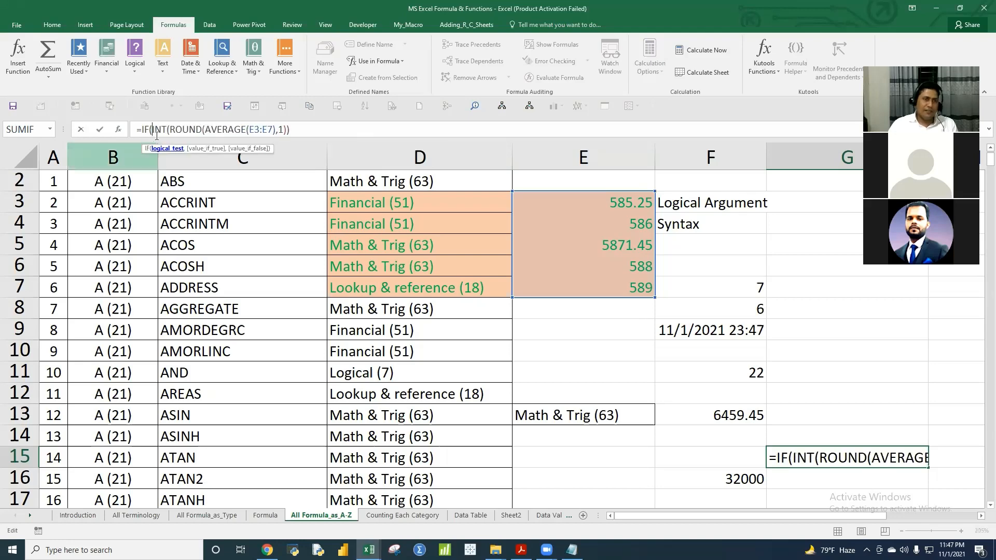
left_click_drag(290, 130, 147, 130)
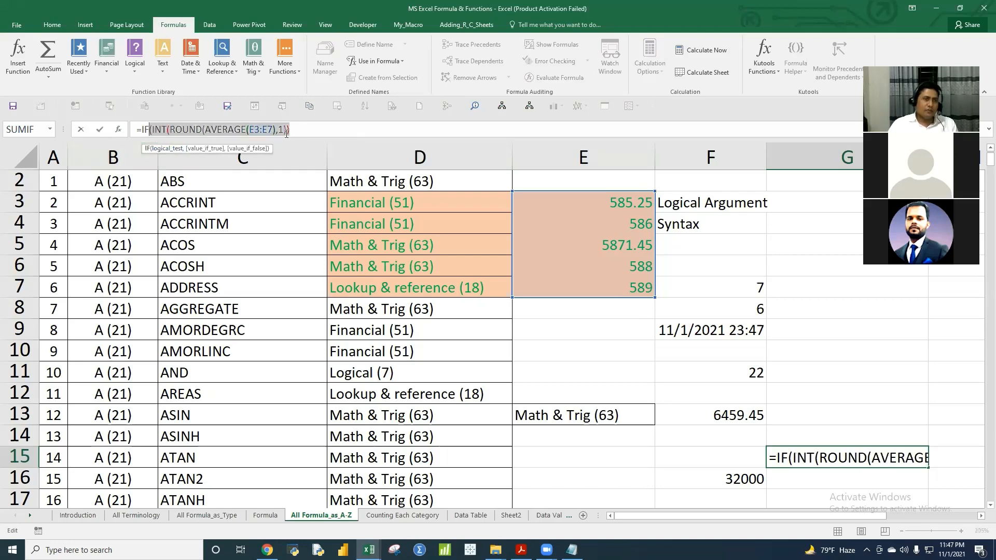
left_click(299, 131)
type(">")
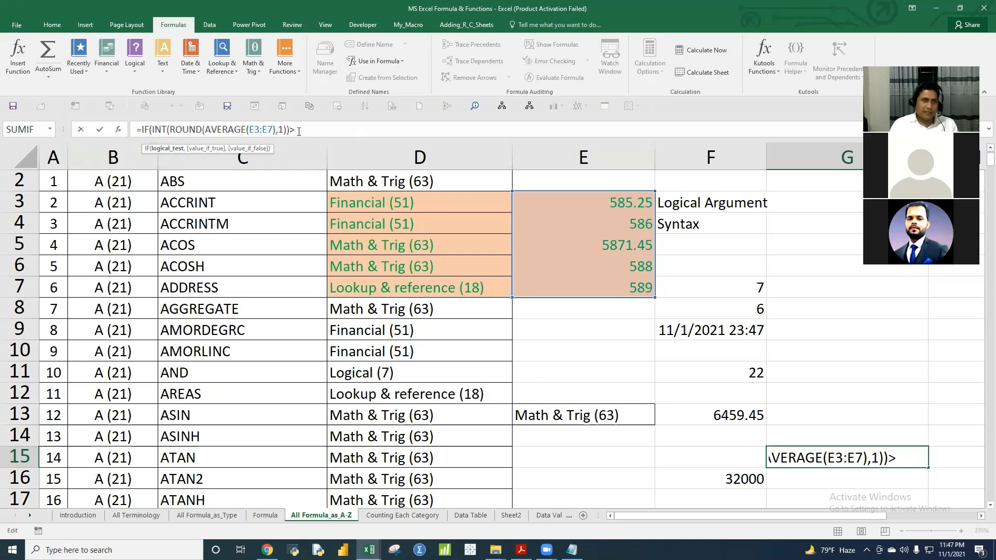
type("0")
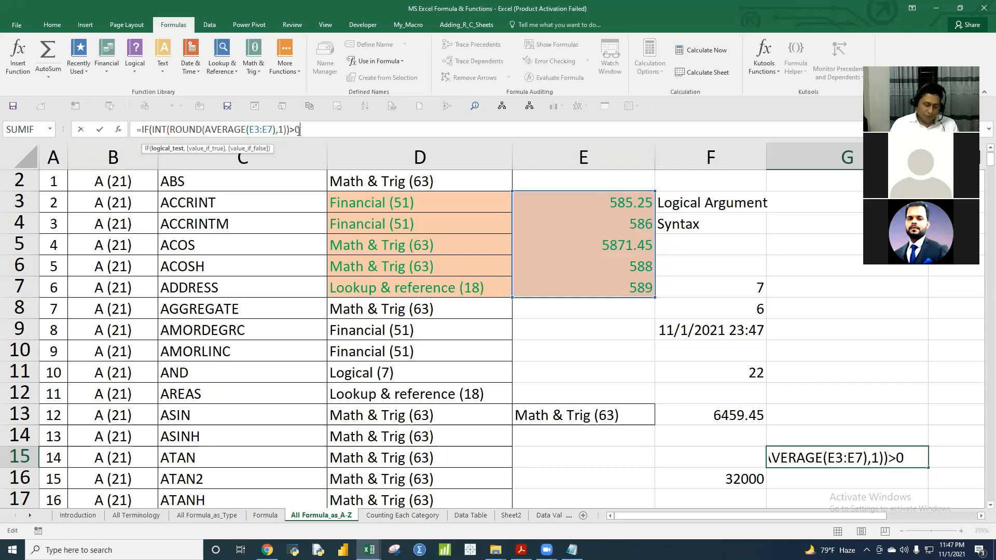
type(",")
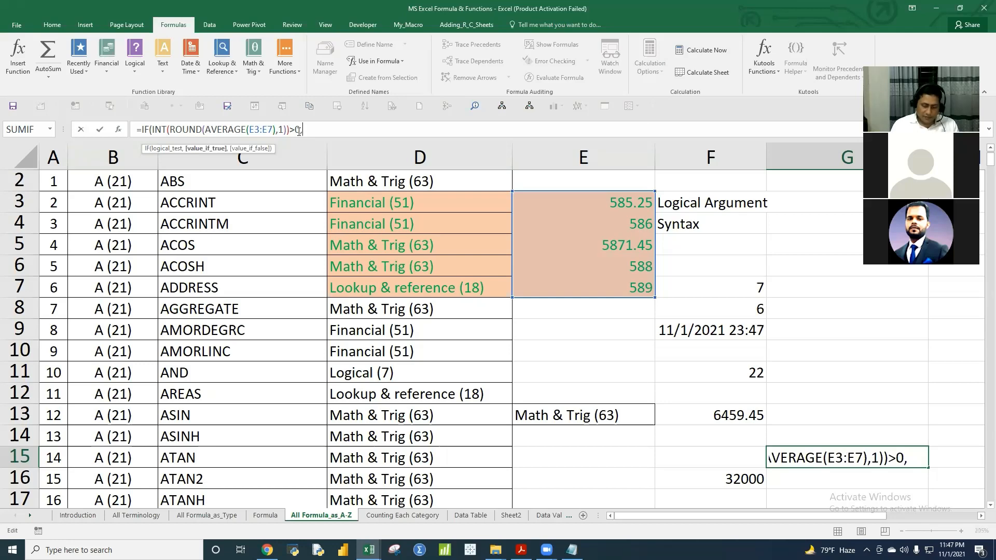
- Complete the IF formula in G15 with "Positive value" as the true result and "Nothing else" as the false result
type("\"Pos")
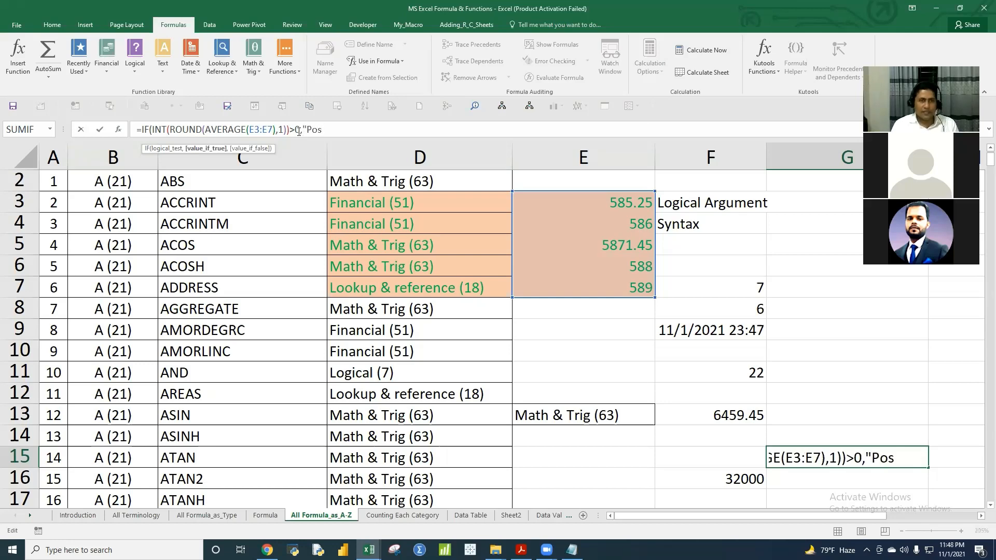
type("itive")
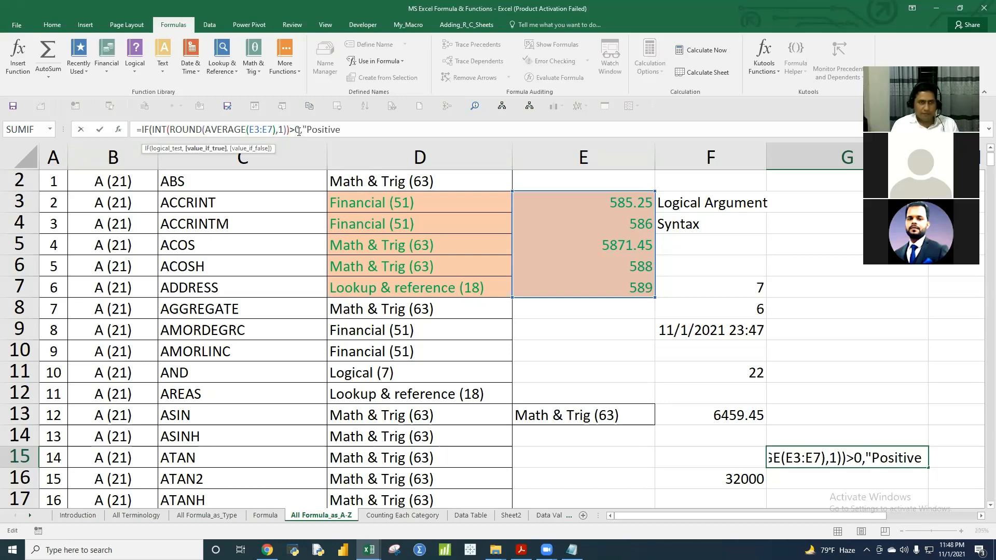
type(" valu")
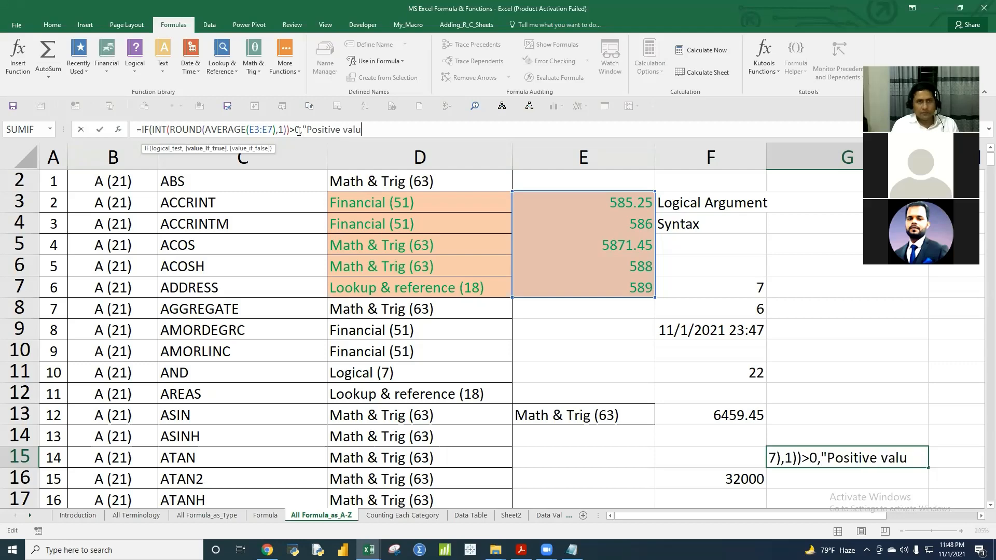
type("e\",")
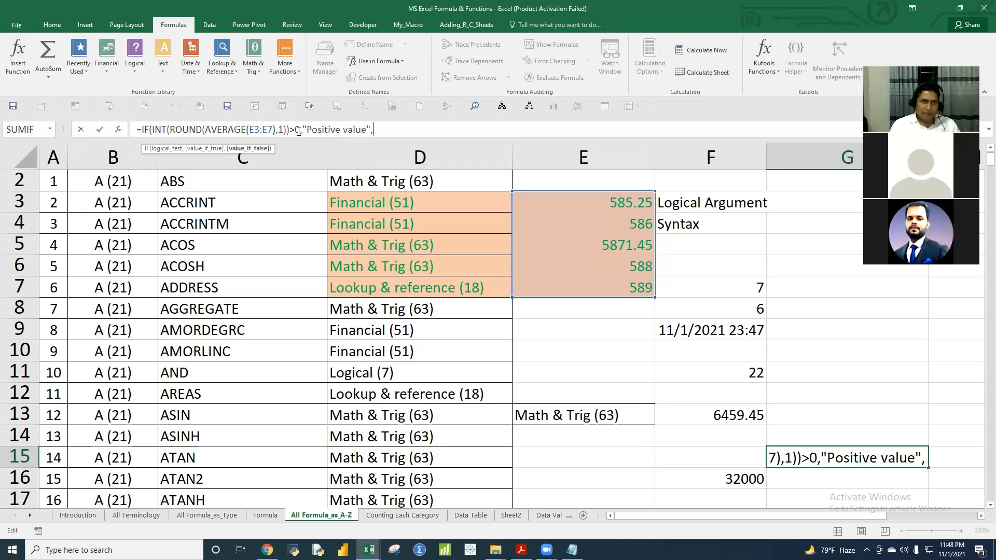
type("\"")
type("No")
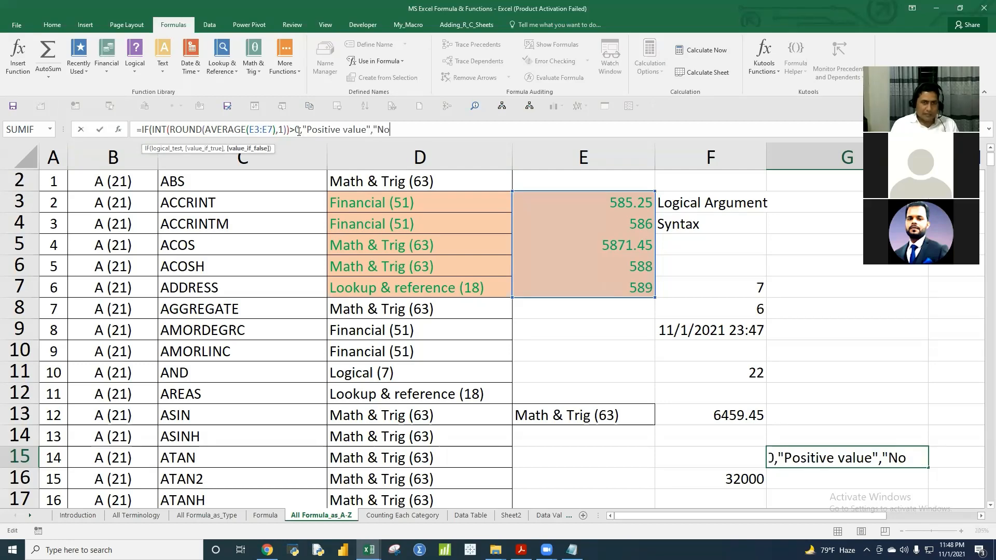
type("thing ")
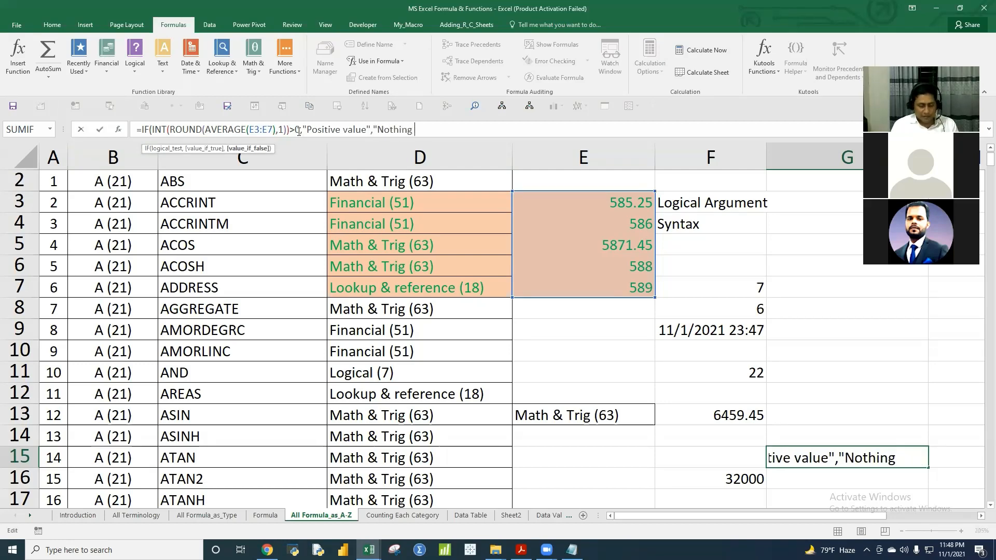
type("else")
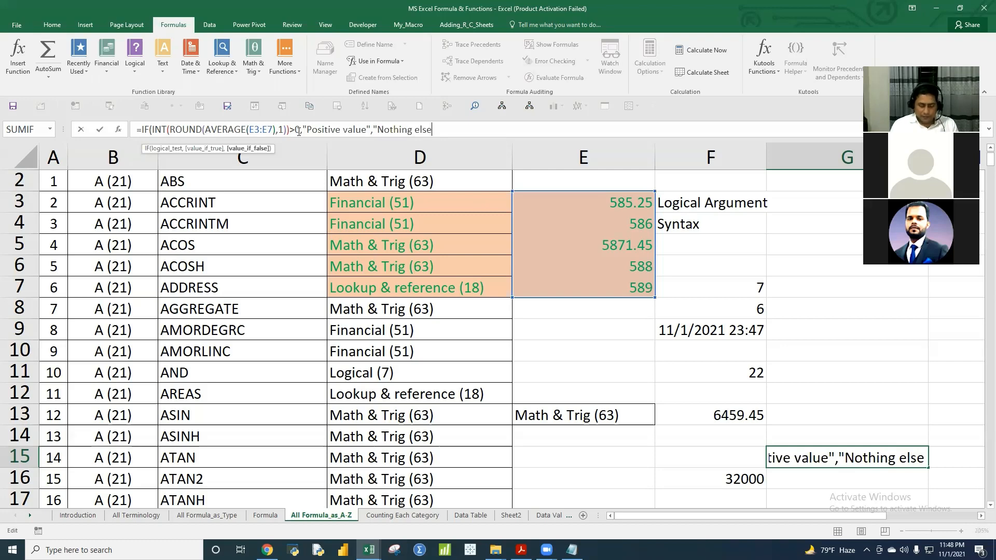
type("\"")
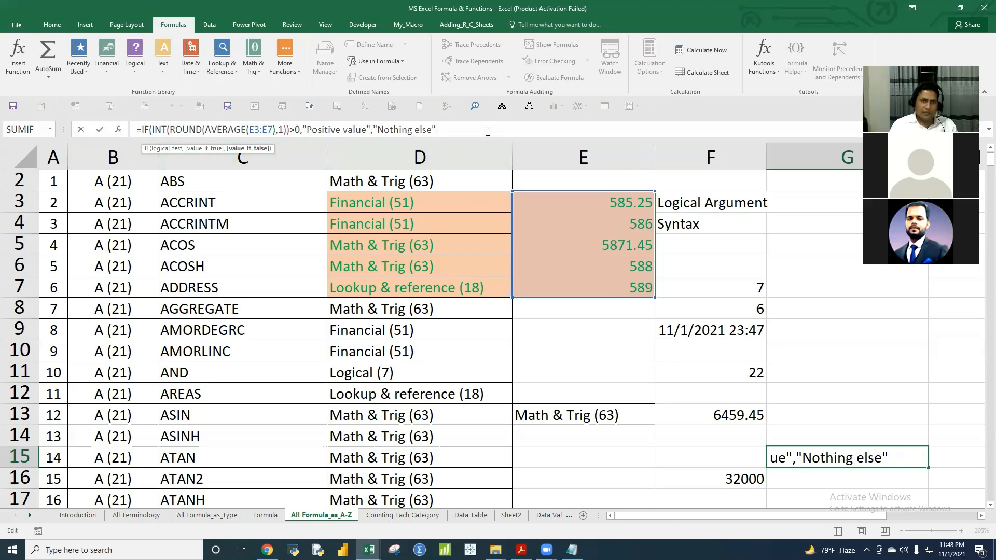
type(")")
key("Return")
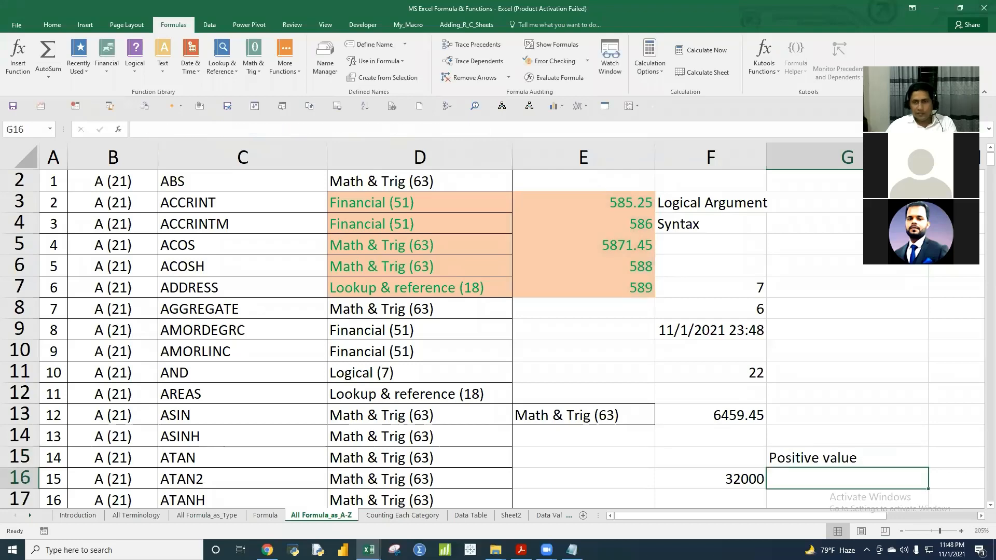
key("Up")
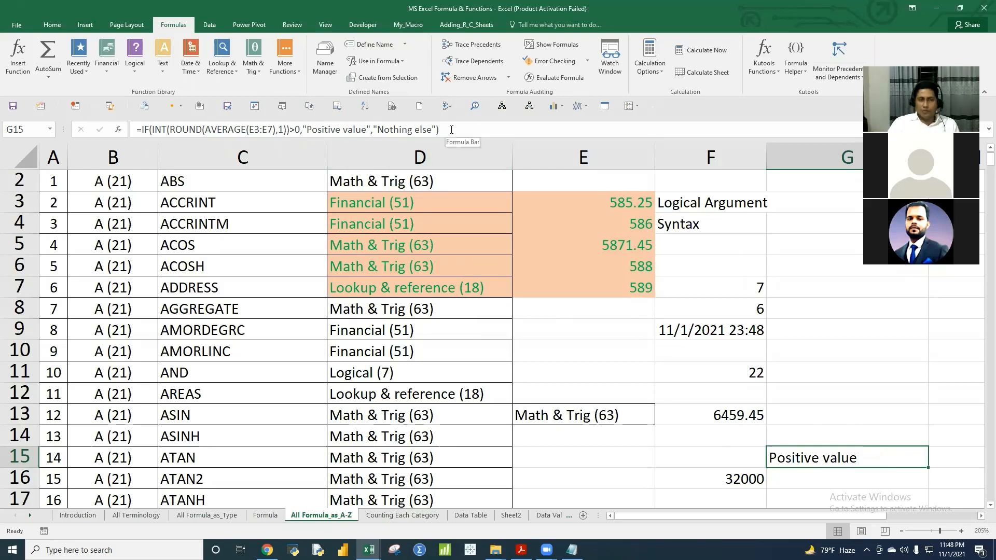
left_click(828, 485)
left_click(796, 453)
key("Return")
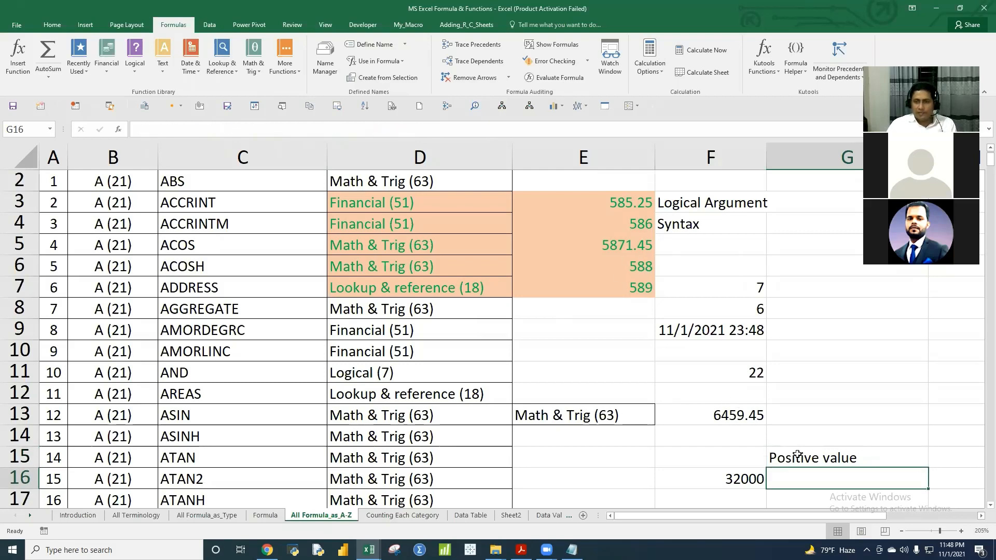
left_click(798, 454)
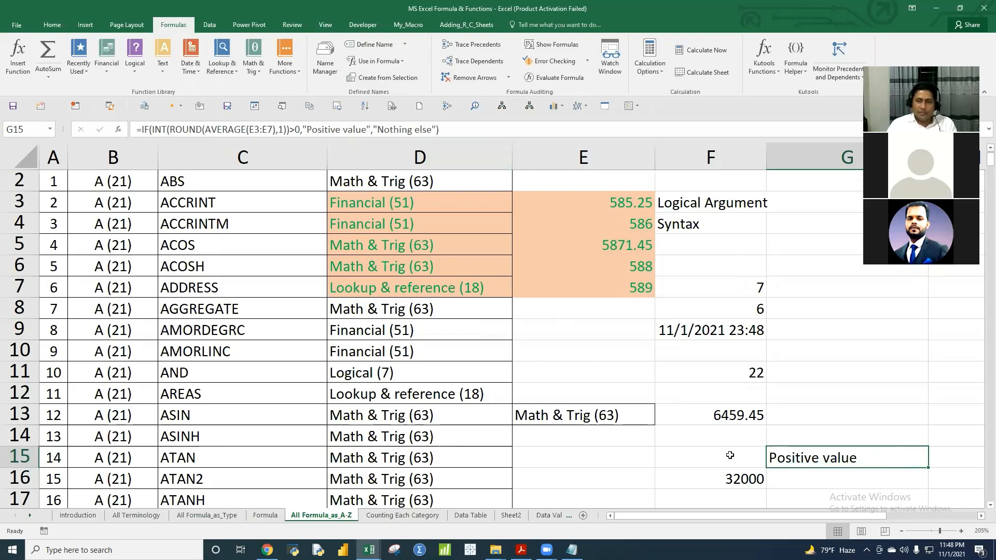
- Start a formula in G16 that averages the range E3:E7 with AVERAGE
key("Return")
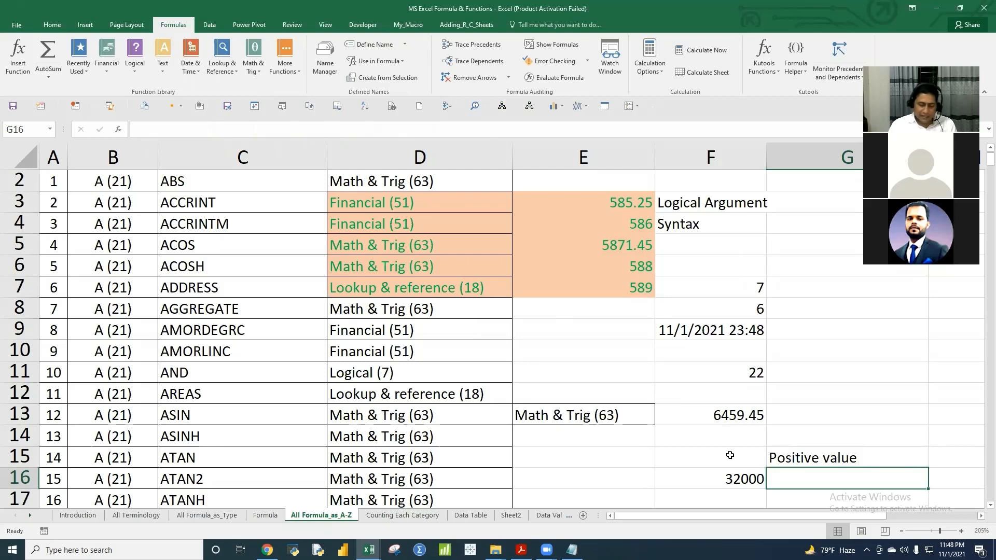
type("=")
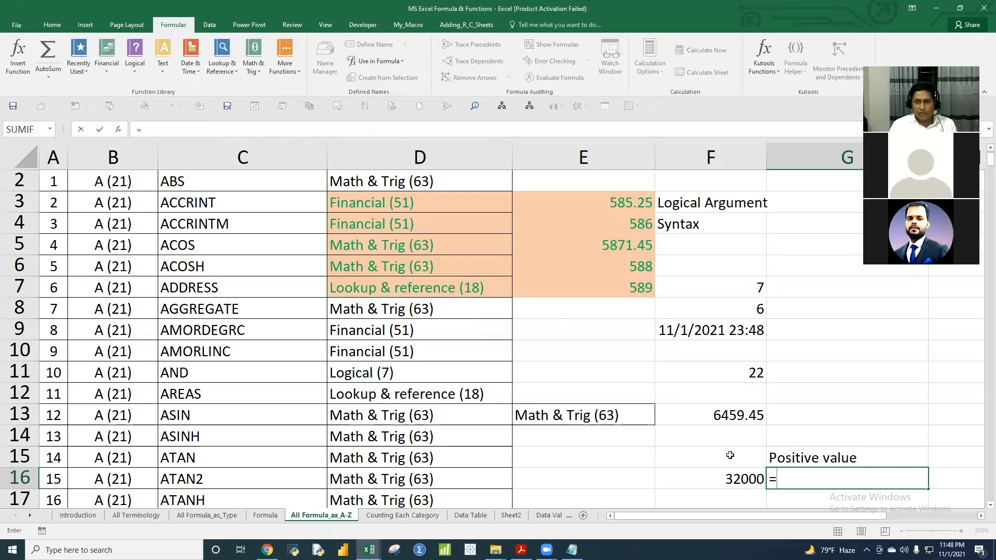
type("ave")
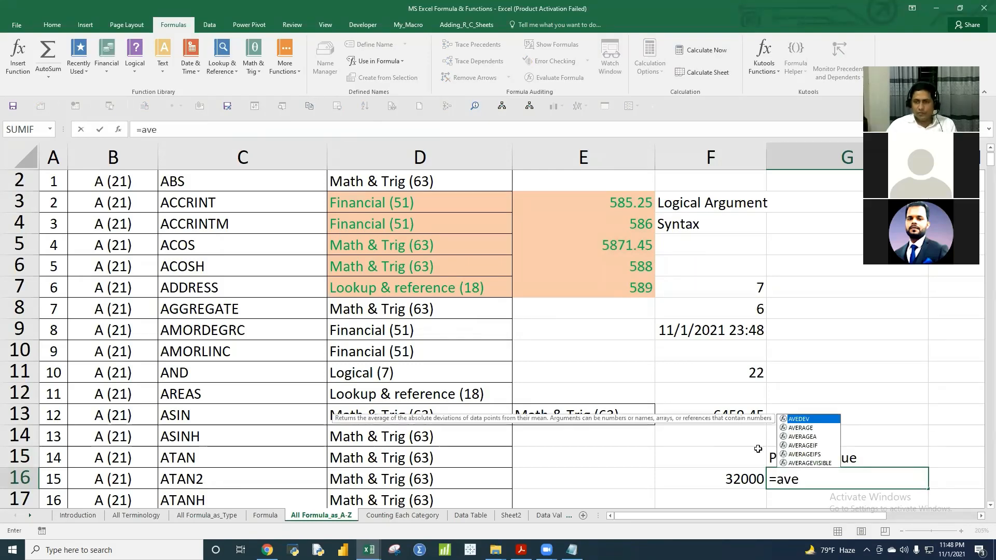
double_click(802, 428)
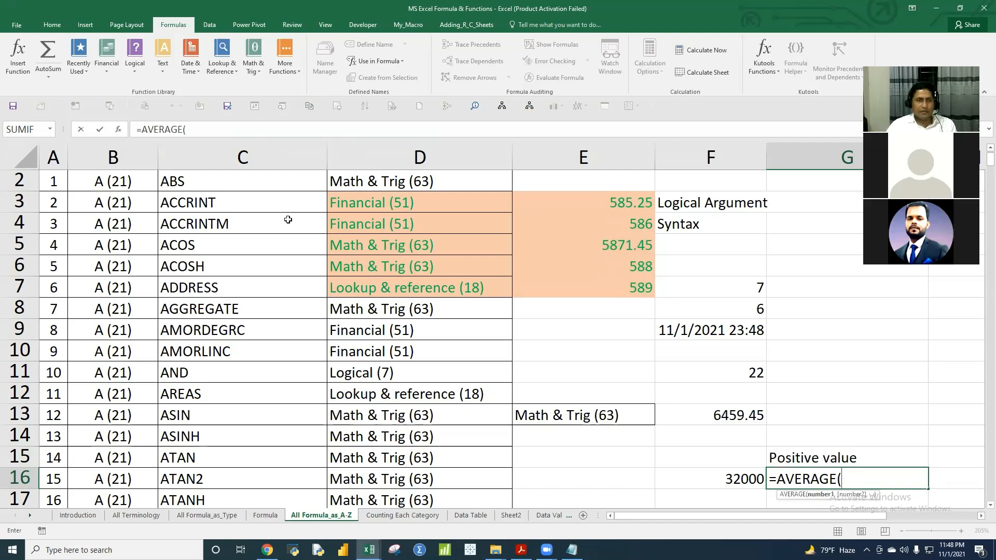
left_click_drag(604, 198, 609, 278)
type(")")
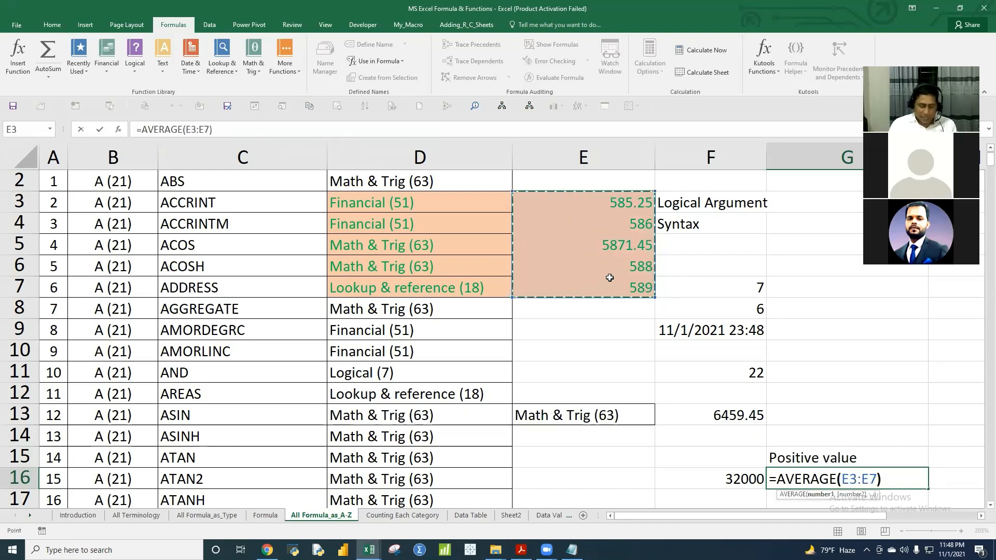
- Join MAX(E3:E7) to the AVERAGE formula in G16 with an ampersand
type("&")
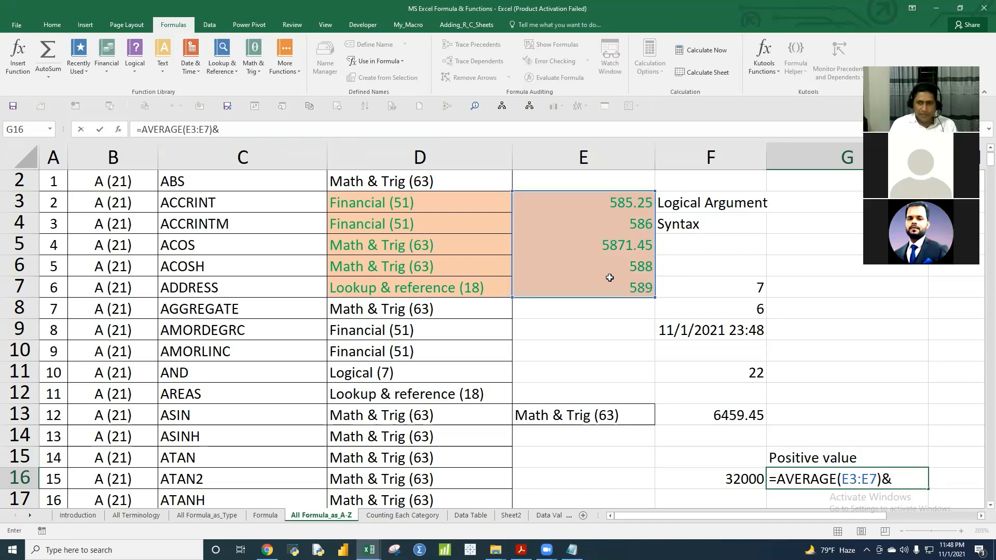
type("max")
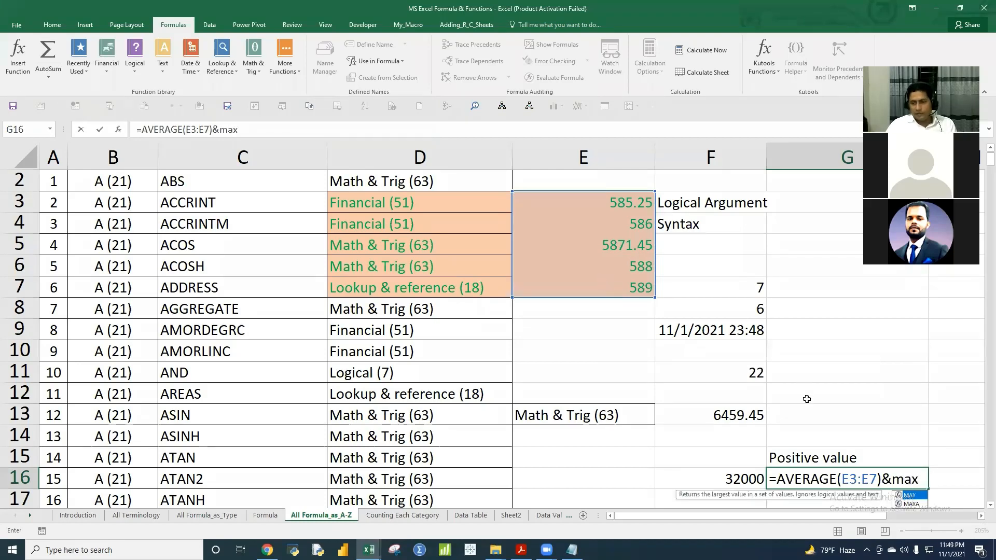
double_click(912, 496)
left_click_drag(625, 200, 633, 281)
type(")")
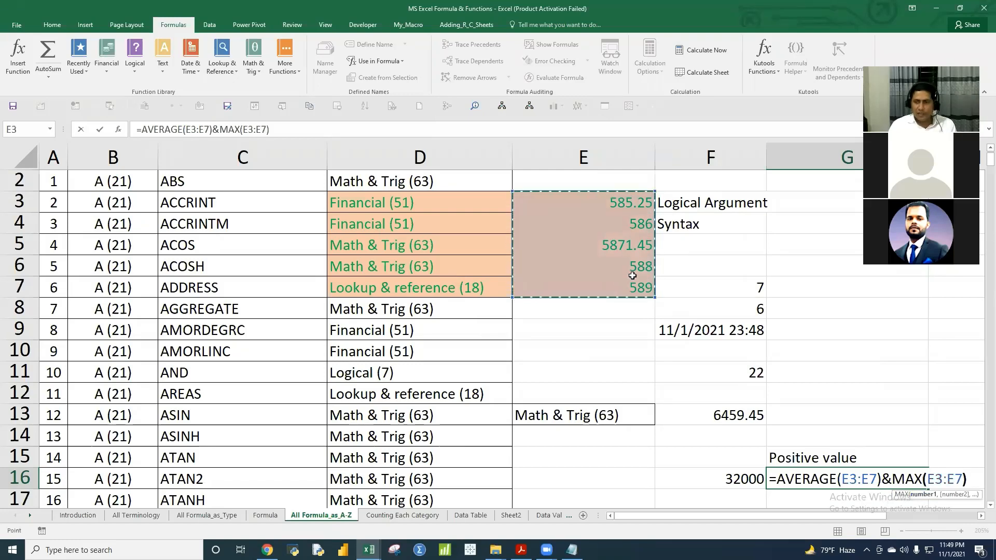
- Append &MIN(E3:E7) to the G16 formula and enter it as =AVERAGE(E3:E7)&MAX(E3:E7)&MIN(E3:E7)
type("&")
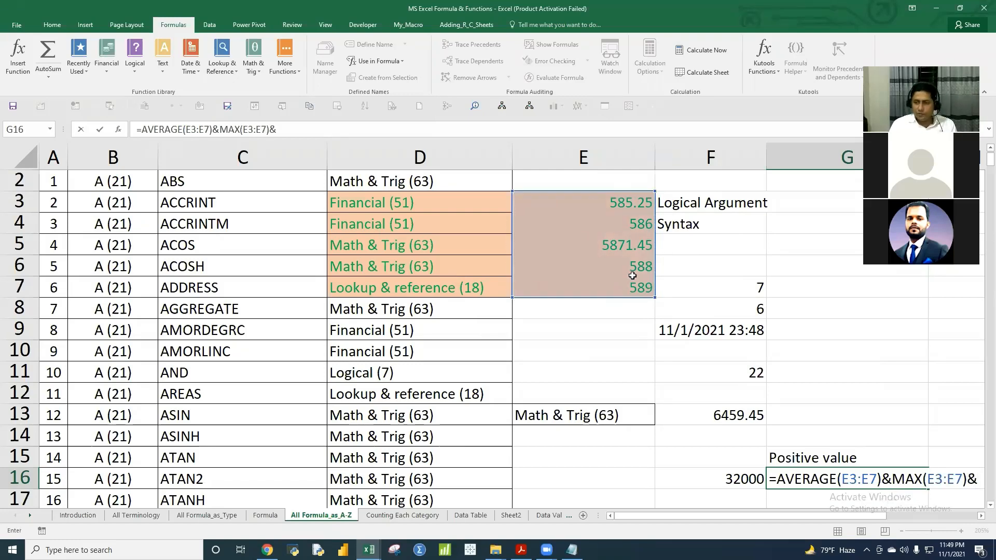
type("min")
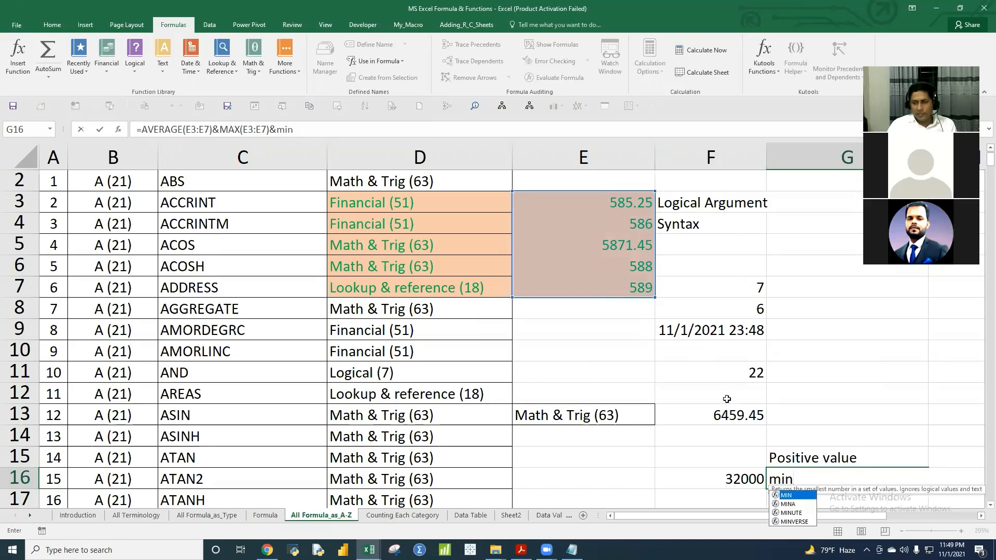
double_click(787, 496)
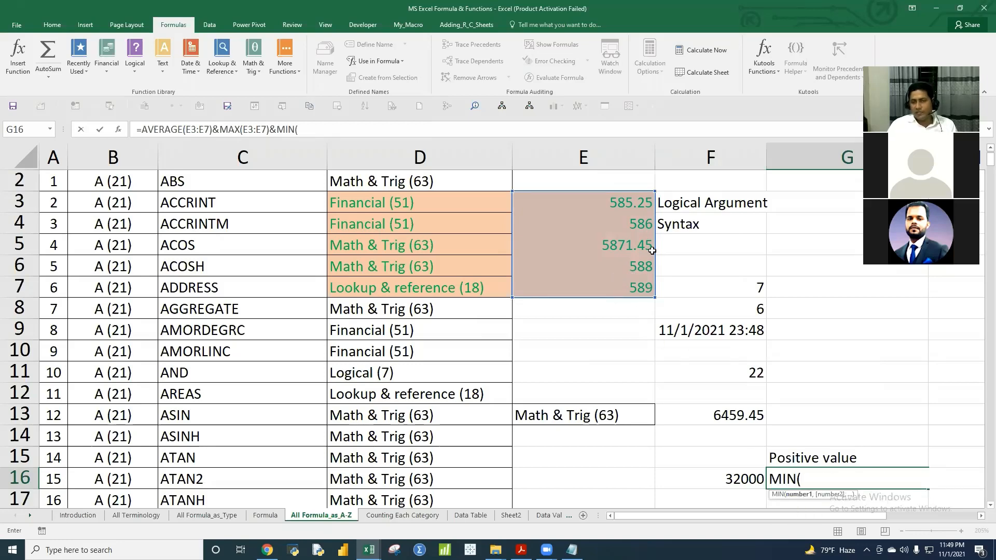
left_click(615, 202)
left_click_drag(616, 235, 623, 284)
type(")")
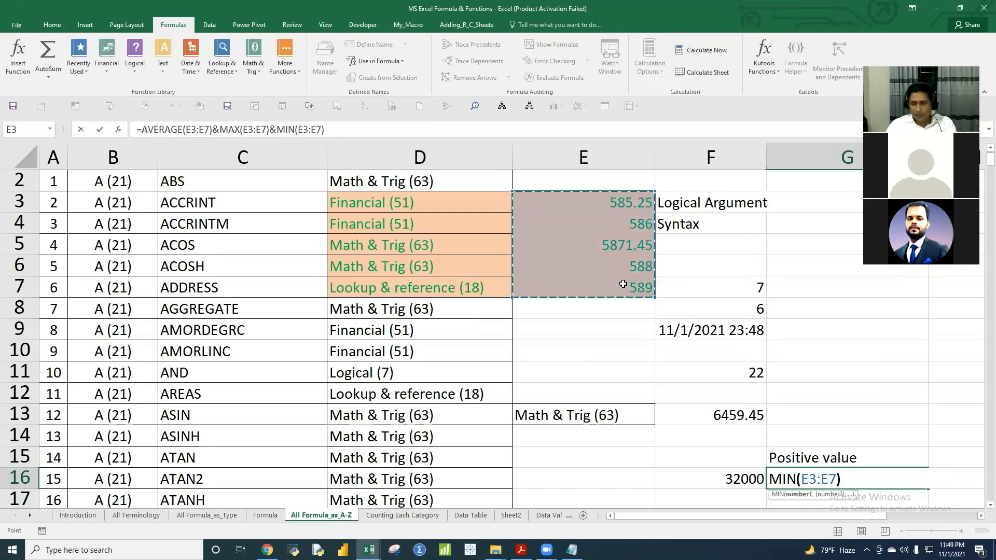
key("Return")
- Insert a CHAR(10) line break between the AVERAGE and MAX parts of the G16 formula, joined with ampersands
left_click(829, 463)
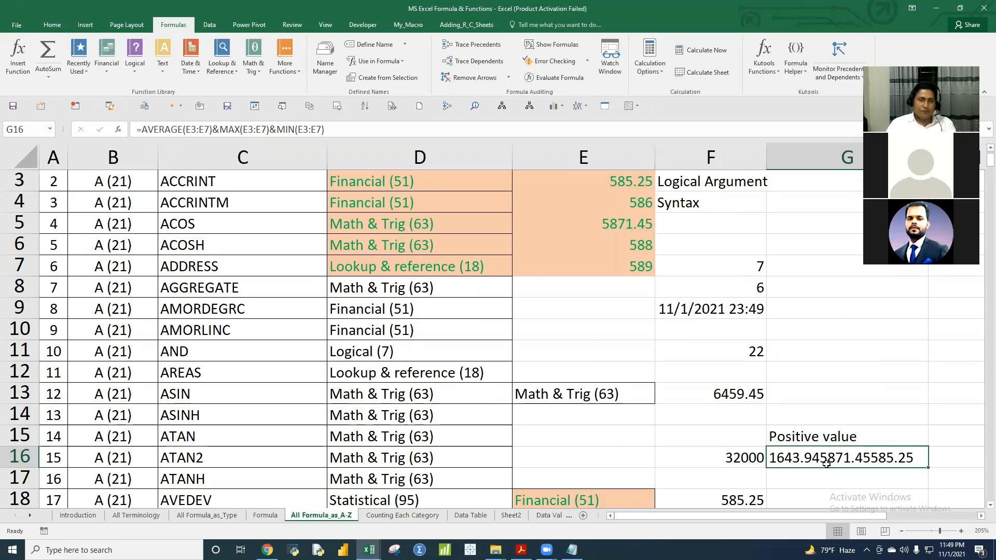
left_click(220, 130)
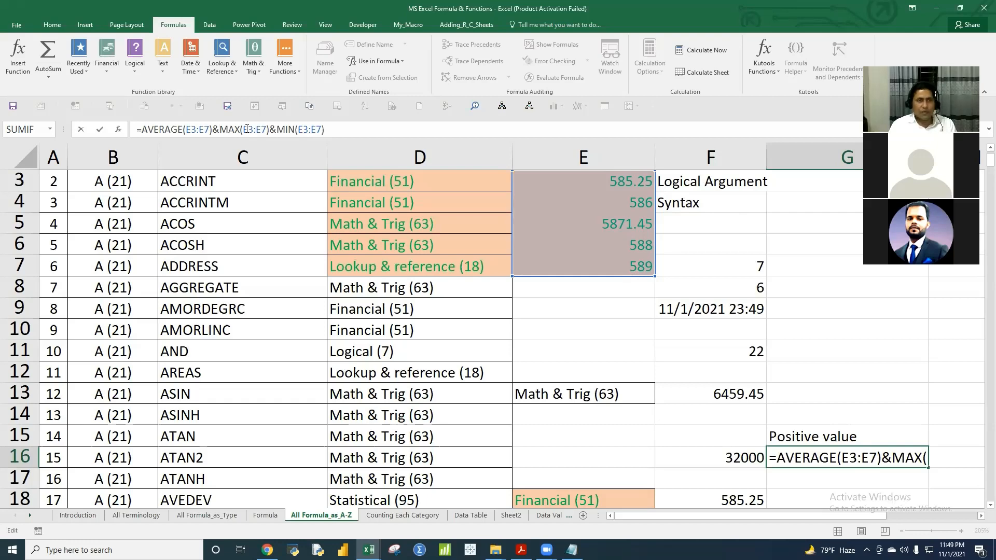
type("cha")
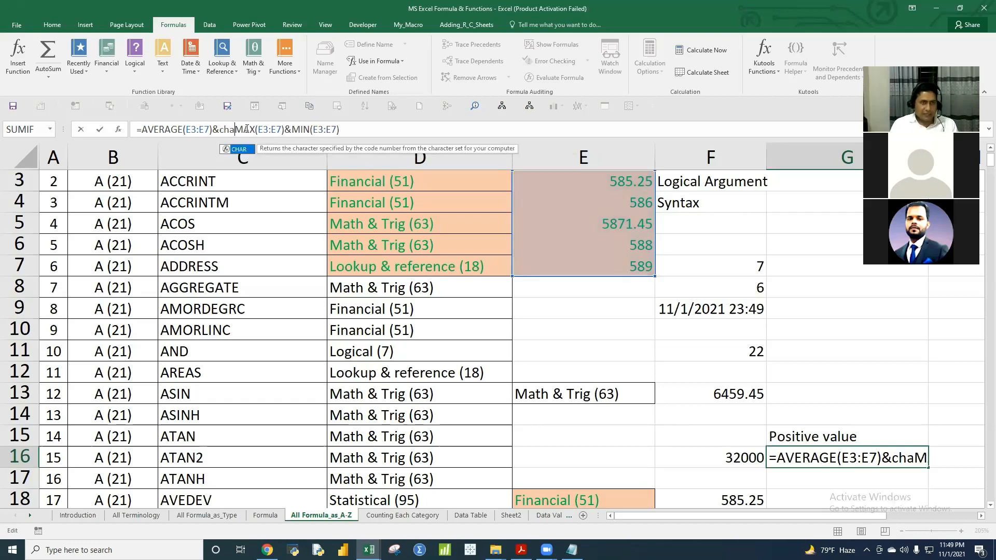
key("Tab")
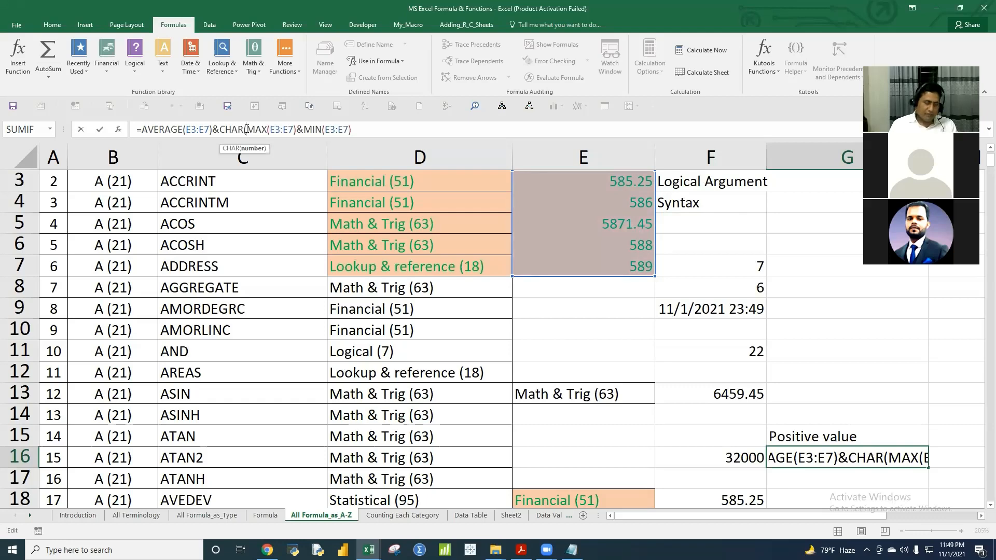
type("10)")
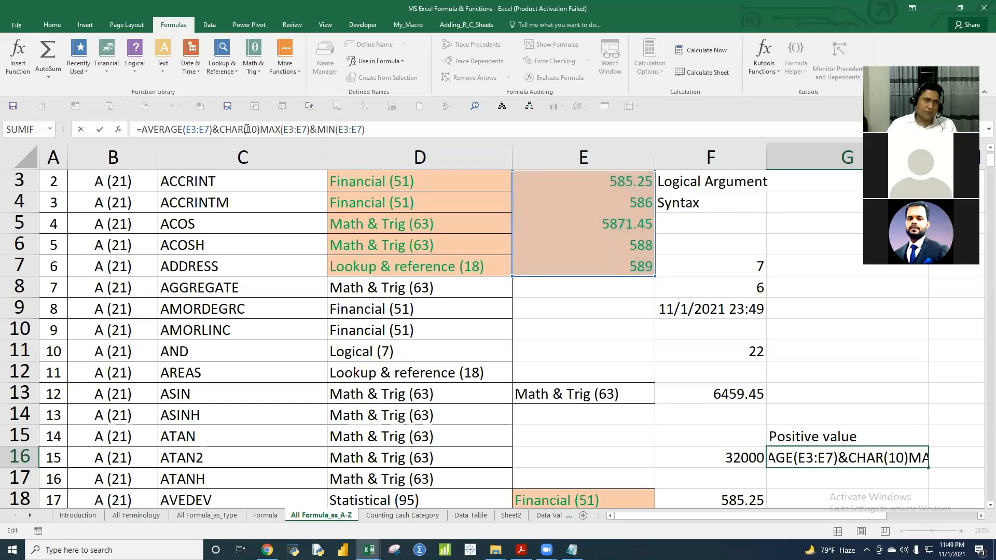
type("&")
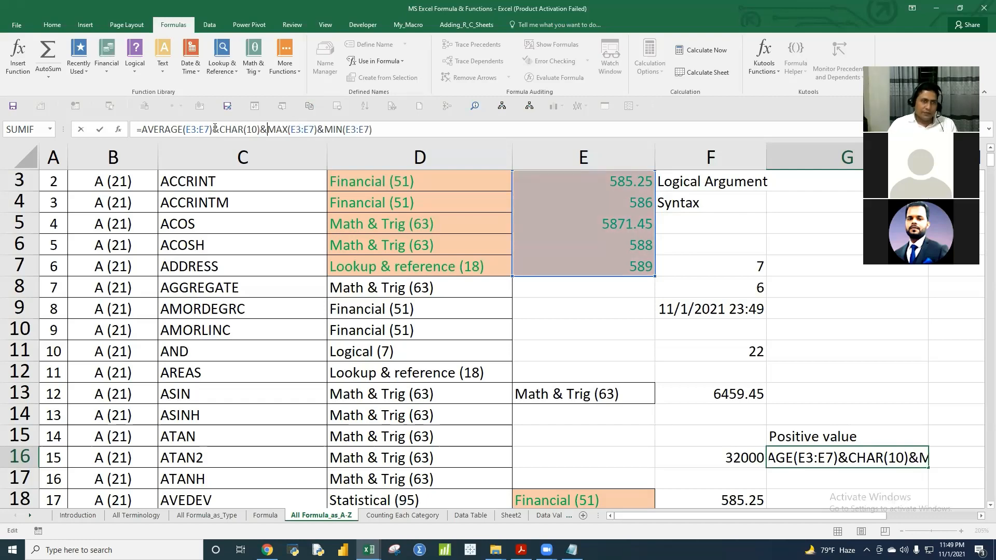
- Copy the &CHAR(10)& part in front of MIN in the G16 formula, keeping only one ampersand before CHAR, and enter the formula
left_click_drag(215, 129, 268, 130)
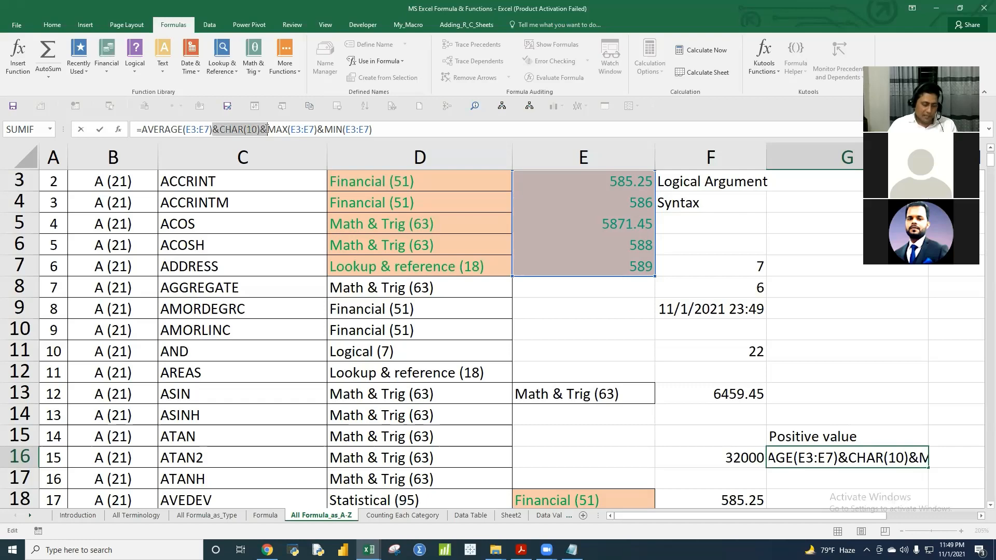
key("ctrl+c")
left_click(320, 132)
key("ctrl+v")
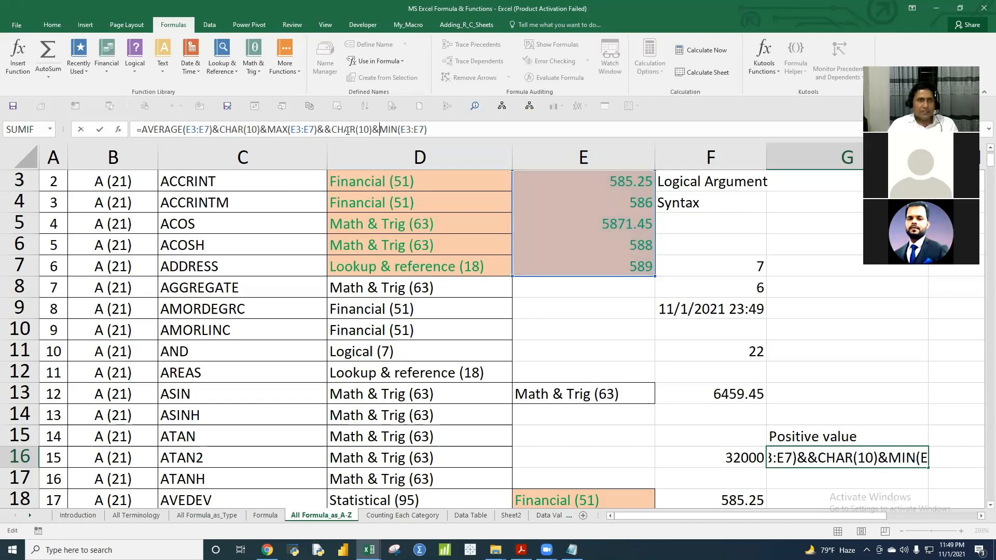
key("Return")
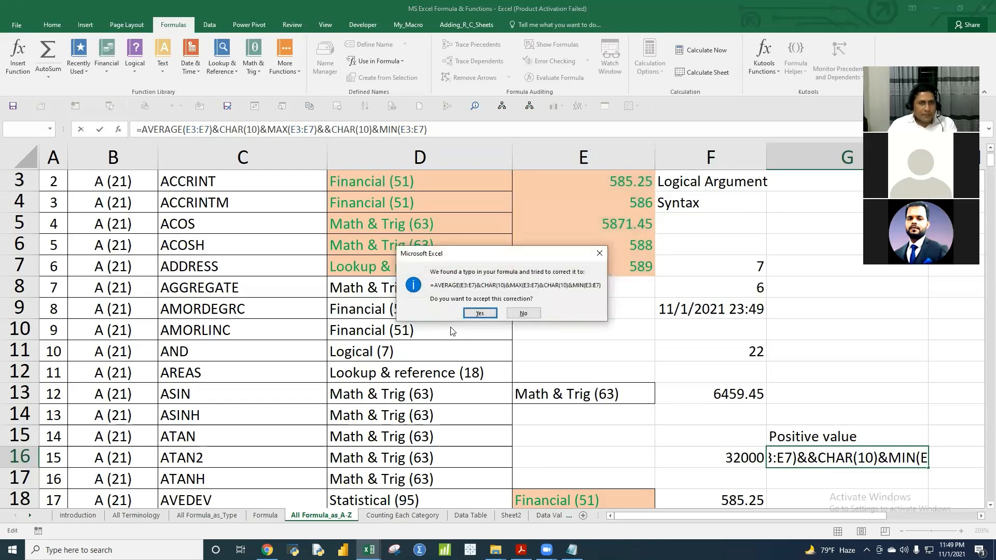
left_click(599, 253)
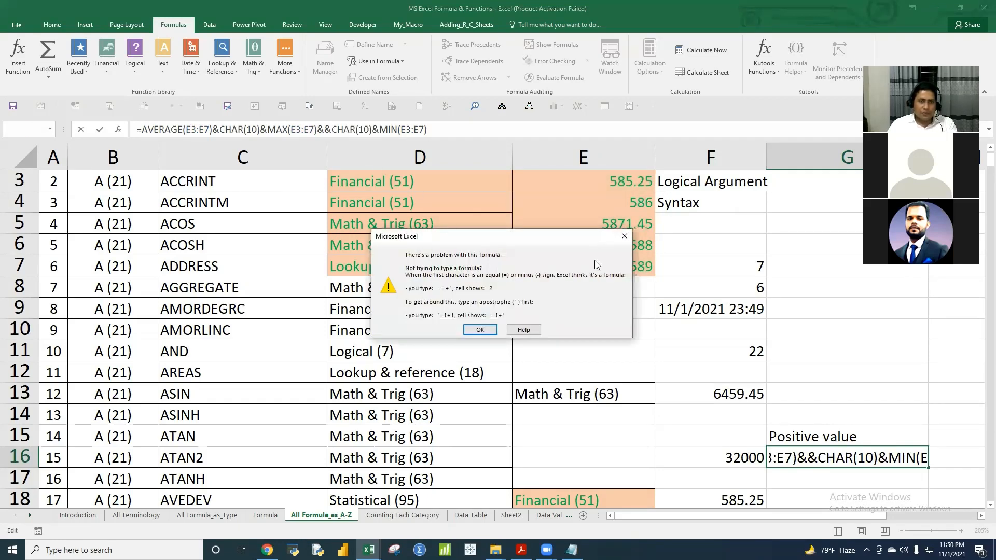
key("Return")
key("BackSpace")
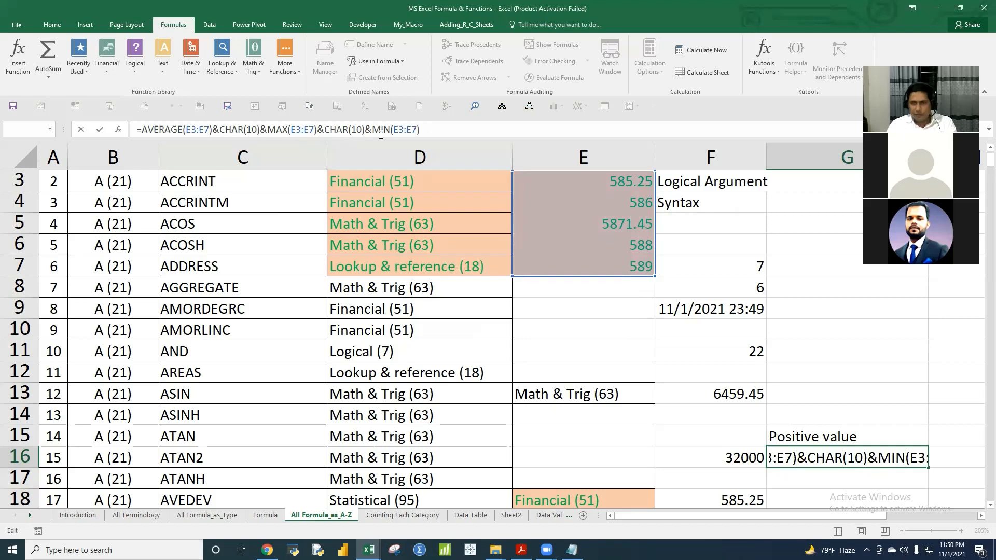
key("Return")
- Turn on text wrapping for cell G16 so the CHAR(10) line breaks take effect
key("Up")
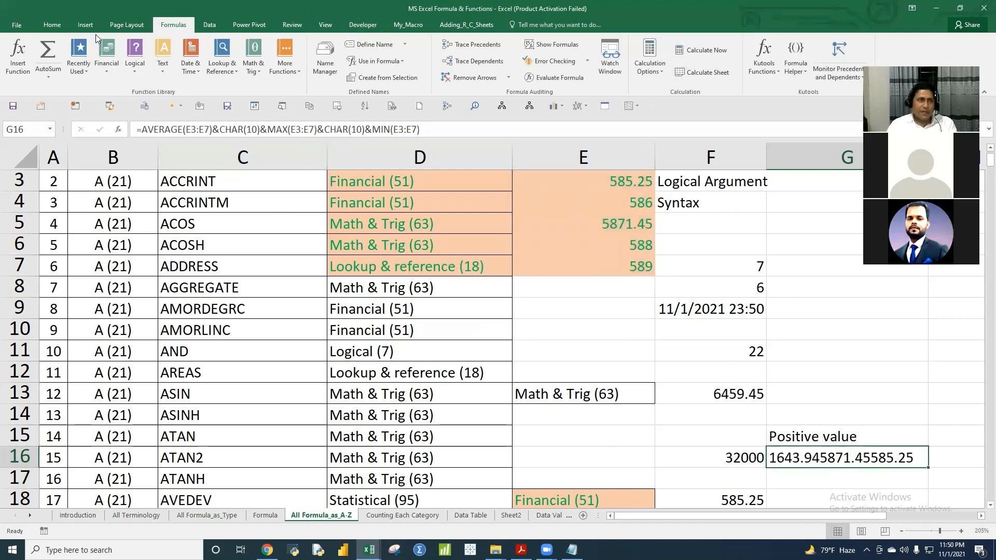
left_click(52, 24)
left_click(407, 50)
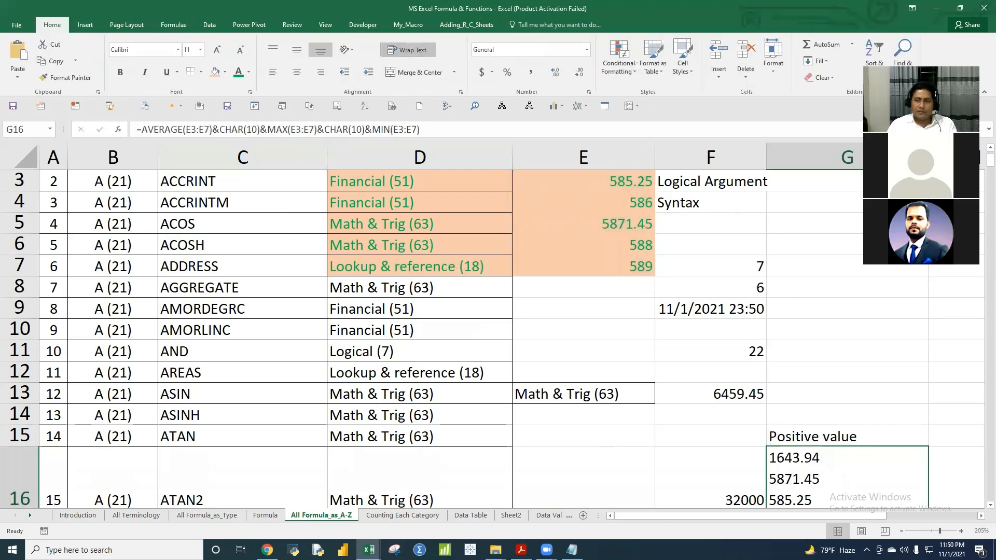
scroll(806, 415, "down", 1)
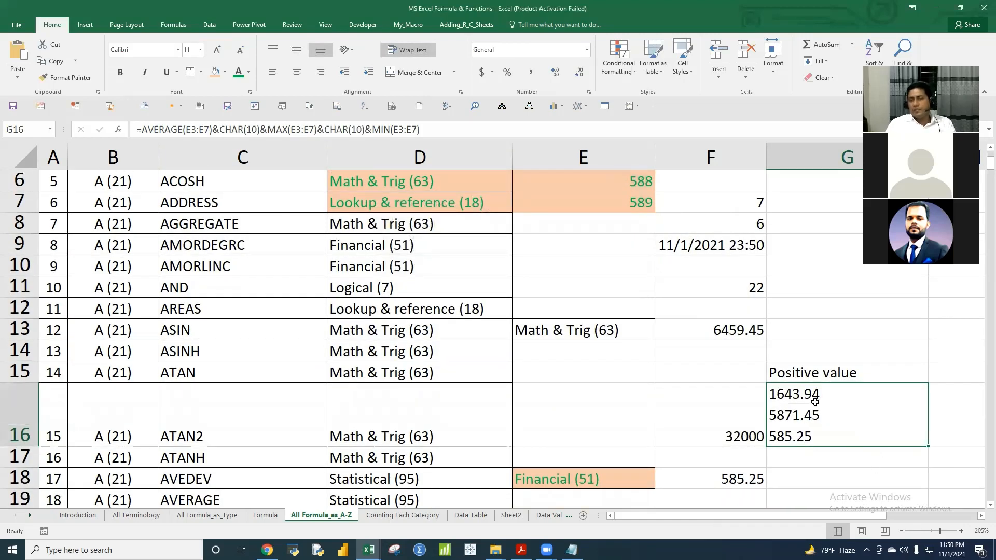
- Add the text label "Averager: " followed by an ampersand before AVERAGE in the G16 formula
scroll(612, 218, "up", 2)
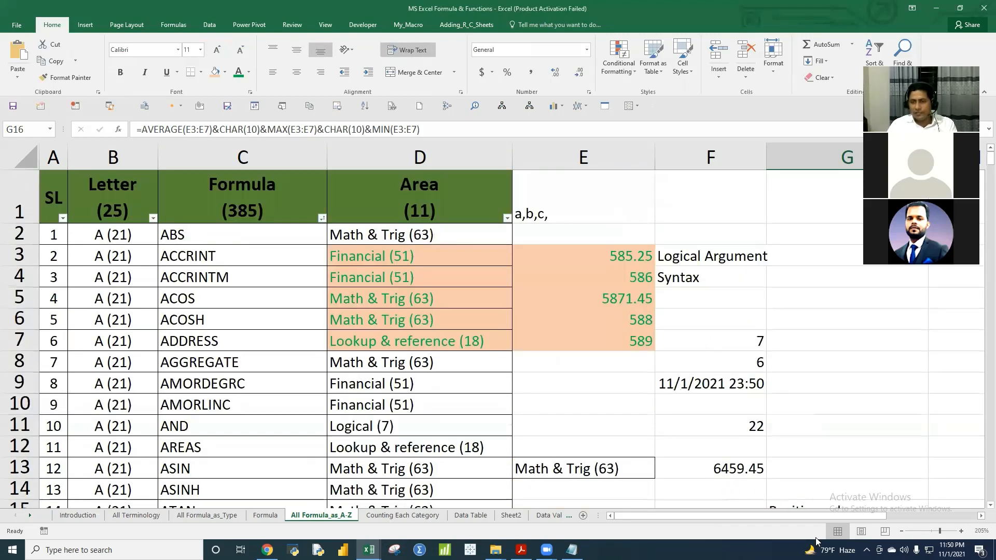
scroll(783, 436, "down", 2)
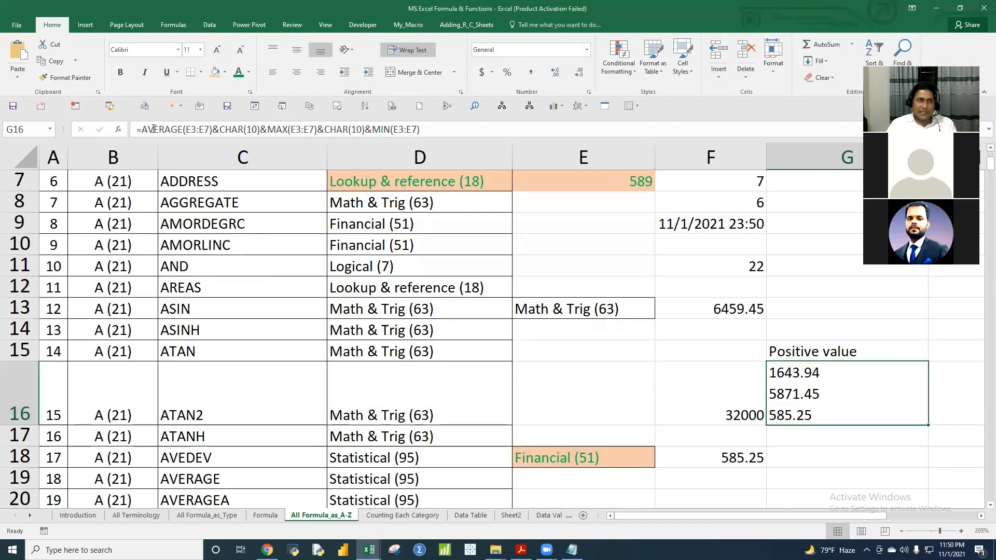
left_click(185, 129)
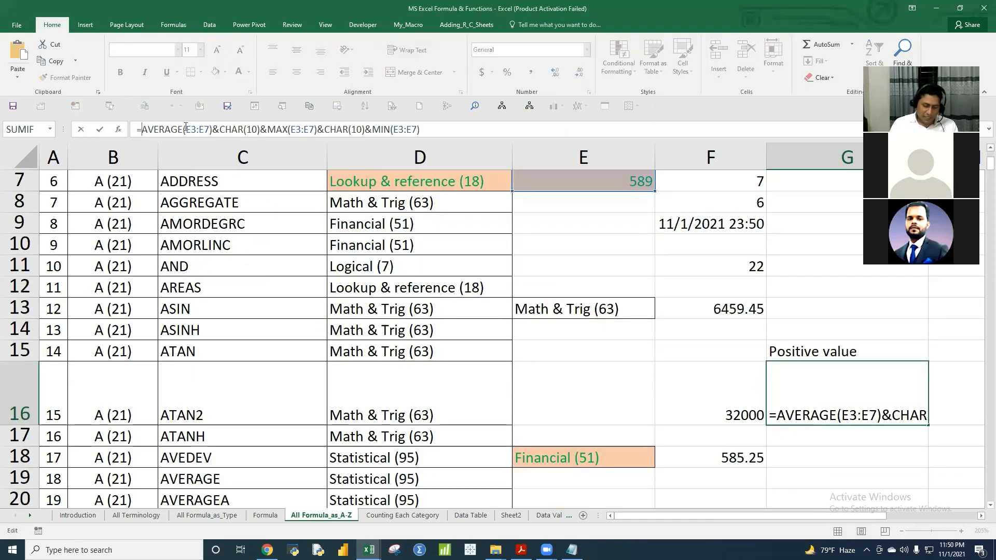
type("\"Average")
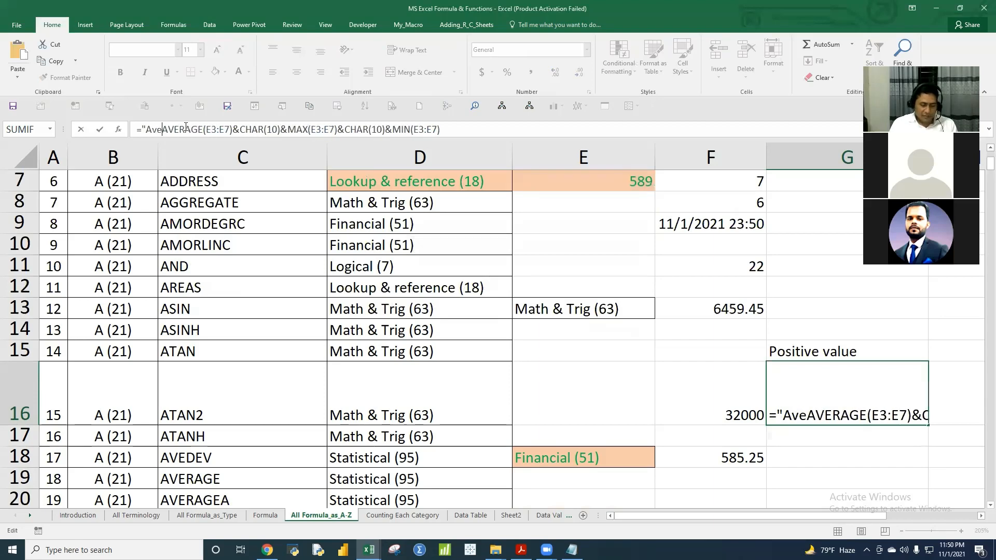
type("r")
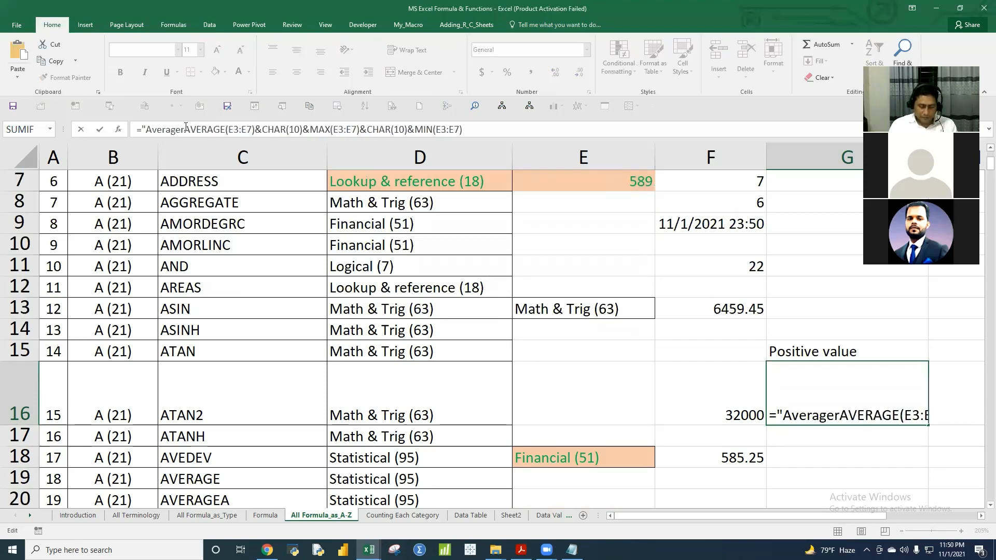
type(": \"")
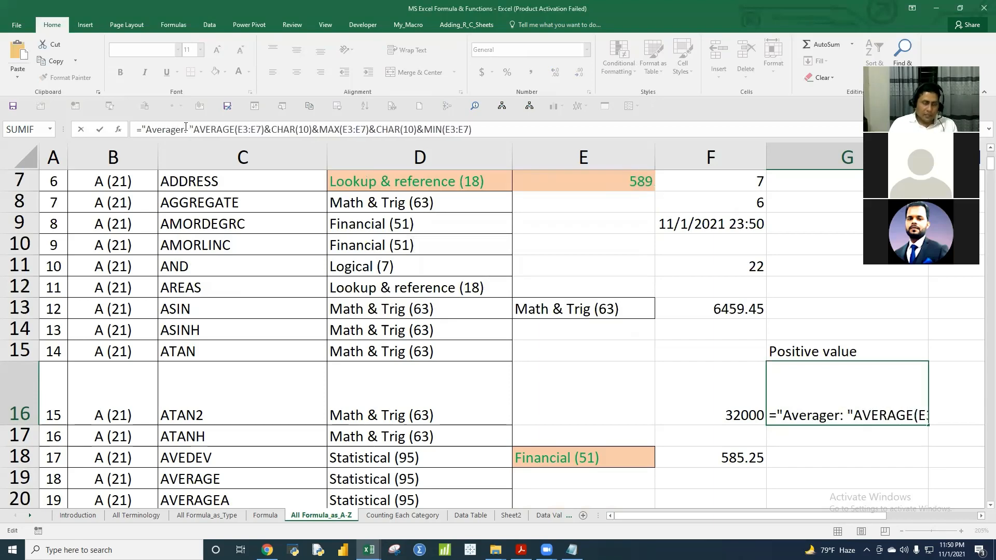
type("&")
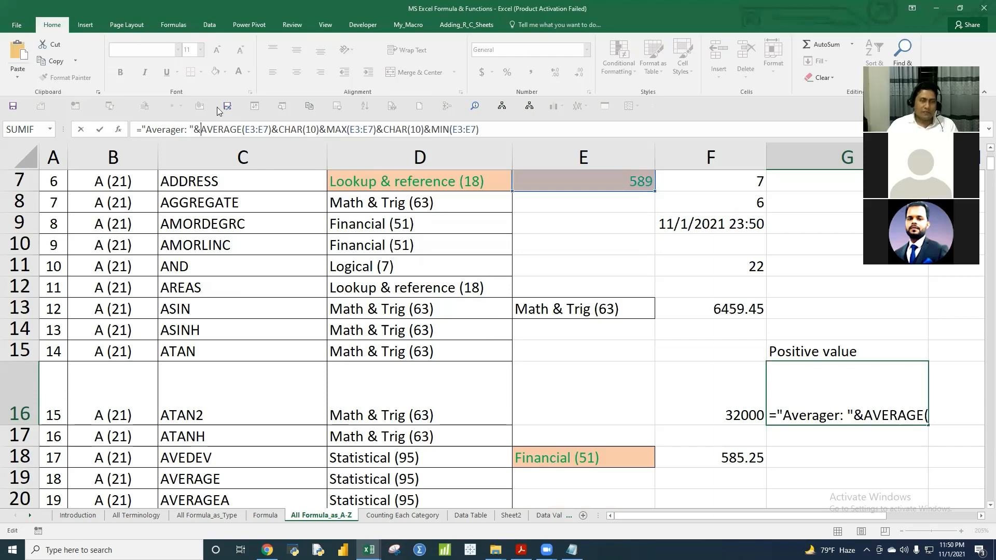
- Add the text label "Max: " followed by an ampersand before MAX in the G16 formula
left_click(326, 129)
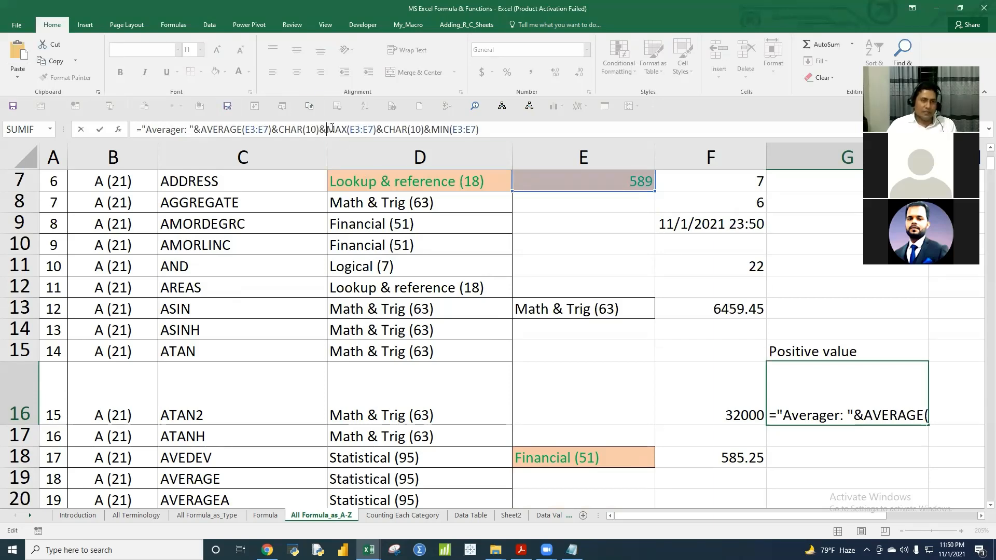
type("\"")
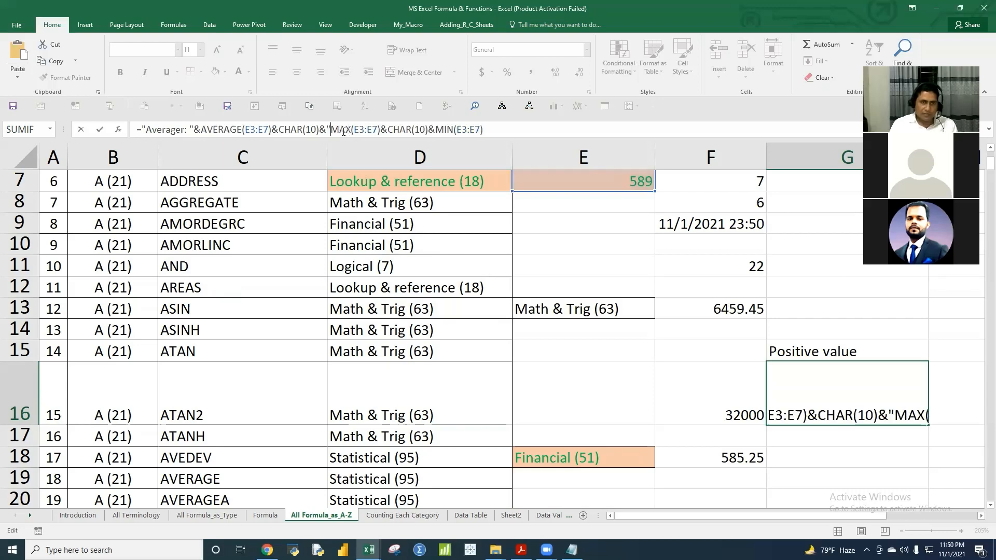
type("Max: ")
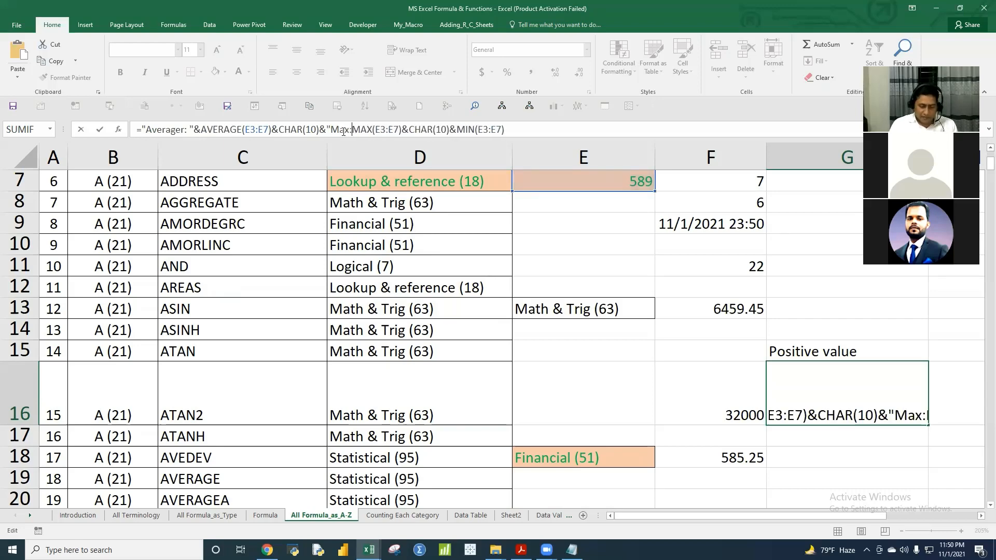
type("\"&")
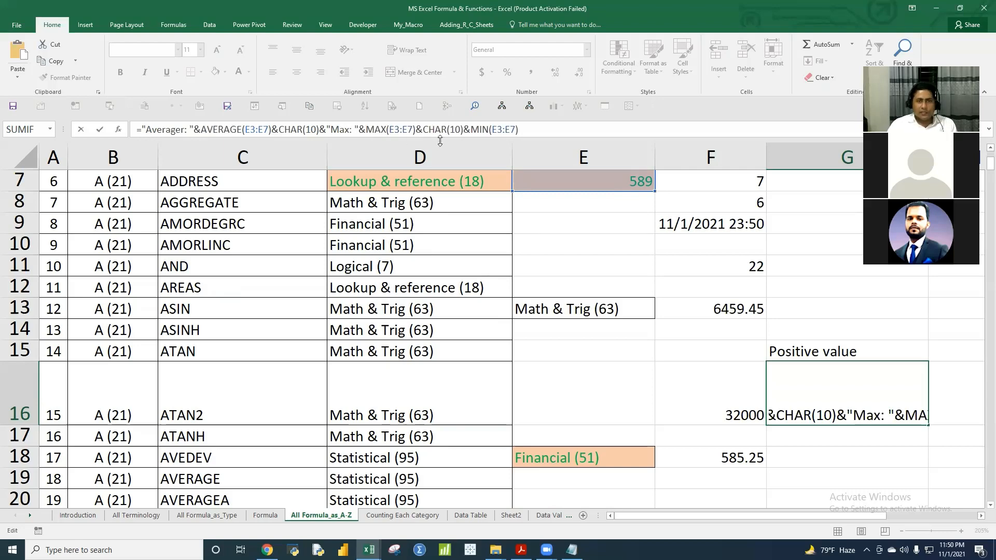
- Add the text label "Min:" with an ampersand before MIN in the G16 formula and enter the formula
left_click(471, 129)
type("\"MIn")
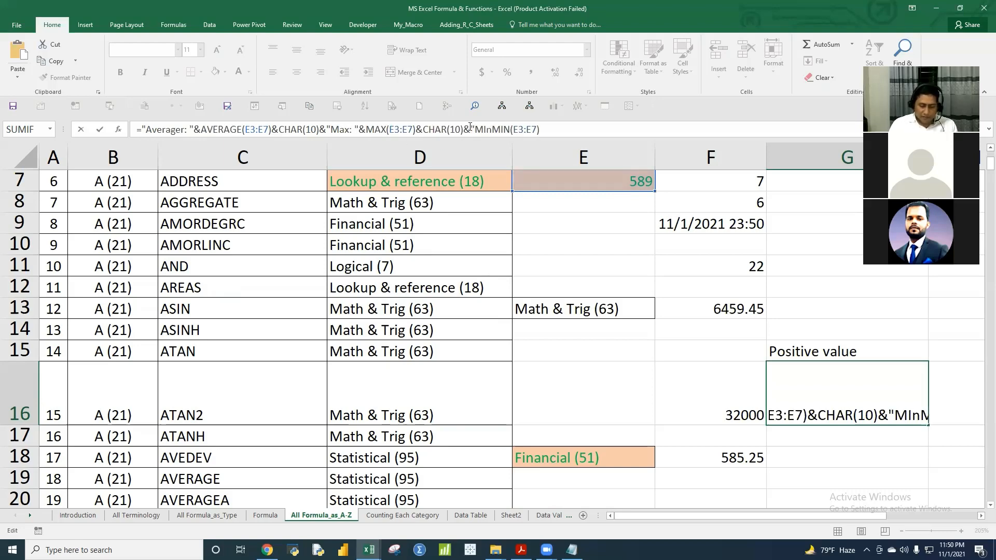
key("BackSpace")
key("BackSpace")
type("in:\"&")
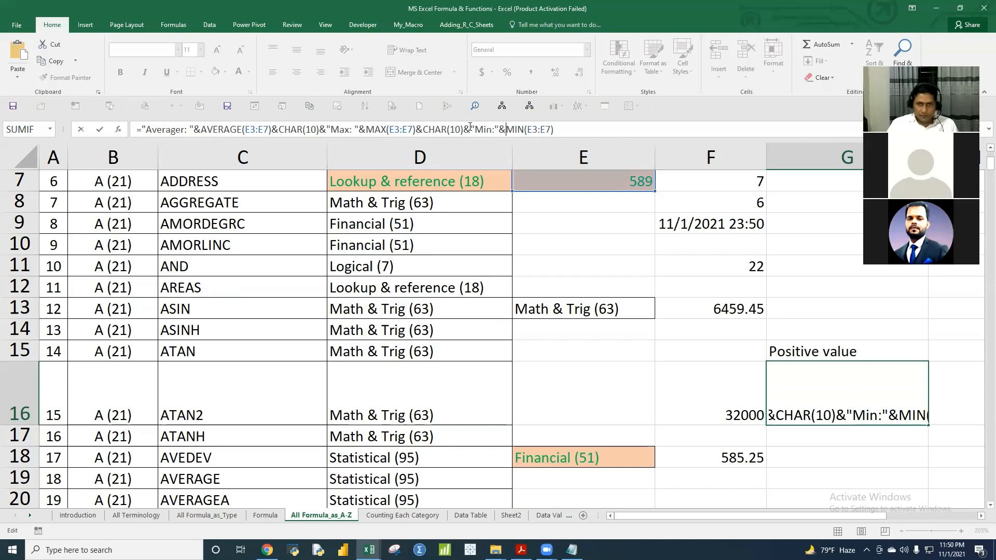
key("Return")
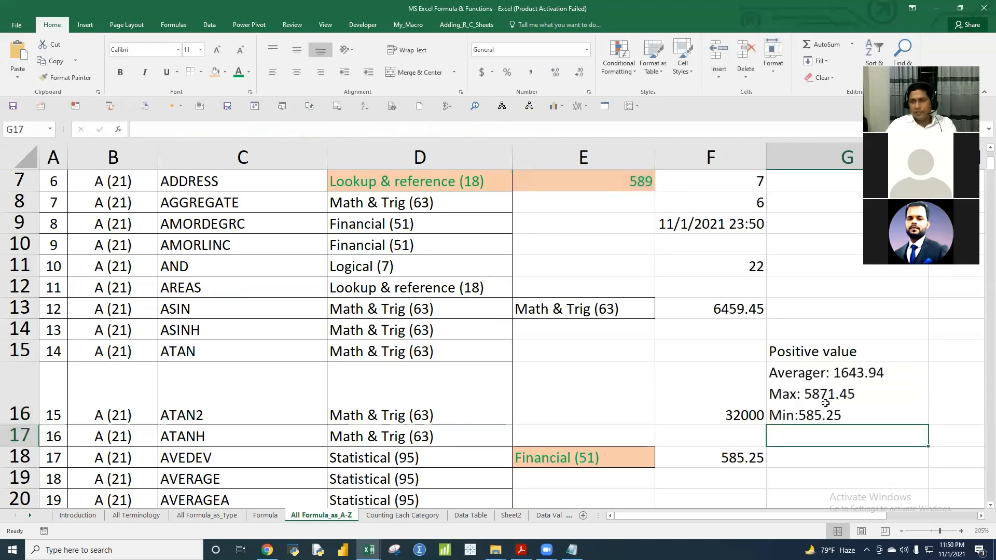
- Correct the first text label in the G16 formula to "Average: " and enter the formula
left_click(809, 373)
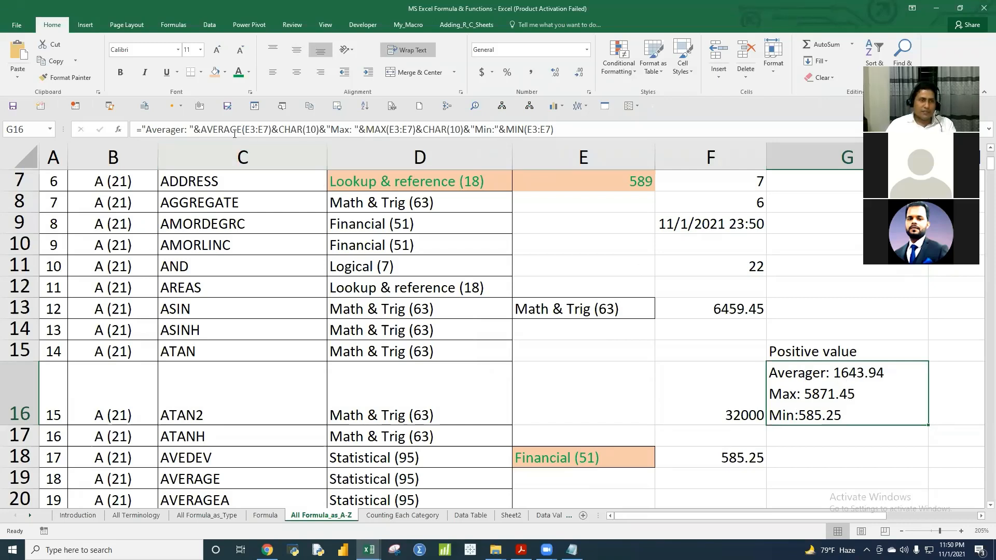
left_click(171, 130)
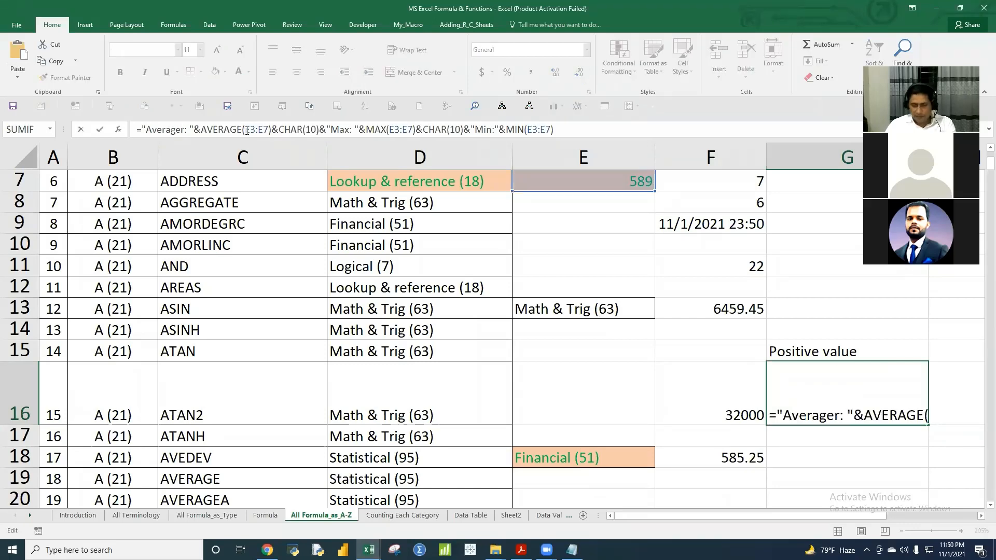
key("BackSpace")
key("Return")
left_click(809, 382)
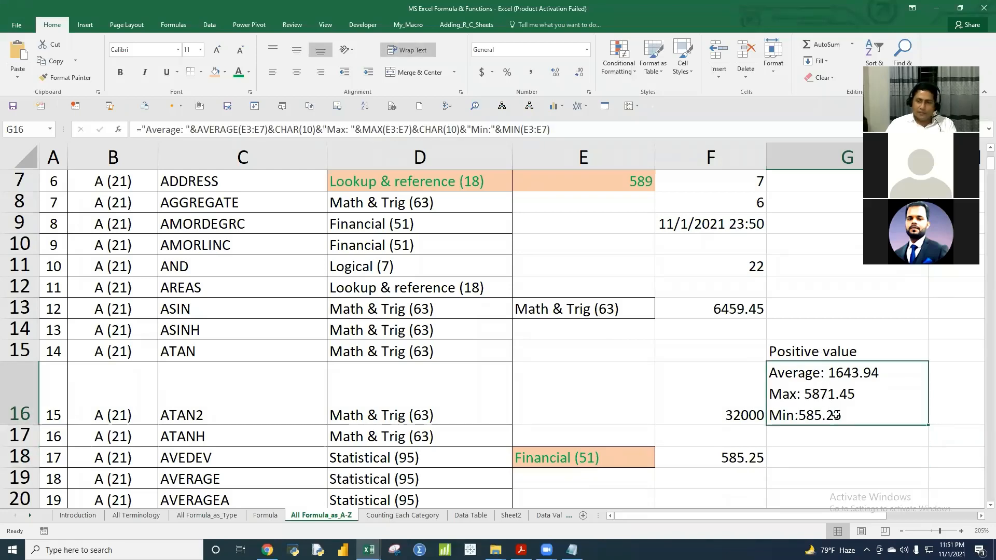
- Check the source values in E3:E7 against the average, maximum and minimum listed in G16
scroll(668, 356, "up", 2)
left_click(619, 256)
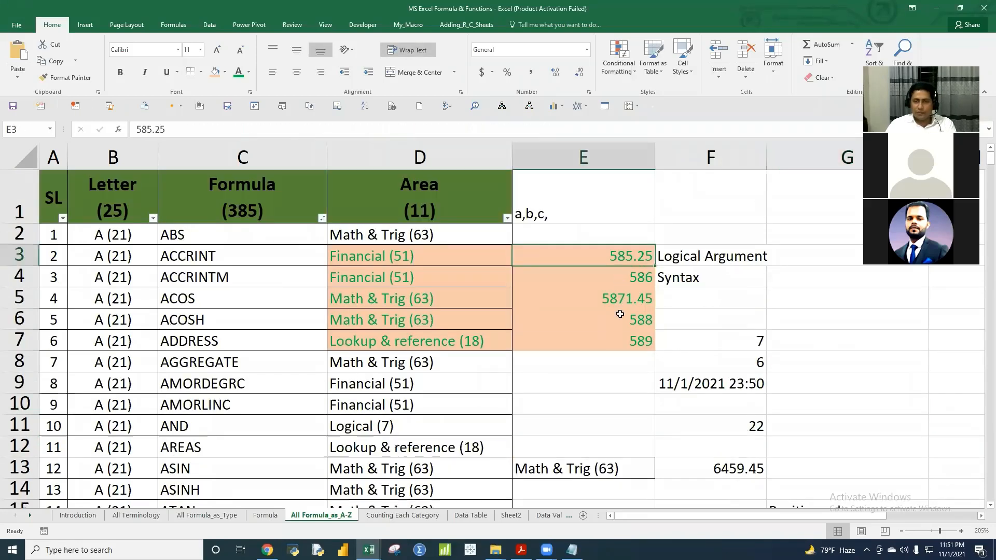
left_click_drag(620, 314, 627, 340)
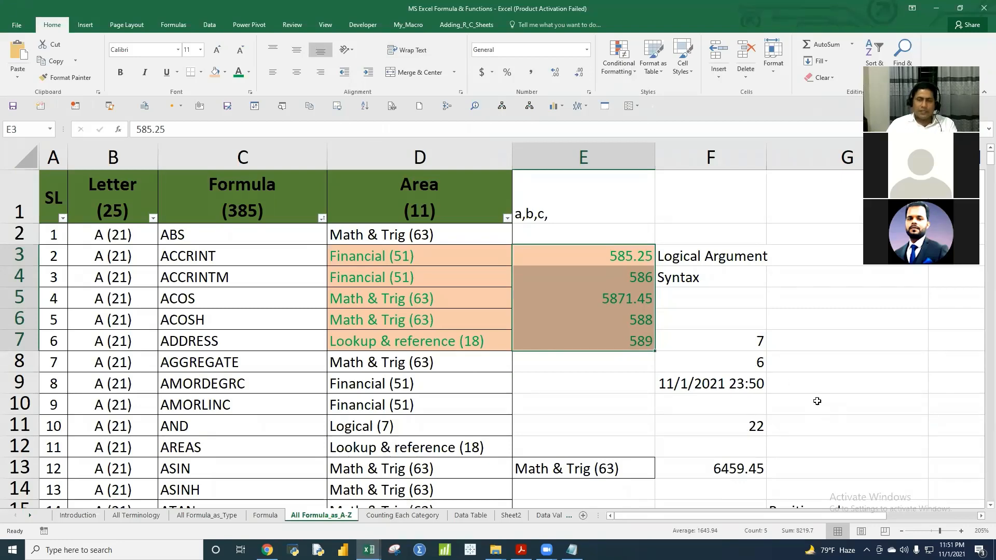
scroll(801, 405, "down", 2)
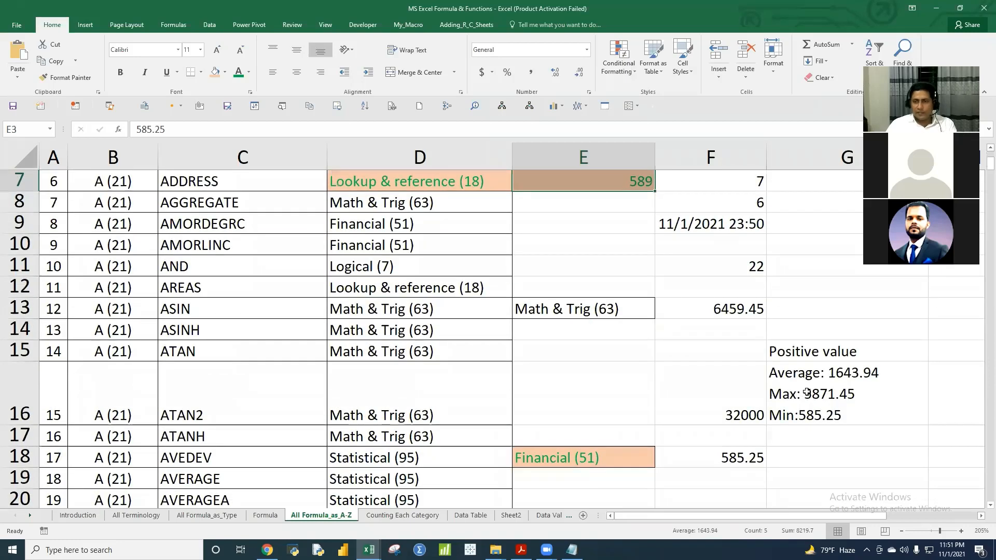
left_click(861, 383)
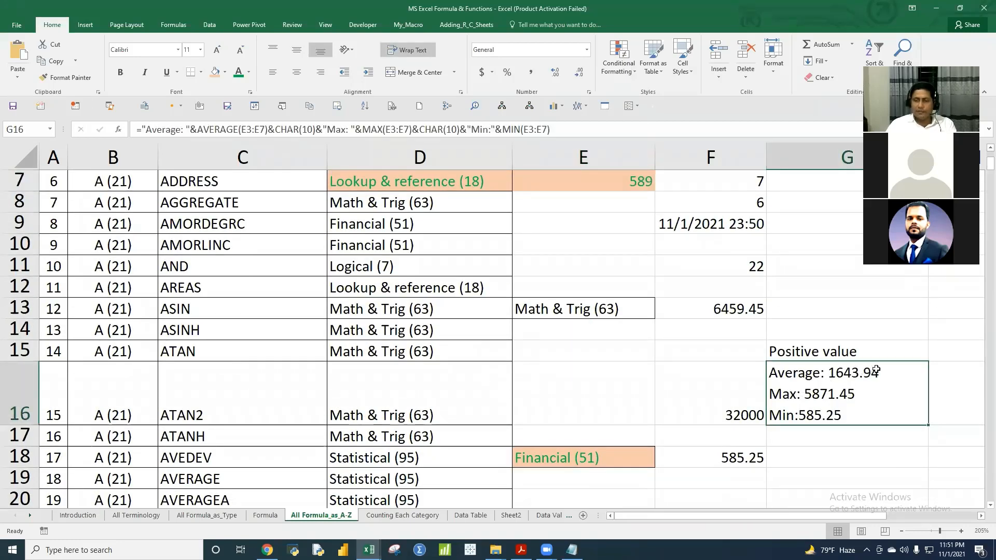
- Enter "My name", "Your naem" and "Their" in cell E16 as three separate lines using manual line breaks
left_click(583, 389)
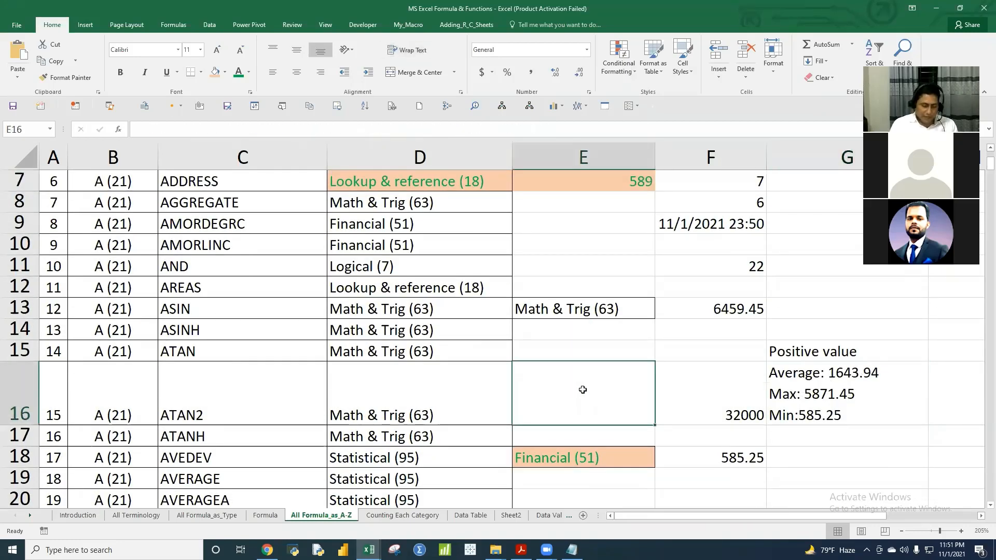
type("My n")
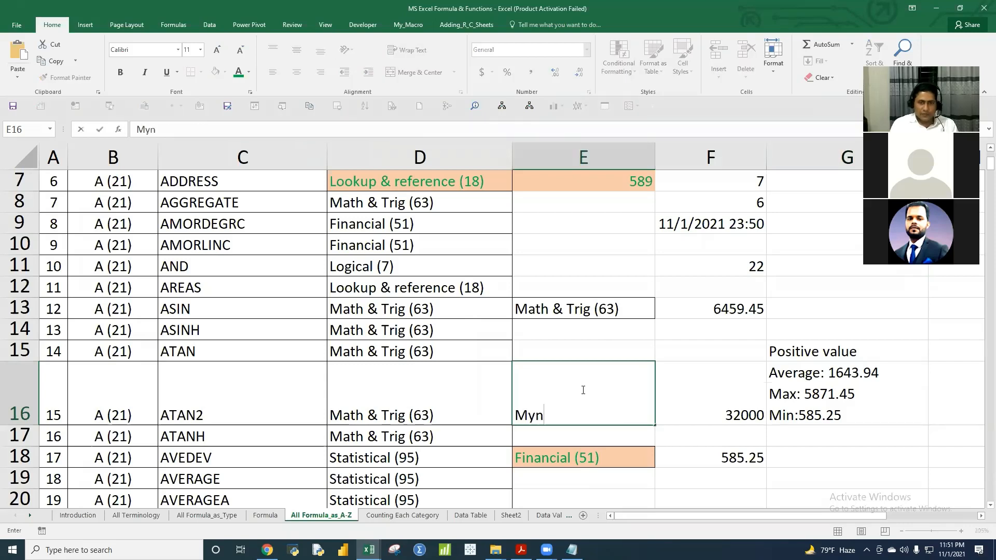
key("BackSpace")
type("name")
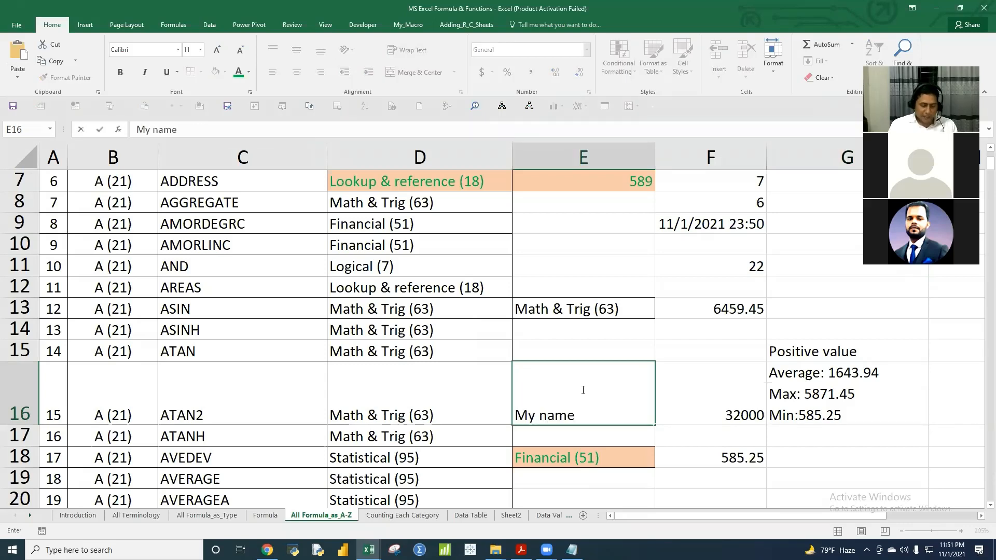
key("alt+Return")
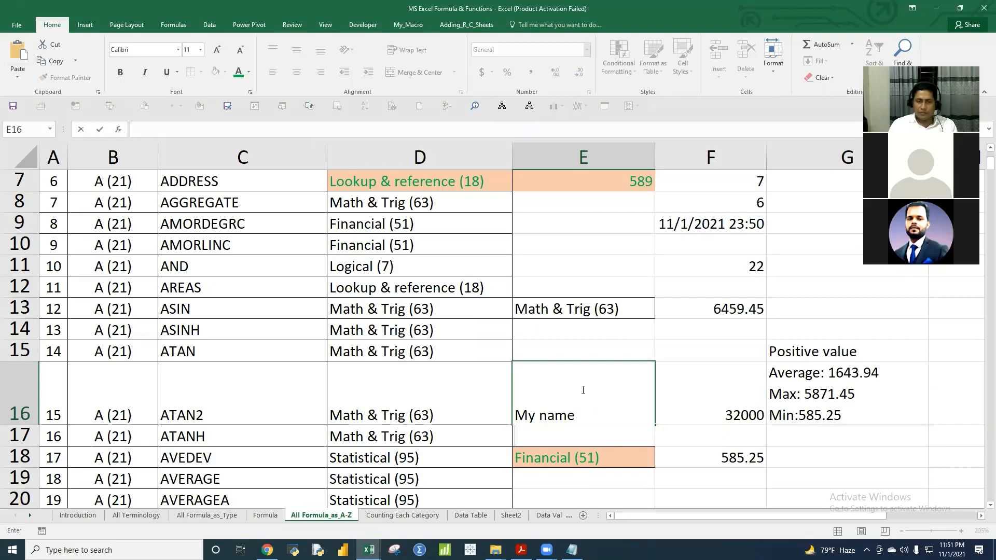
type("You")
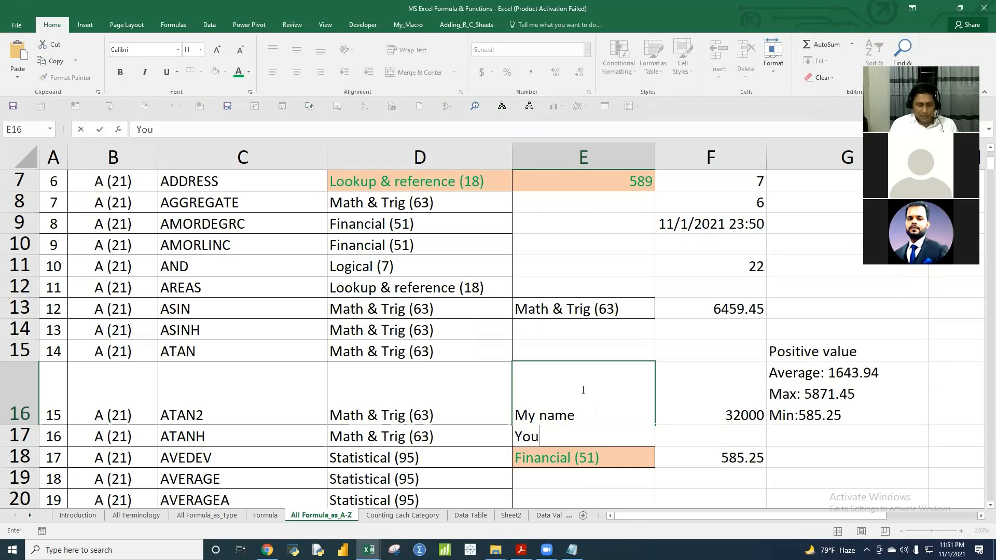
type("r naem")
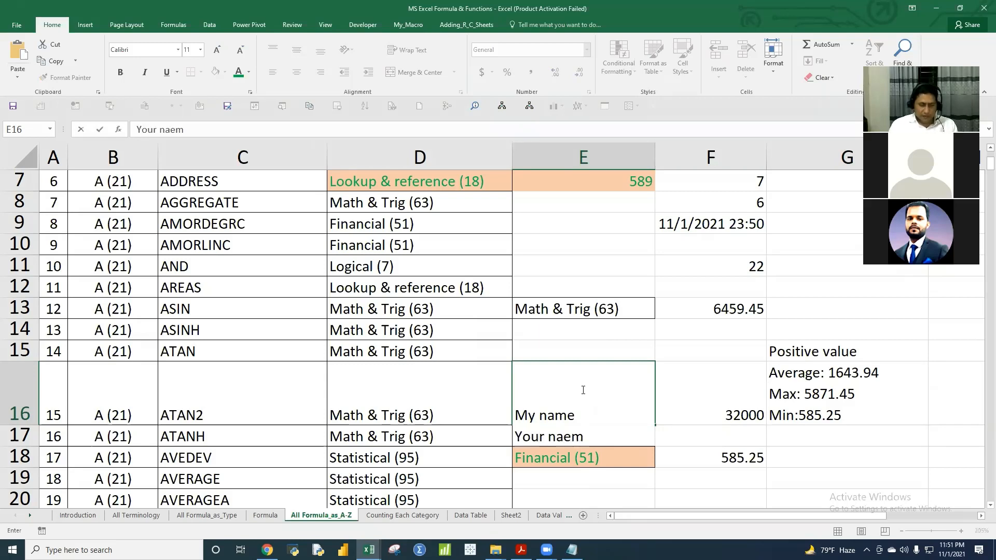
key("alt+Return")
type("Their")
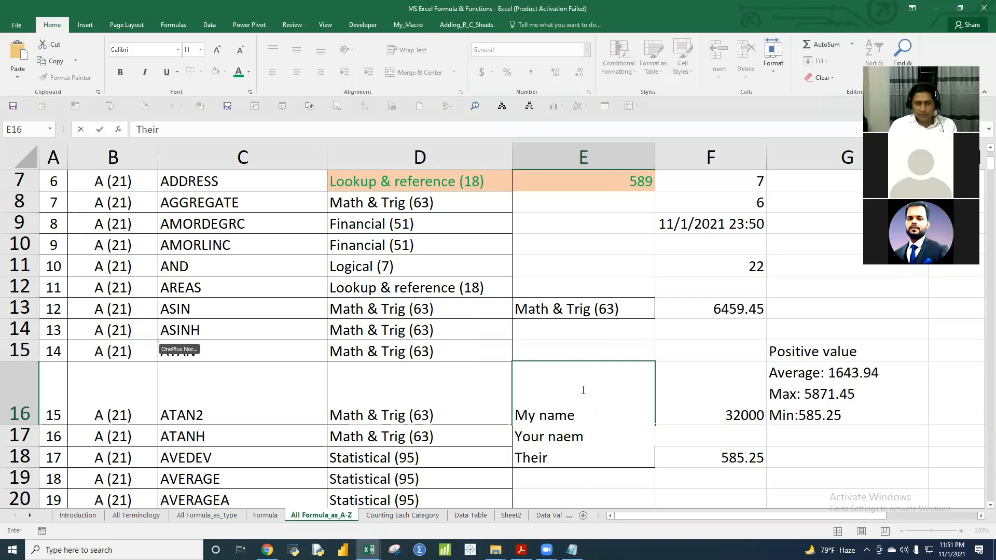
key("Return")
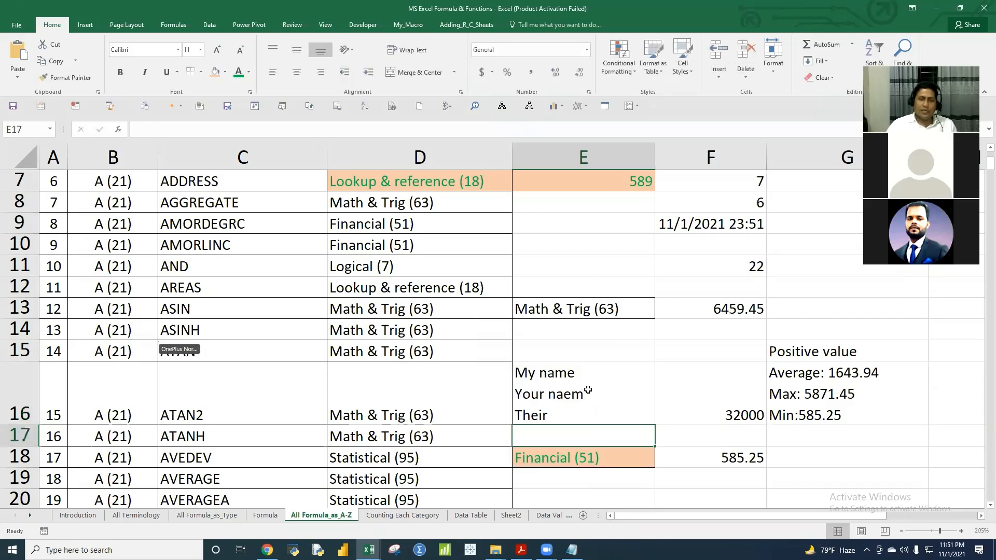
- Append "/Char(10)" to the end of the "My name" line in cell E16
left_click(583, 391)
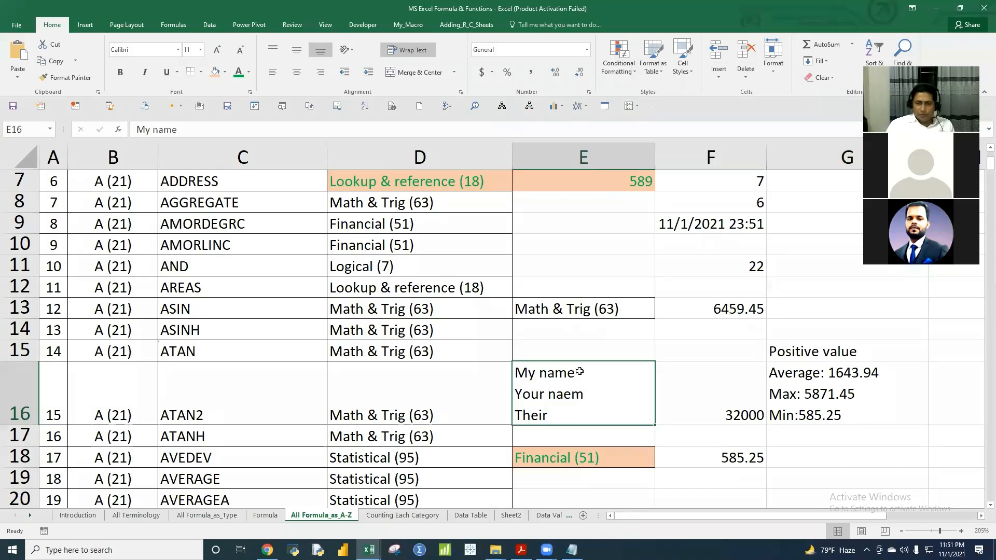
double_click(580, 372)
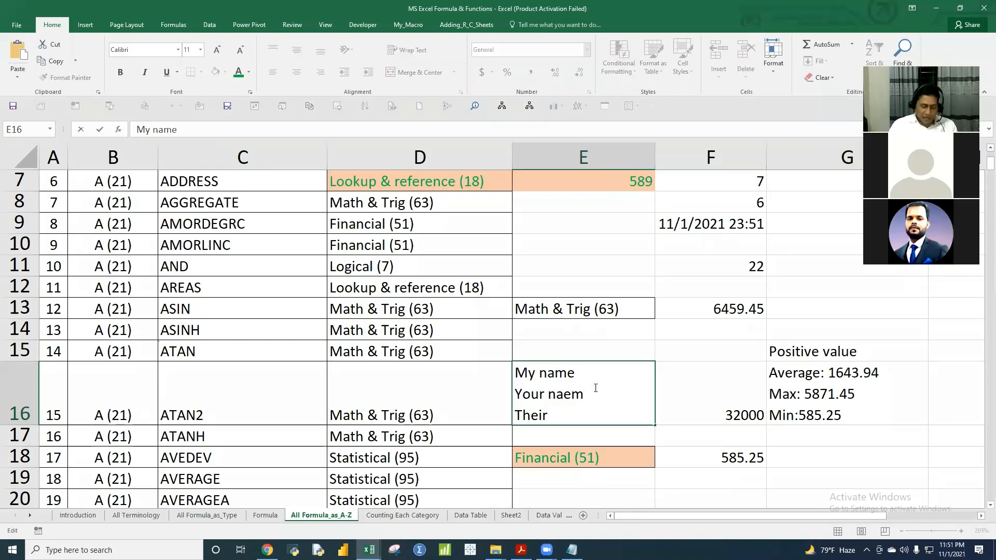
type("/")
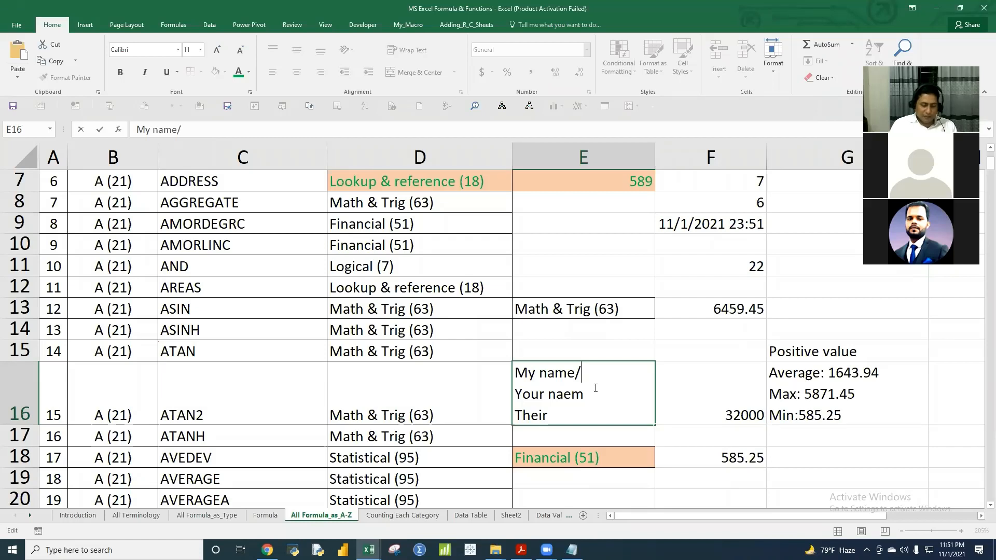
type("Char")
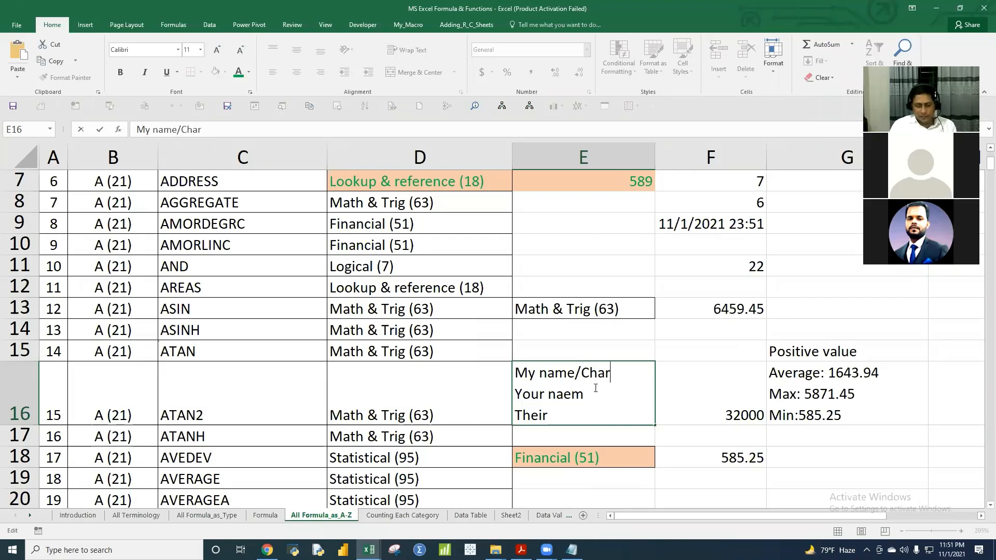
type("(10")
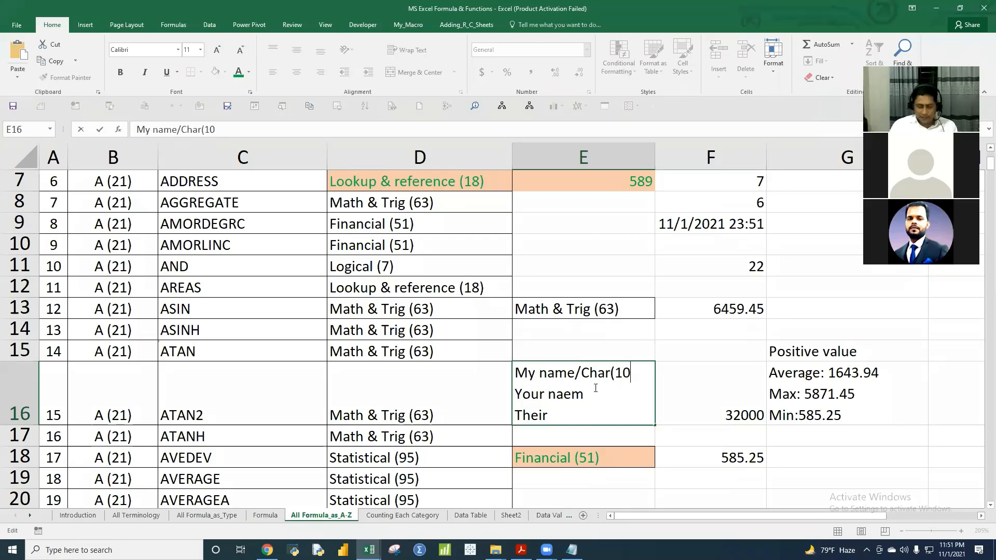
type(")")
key("Return")
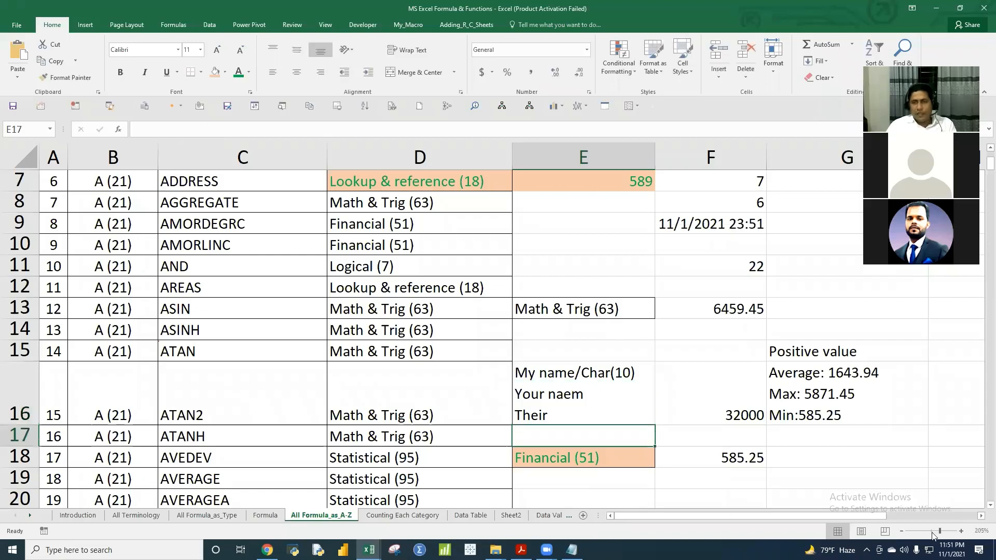
- Replace the first CHAR(10) in the G16 formula with REPT(" ",5) and enter the formula
left_click(830, 415)
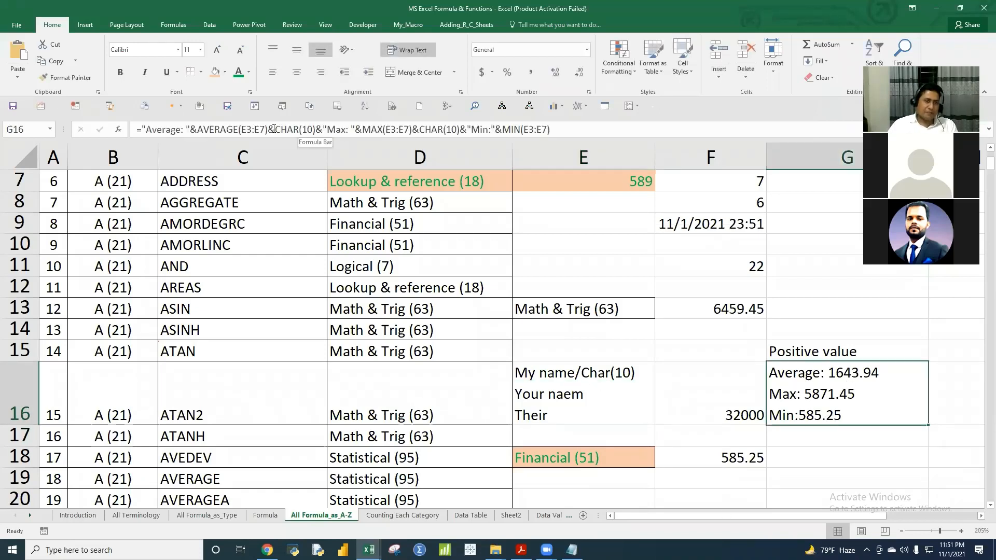
left_click_drag(275, 129, 313, 129)
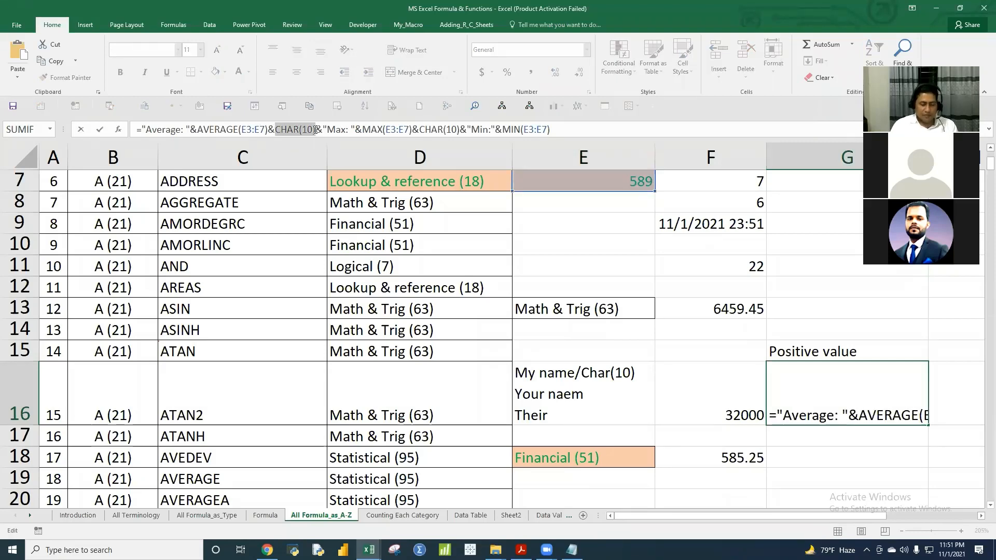
type("rep")
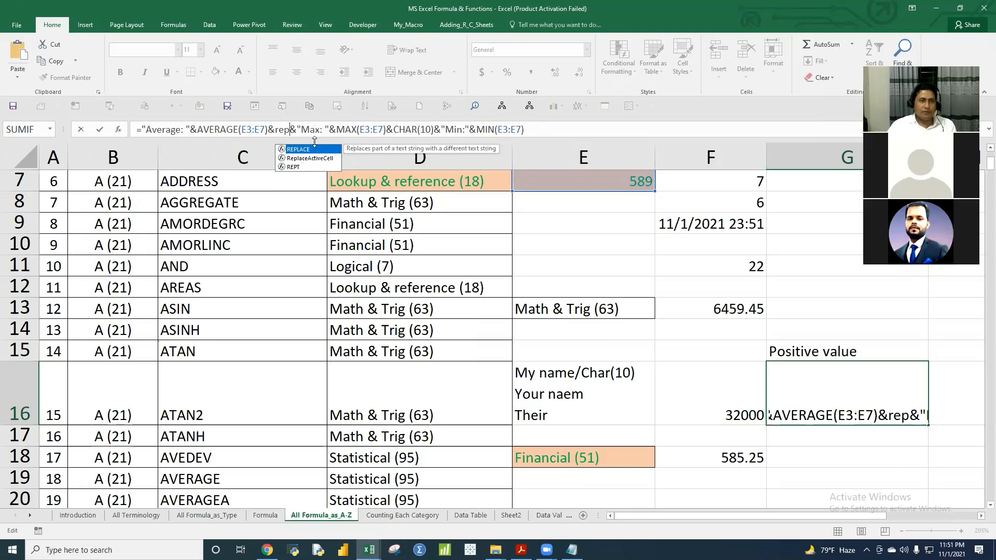
double_click(292, 166)
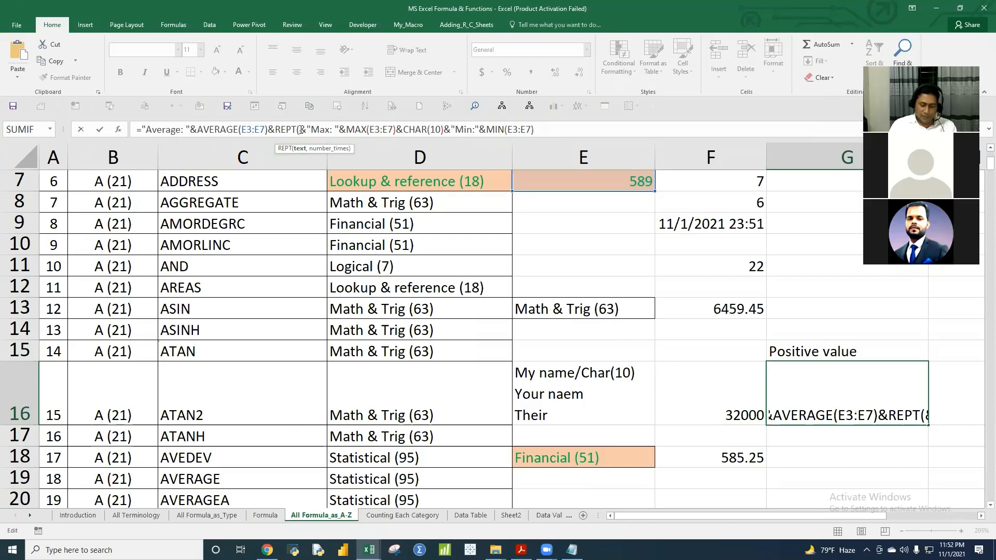
type("\"")
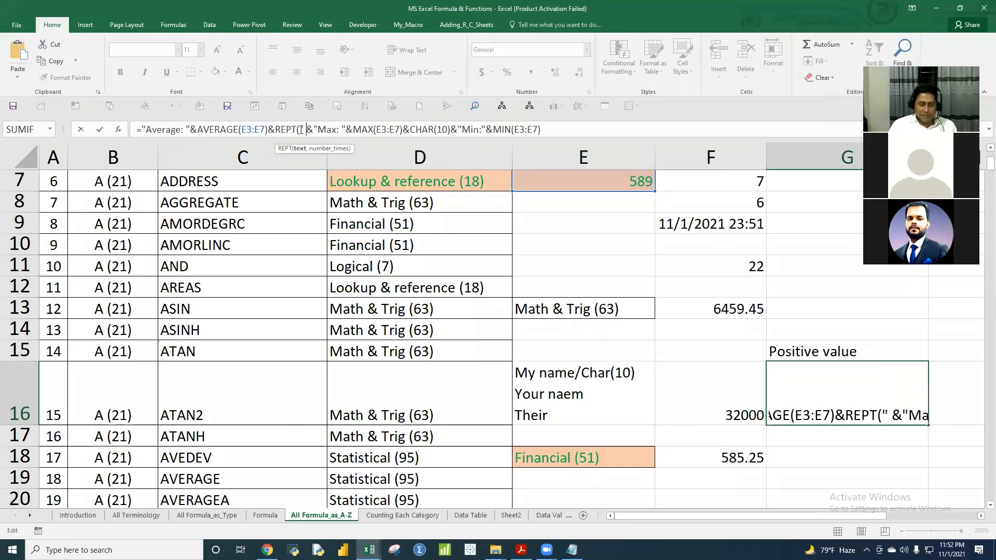
type(" \"")
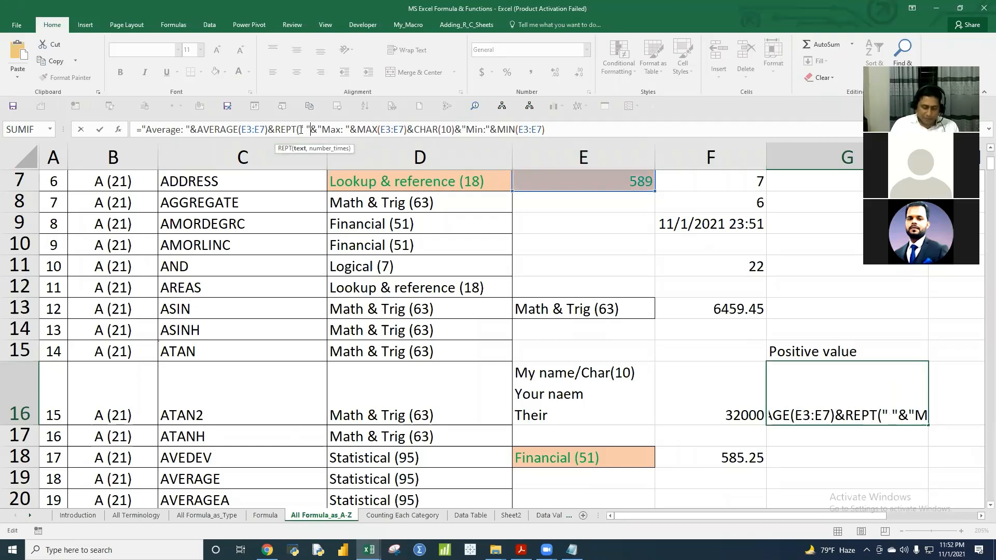
type(",")
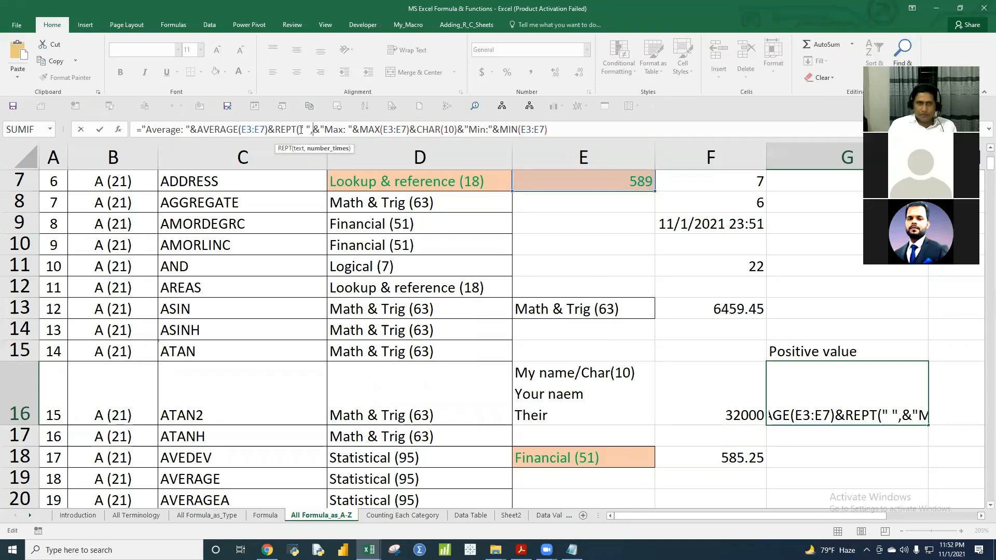
type("5)")
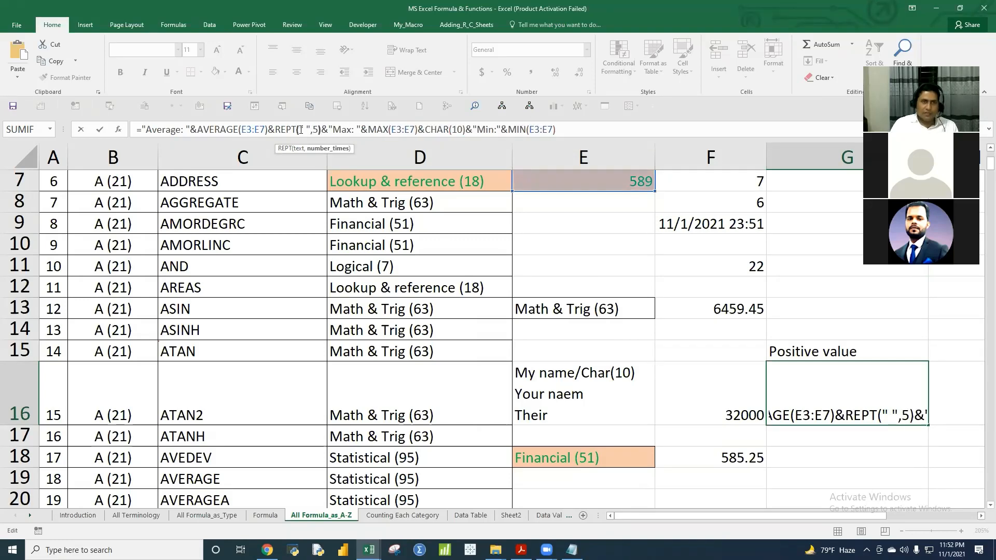
key("Return")
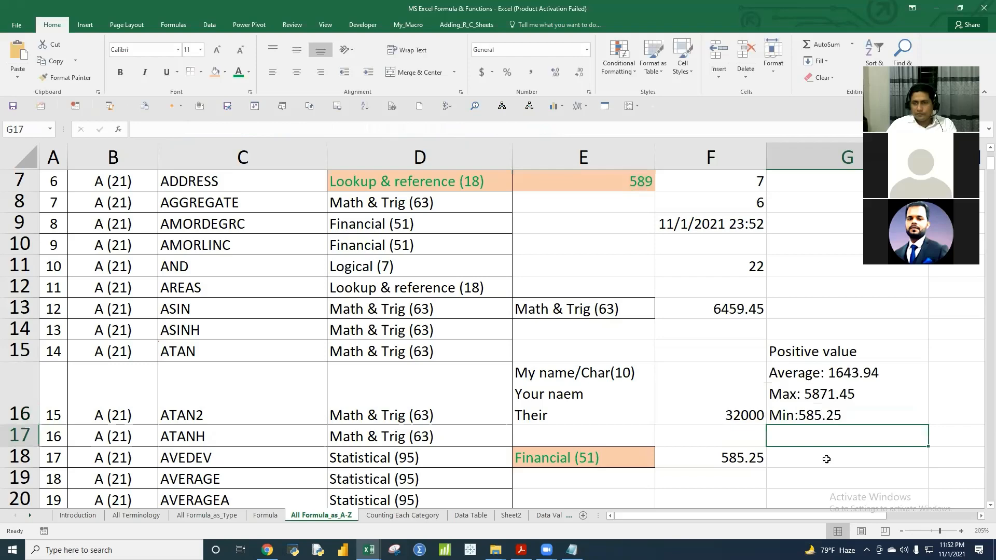
- Turn off text wrapping for G16 and autofit the width of column G to its contents
left_click(850, 382)
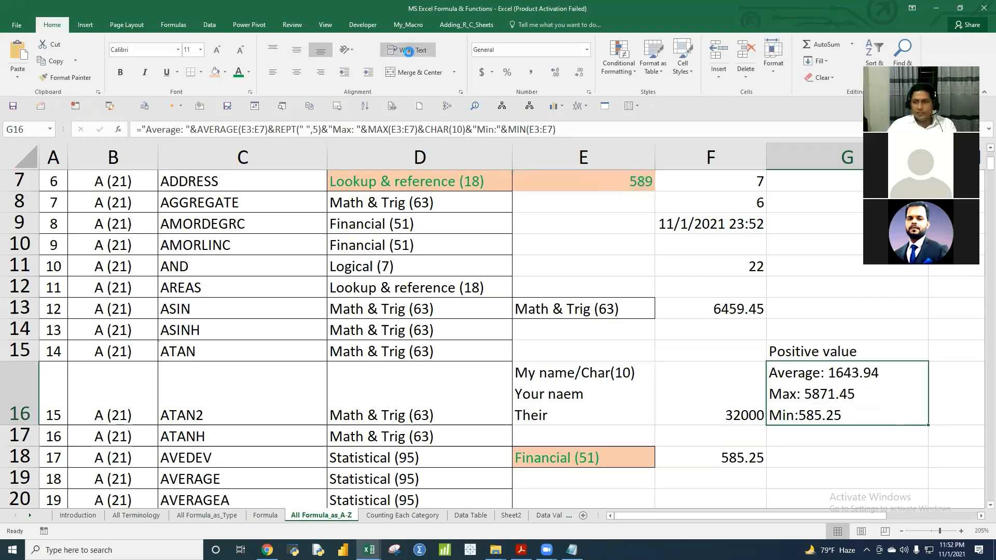
left_click(408, 51)
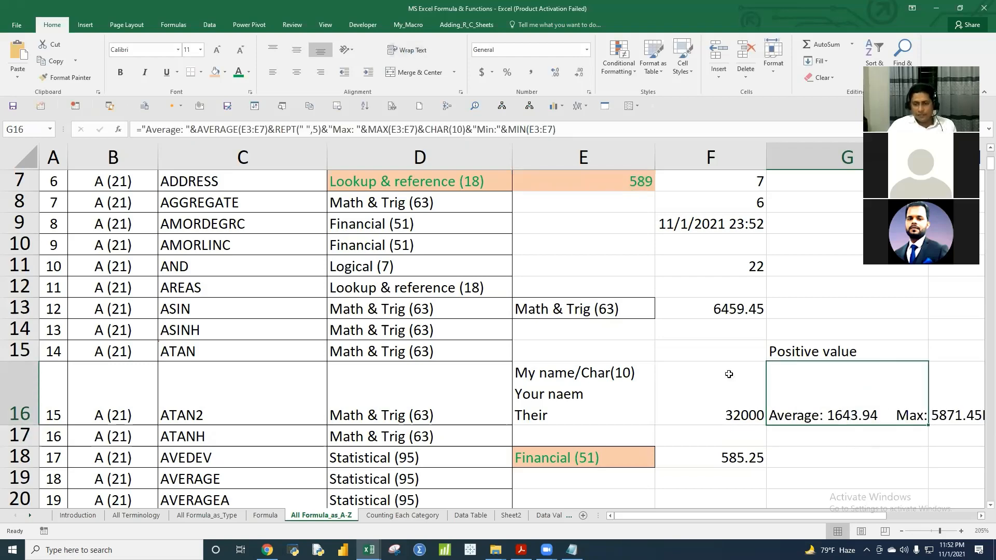
left_click_drag(704, 512, 813, 515)
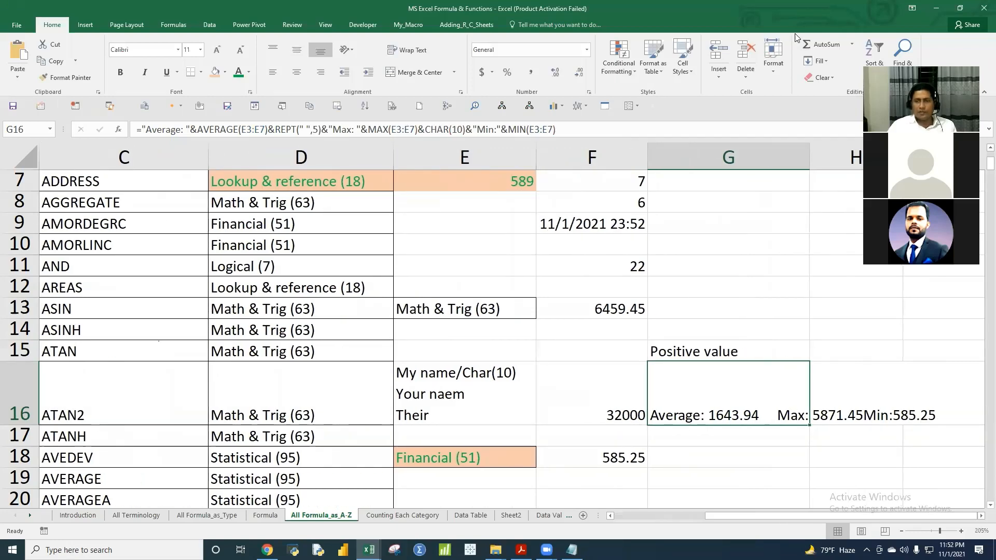
double_click(810, 154)
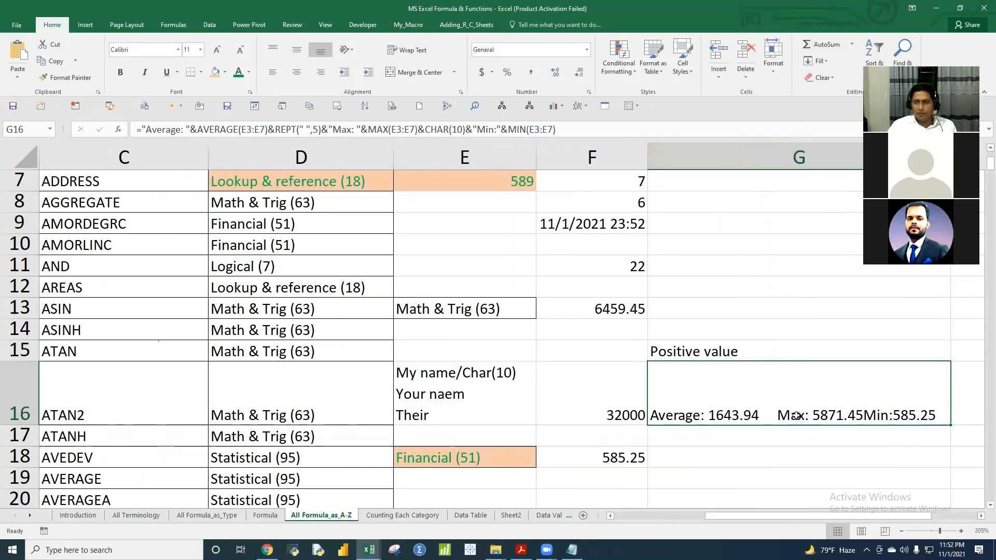
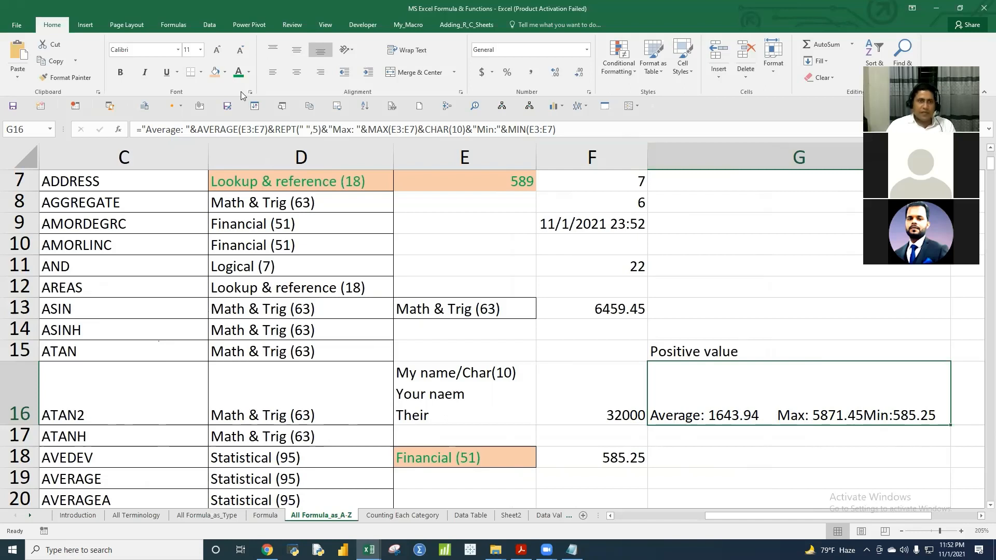
- Replace the remaining CHAR(10) in the G16 formula with REPT(" ",5) and center the cell horizontally and vertically
left_click_drag(275, 128, 322, 133)
key("ctrl+c")
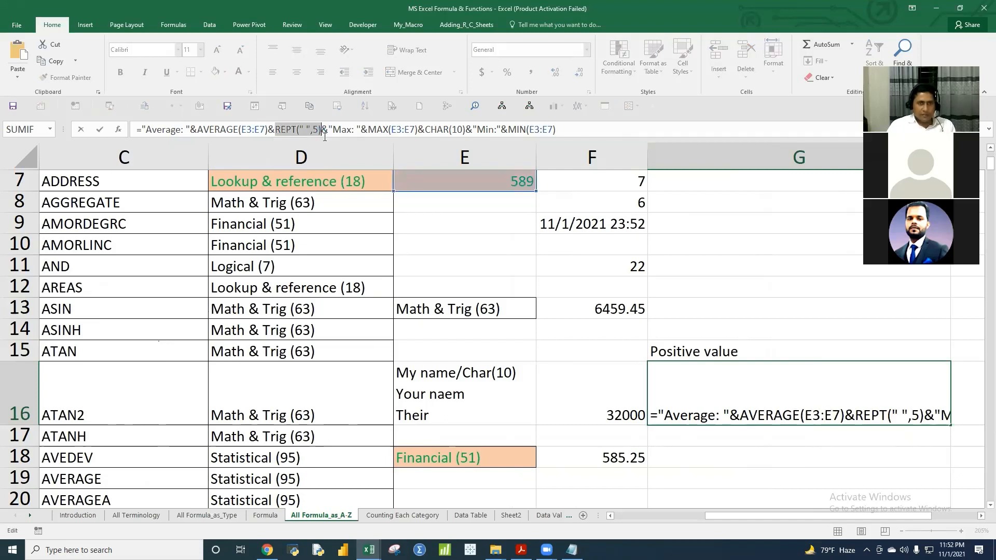
left_click_drag(425, 129, 462, 130)
key("ctrl+v")
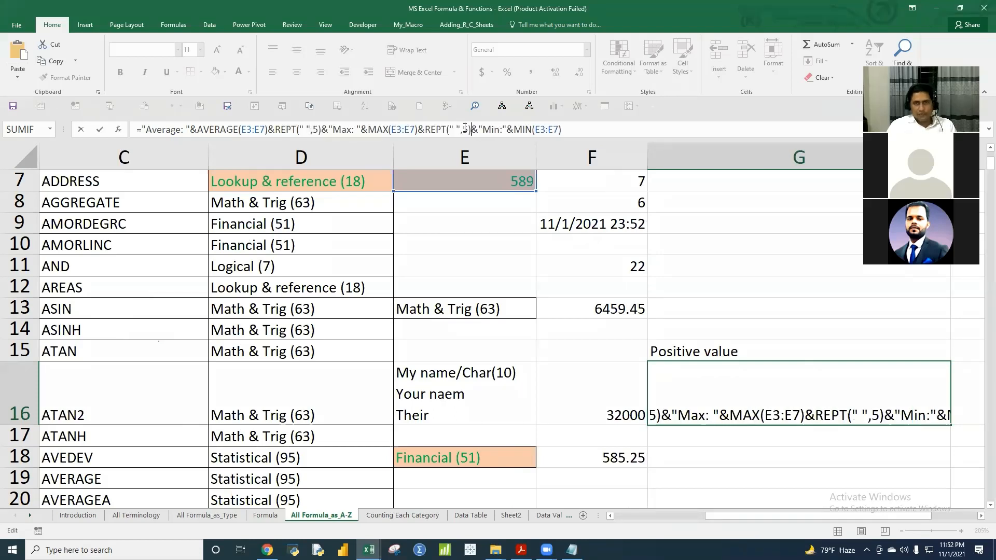
key("ctrl+Return")
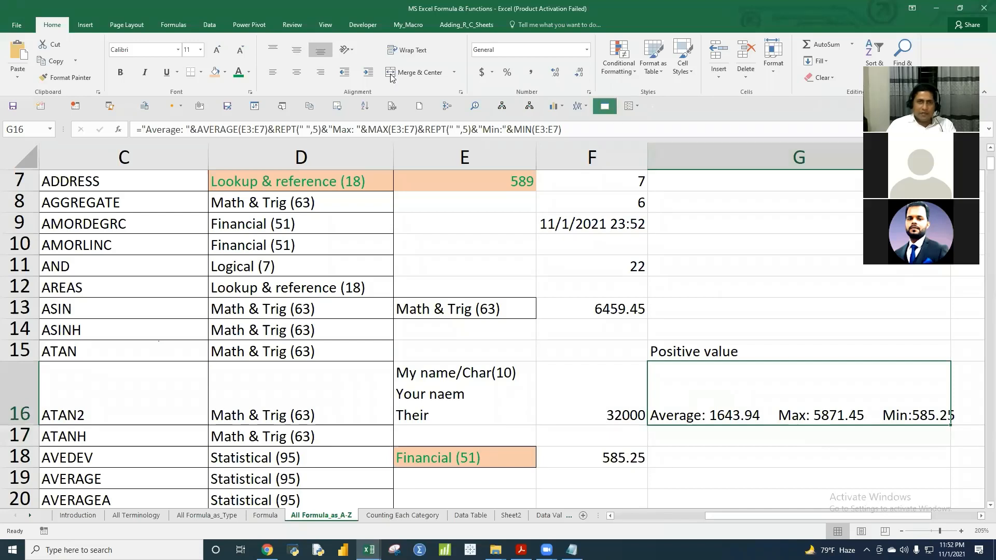
left_click(296, 72)
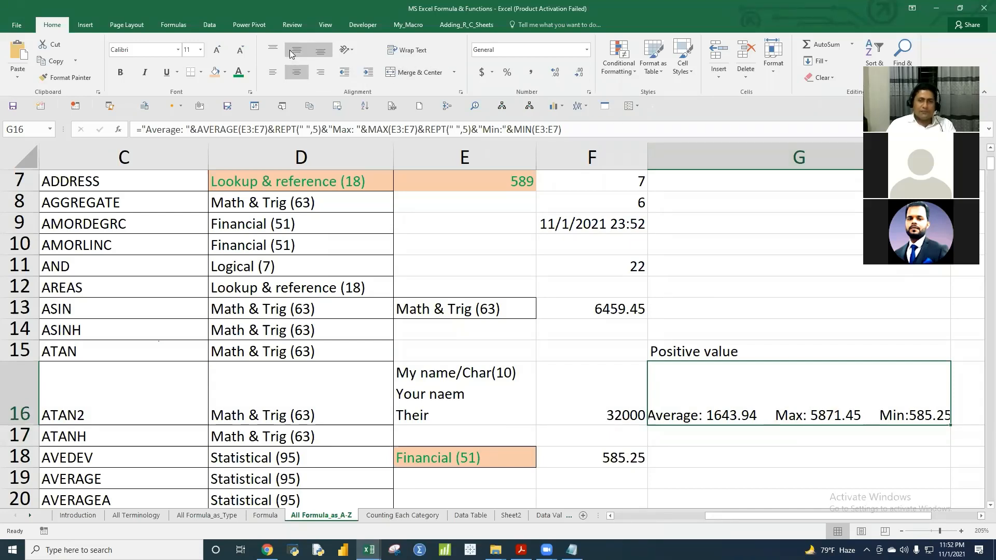
left_click(297, 49)
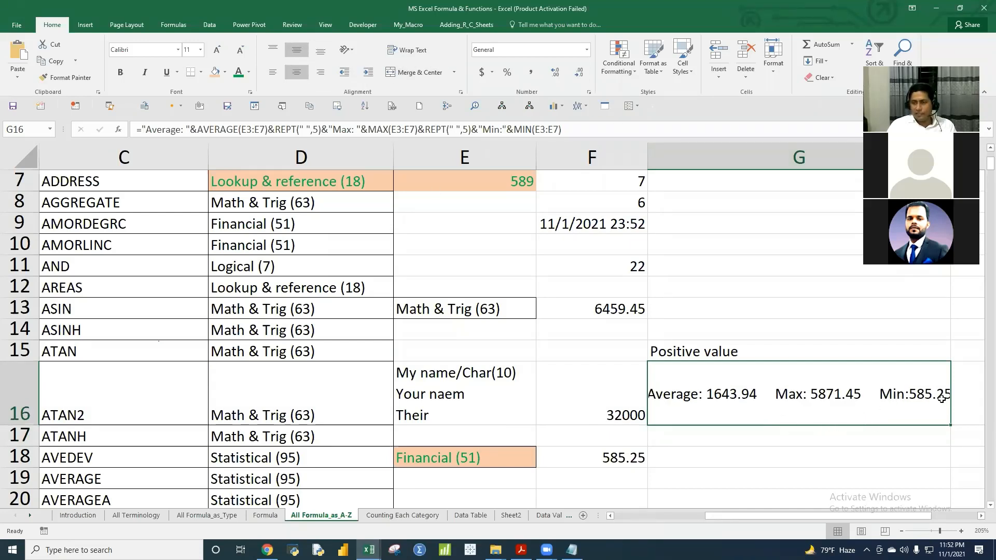
- Fill all of E3:E7 with the formula =RANDBETWEEN(457,48799)
scroll(543, 233, "up", 1)
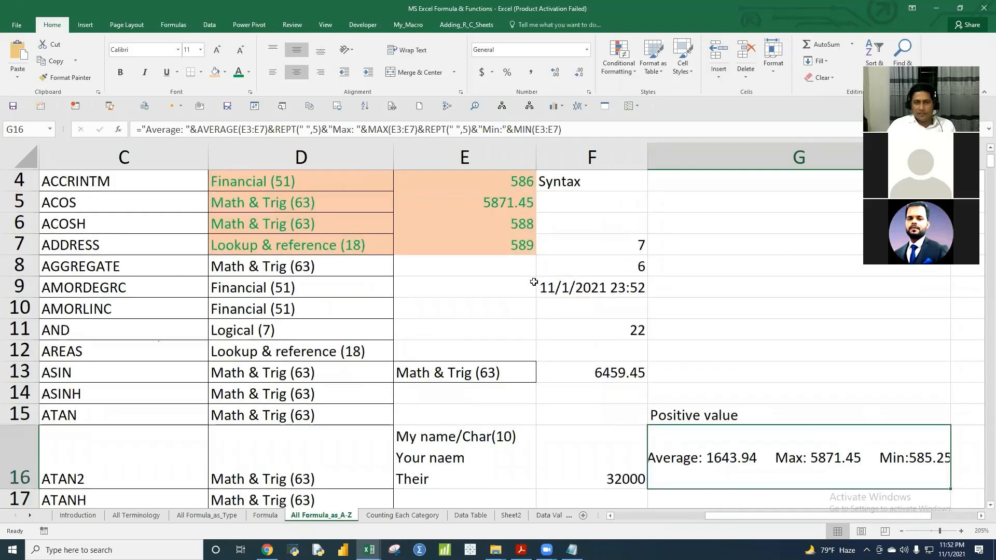
scroll(534, 281, "down", 1)
left_click_drag(539, 179, 540, 252)
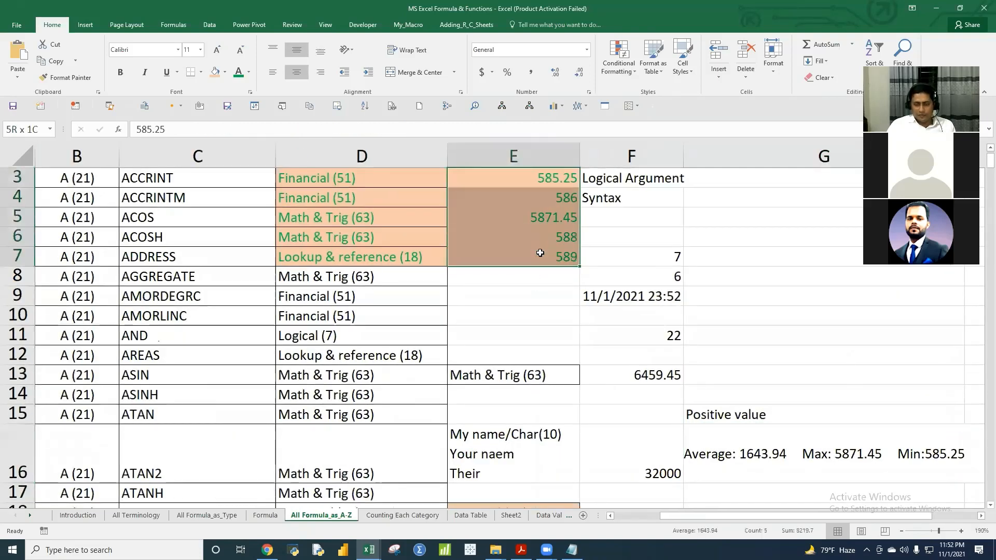
type("=ran")
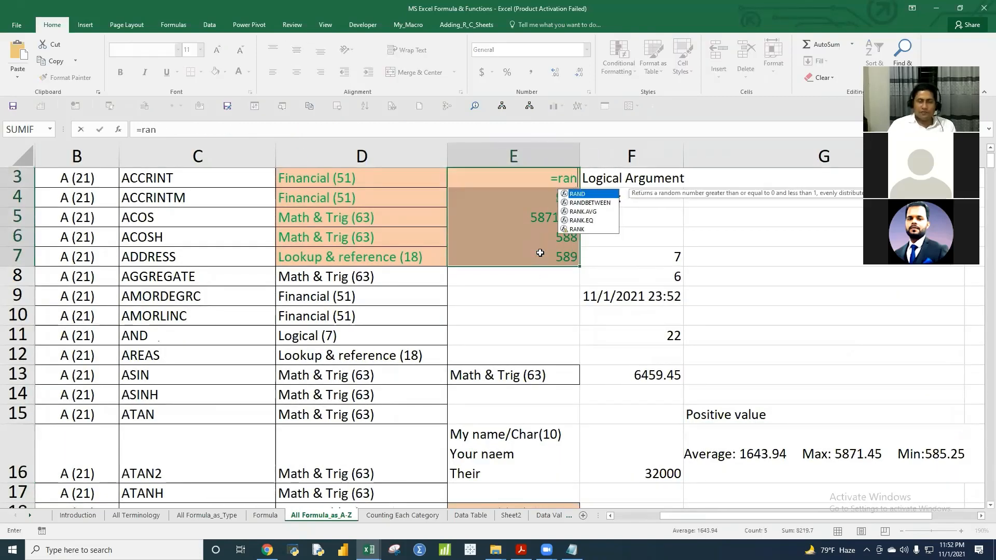
double_click(592, 202)
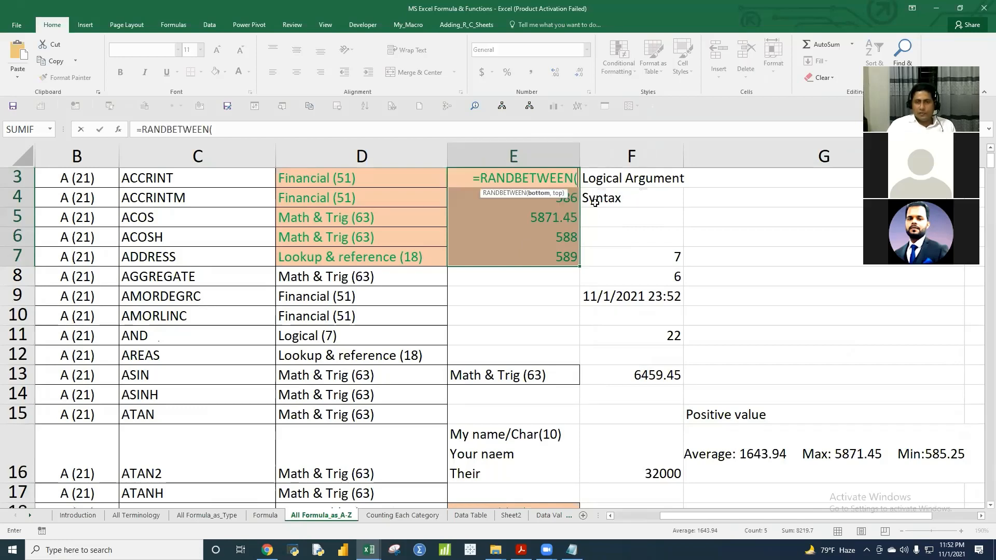
type("4")
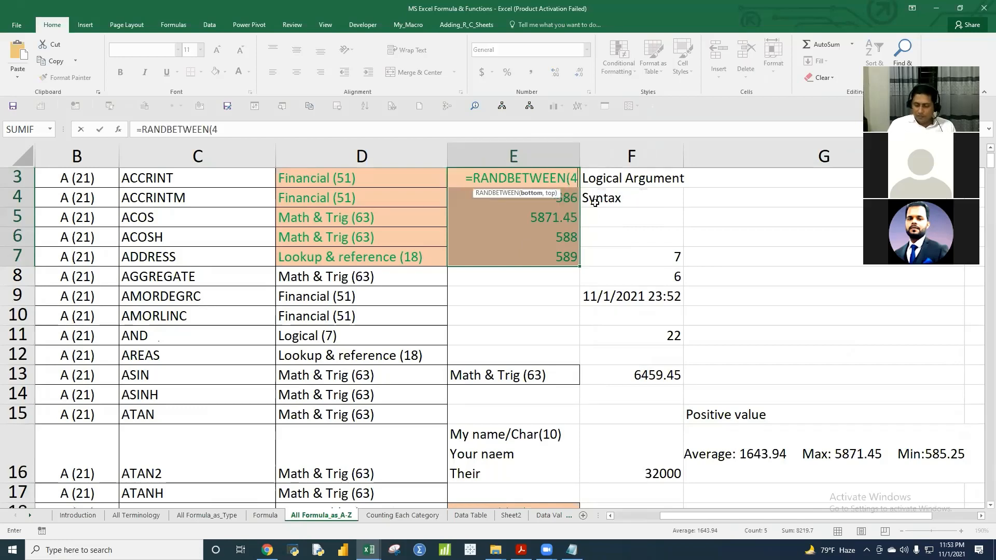
type("57,")
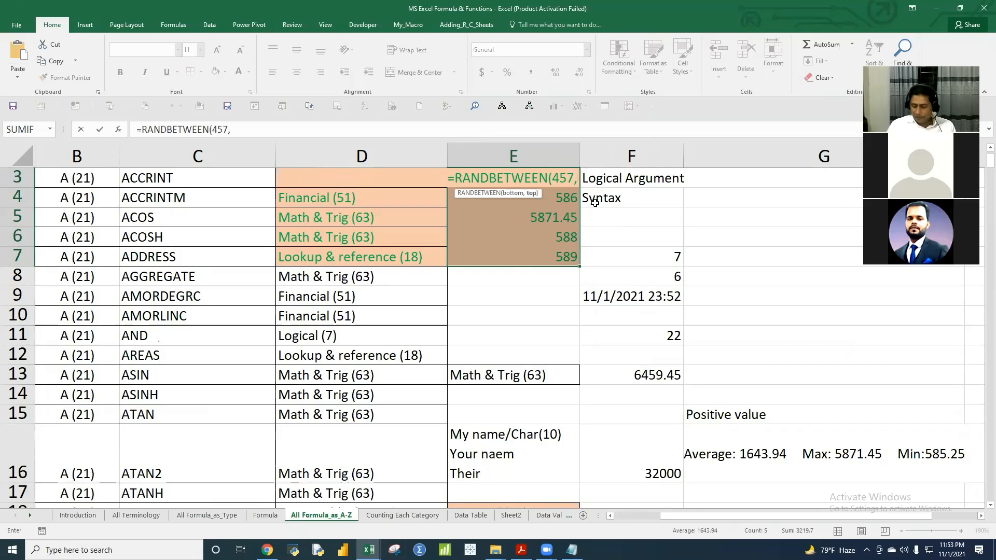
type("48799")
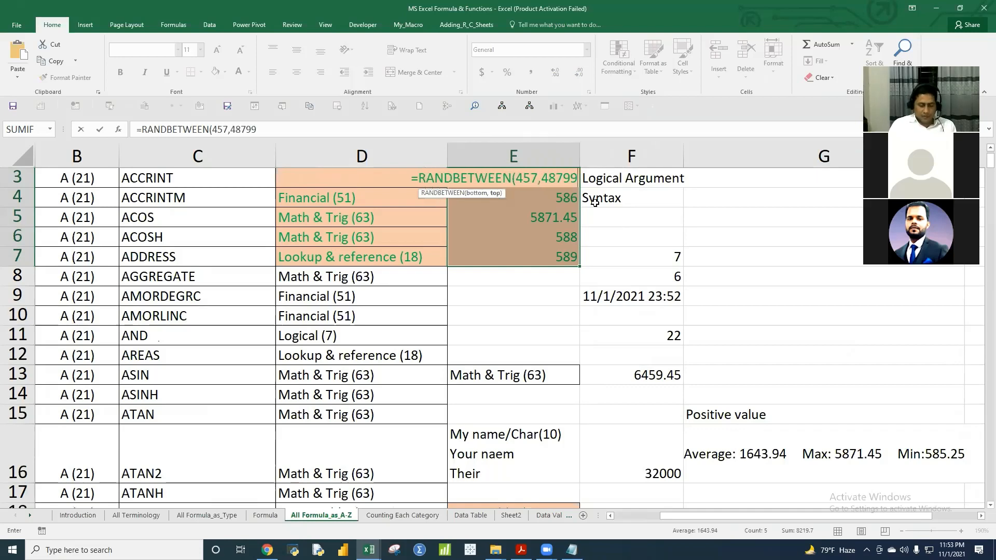
type(")")
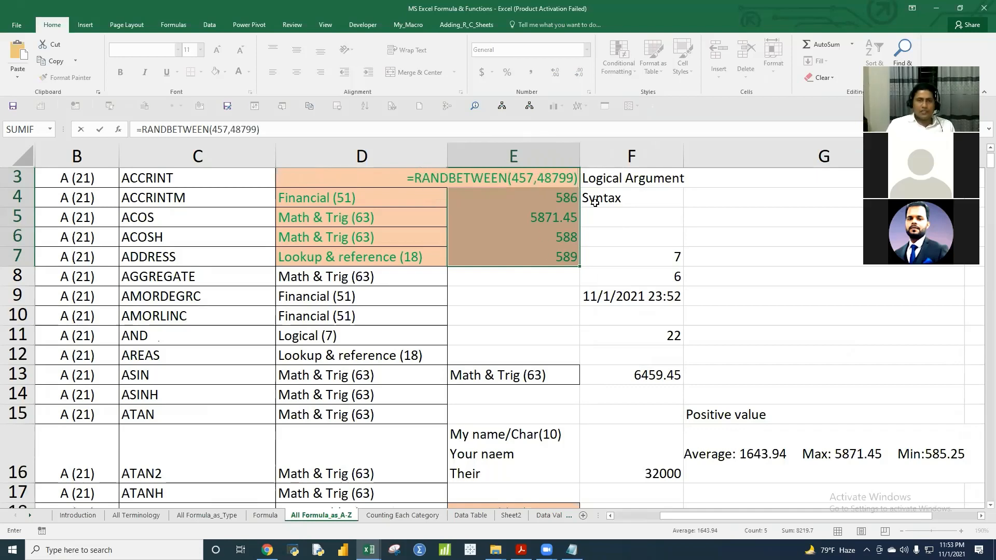
key("ctrl+Return")
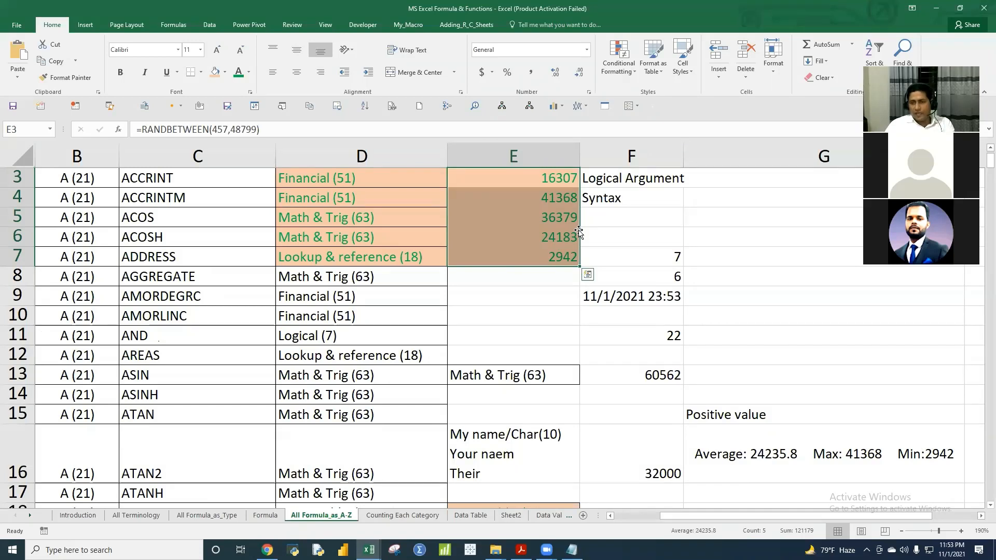
- Recalculate the sheet five times to generate new random values in E3:E7
key("F9")
key("F9")
key("F9")
key("F9")
key("F9")
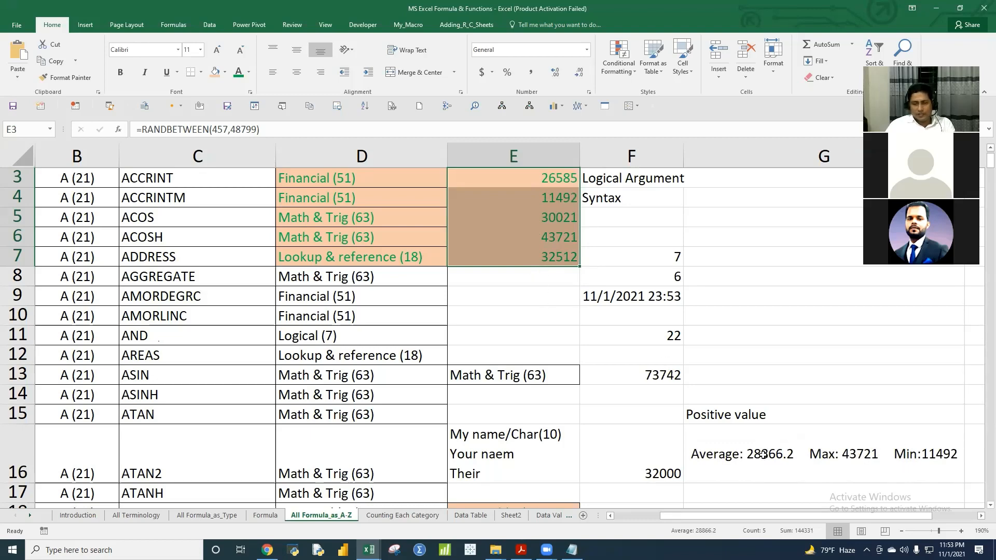
- Examine the combined average, maximum and minimum text in G16 and its formula
scroll(750, 359, "down", 2)
left_click(724, 342)
left_click(744, 413)
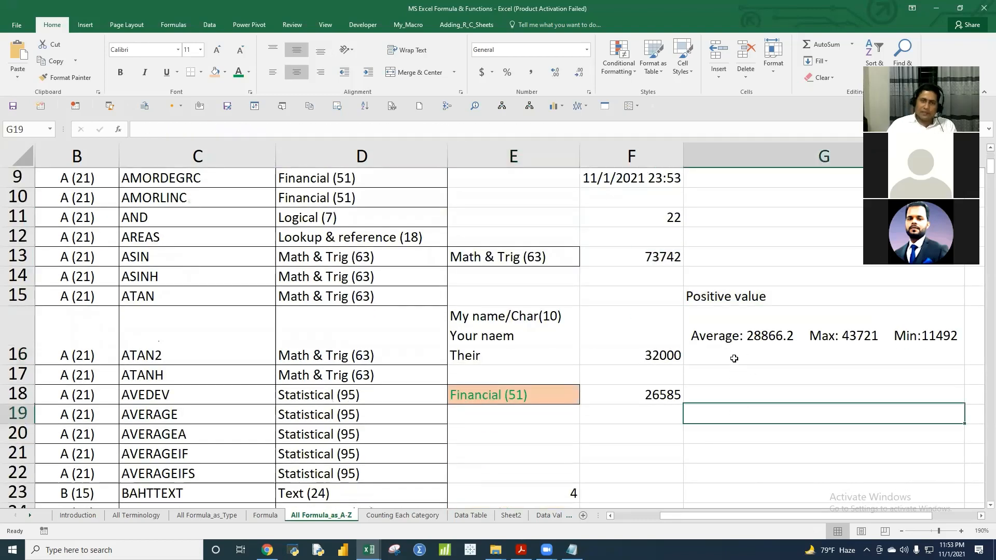
left_click(734, 342)
left_click(719, 408)
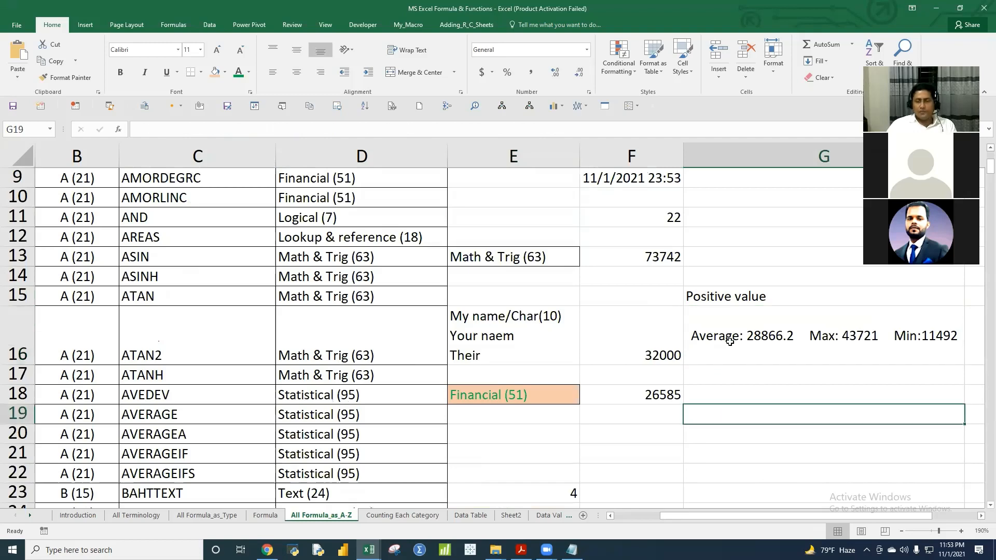
left_click(734, 344)
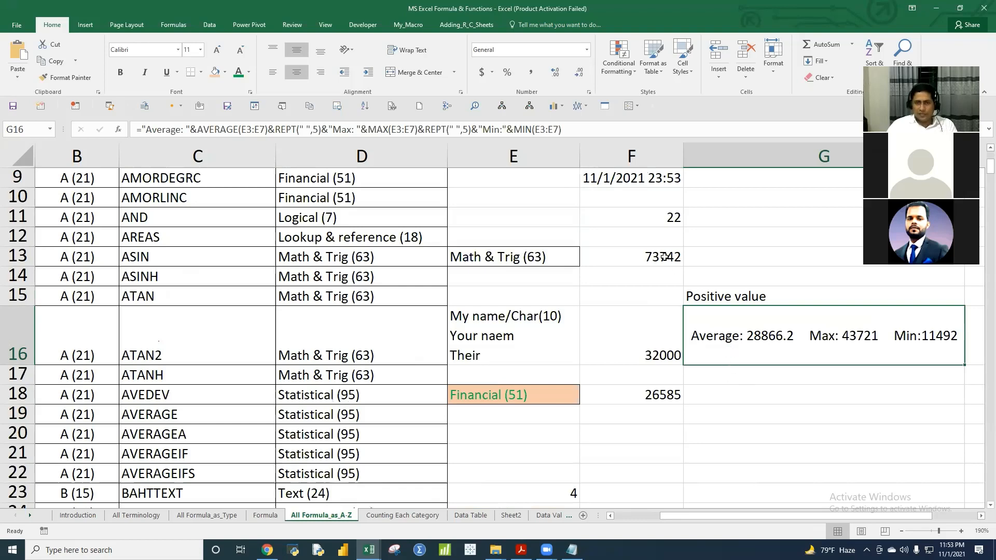
- Examine the IF formula in G15 and the combined average, maximum and minimum formula in G16
left_click(726, 297)
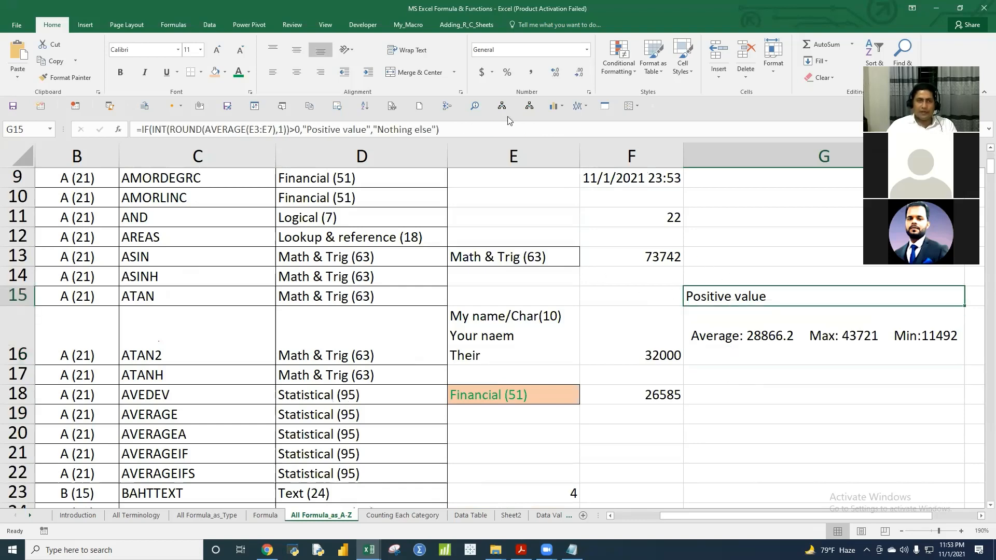
left_click(443, 131)
left_click_drag(443, 130, 136, 130)
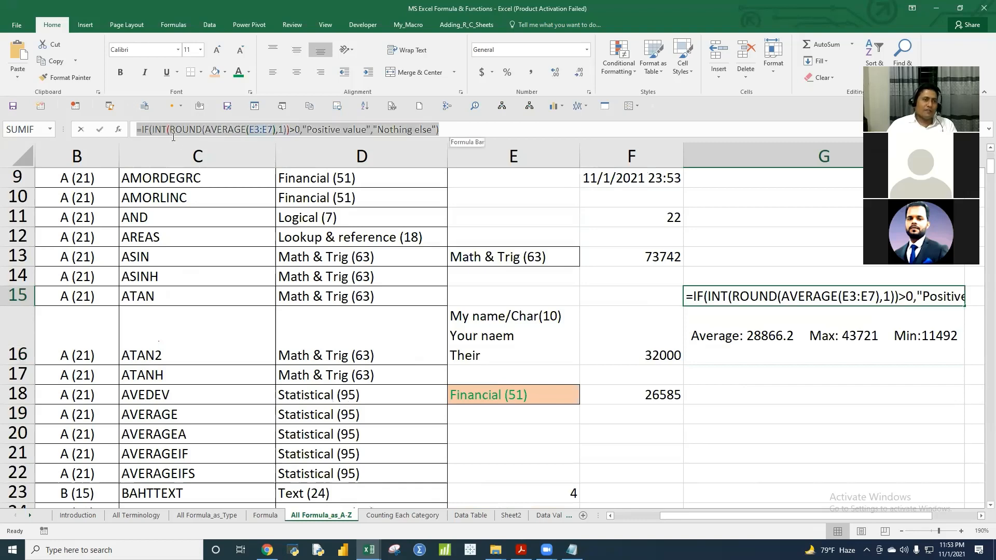
left_click(234, 130)
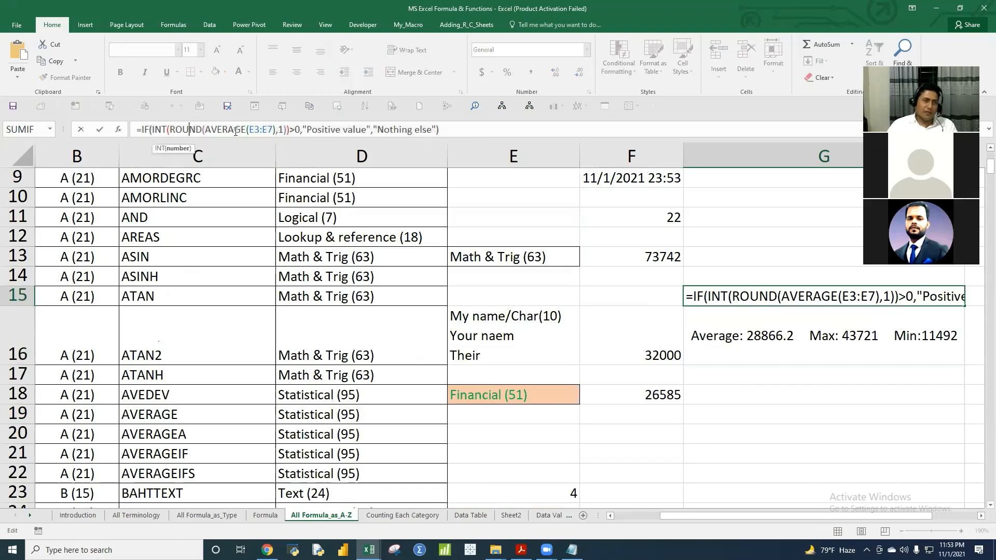
left_click_drag(441, 130, 136, 130)
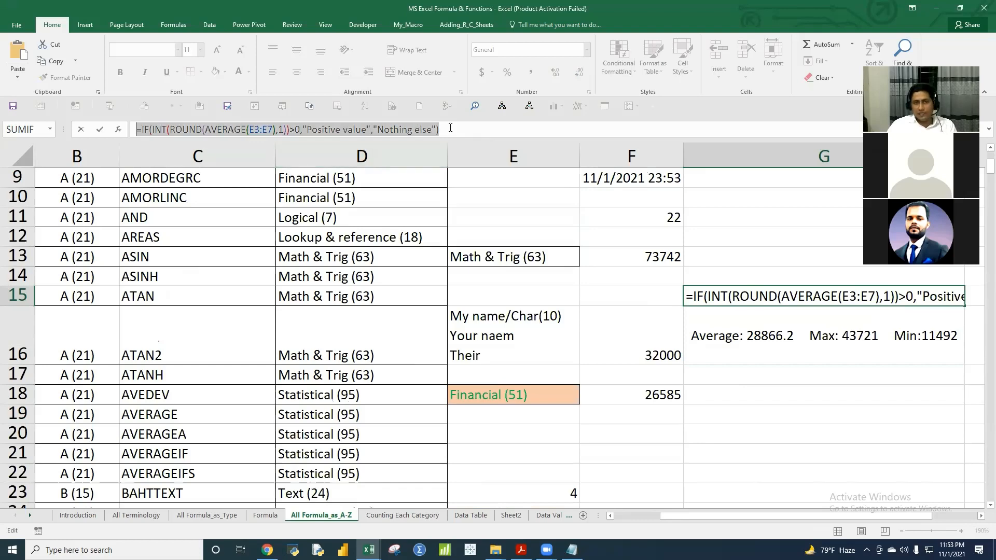
key("Return")
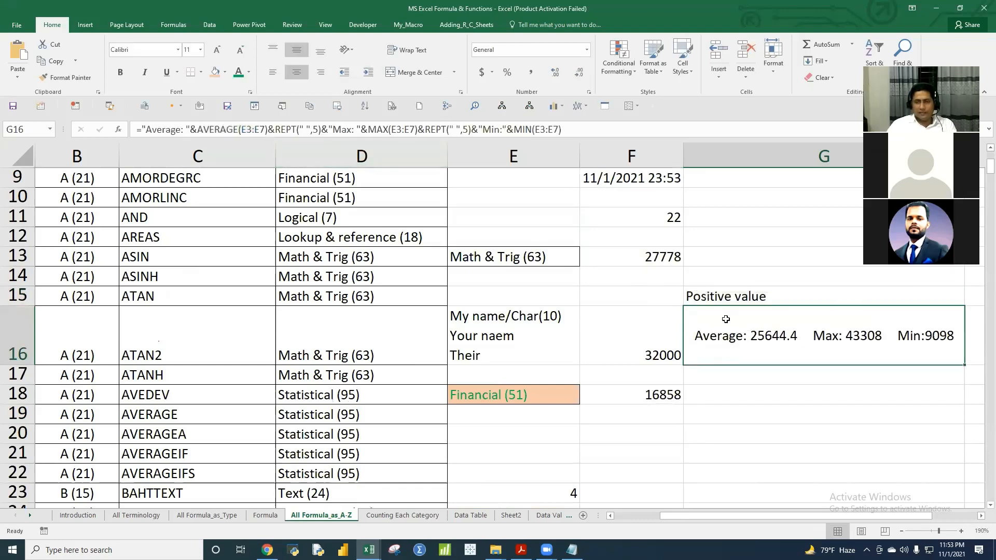
left_click(724, 300)
left_click(736, 333)
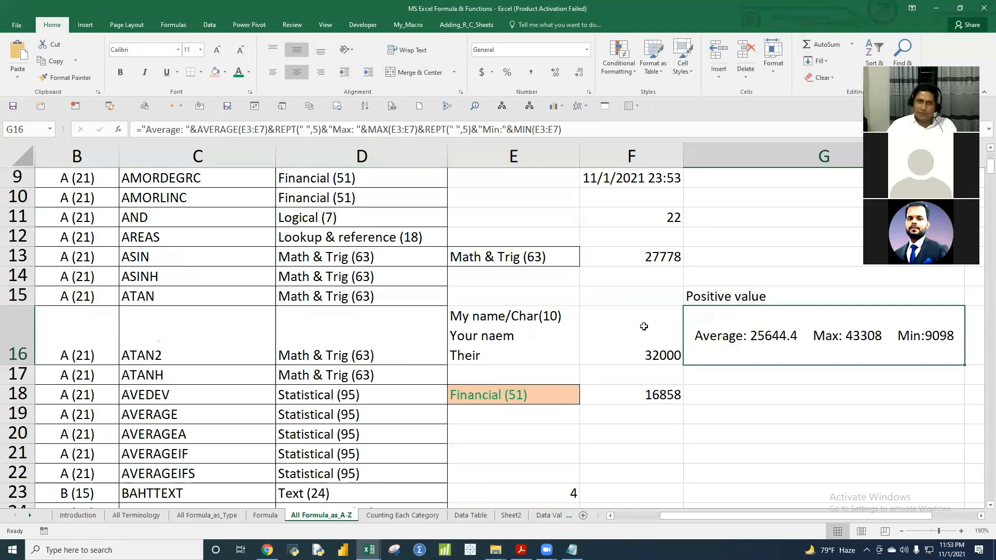
left_click(234, 129)
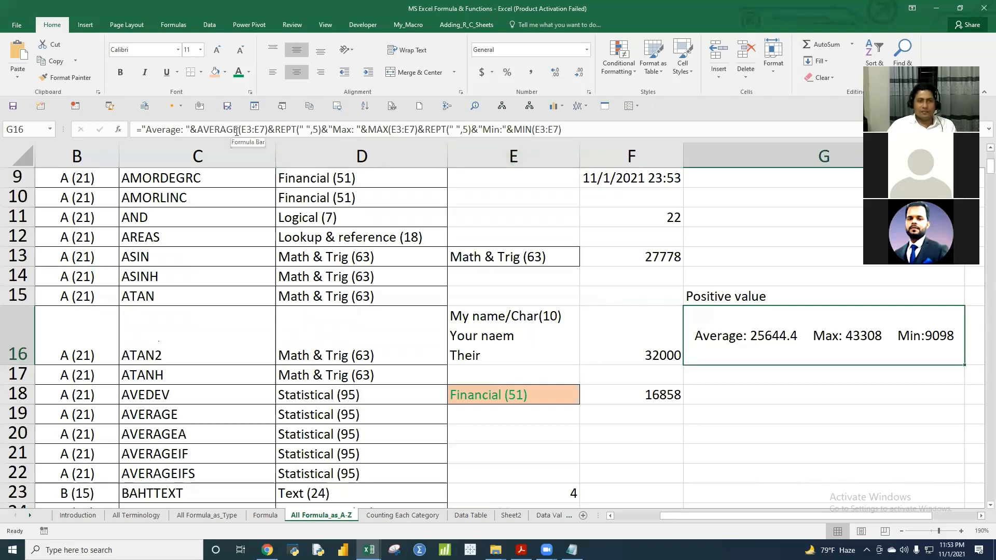
left_click(368, 125)
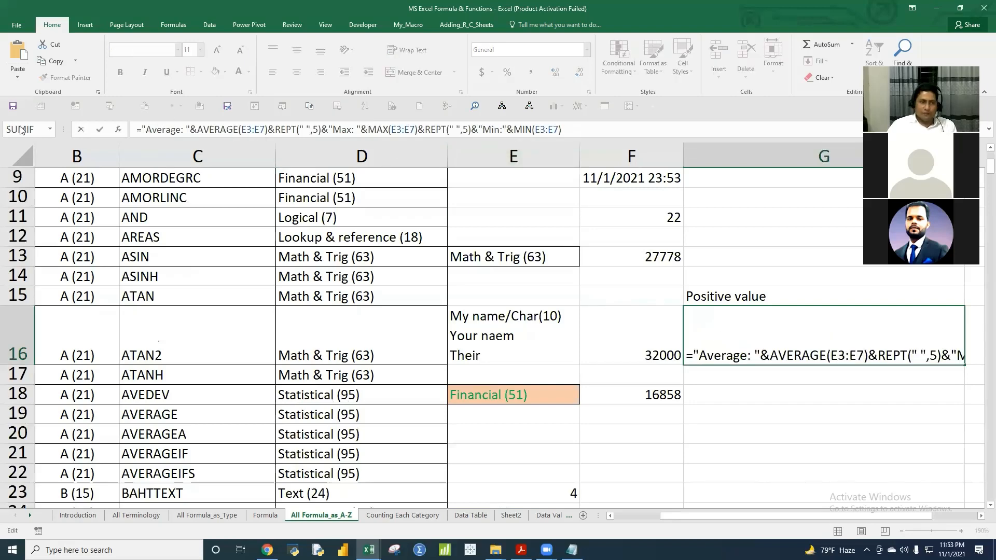
key("Return")
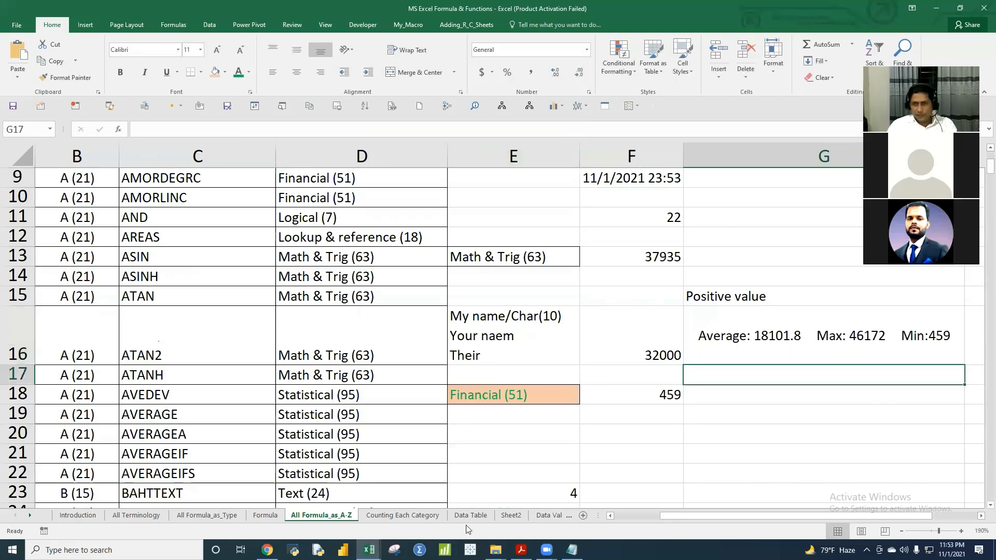
- Enter the sample sentence "I am attending a class" in cell E20
left_click(633, 435)
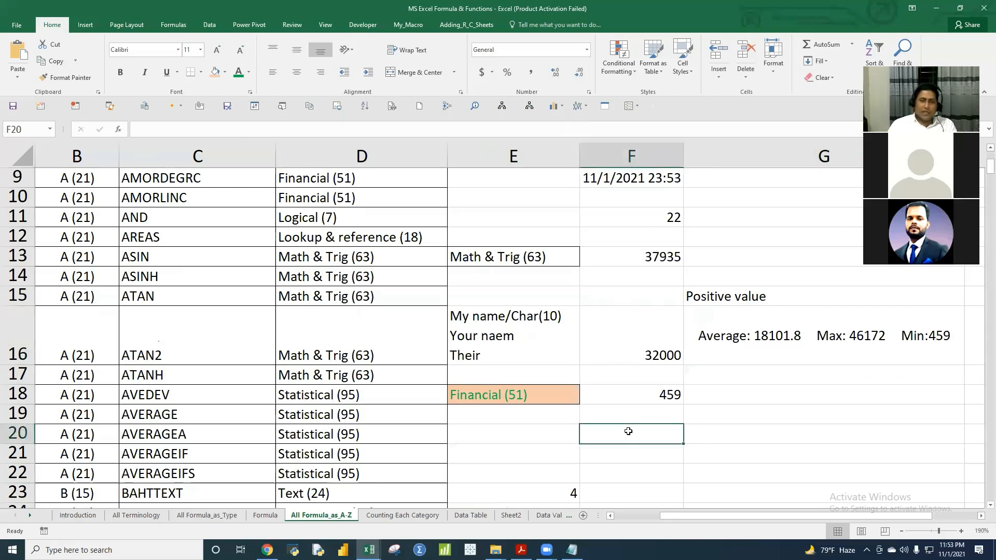
left_click(526, 435)
type("I")
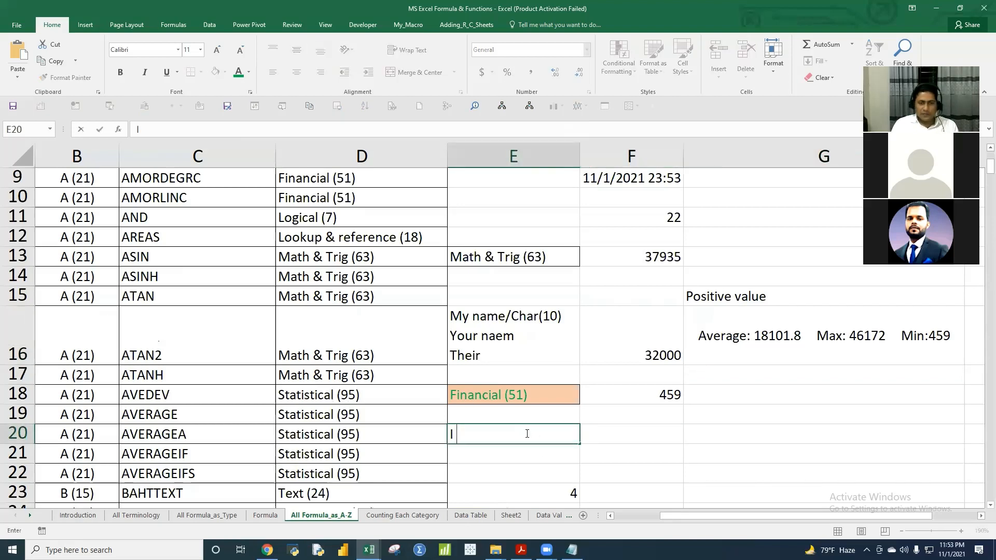
type(" am attending a")
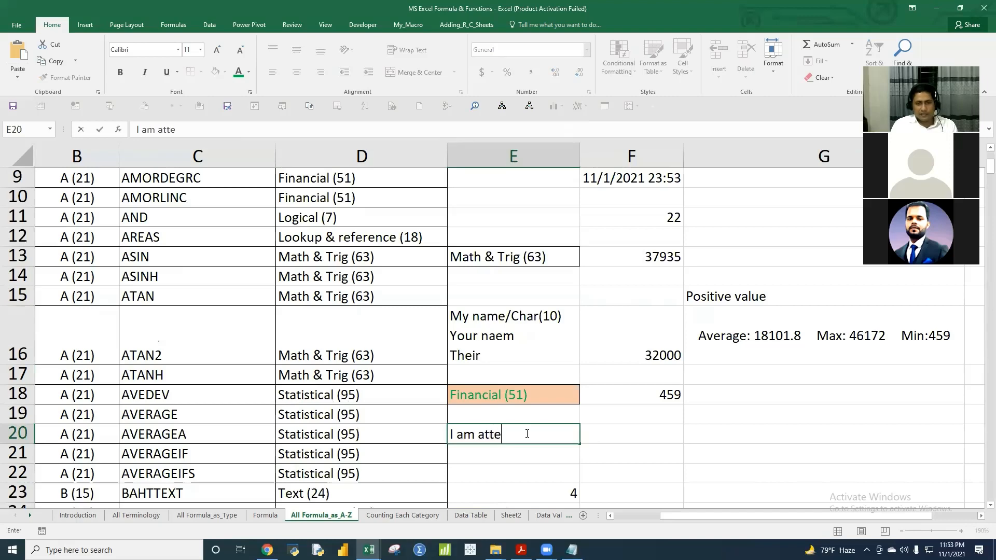
type("la")
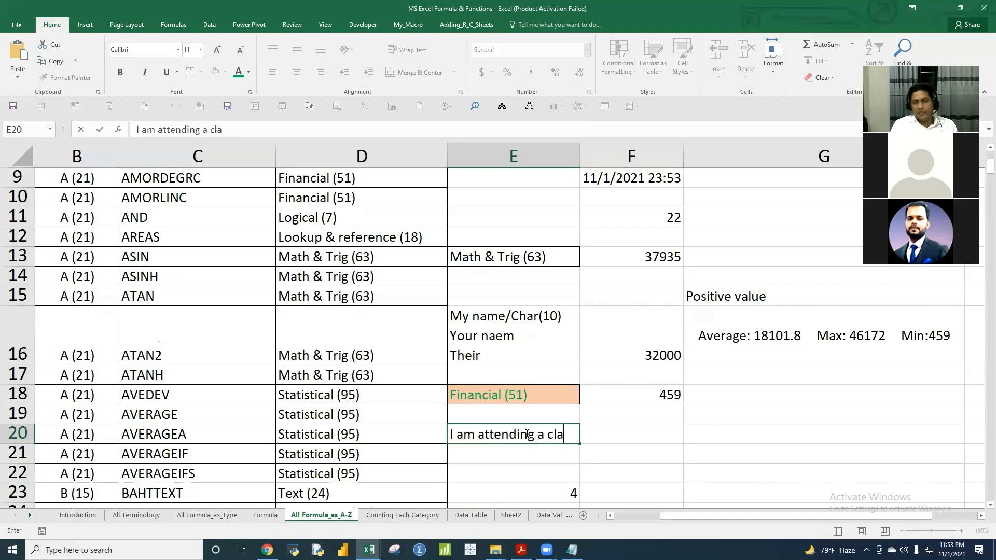
type("ss")
key("Return")
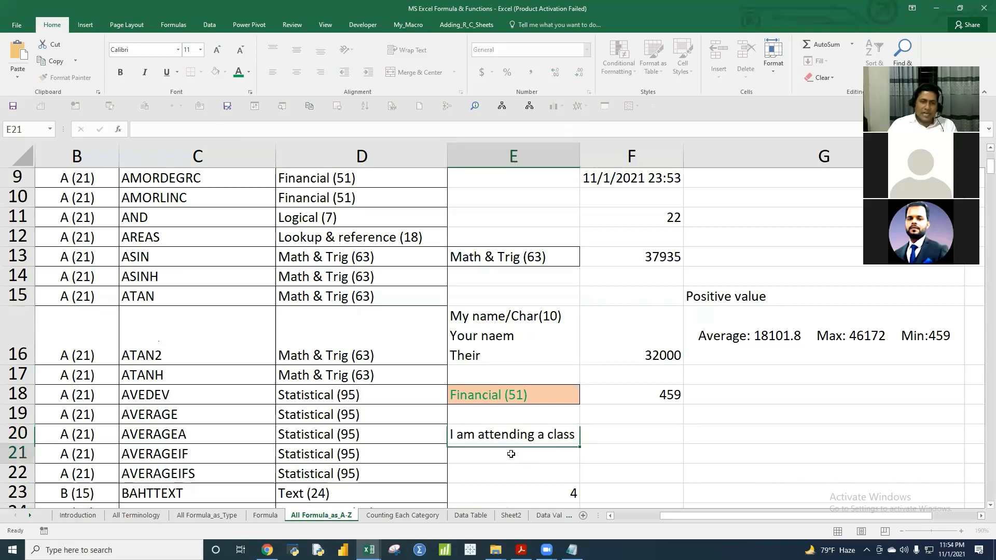
left_click(508, 437)
left_click(530, 453)
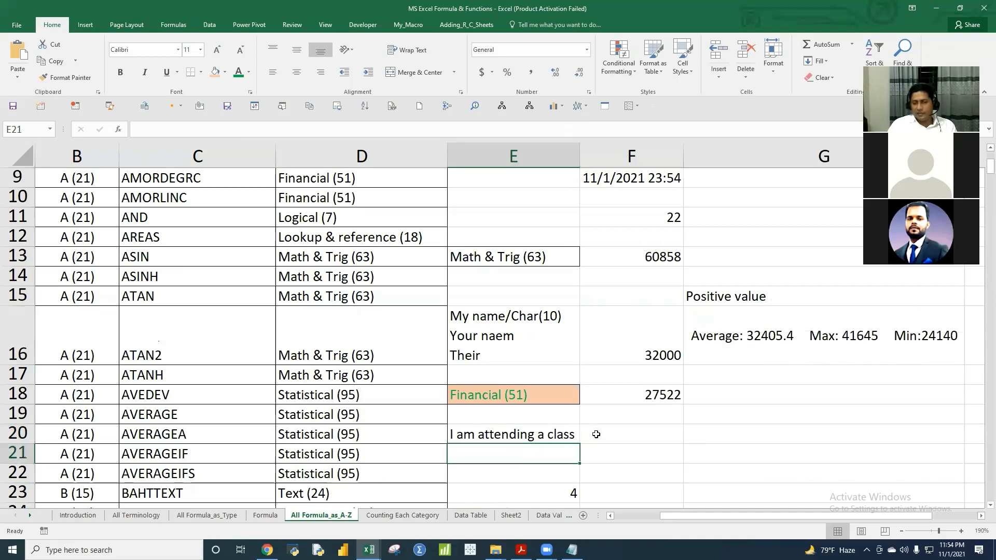
left_click(596, 434)
left_click(501, 429)
left_click(530, 452)
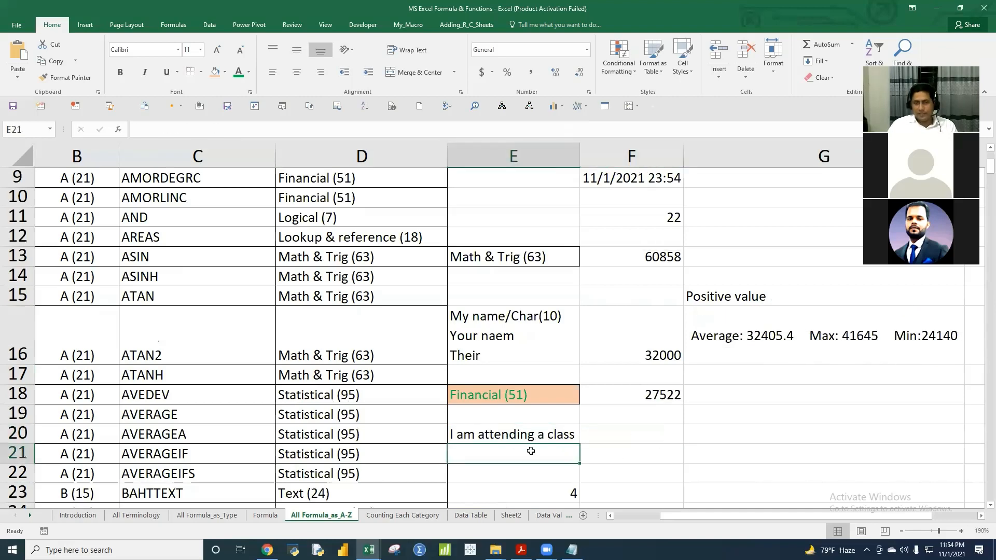
- Start a formula in F20 with =LEN(TRIM(E20)) to get the length of the trimmed sentence
left_click(606, 436)
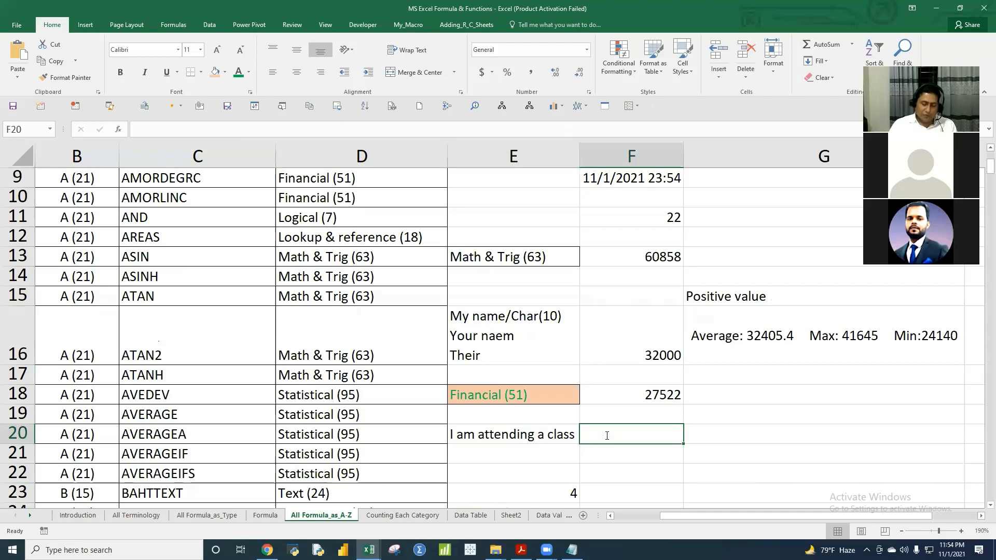
type("=len")
key("Tab")
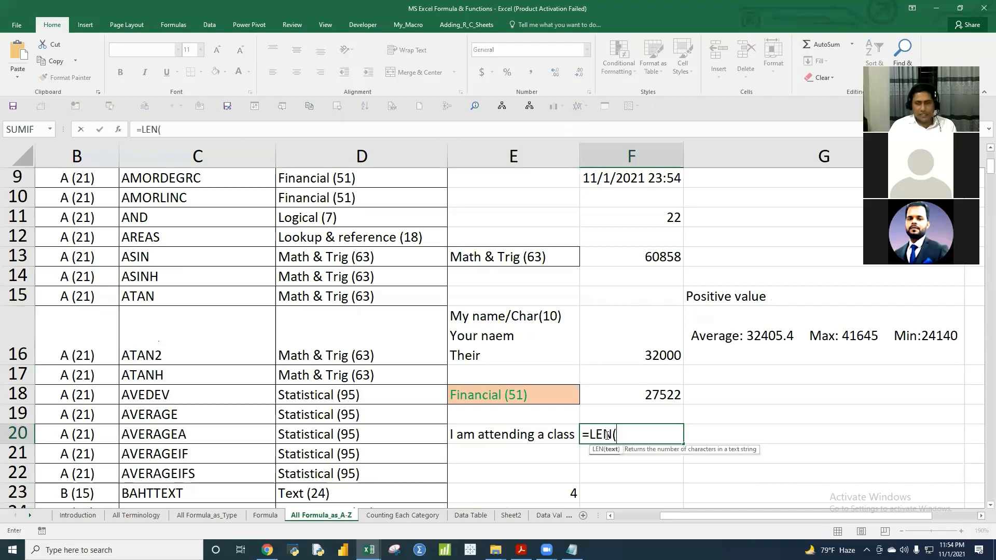
type("tri")
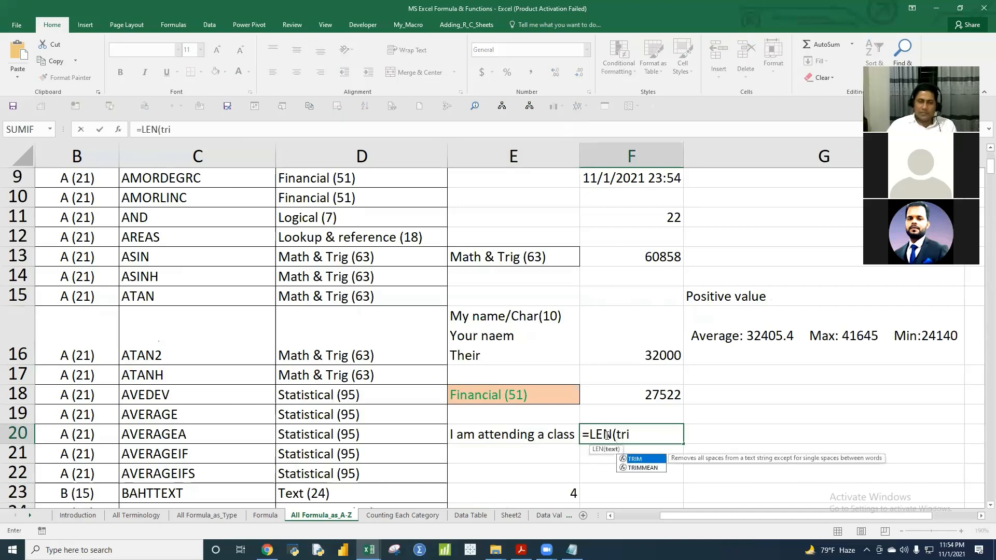
key("Tab")
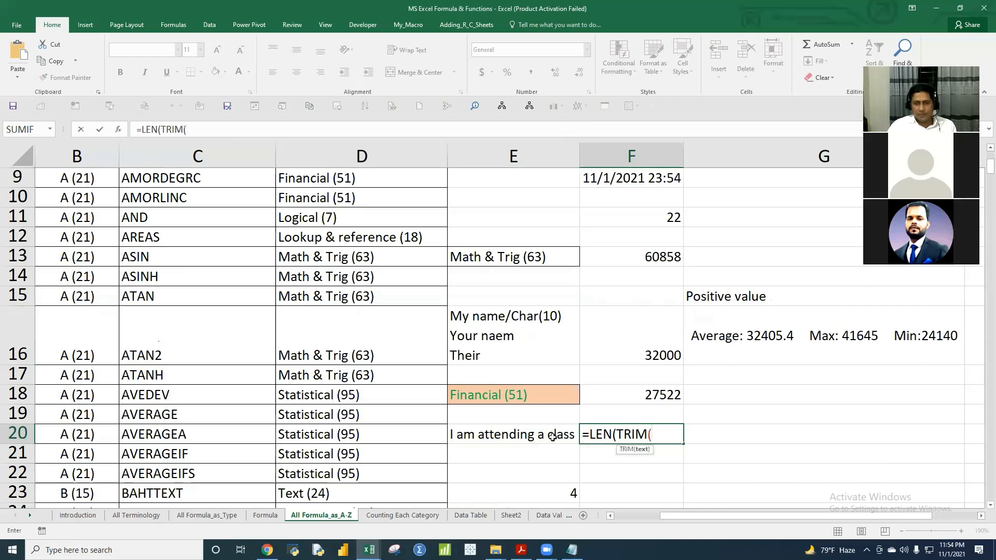
left_click(552, 437)
type("))")
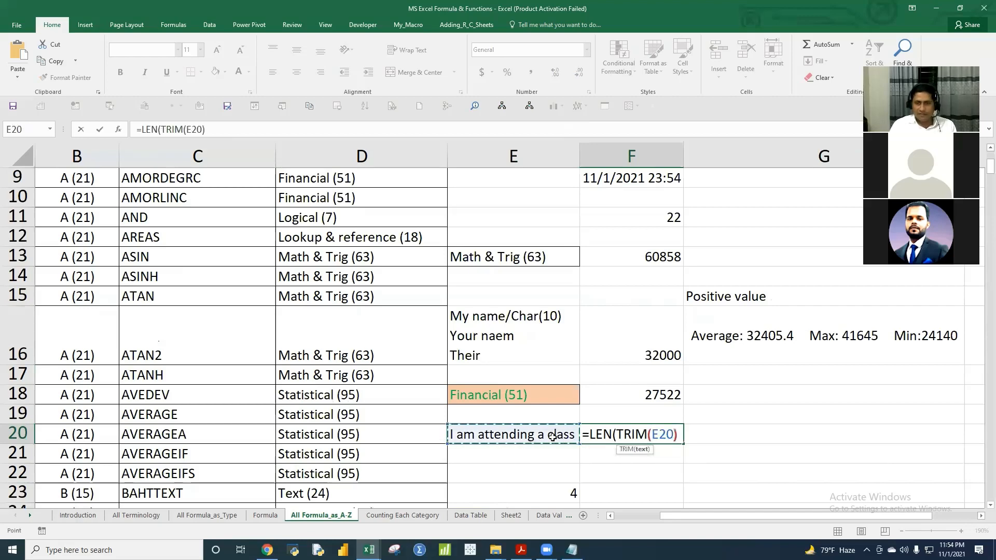
- Extend the F20 formula with the subtraction -LEN(SUBSTITUTE(TRIM(E20), leaving the SUBSTITUTE function open for its remaining arguments
type("-")
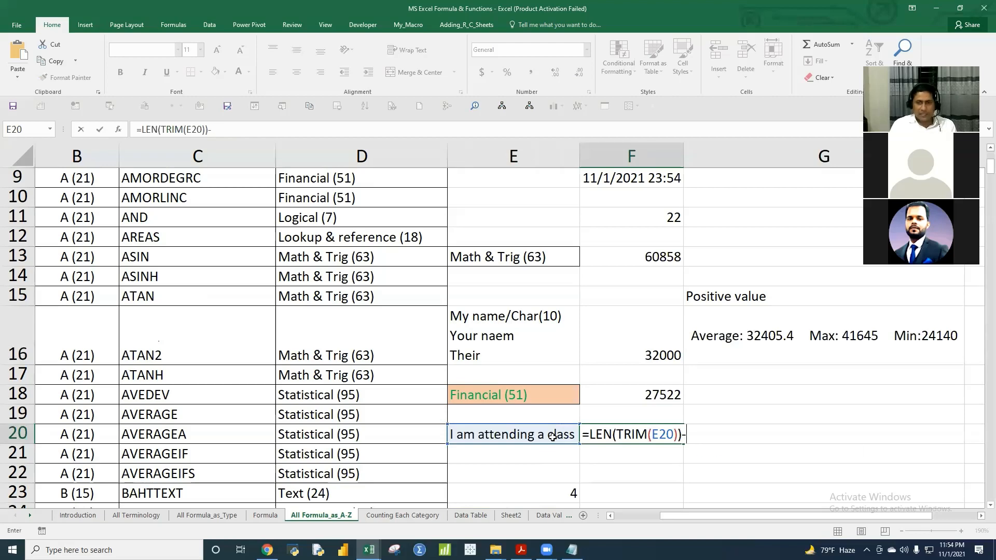
type("len")
key("Tab")
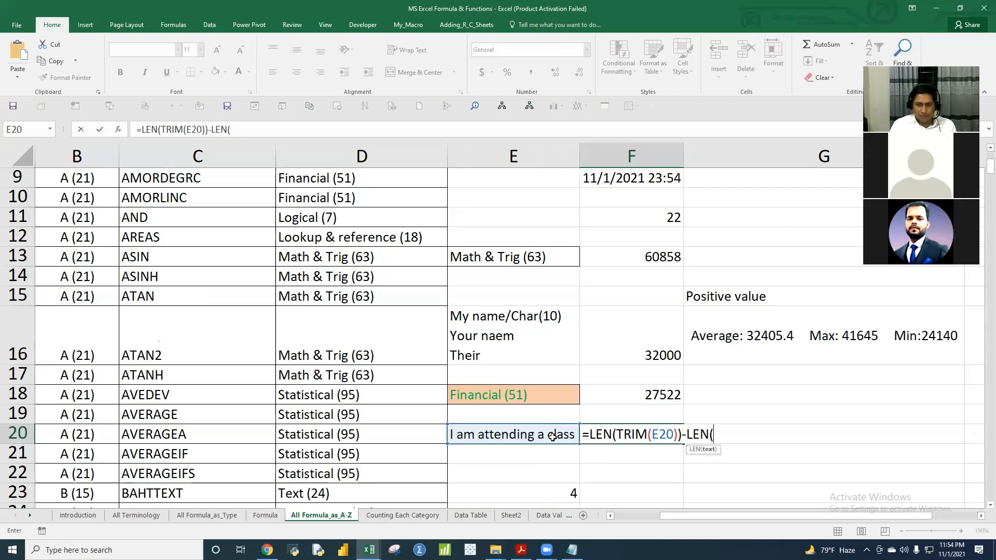
type("sub")
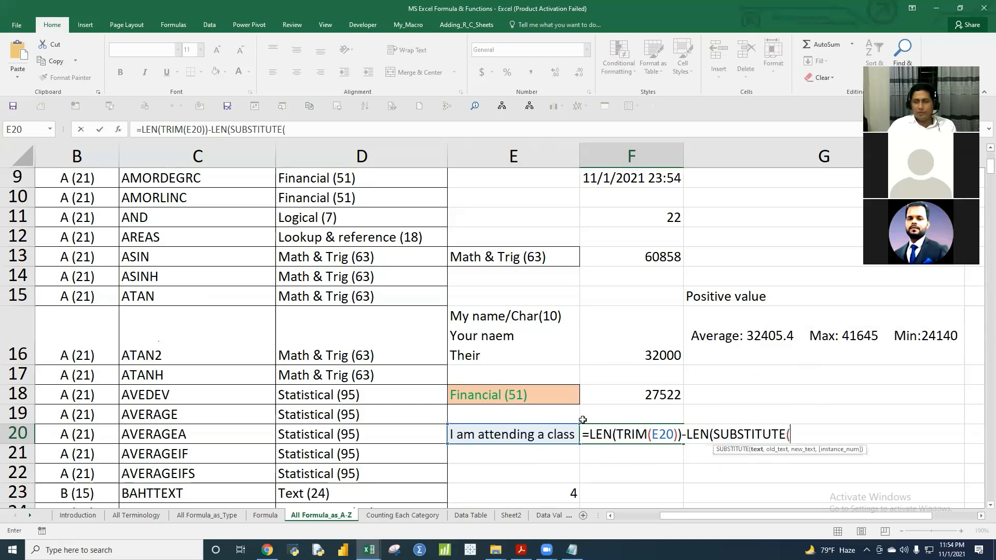
double_click(734, 460)
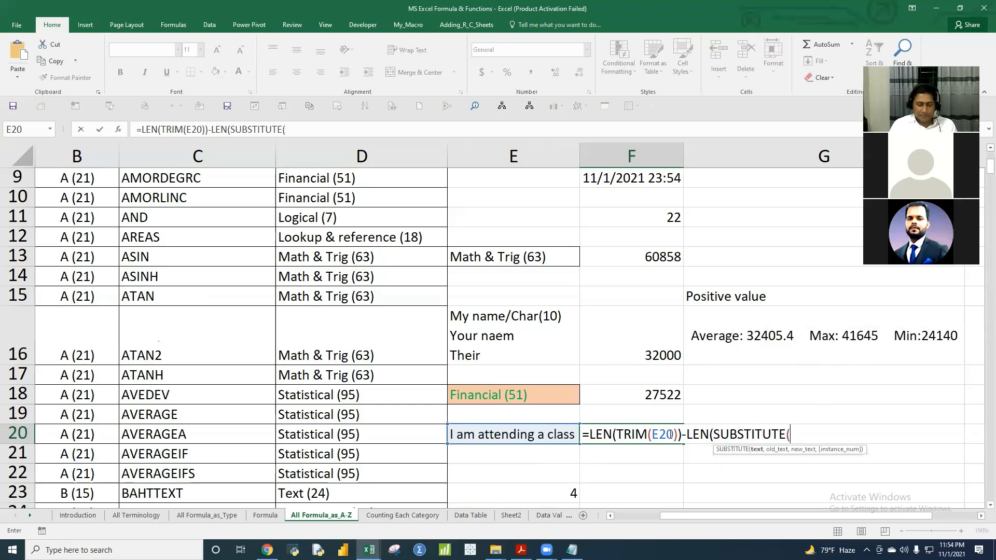
type("trim")
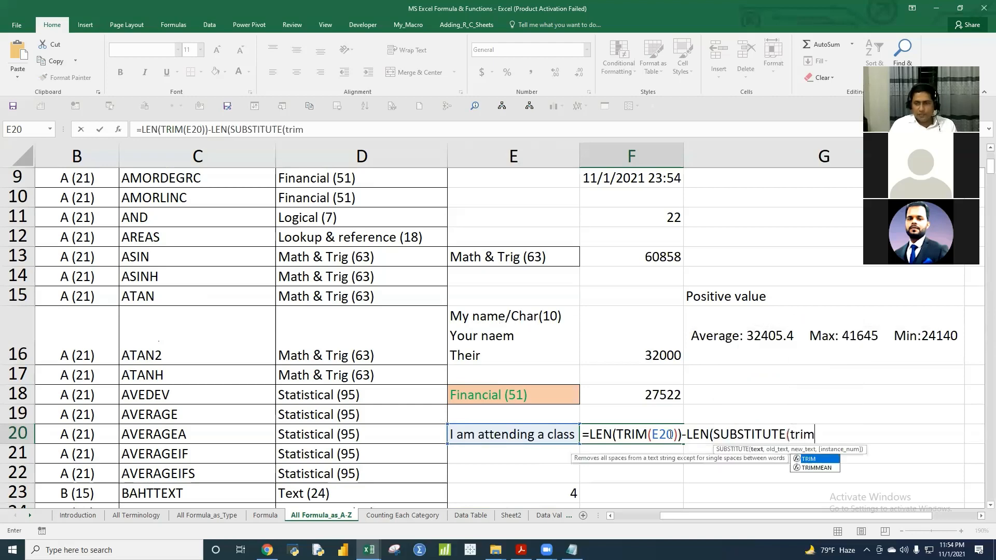
double_click(809, 459)
left_click(547, 436)
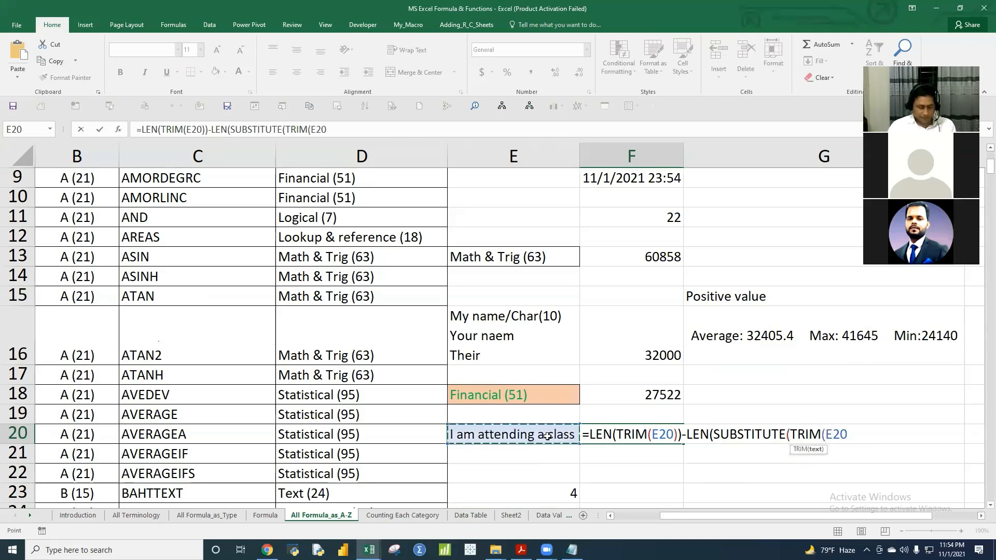
type(")")
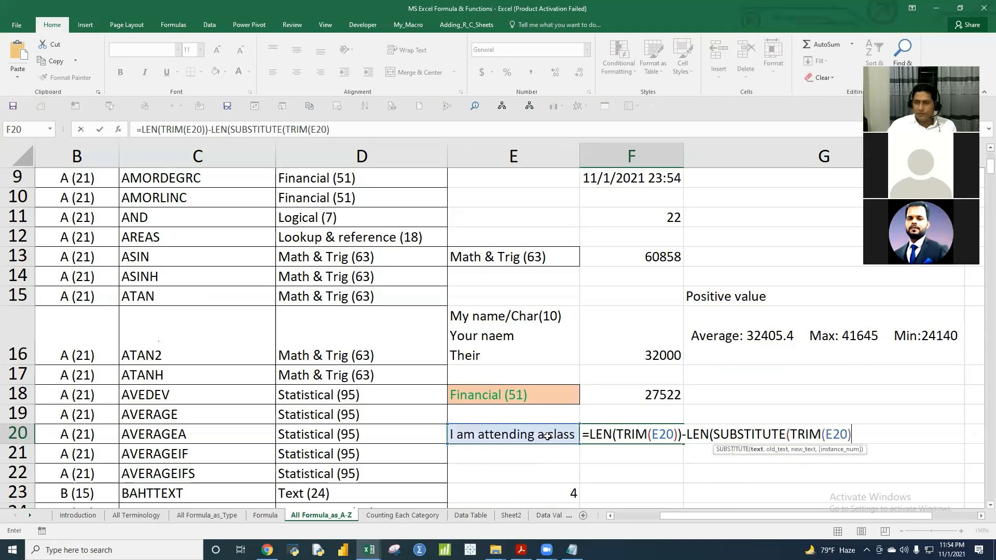
- Complete the SUBSTITUTE function in the F20 formula so it replaces each space " " with empty text ""
type(",")
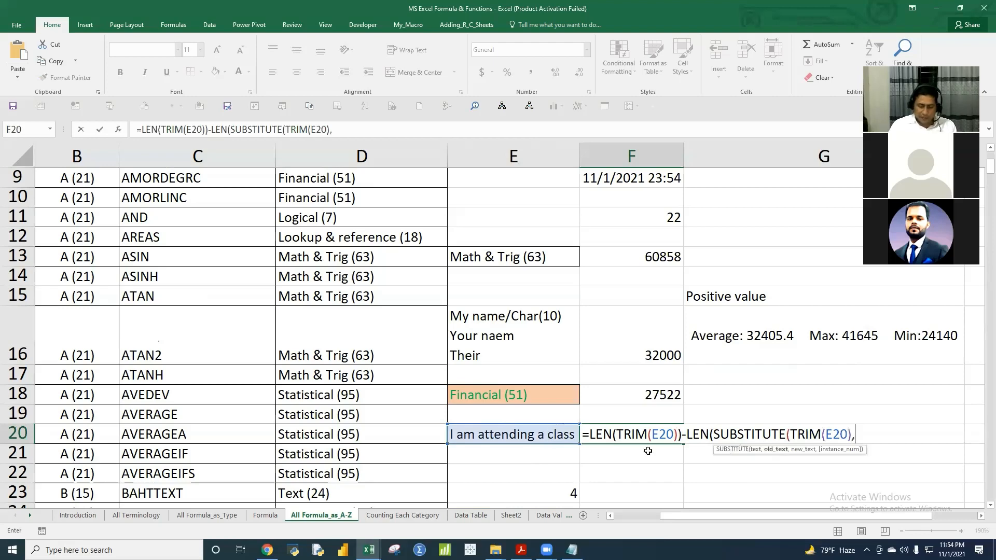
type("\" \"")
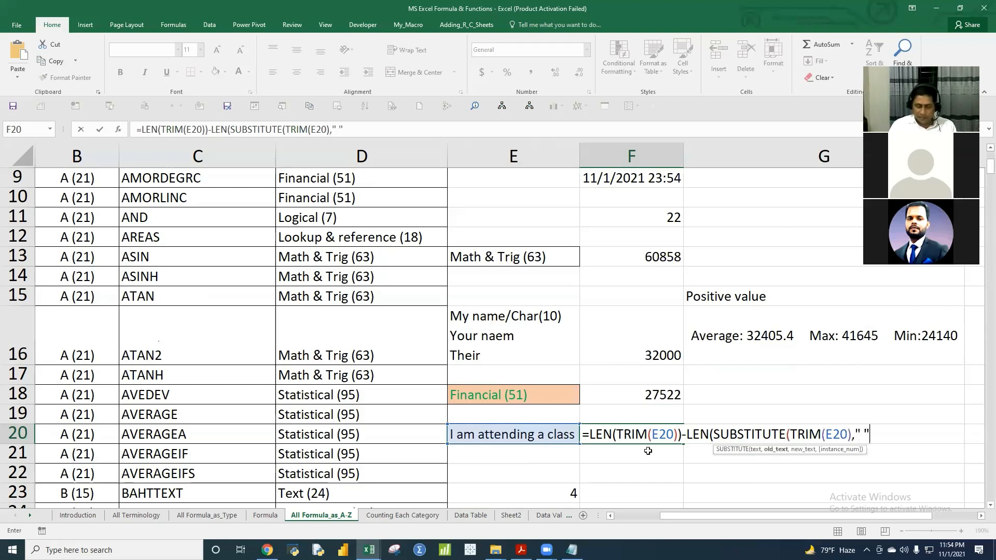
type(",\"\"")
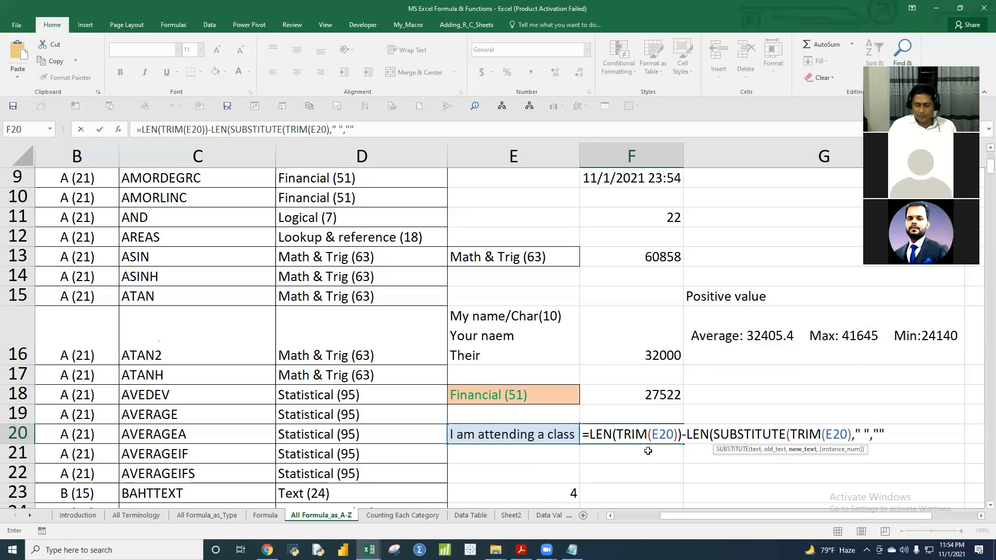
type(")")
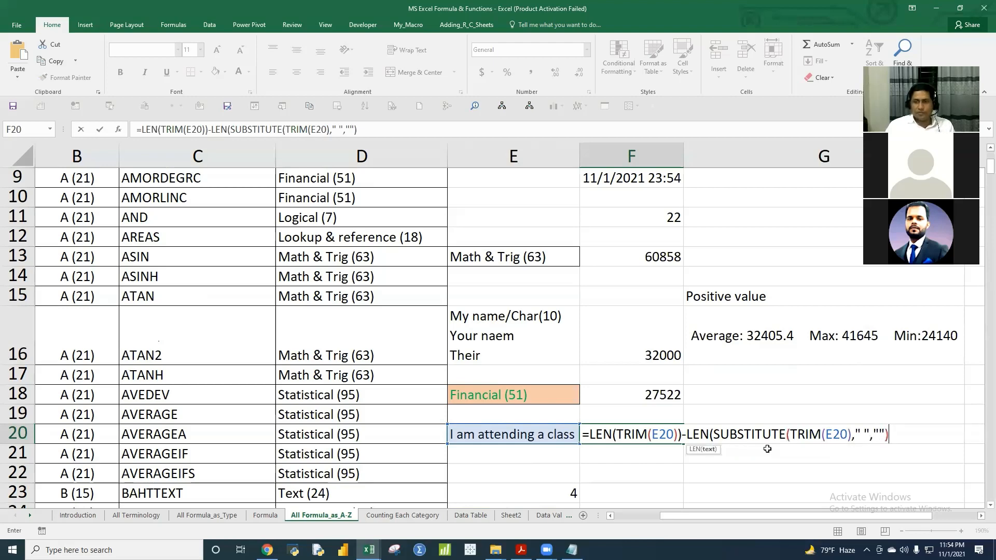
- Close the second LEN function in F20, add +1 and enter the finished word-count formula
left_click(790, 435)
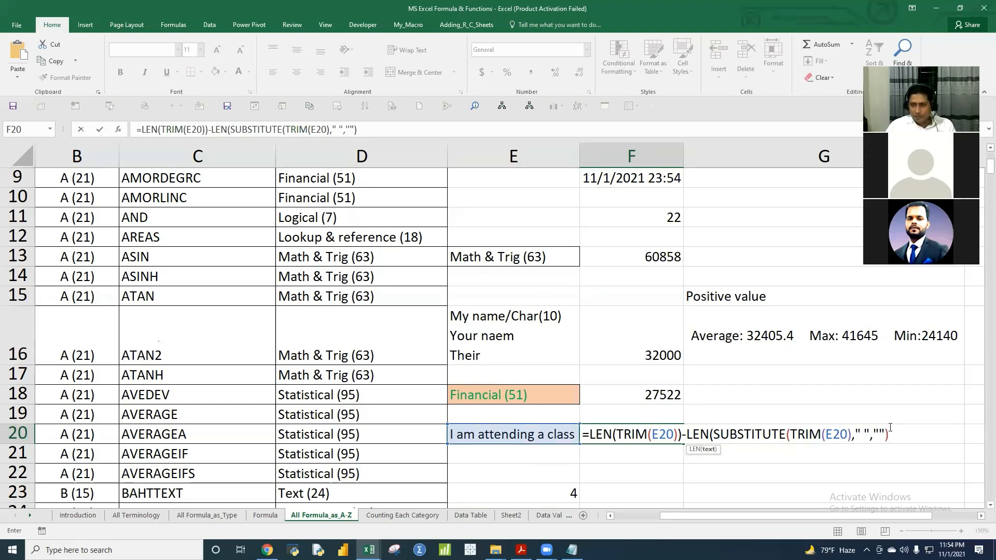
type(")")
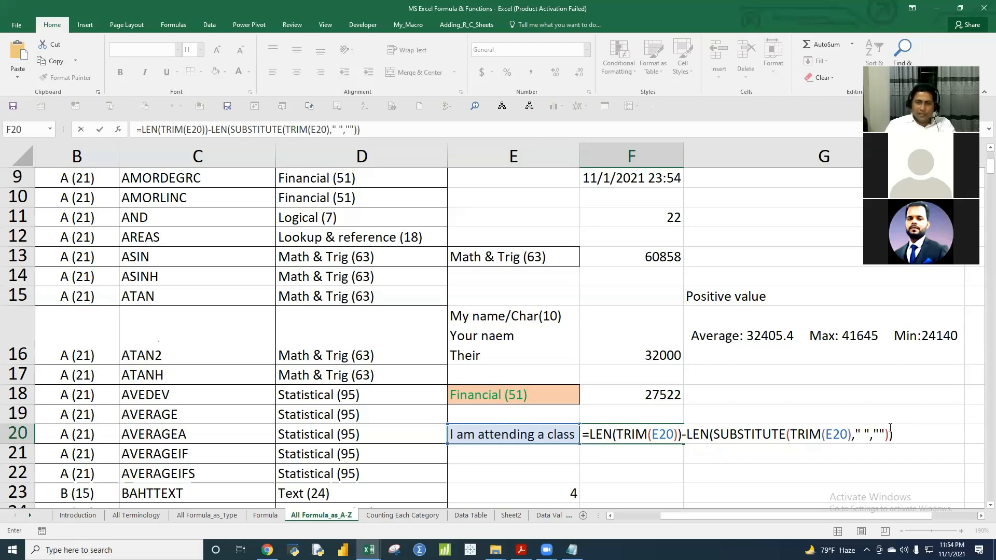
type("+")
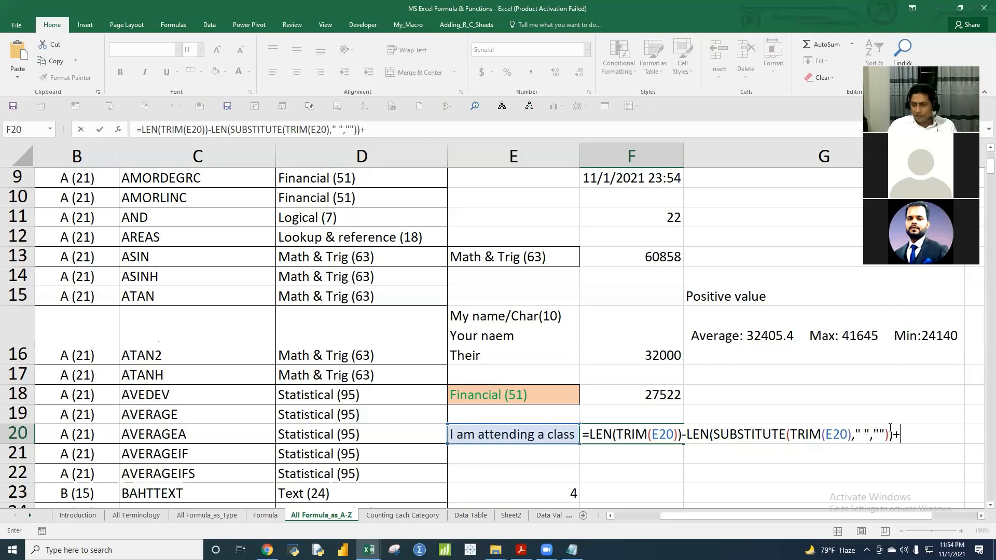
type("1")
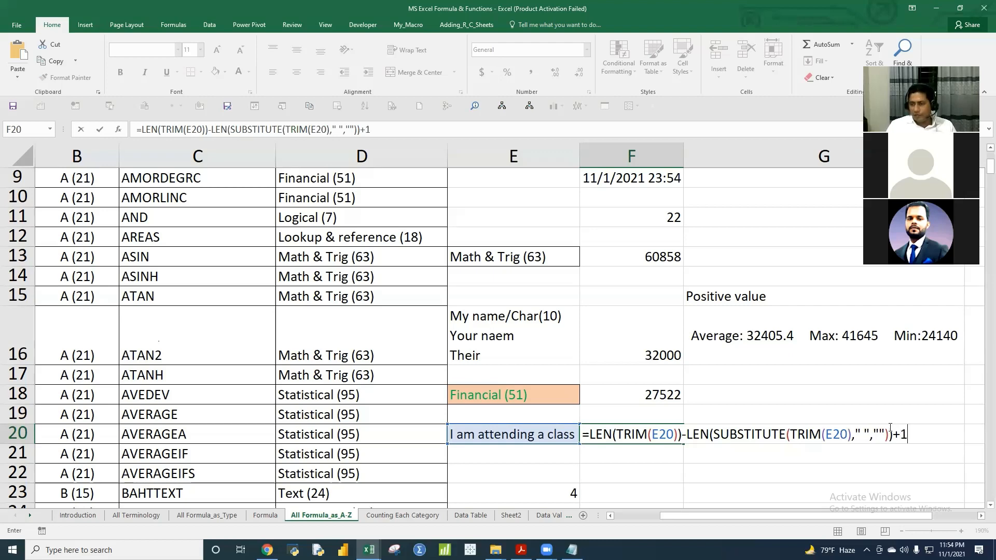
key("Return")
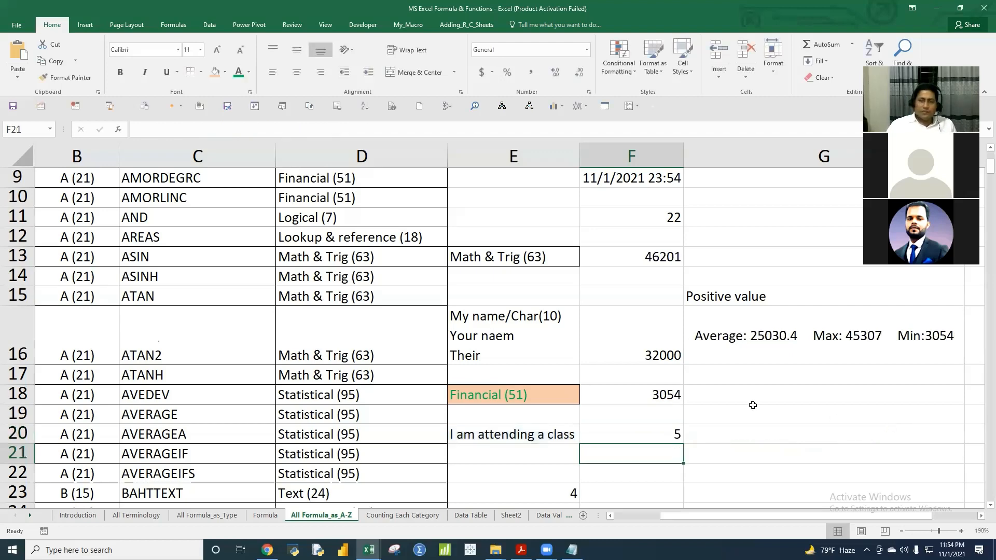
left_click(655, 427)
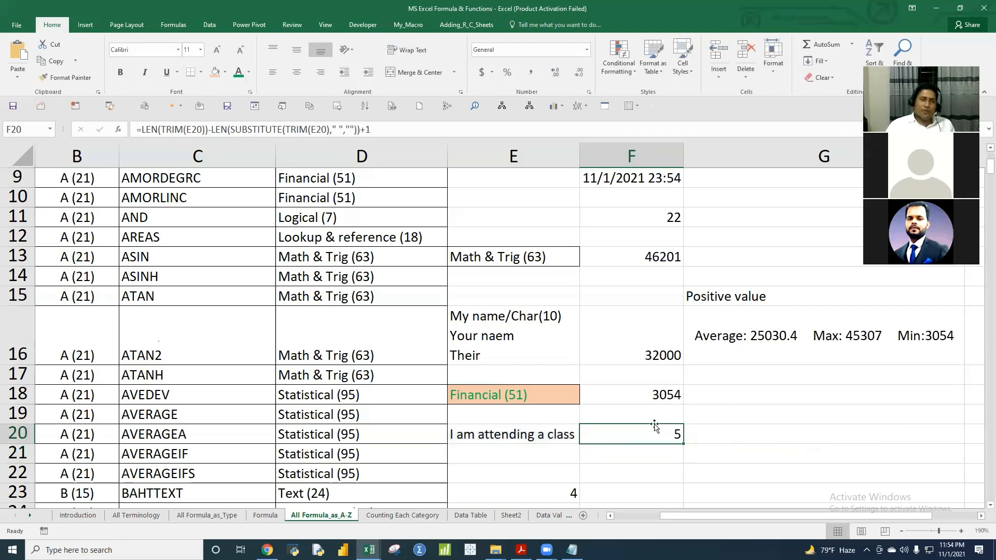
- Shorten the sentence in E20 to "I am" and check the word count in F20
left_click(521, 437)
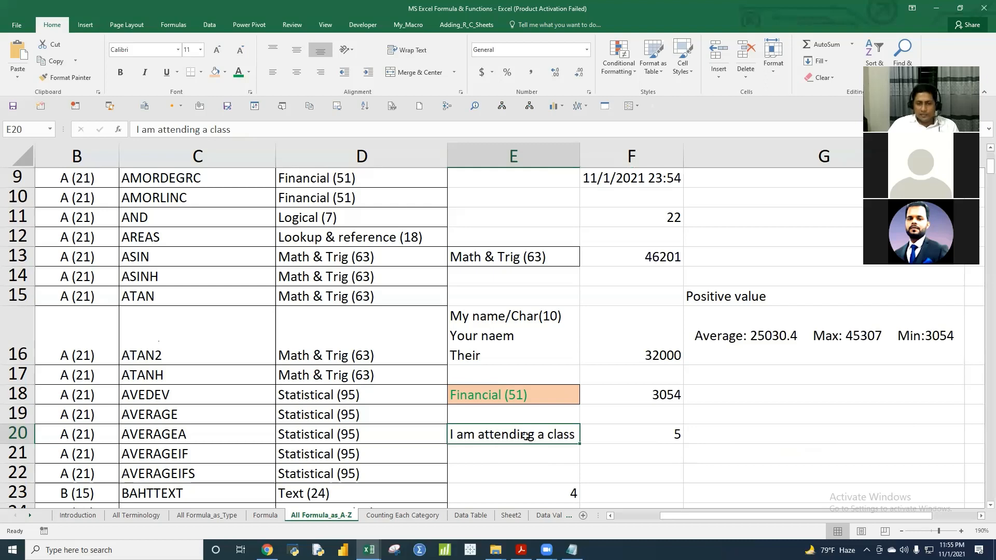
double_click(483, 434)
left_click_drag(478, 436, 575, 438)
key("BackSpace")
key("Return")
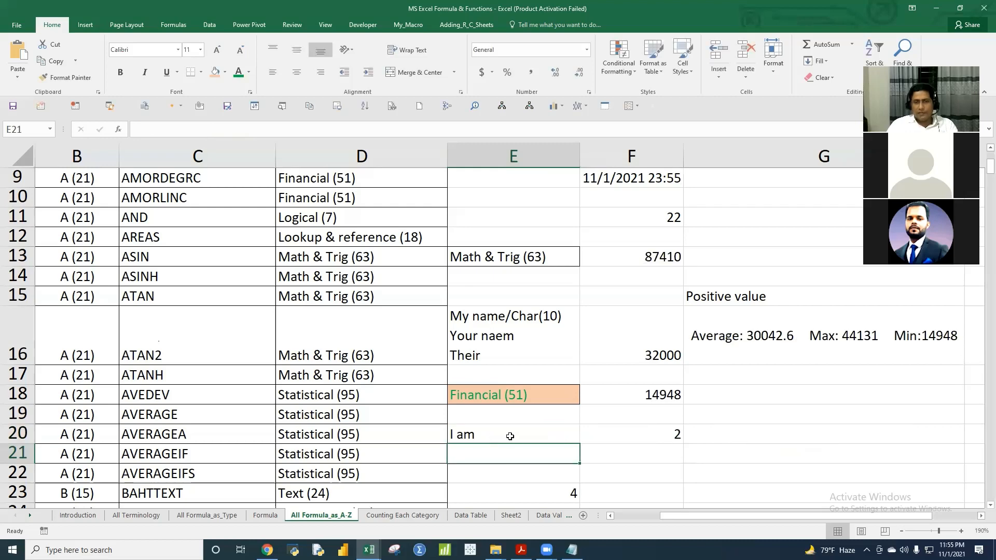
left_click(509, 436)
left_click(620, 438)
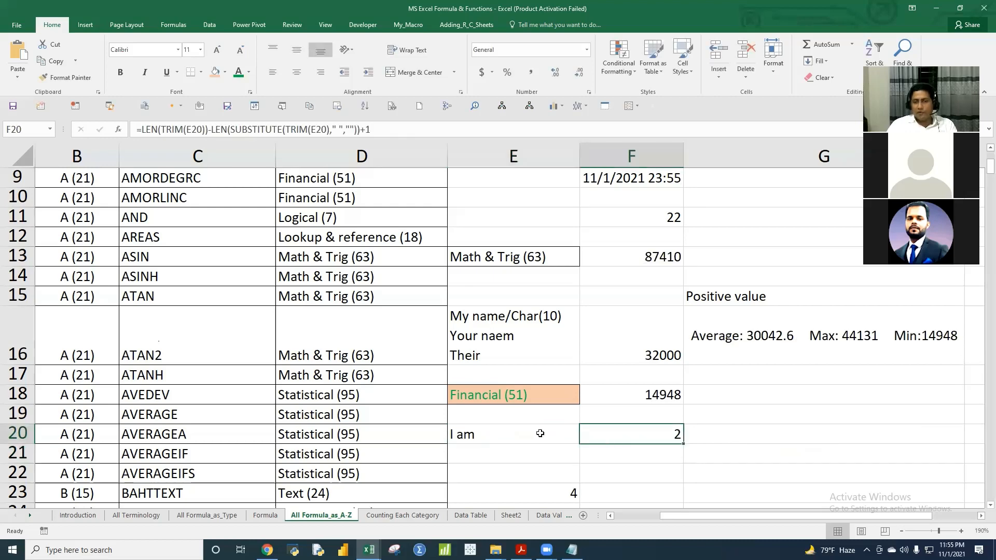
- Extend the text in E20 to "I am onlyvalue" and check the word count in F20
double_click(510, 433)
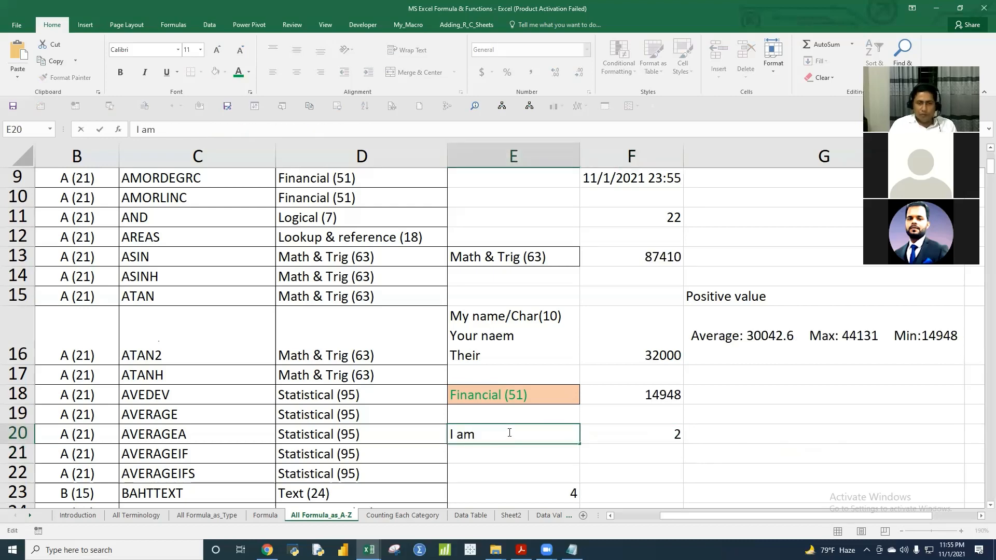
type("onlyvalue")
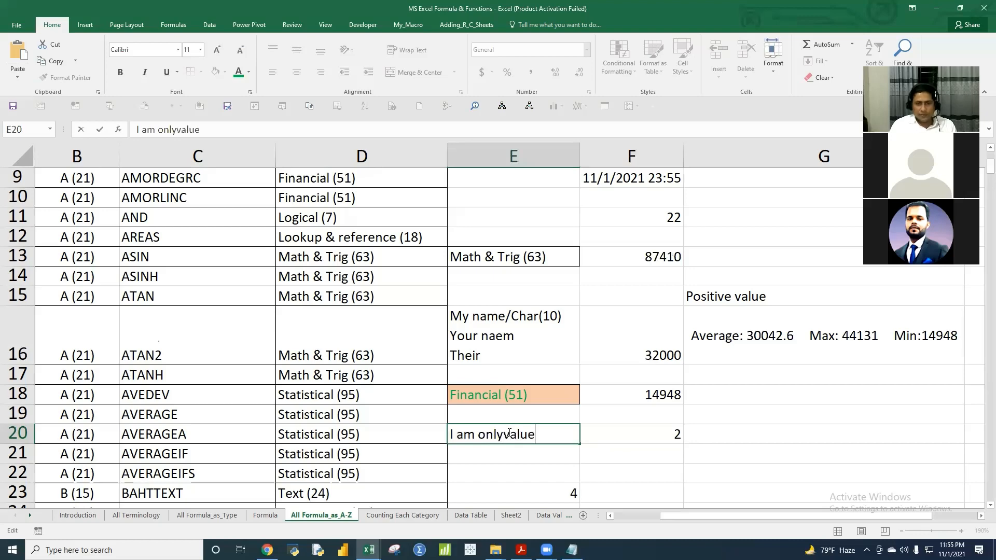
key("Return")
left_click(630, 436)
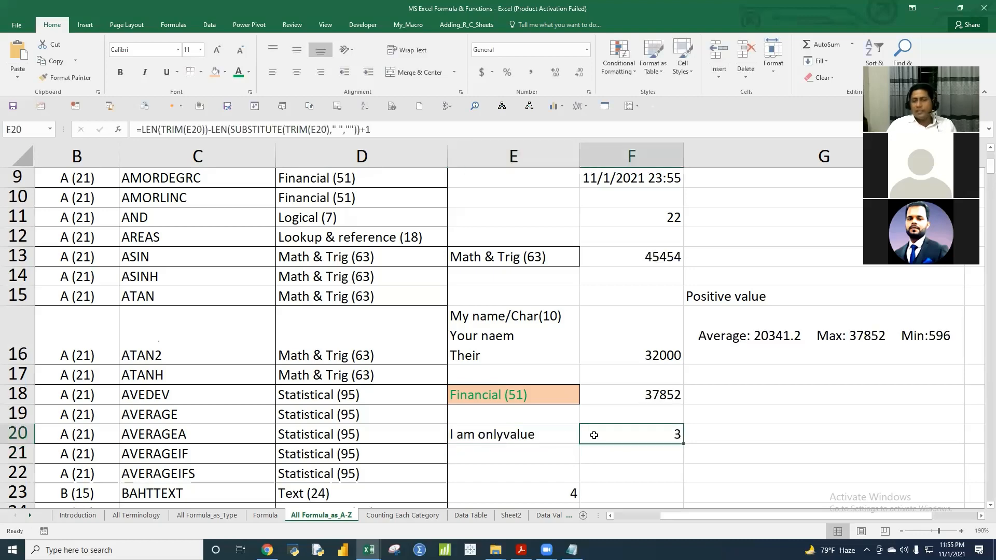
- Insert a space in E20 so the text reads "I am only value", and recheck the count in F20
double_click(506, 434)
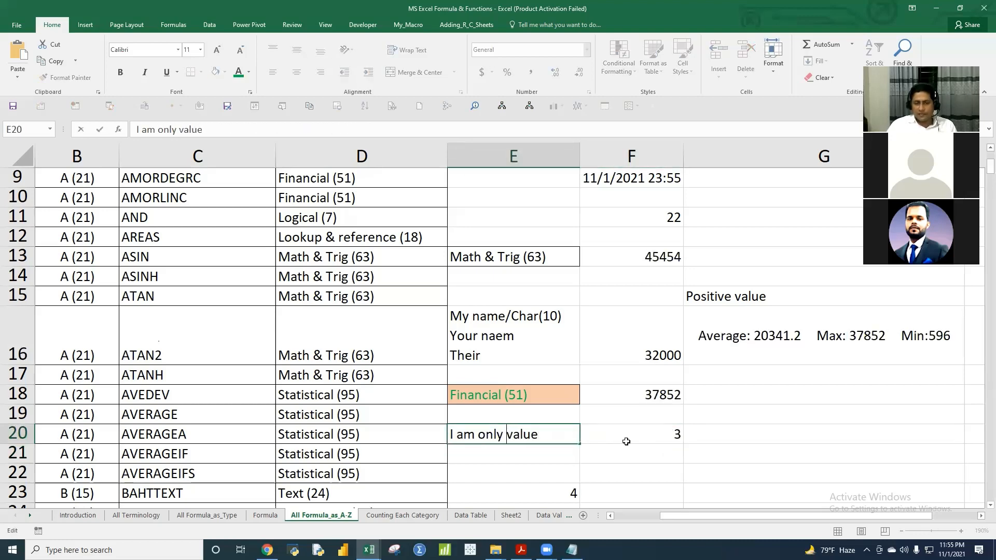
key("Return")
left_click(630, 437)
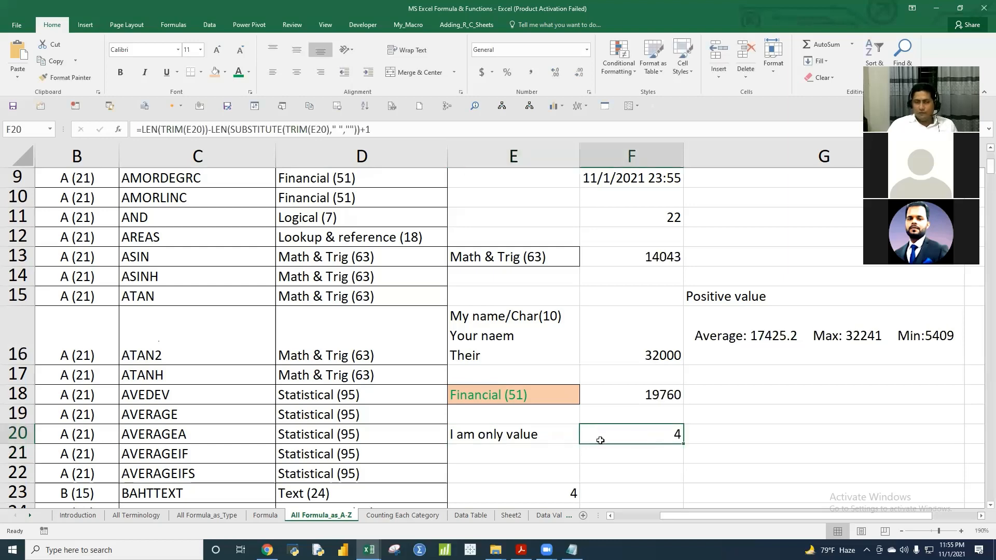
- Review the complete word-count formula in F20 against the sentence in E20
left_click(530, 435)
left_click(633, 436)
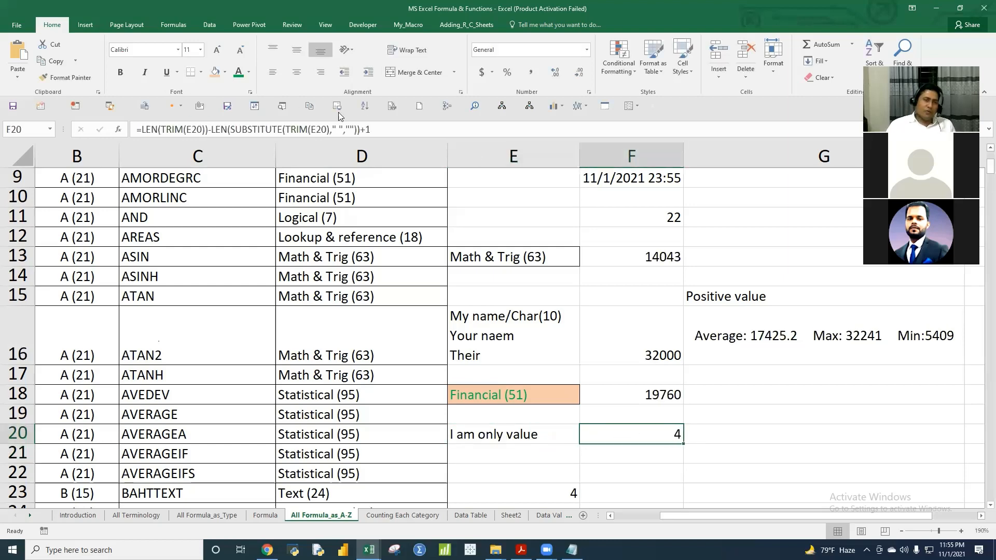
left_click_drag(382, 131, 137, 130)
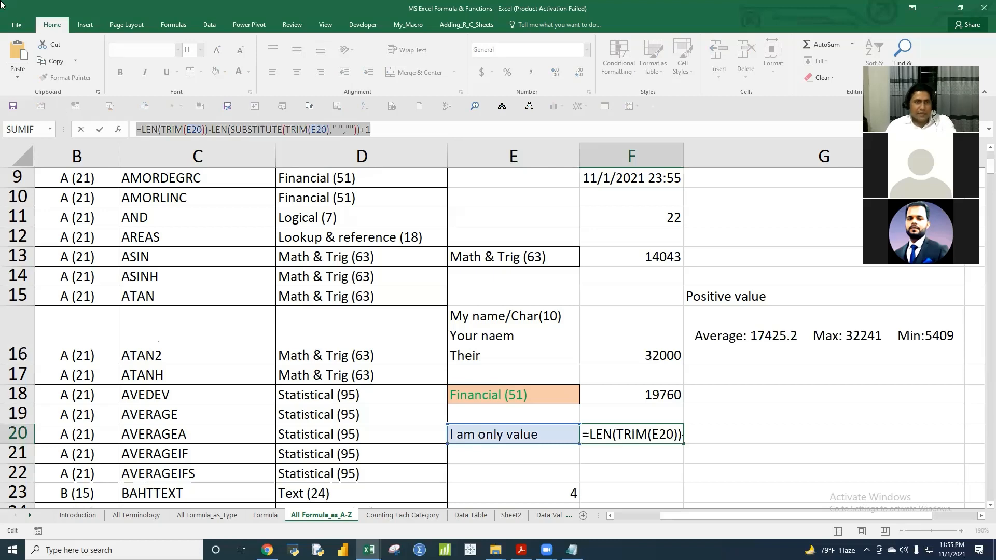
key("Return")
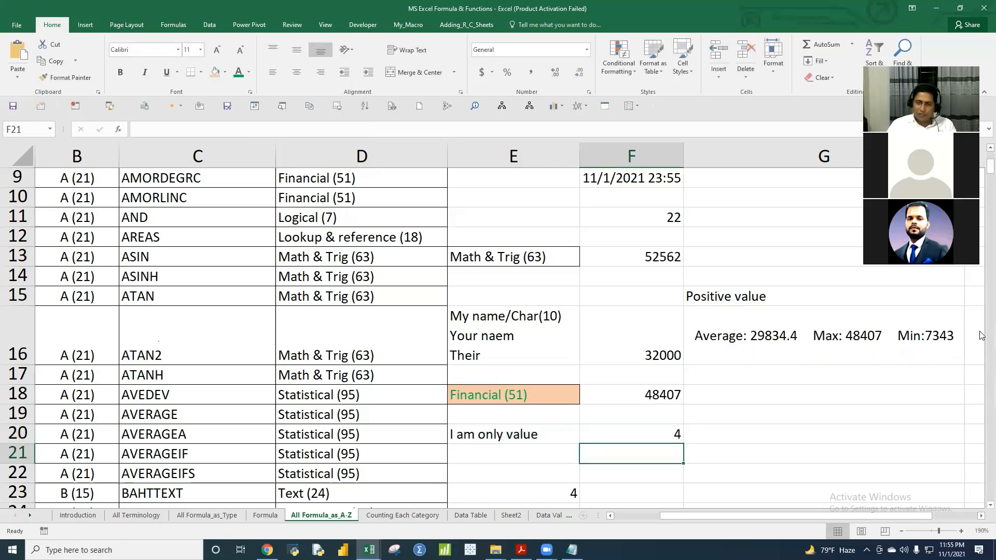
left_click(756, 338)
left_click(765, 425)
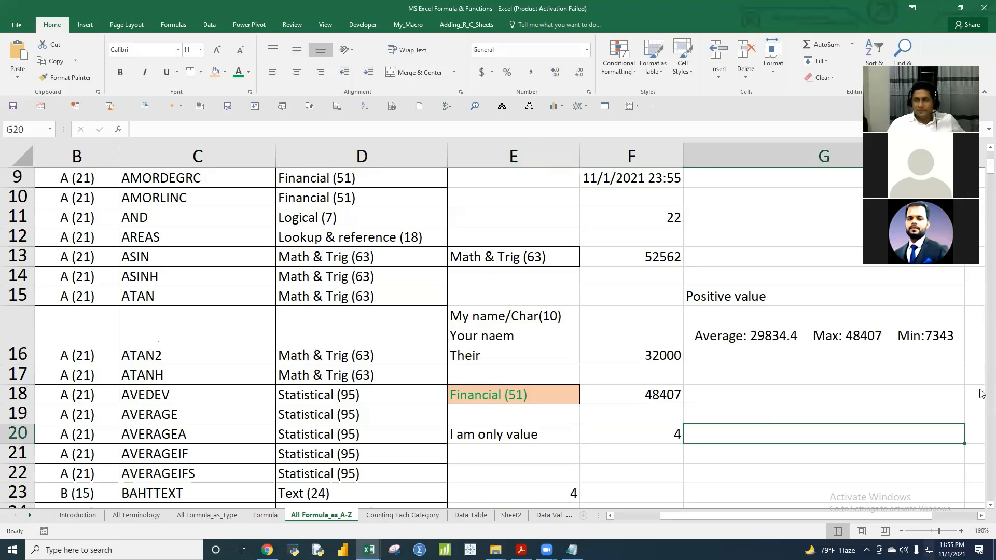
- Center the RANDBETWEEN numbers in E3:E7 horizontally
scroll(584, 371, "up", 3)
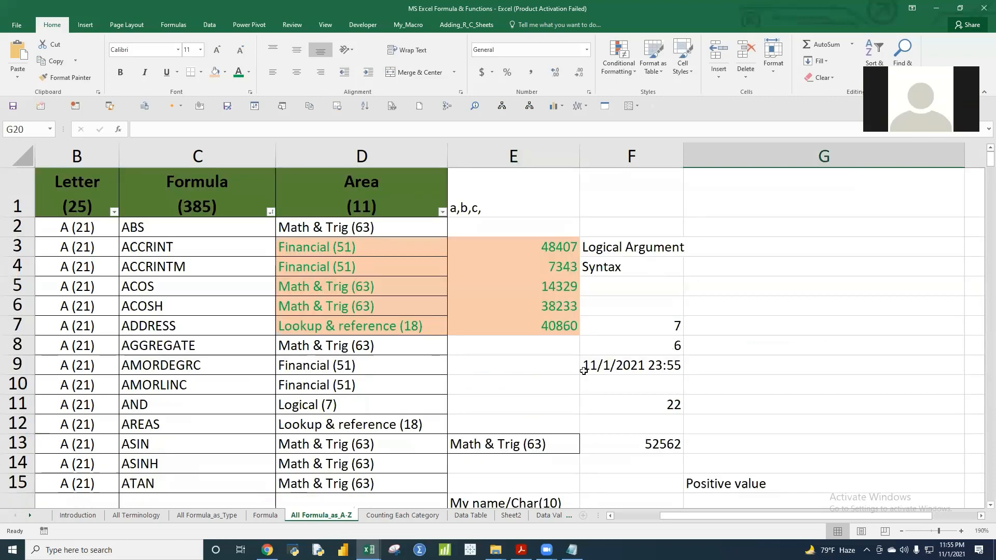
left_click_drag(519, 245, 511, 327)
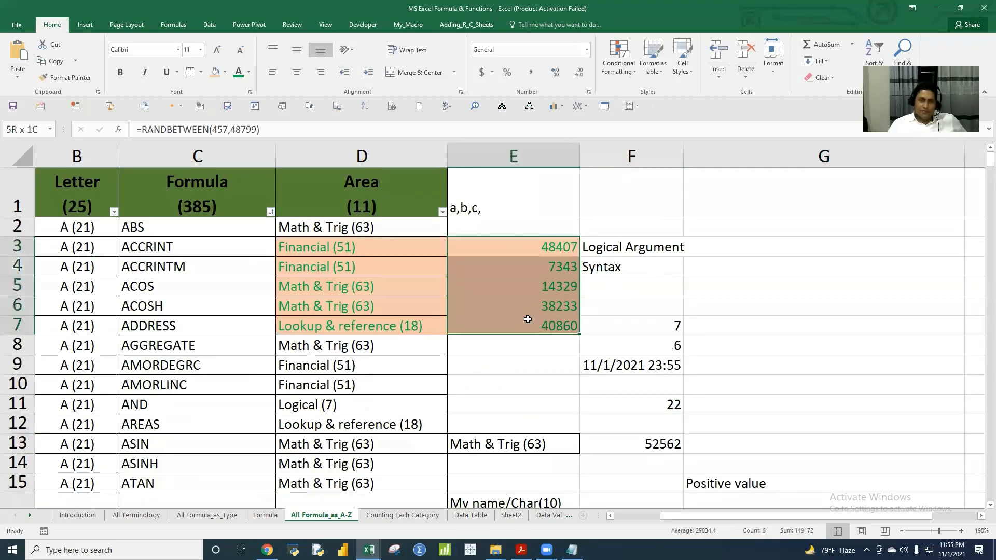
left_click(296, 77)
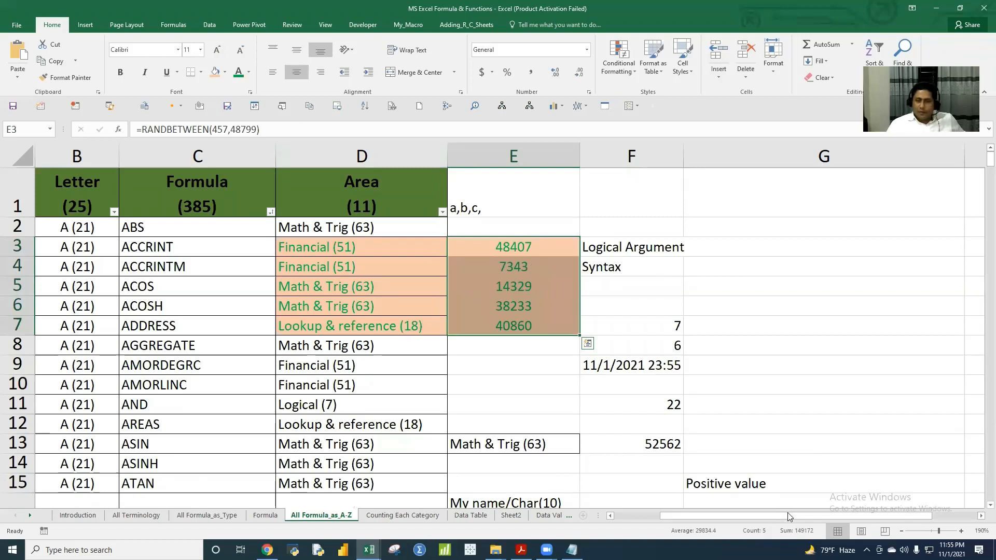
left_click(742, 445)
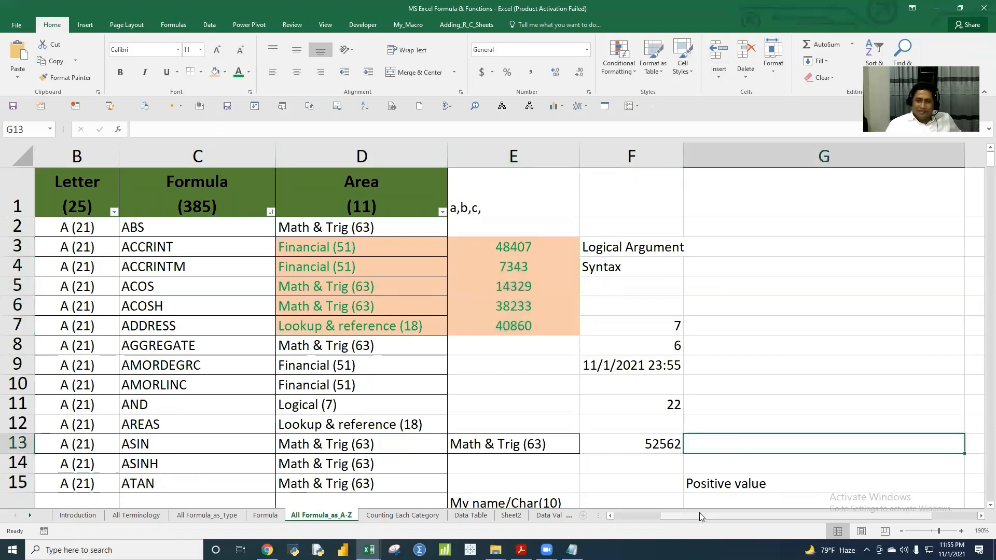
left_click_drag(699, 514, 640, 517)
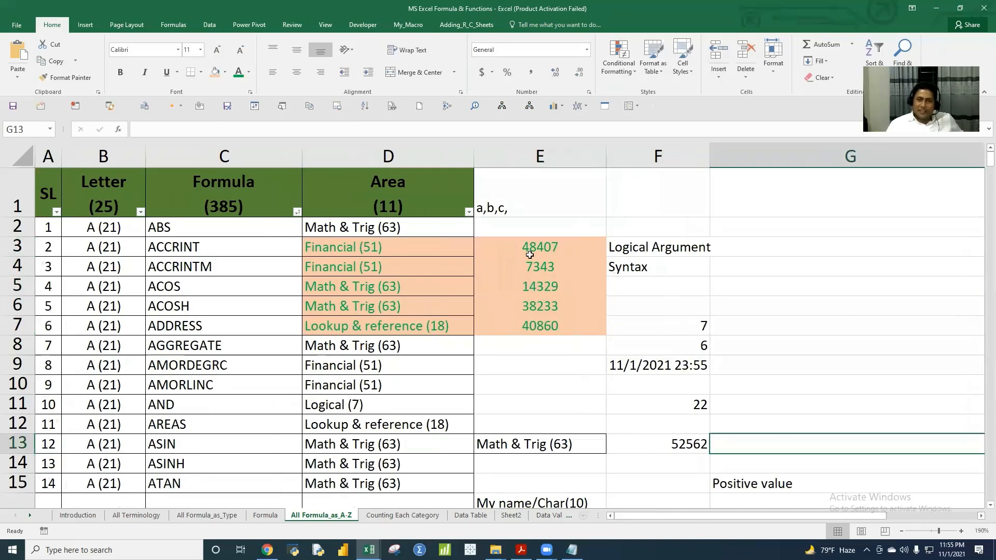
left_click_drag(407, 227, 706, 332)
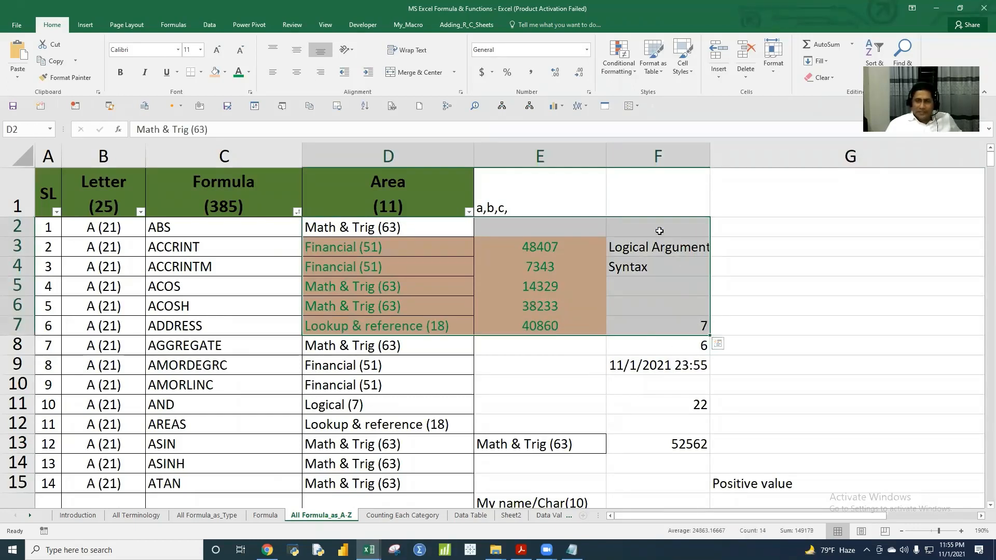
left_click_drag(659, 228, 670, 338)
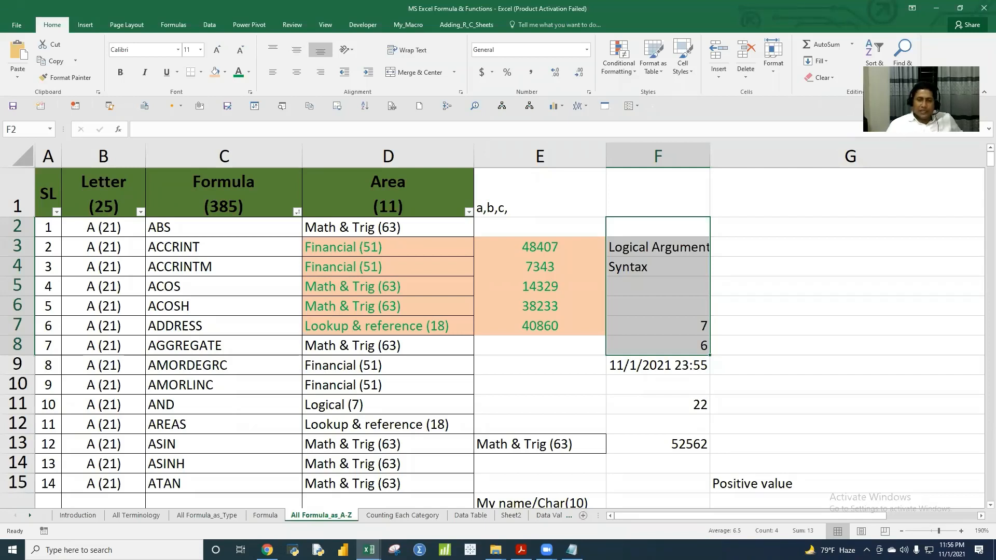
key("alt+Tab")
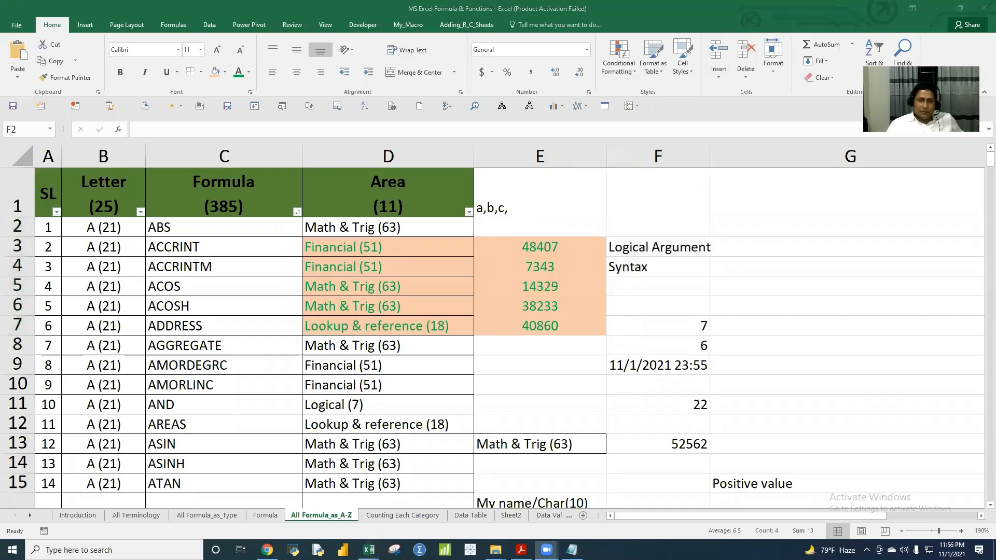